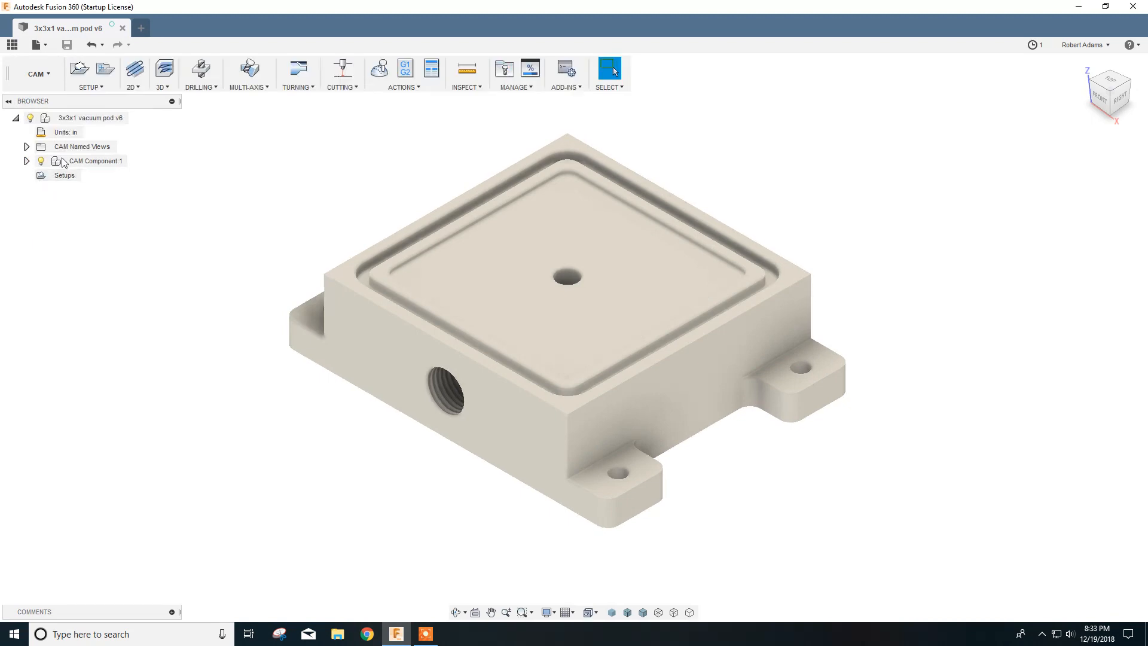
- Create a new milling setup for the vacuum pod with its work coordinate origin at the model origin
click(102, 88)
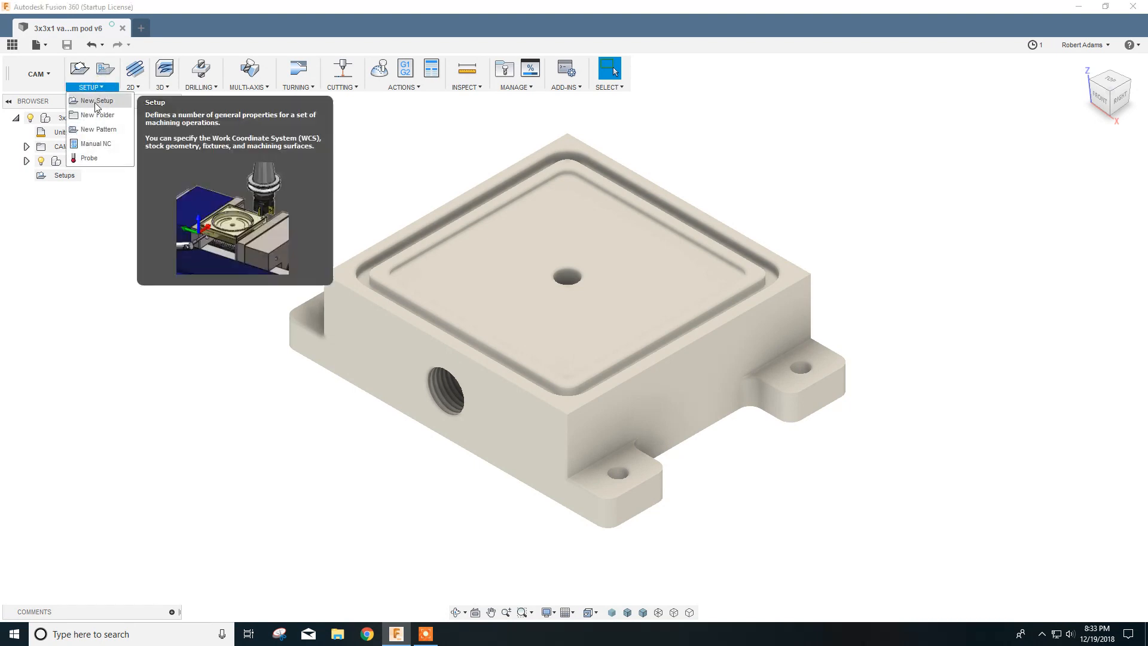
click(95, 101)
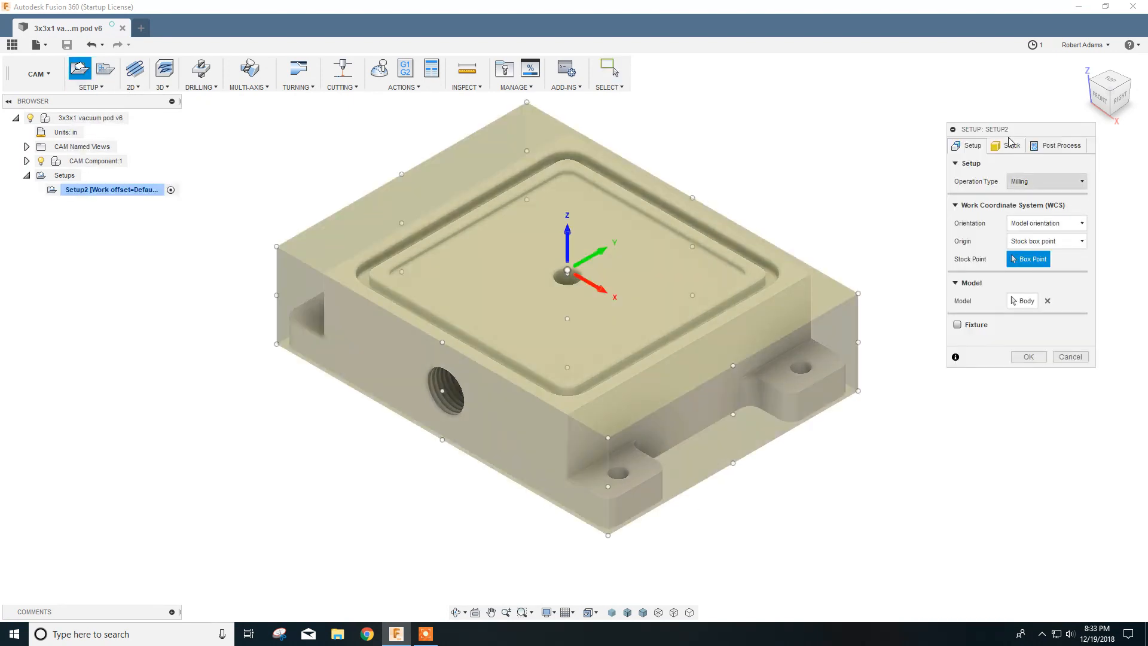
drag(1036, 131, 1013, 107)
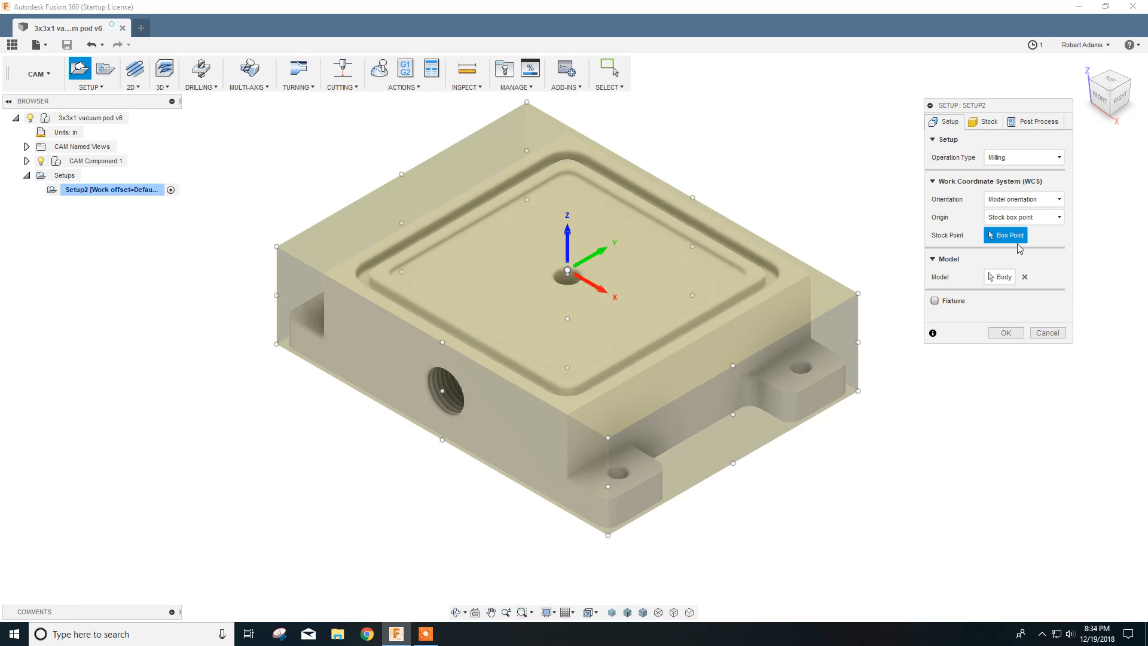
click(1061, 218)
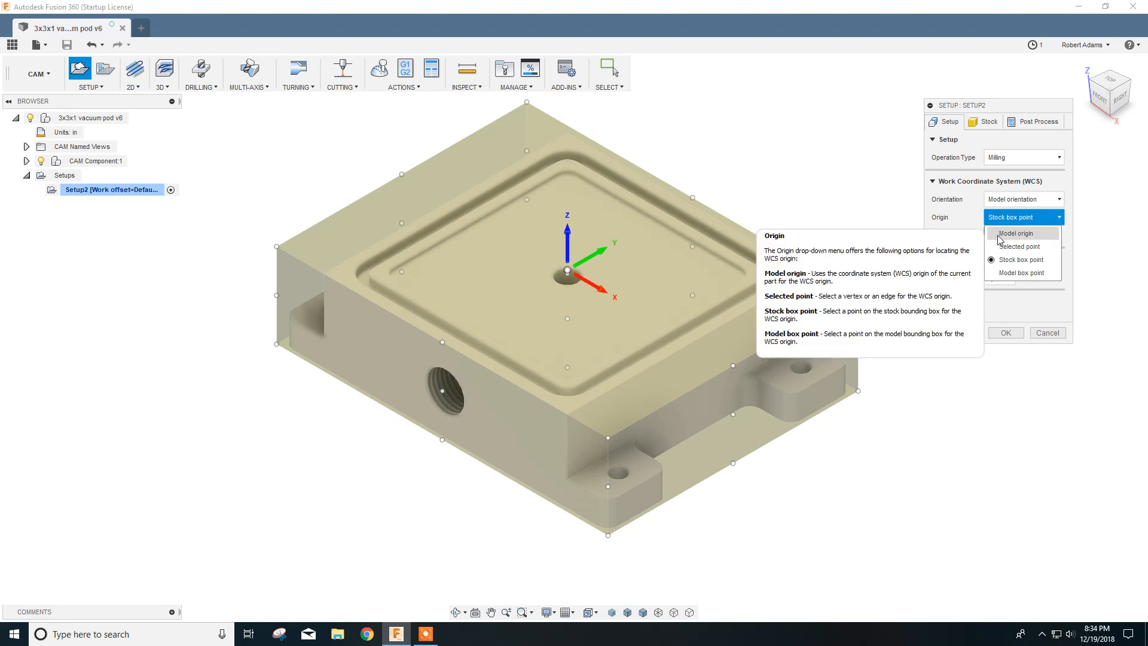
click(1010, 233)
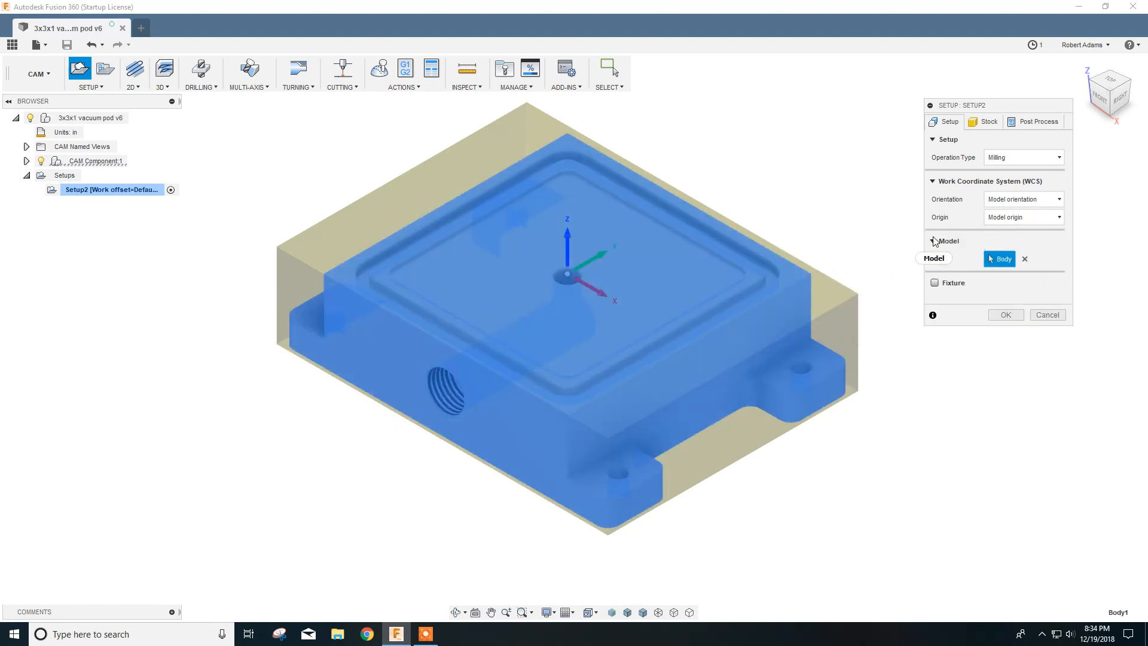
- Define the setup's stock as From solid using the vacuum pod body, and accept the setup
click(991, 124)
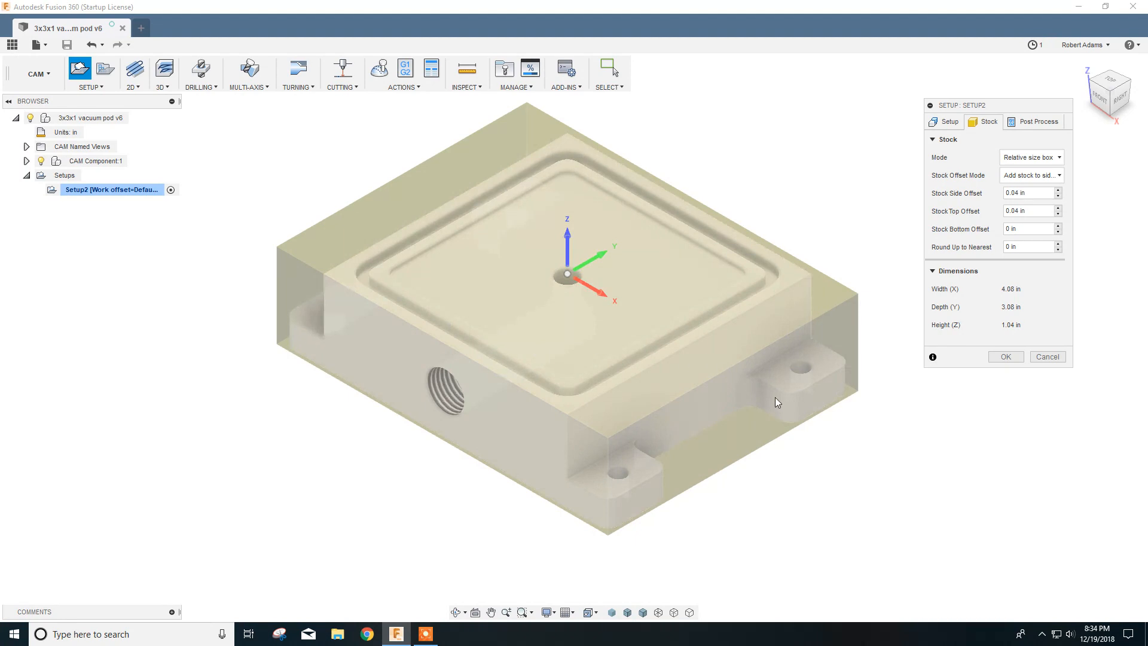
click(1058, 161)
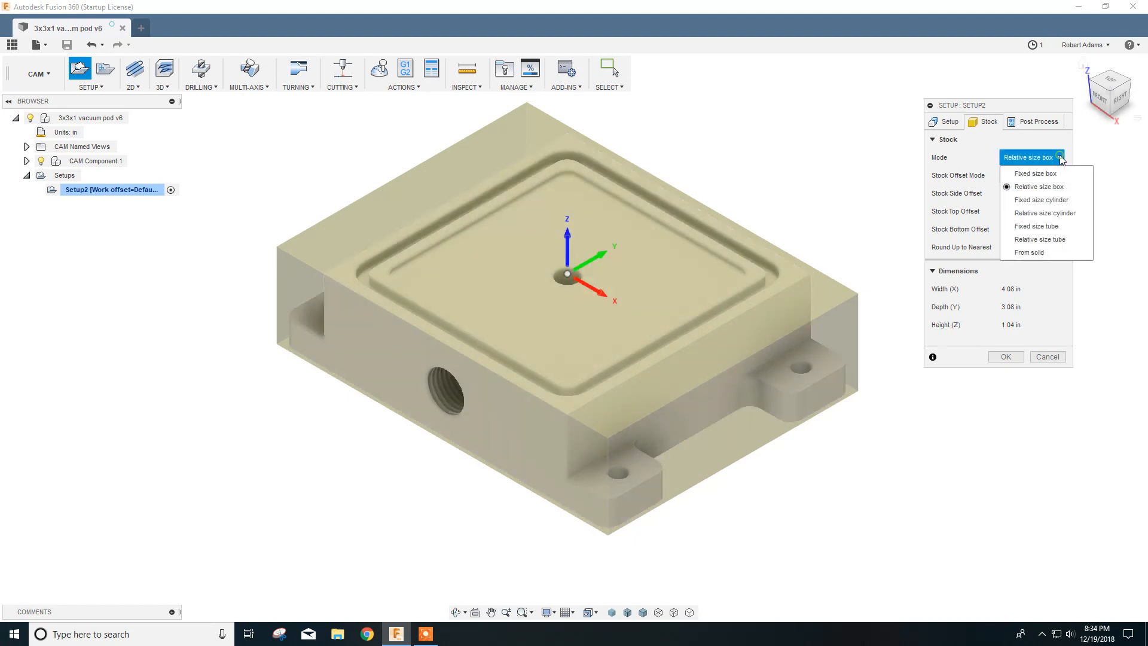
click(1030, 253)
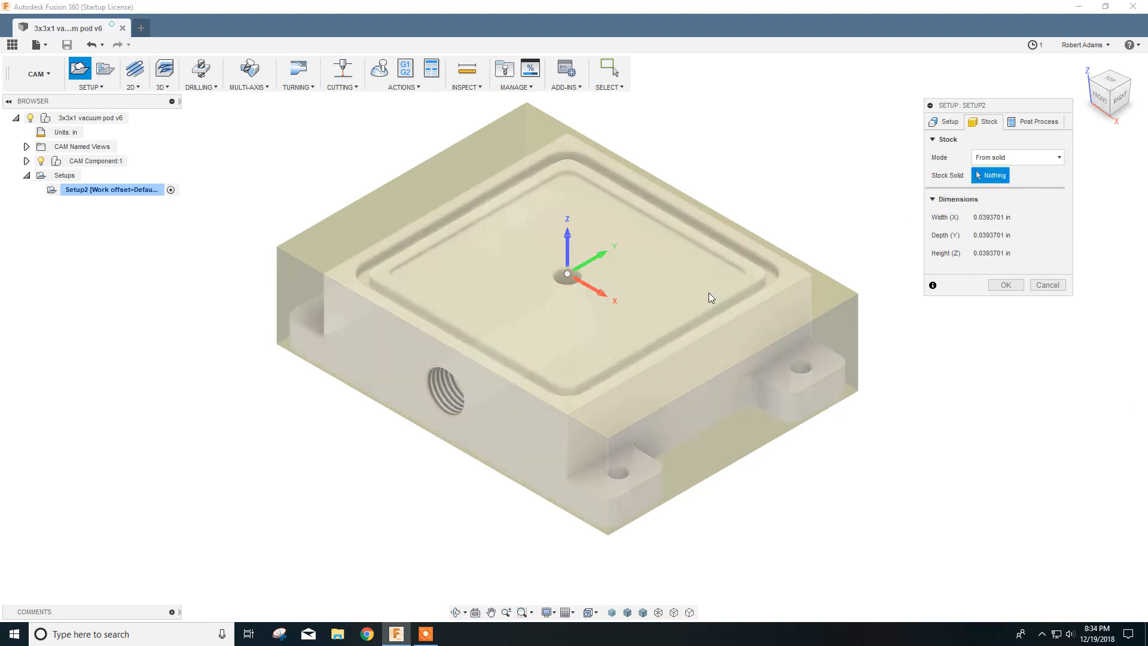
click(697, 299)
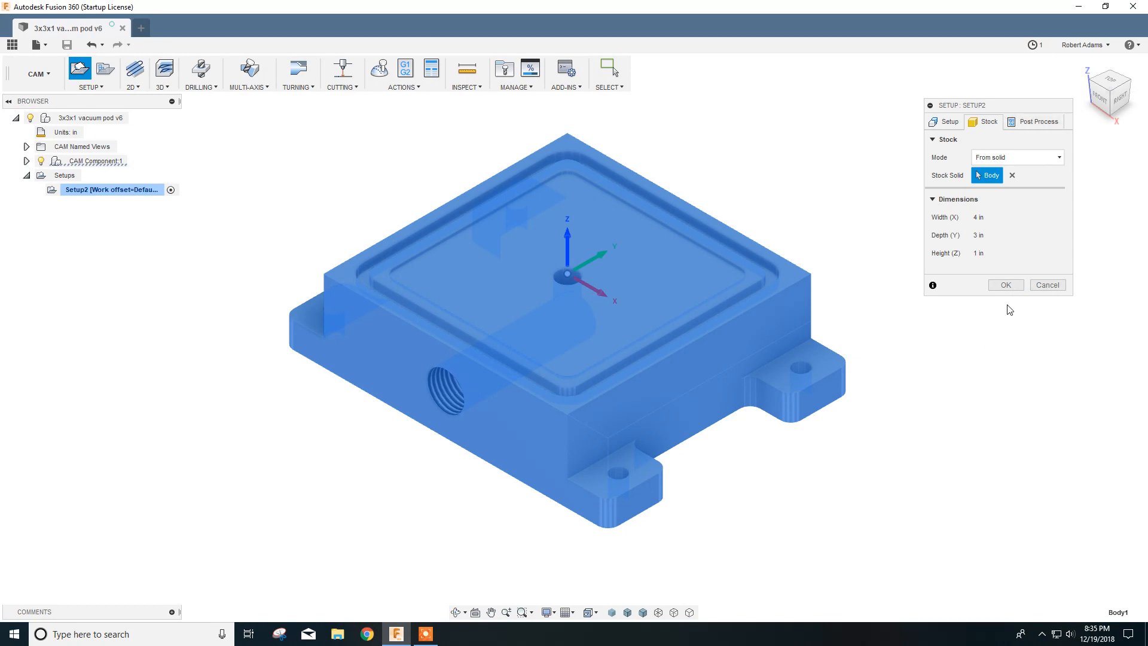
click(1014, 290)
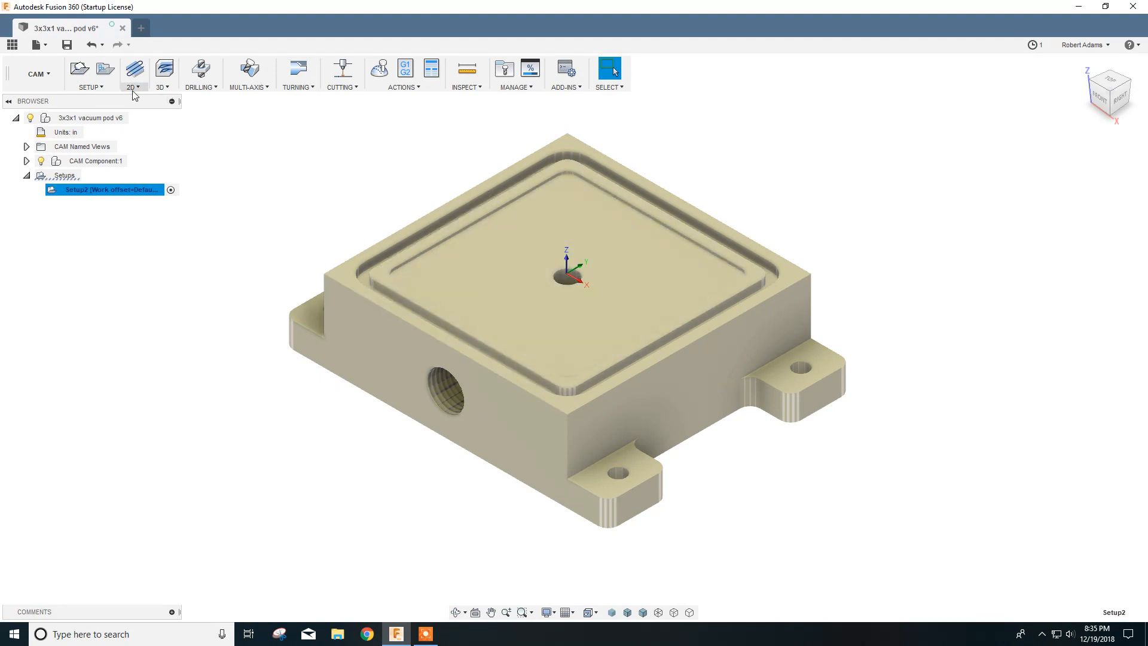
- Start a Drill operation using tool 2, the 1/4" flat end mill, with coolant set to Disabled
click(213, 90)
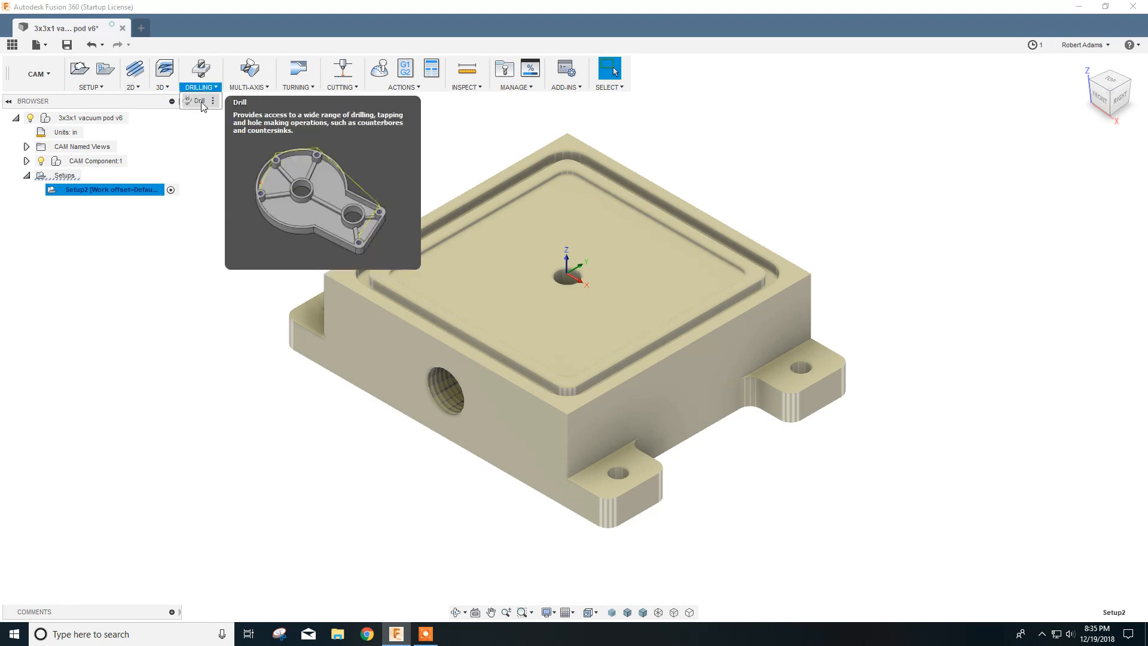
click(200, 101)
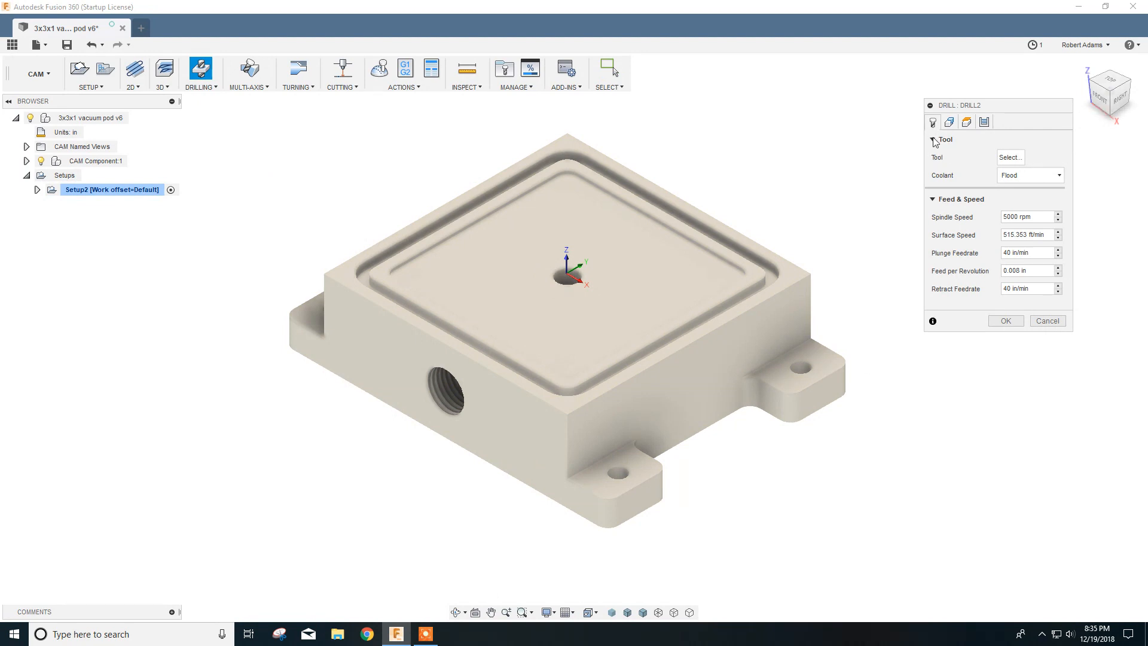
click(1010, 157)
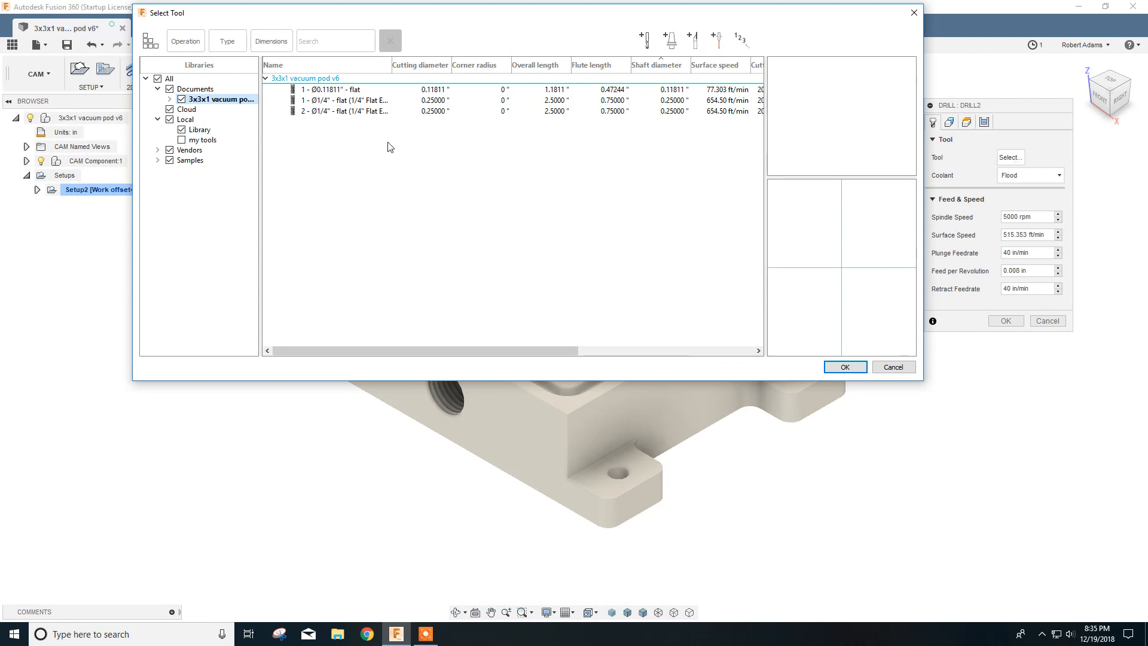
click(182, 140)
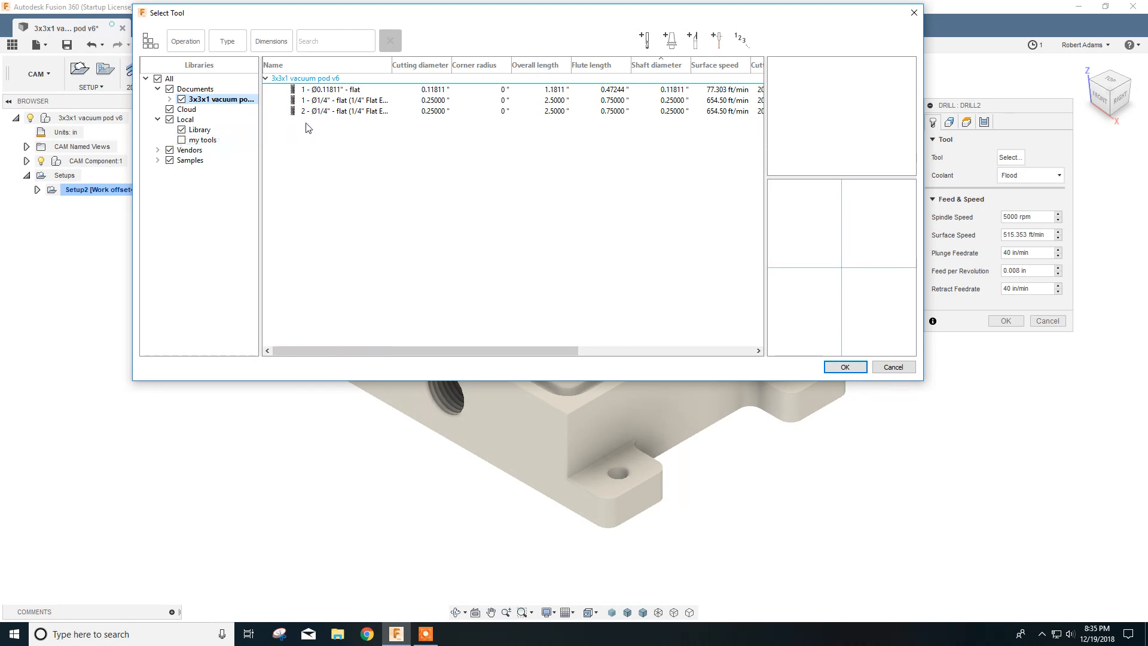
click(348, 112)
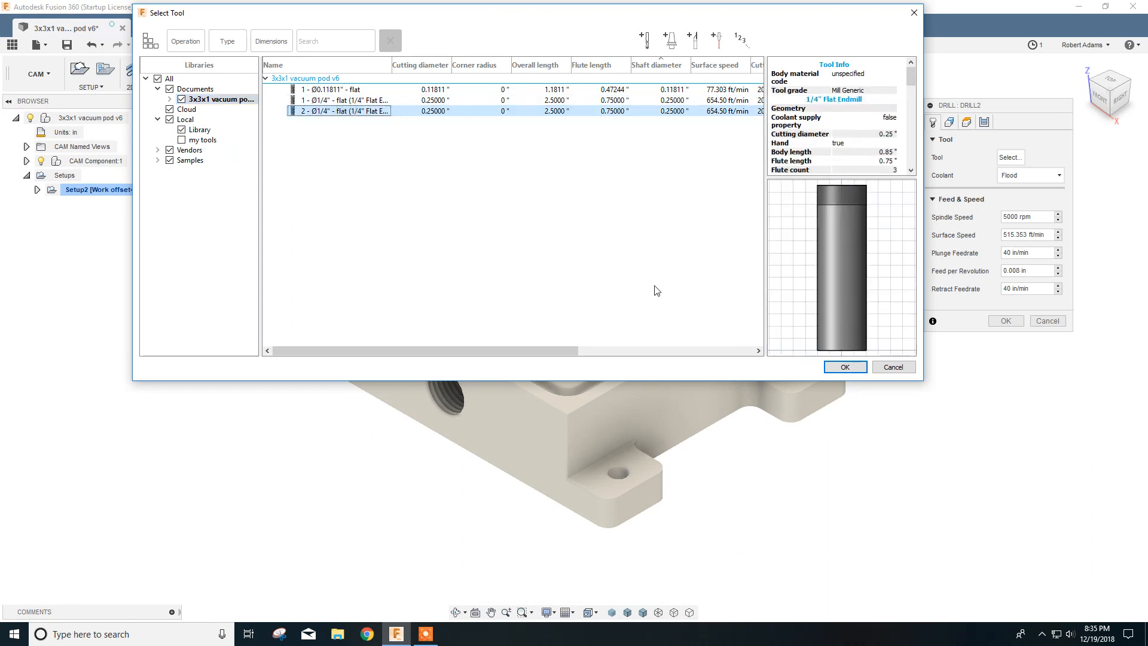
click(845, 367)
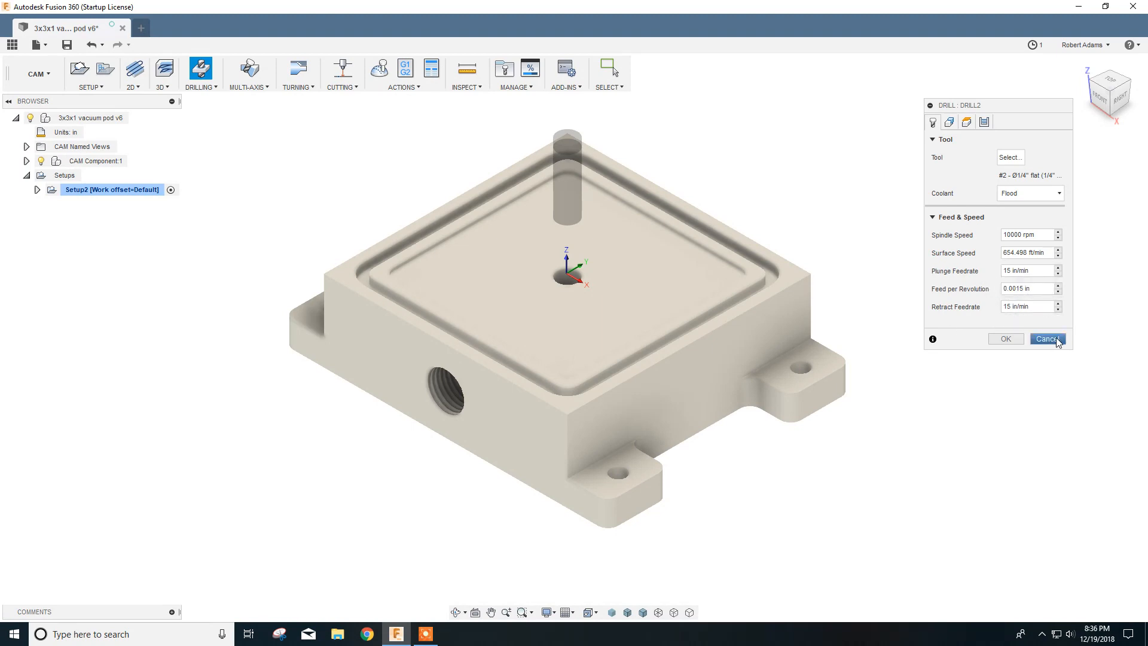
click(1015, 195)
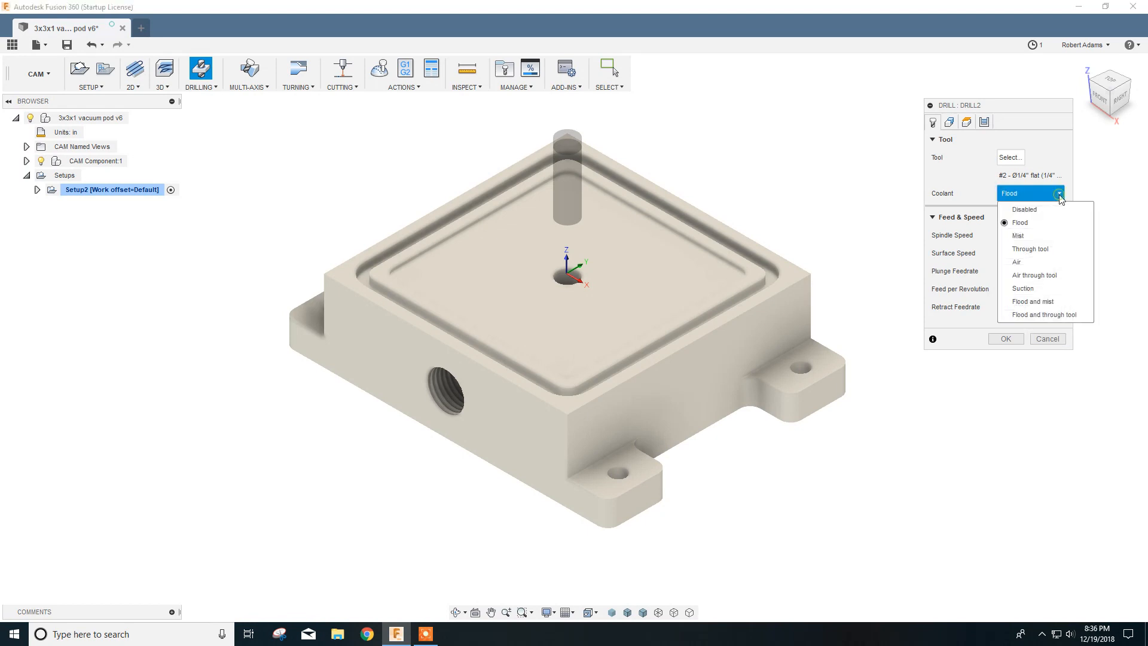
click(1024, 209)
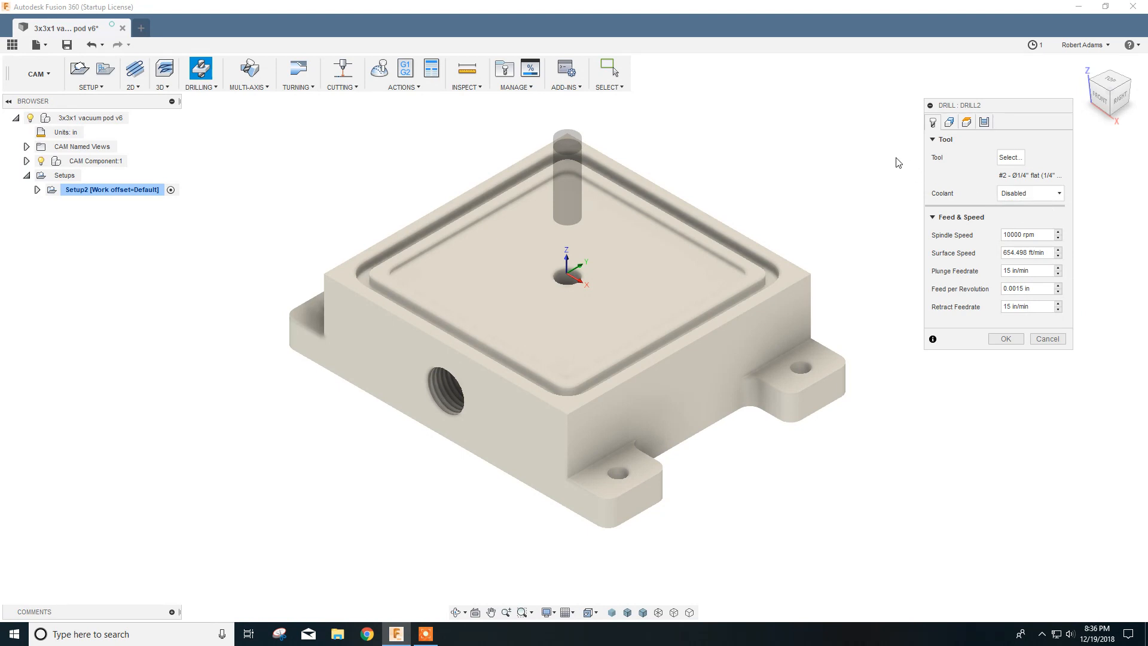
- Choose the central hole's face as the drilling geometry and turn off Optimize Order
click(951, 124)
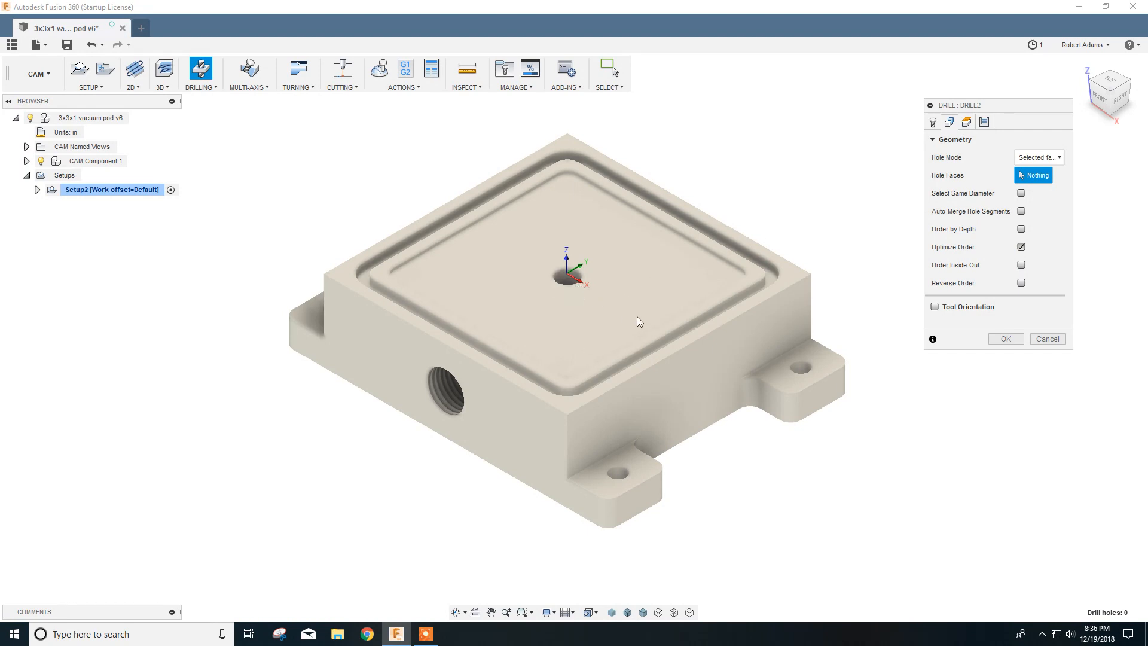
click(566, 280)
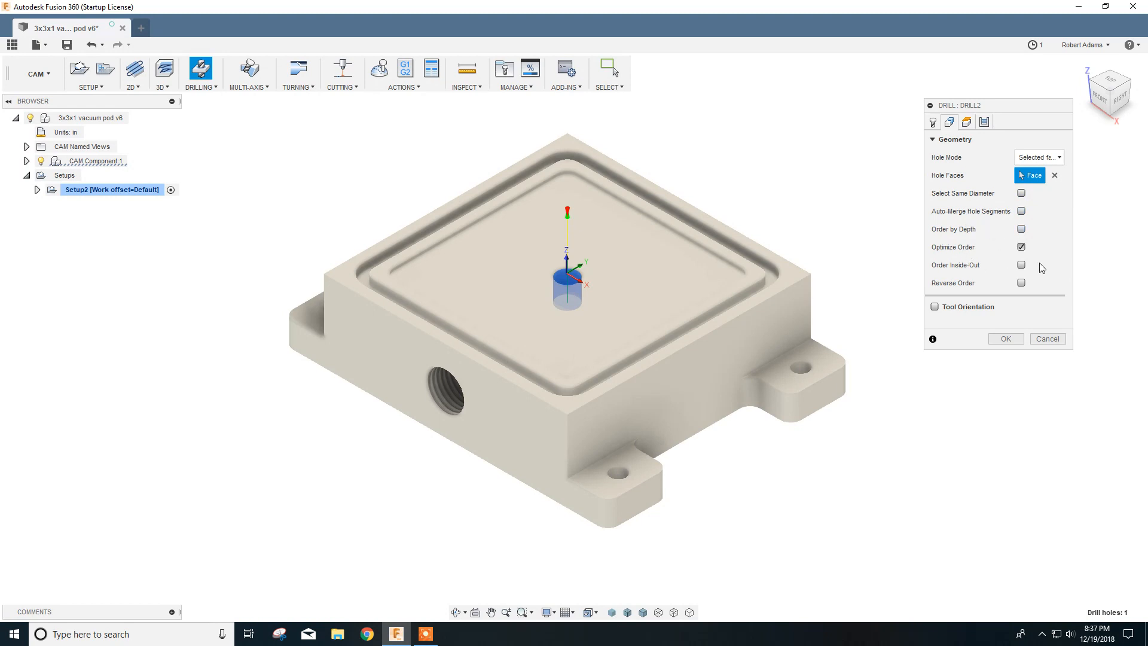
click(1021, 247)
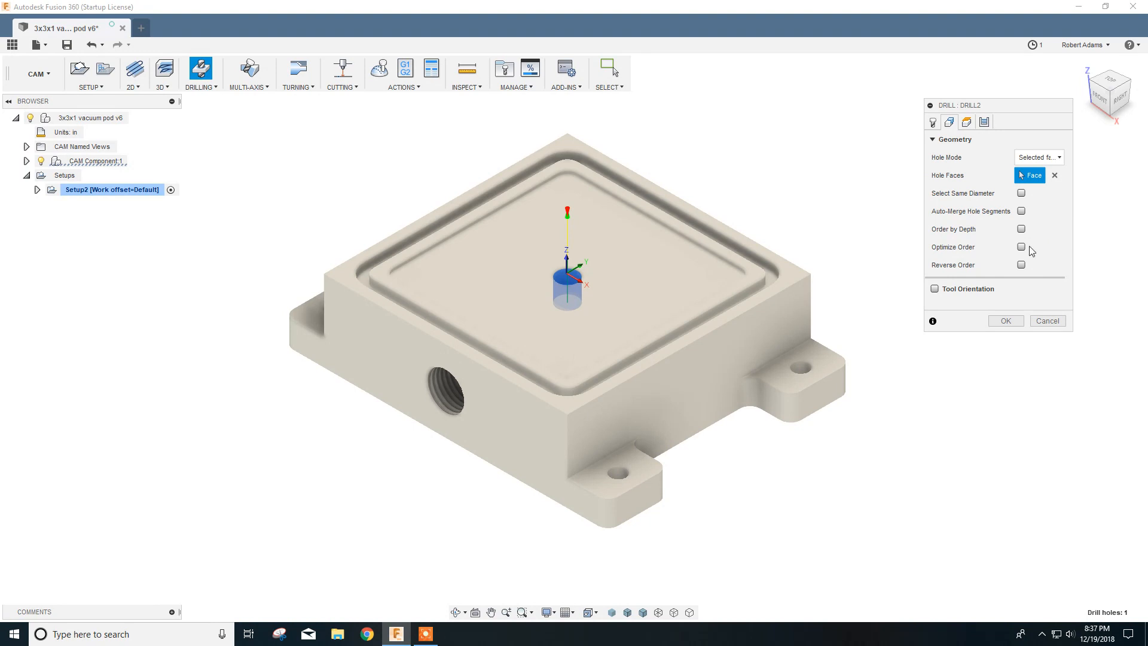
- Set the clearance height offset to 0.2 in from the retract height and make that value the default
click(966, 124)
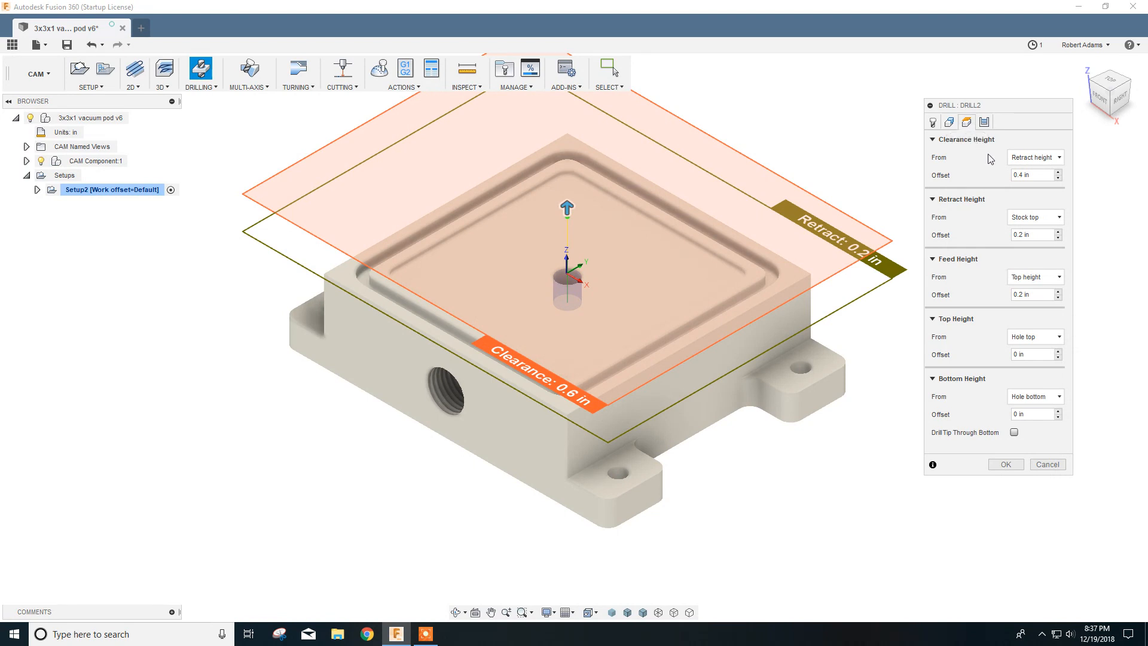
click(1103, 100)
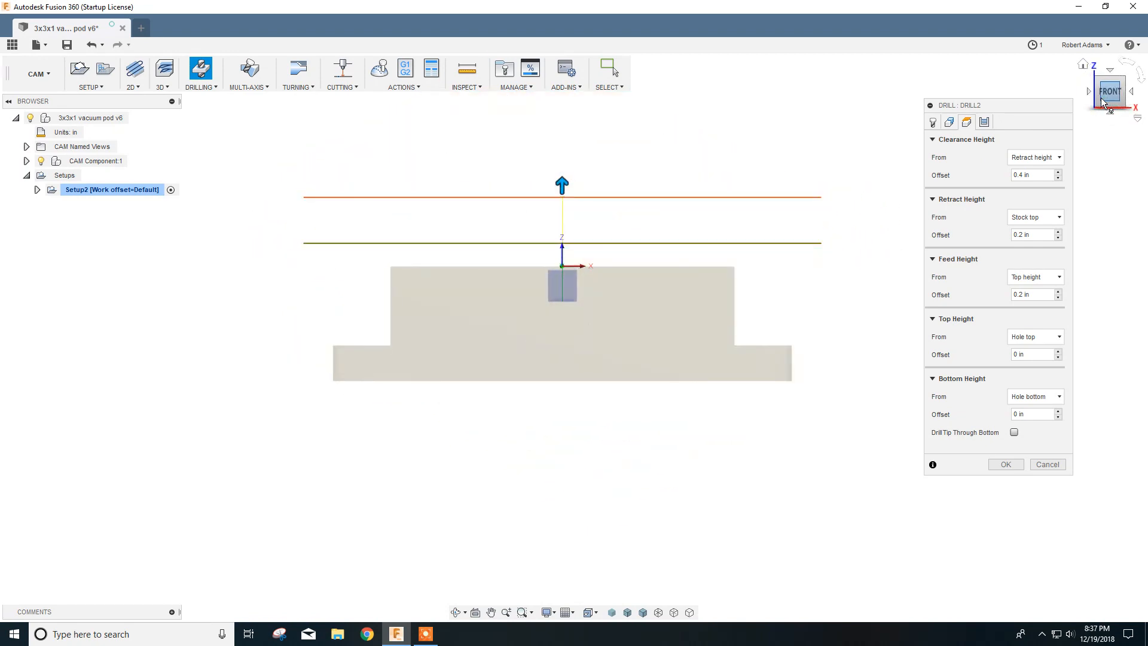
click(1084, 65)
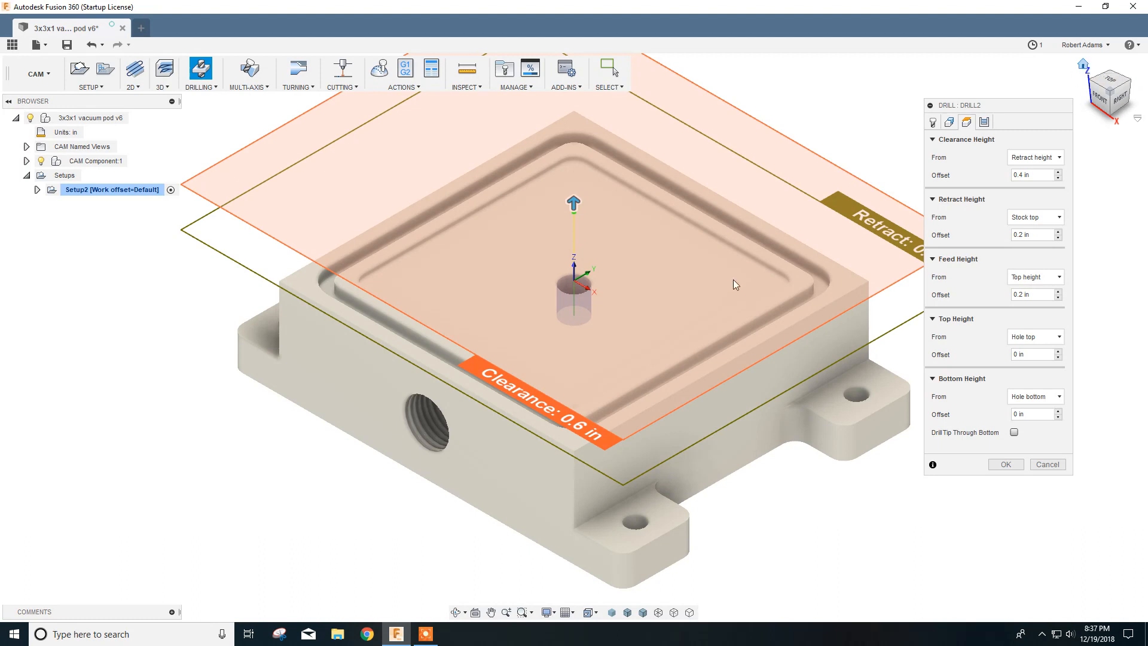
scroll(640, 325, down, 2)
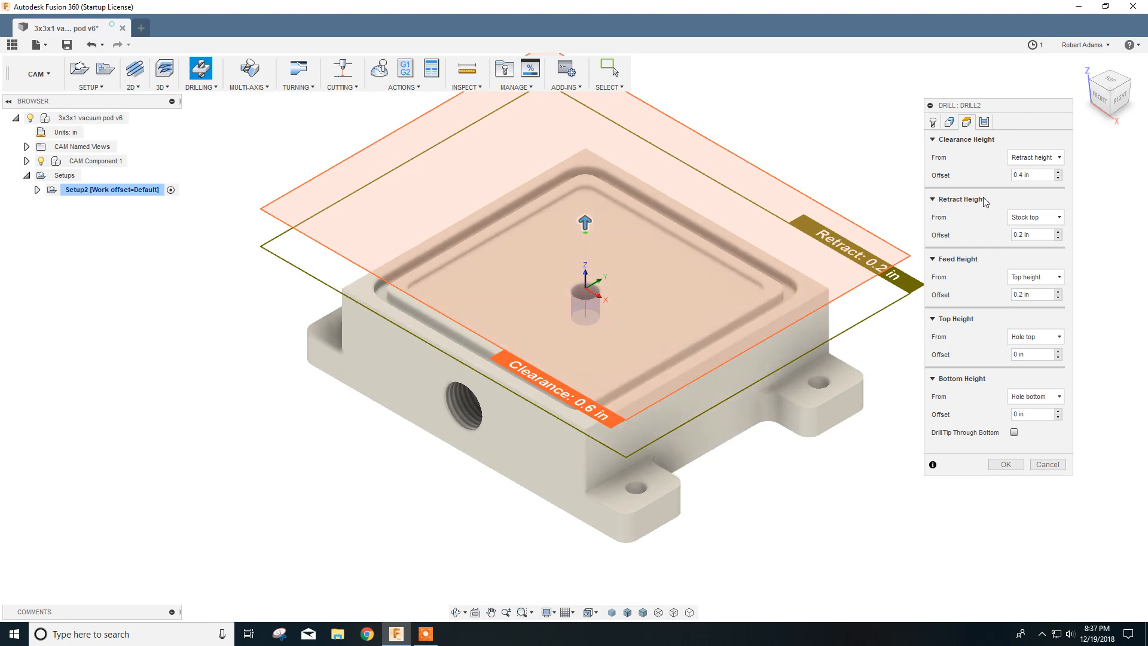
double_click(1038, 174)
text(.2)
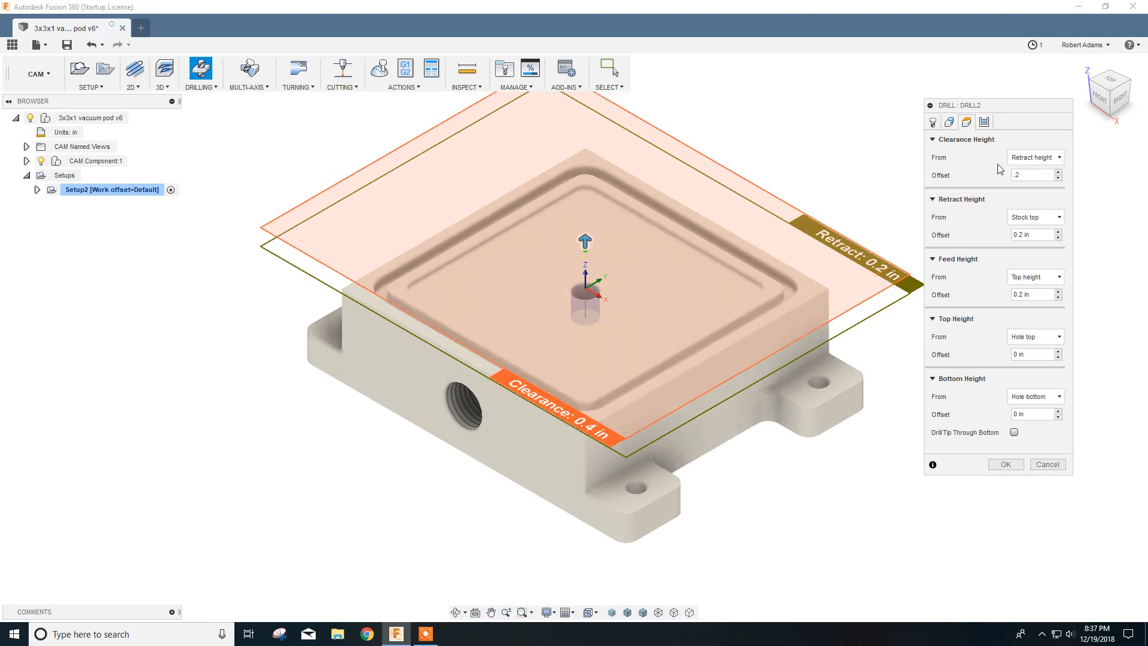
right_click(1034, 178)
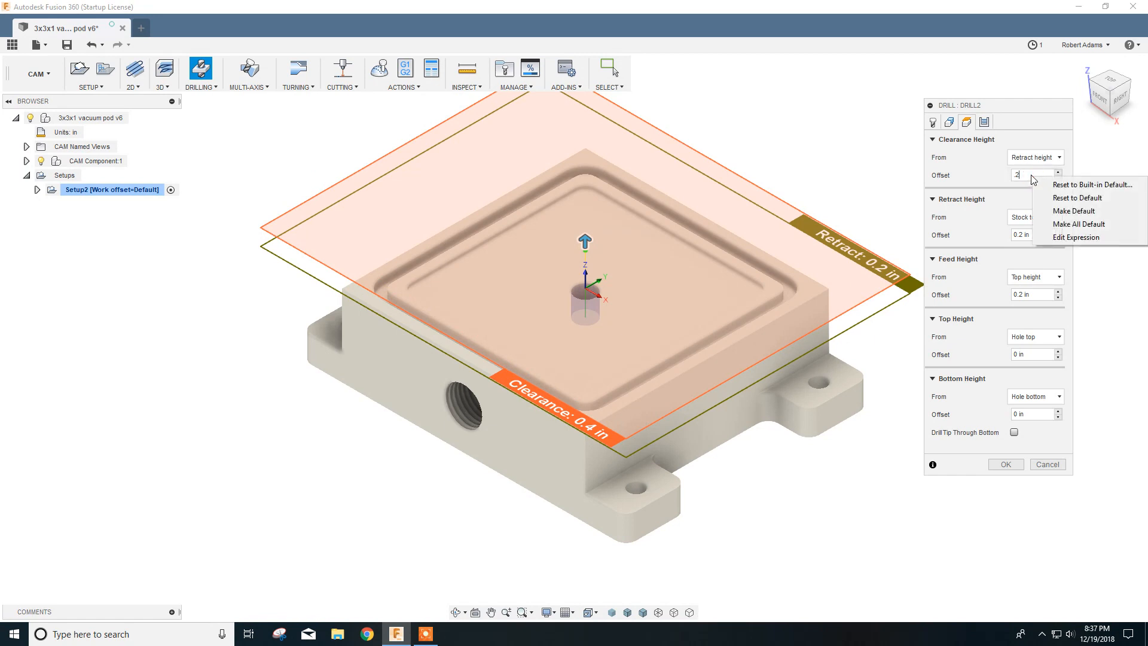
click(1075, 212)
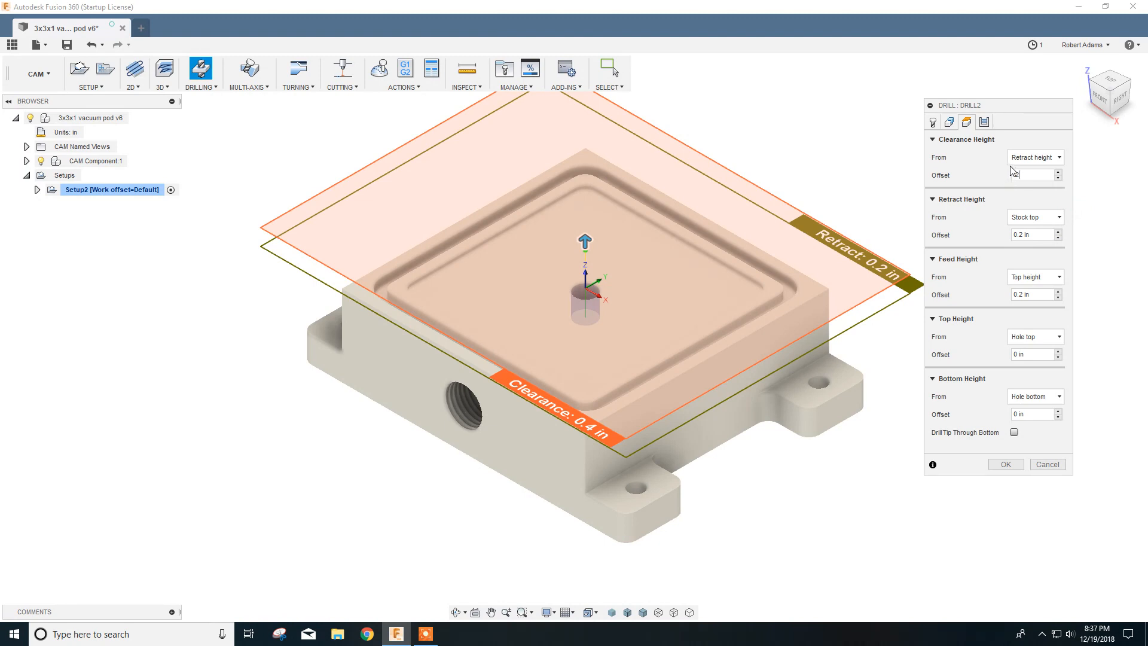
click(1099, 100)
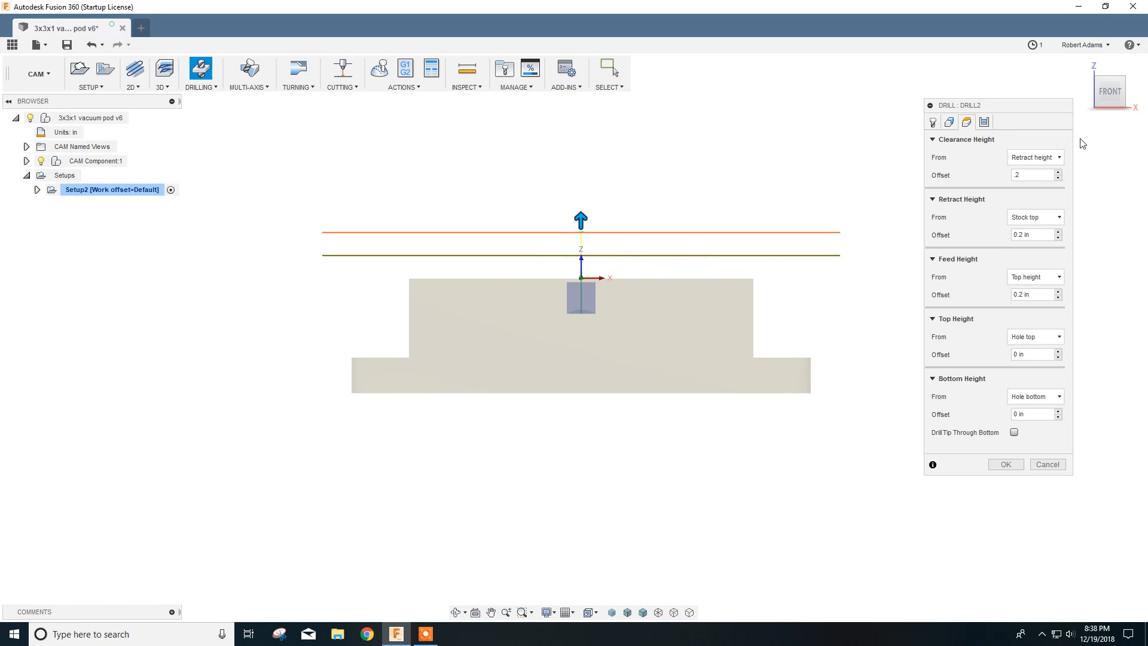
- Set the drill cycle type to Chip breaking - partial retract with a pecking depth of 0.125 in
click(985, 123)
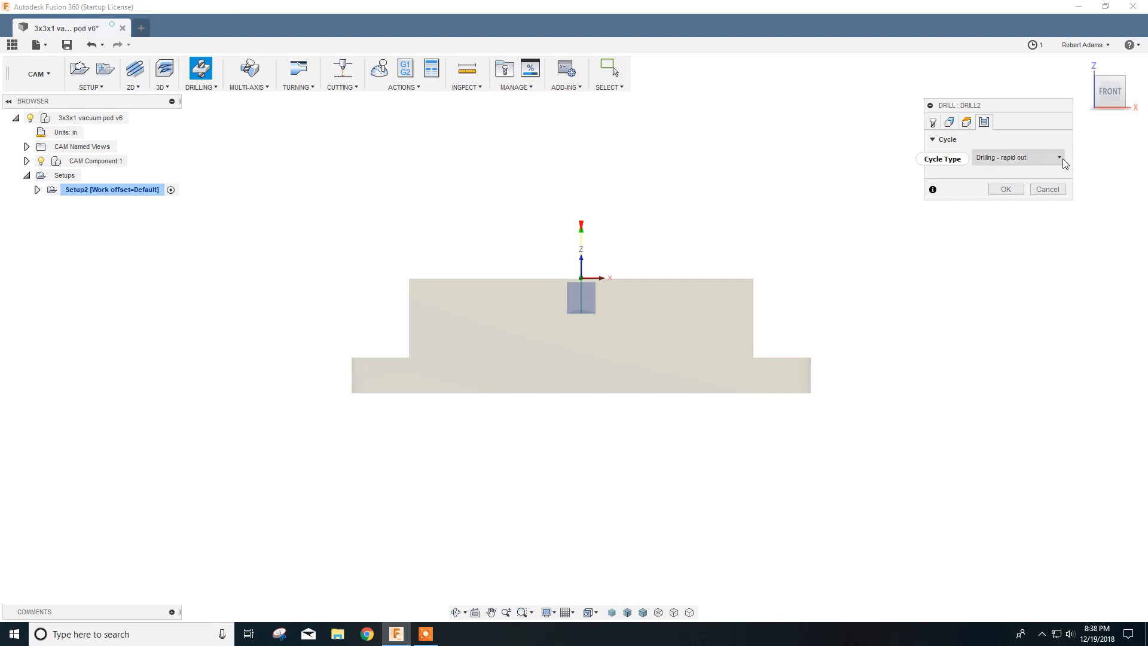
click(1083, 64)
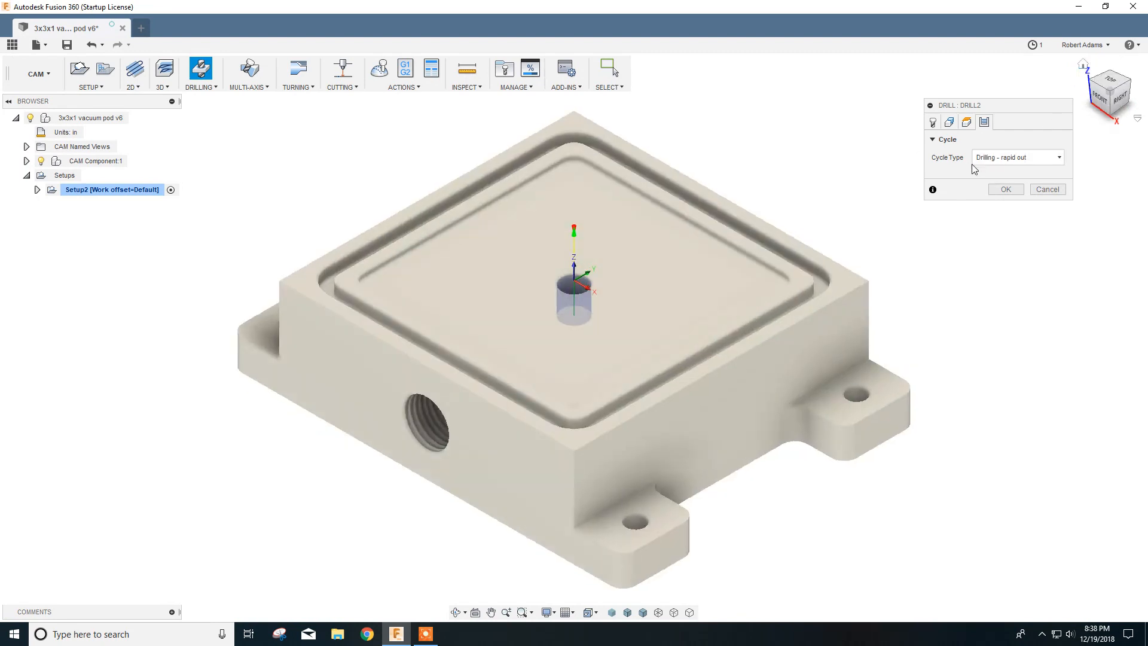
click(1061, 158)
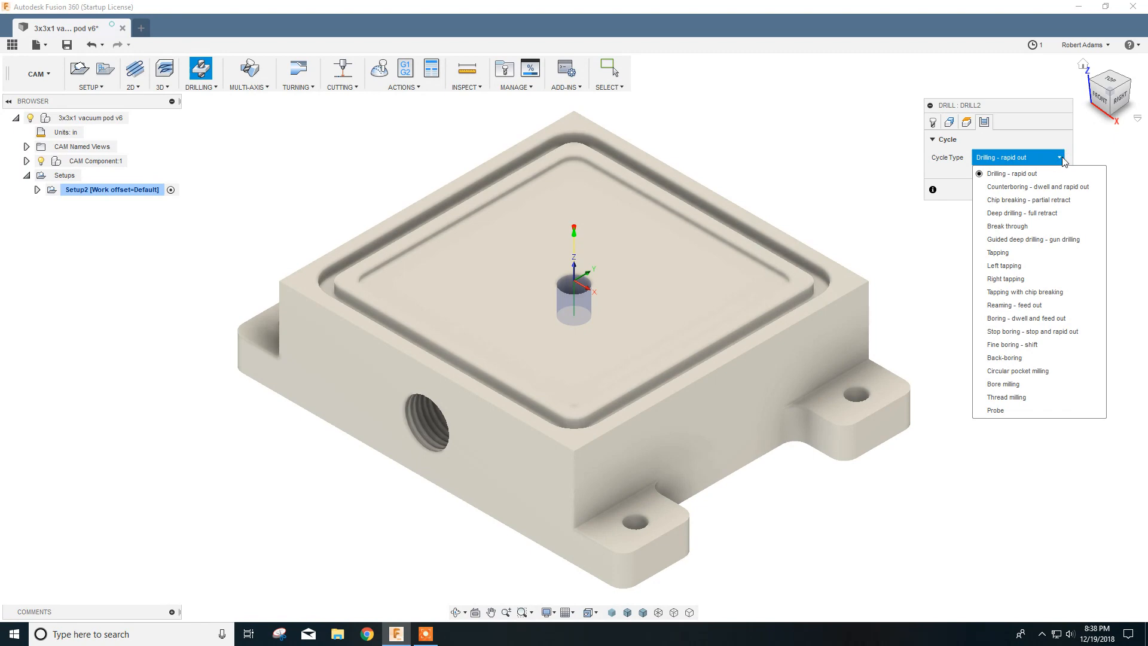
click(1037, 200)
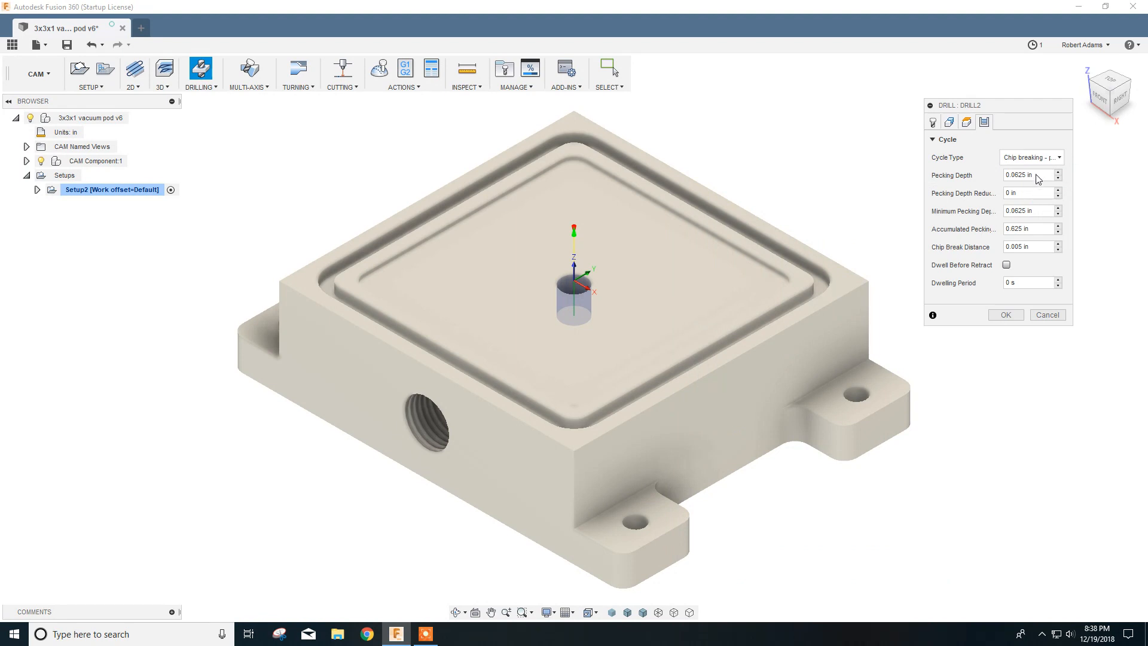
drag(1036, 177, 1001, 176)
key(BackSpace)
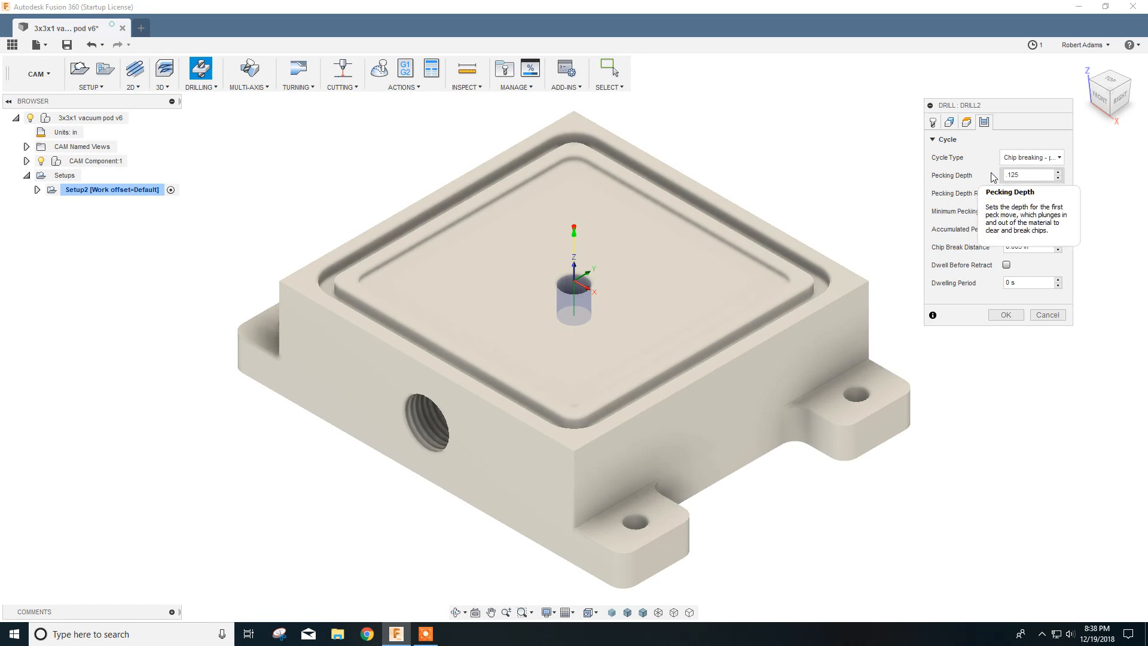
- Set the pecking depth reduction to 0.125 in, change the accumulated pecking depth, and accept the drill operation
drag(1005, 193, 1057, 194)
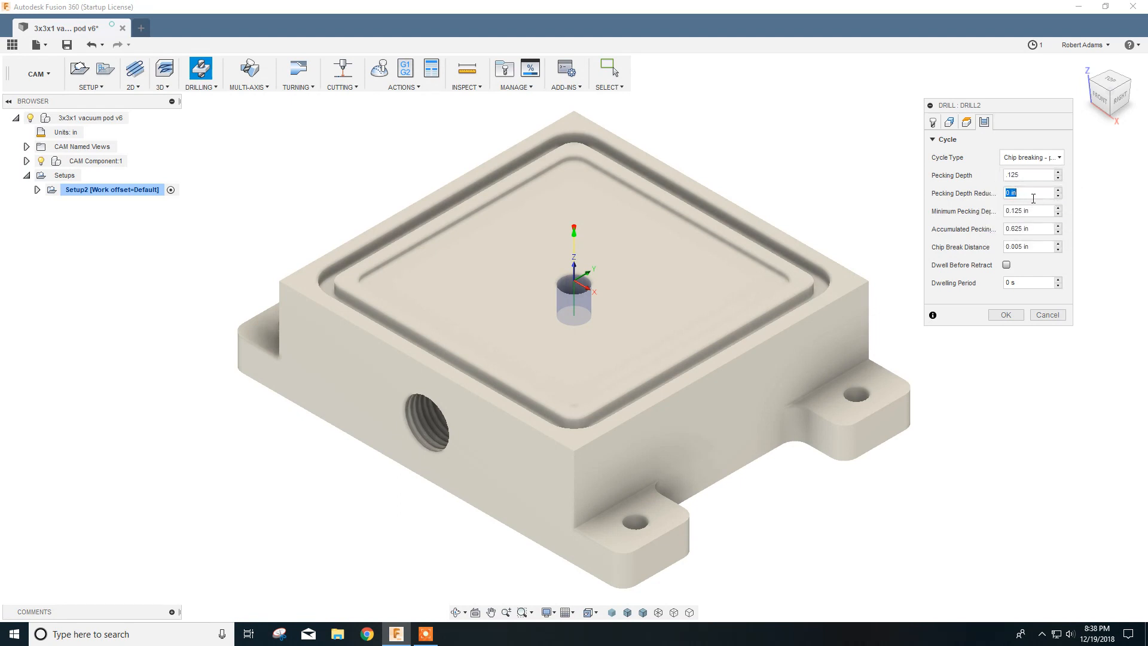
text(.125)
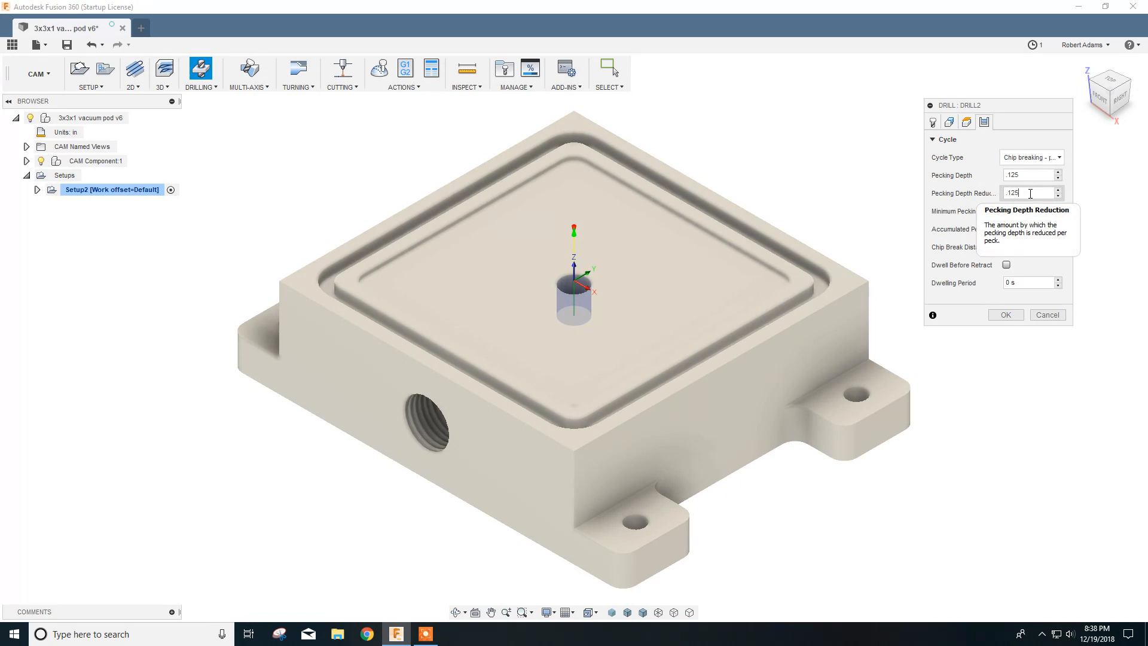
key(Tab)
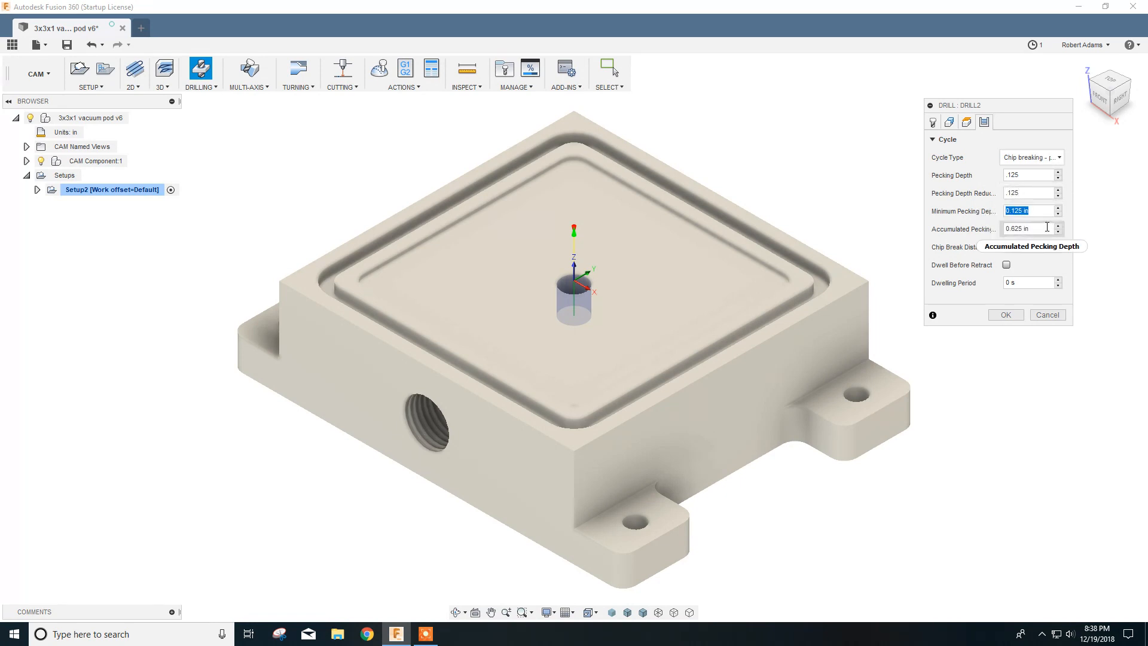
key(Tab)
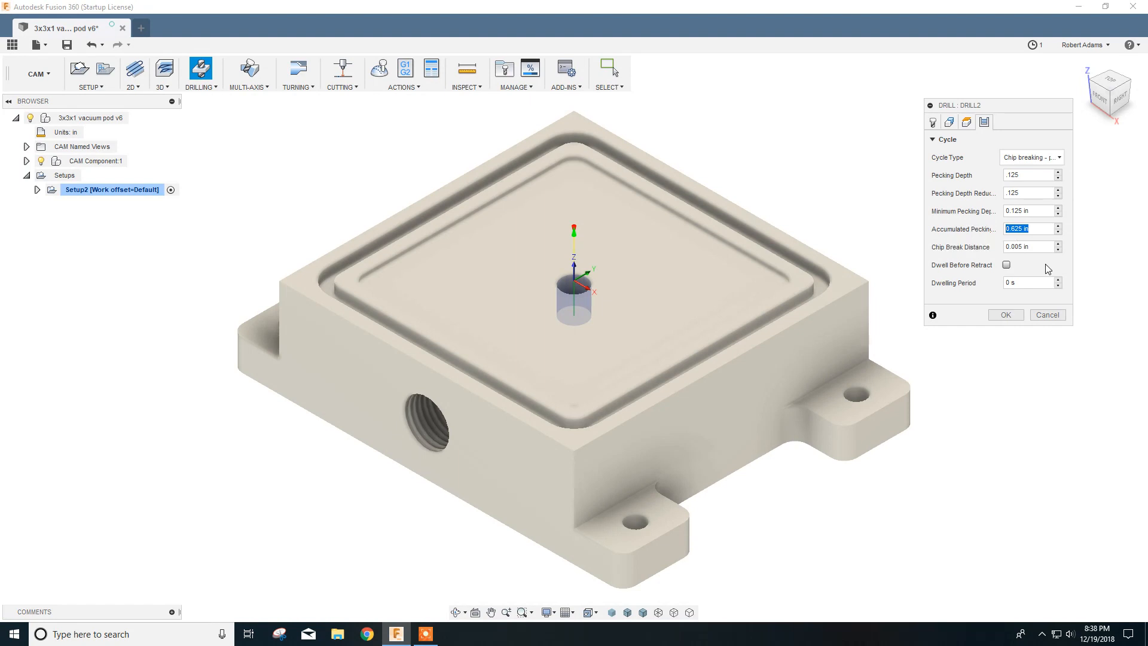
text(5)
key(Tab)
click(1007, 315)
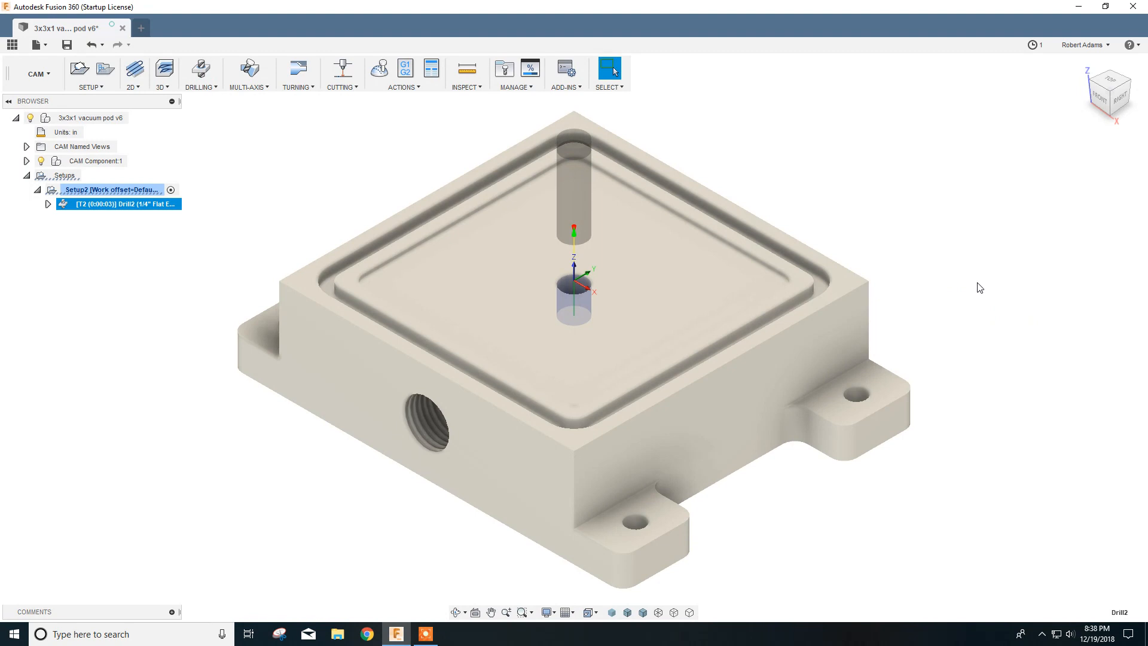
- Simulate the drill toolpath, watching it from the front in wireframe, and close the simulation in the shaded home view
click(380, 76)
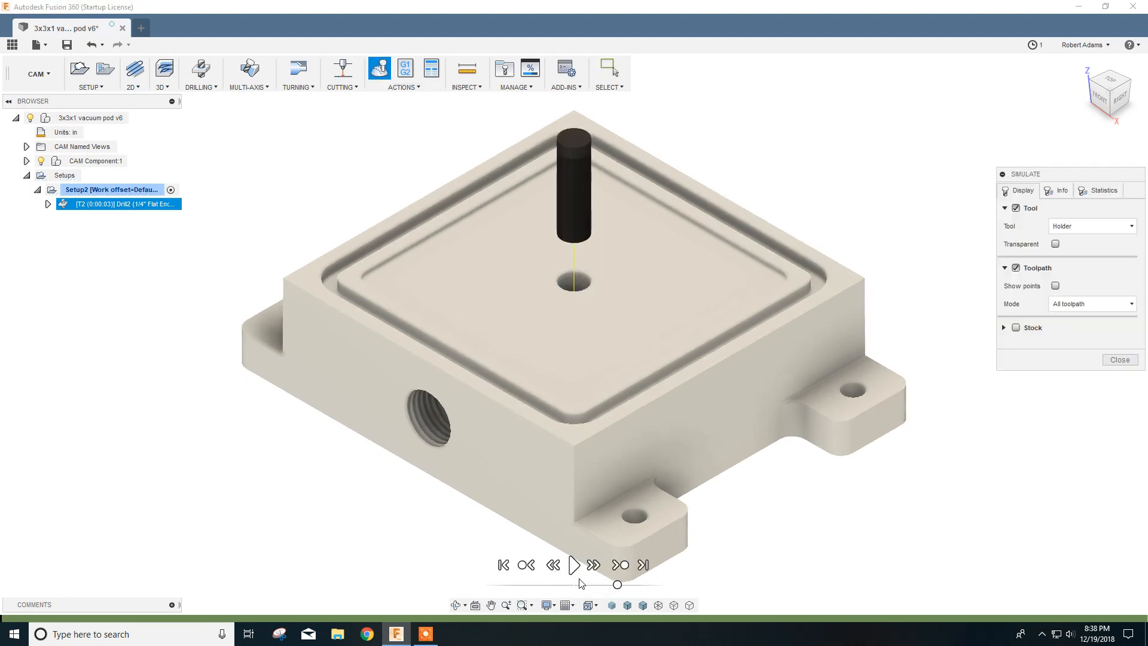
click(574, 565)
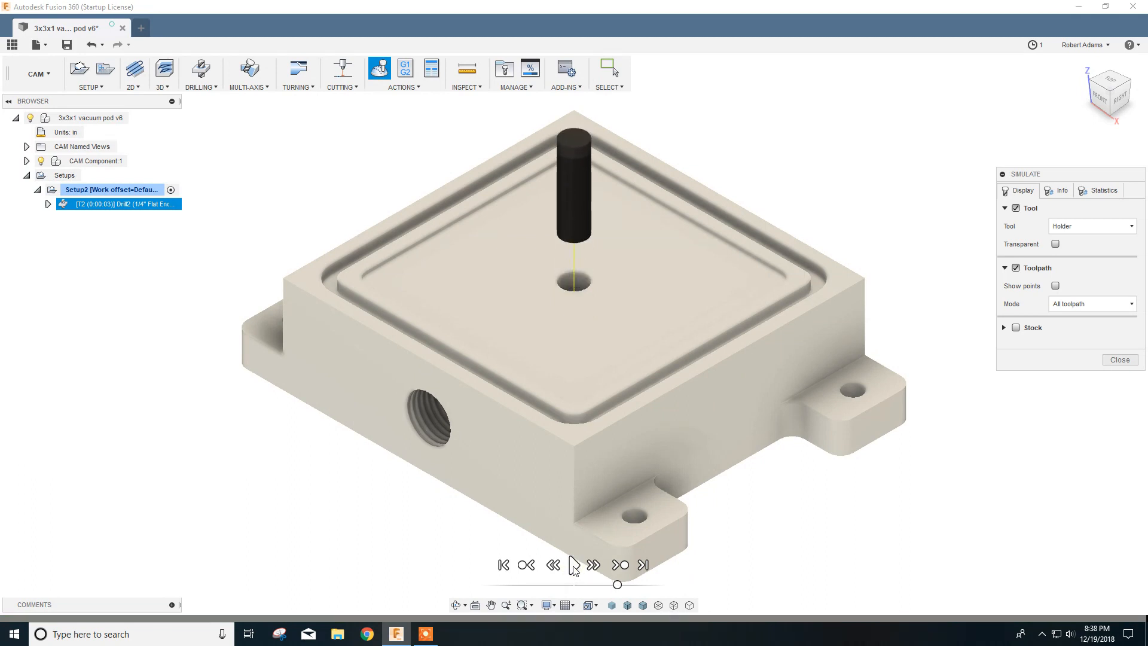
click(1098, 97)
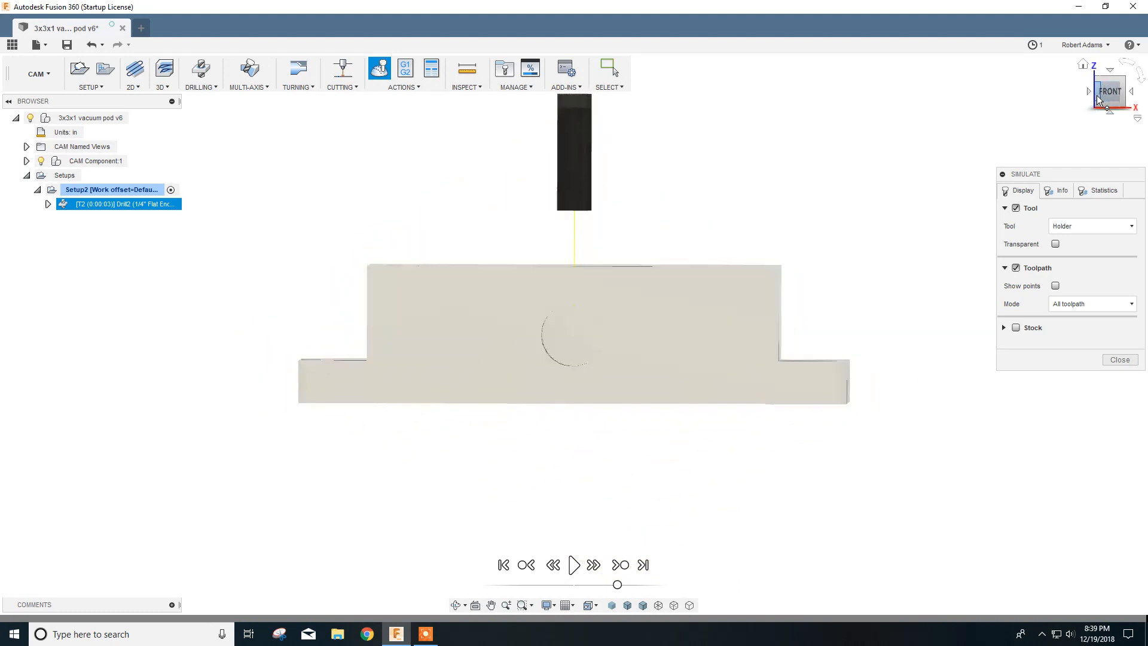
click(659, 605)
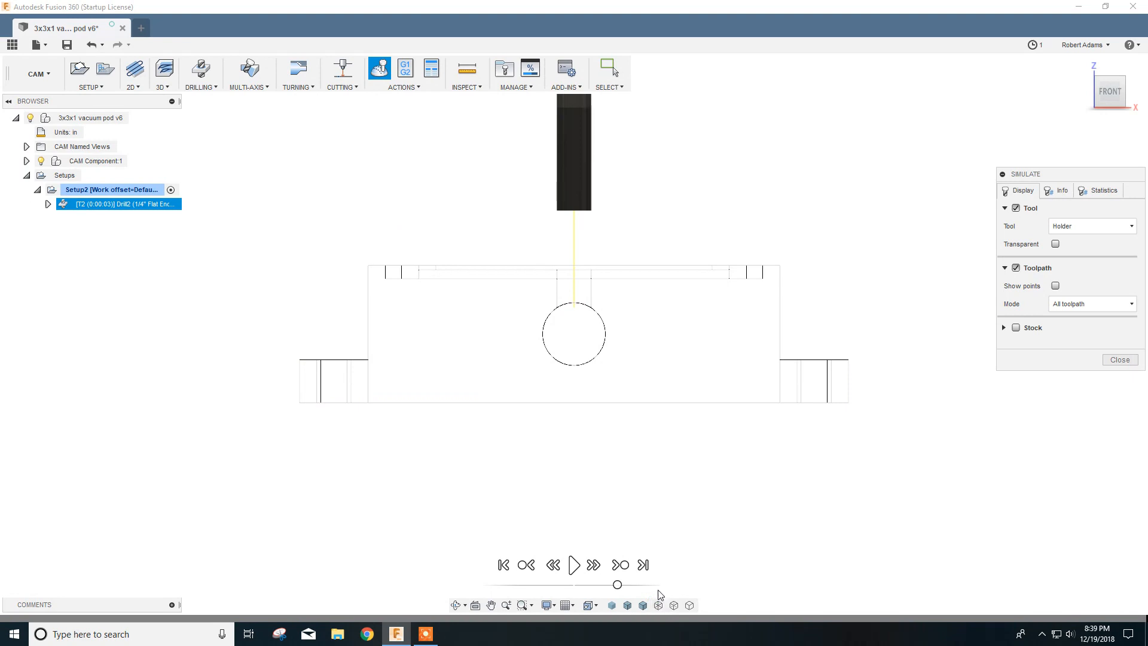
click(574, 566)
click(611, 606)
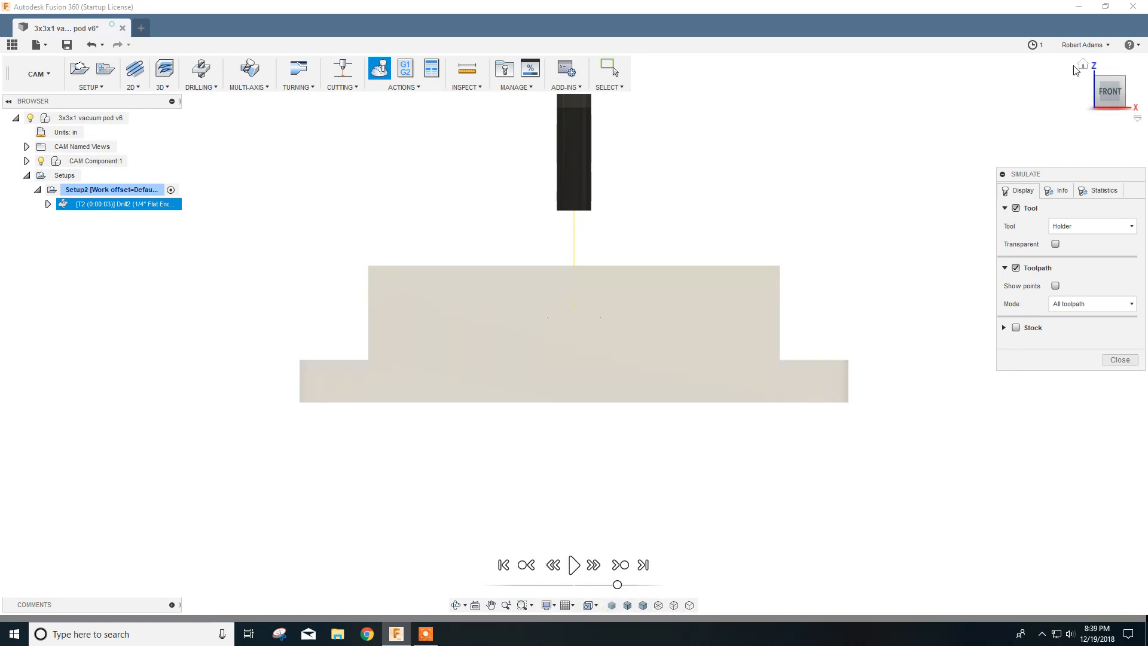
click(1083, 64)
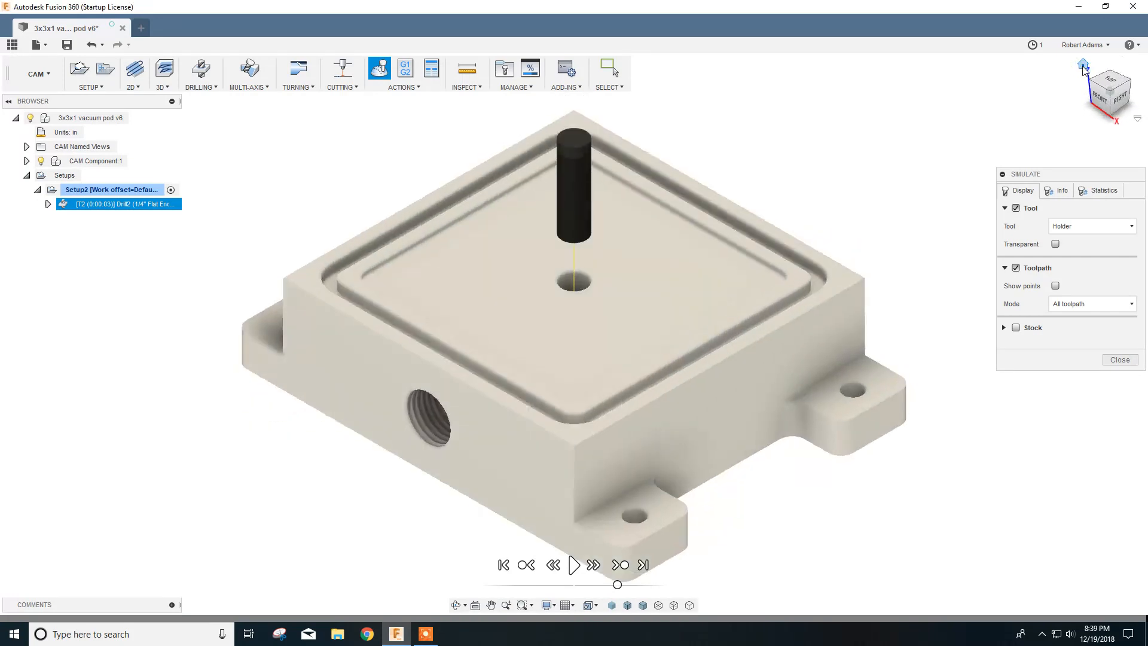
click(1120, 359)
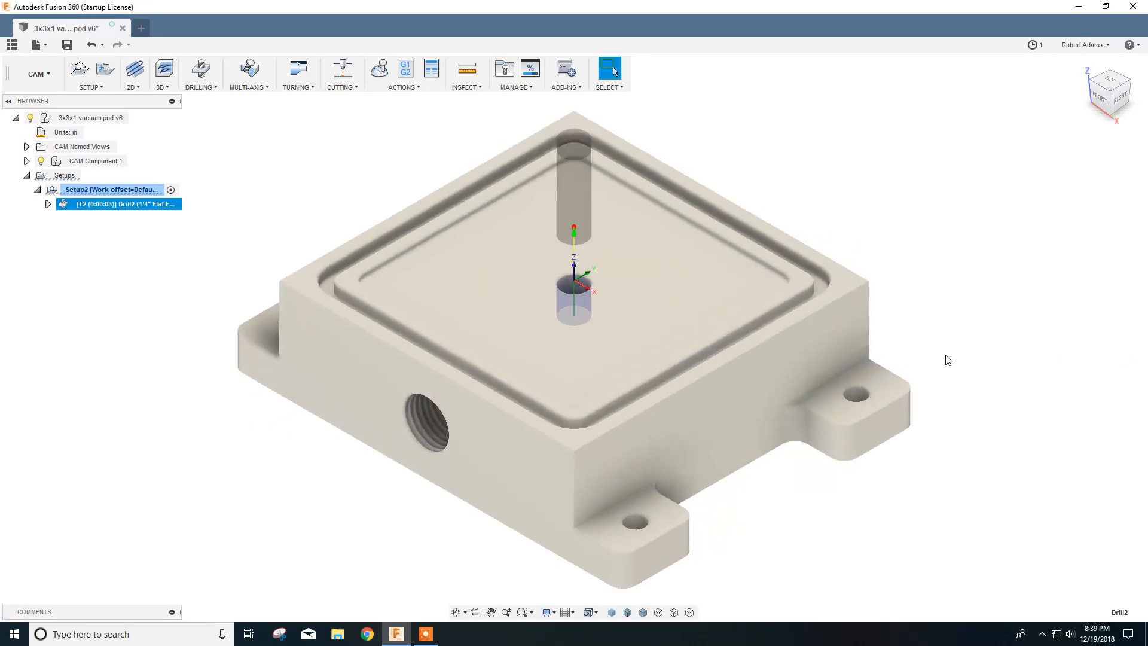
- Start a 2D Pocket operation and choose the recessed square floor around the central hole as the pocket selection
scroll(566, 367, down, 2)
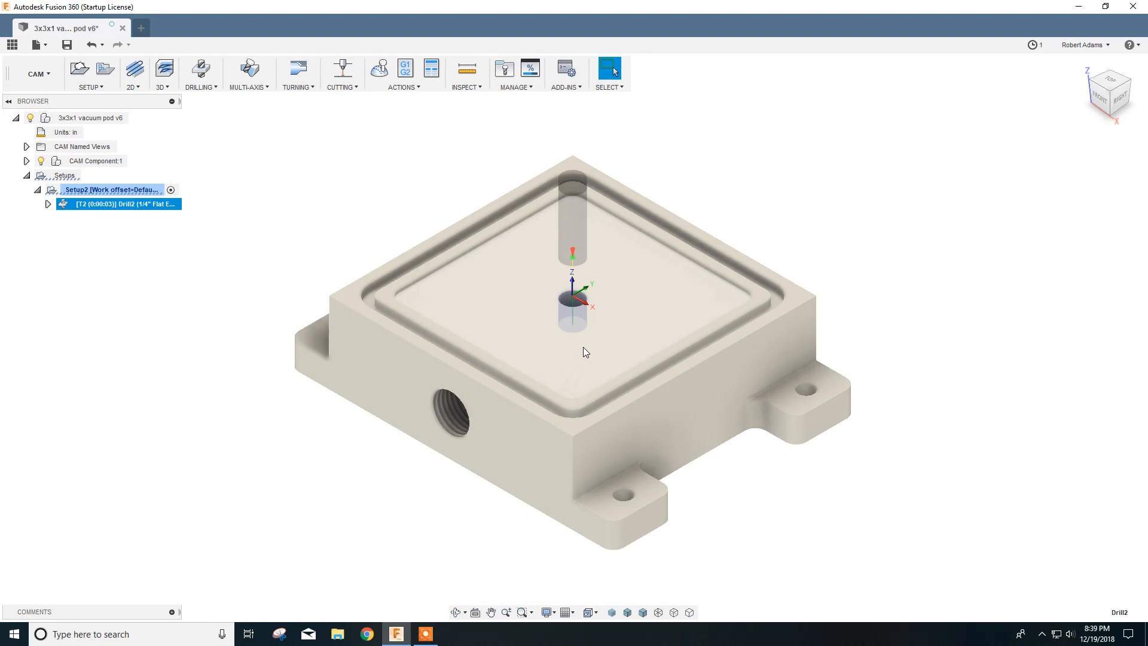
click(132, 266)
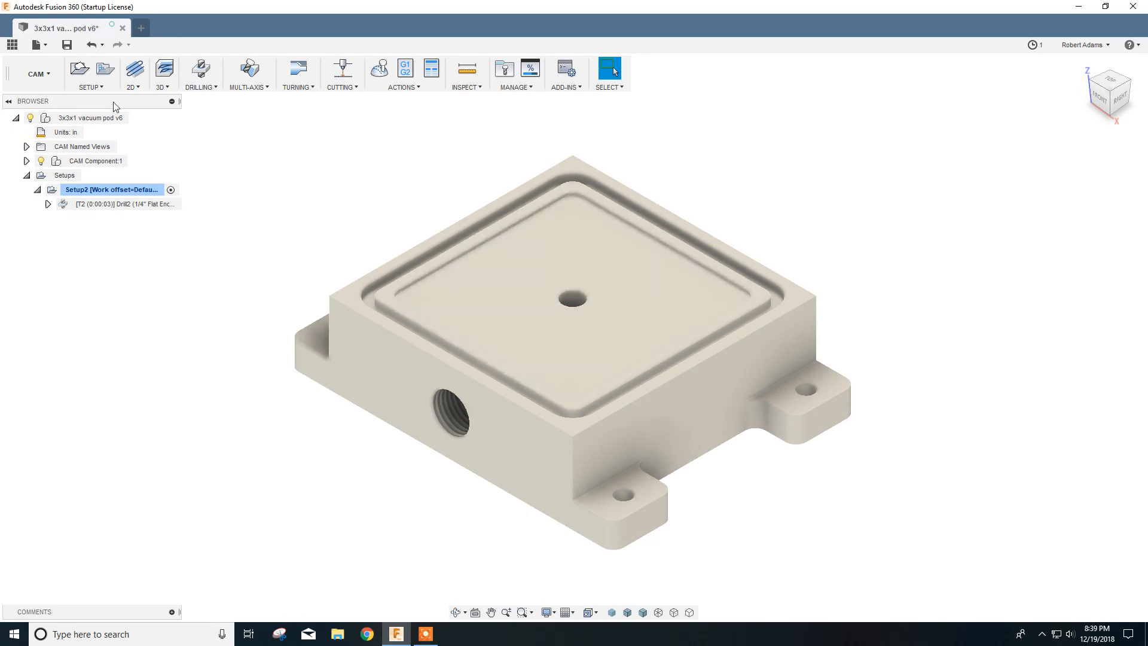
click(139, 88)
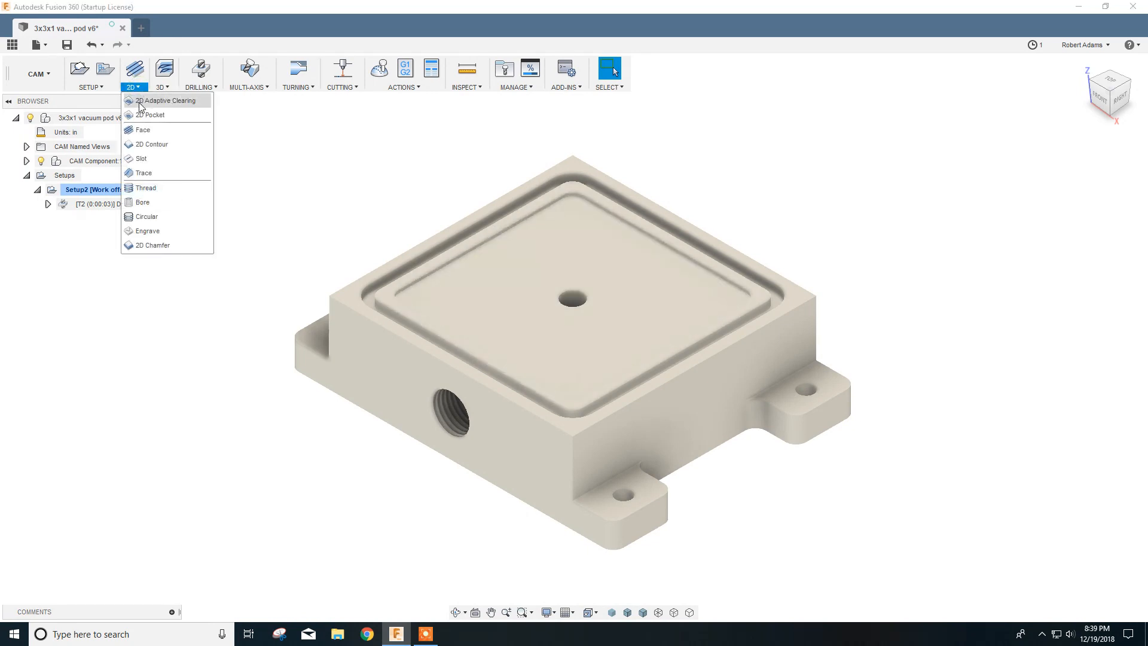
click(143, 115)
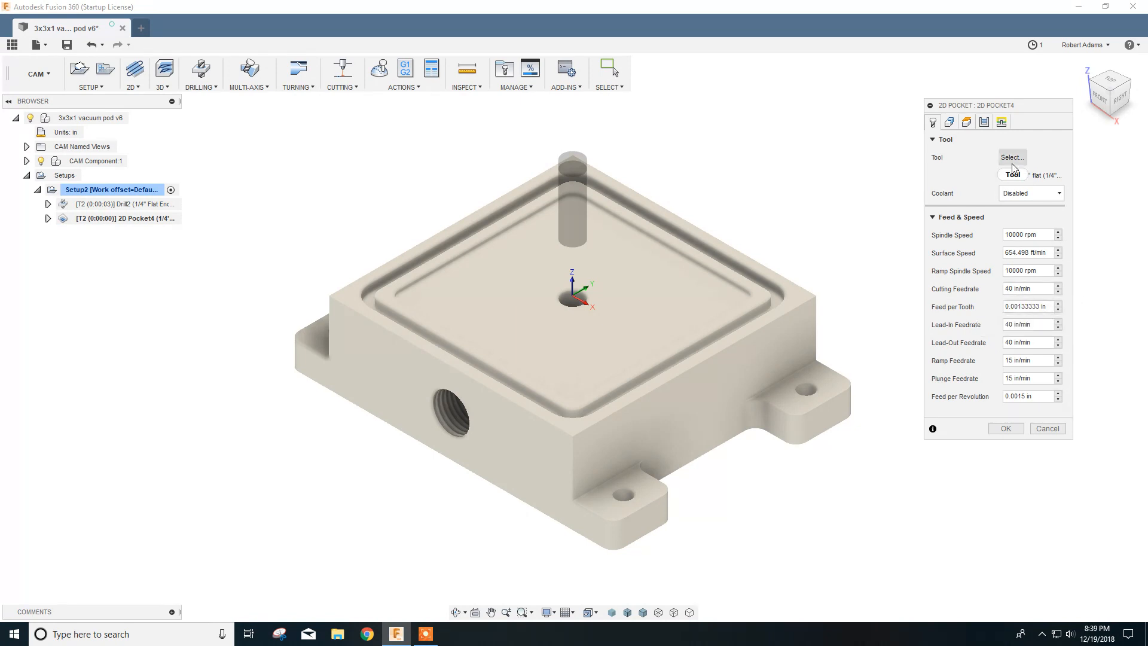
click(950, 123)
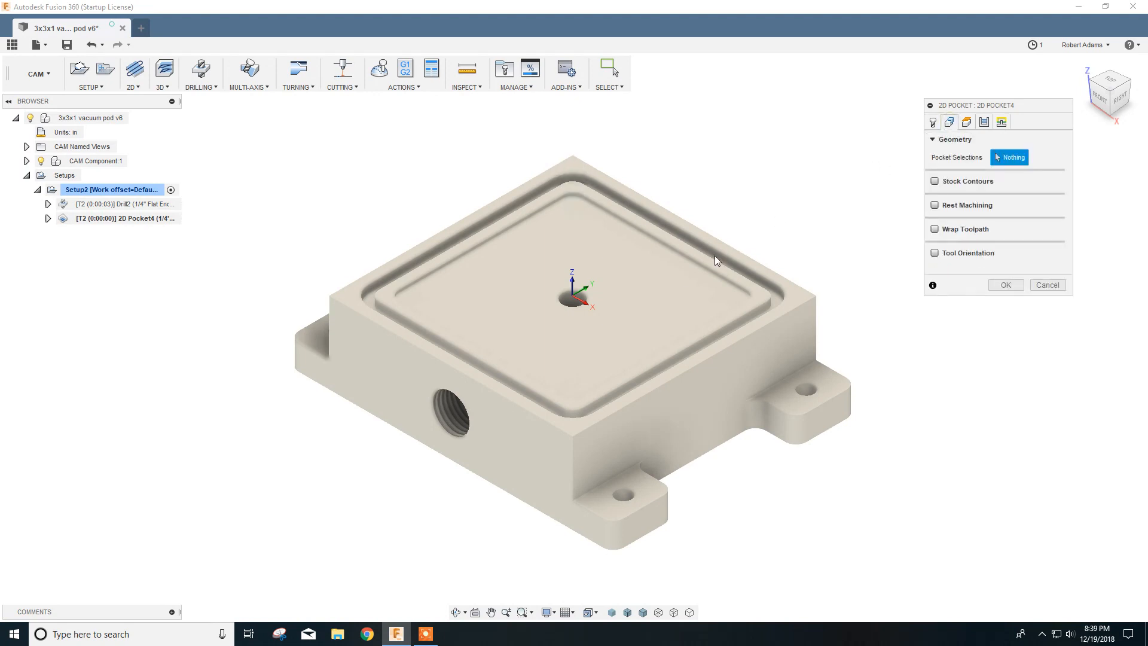
click(636, 289)
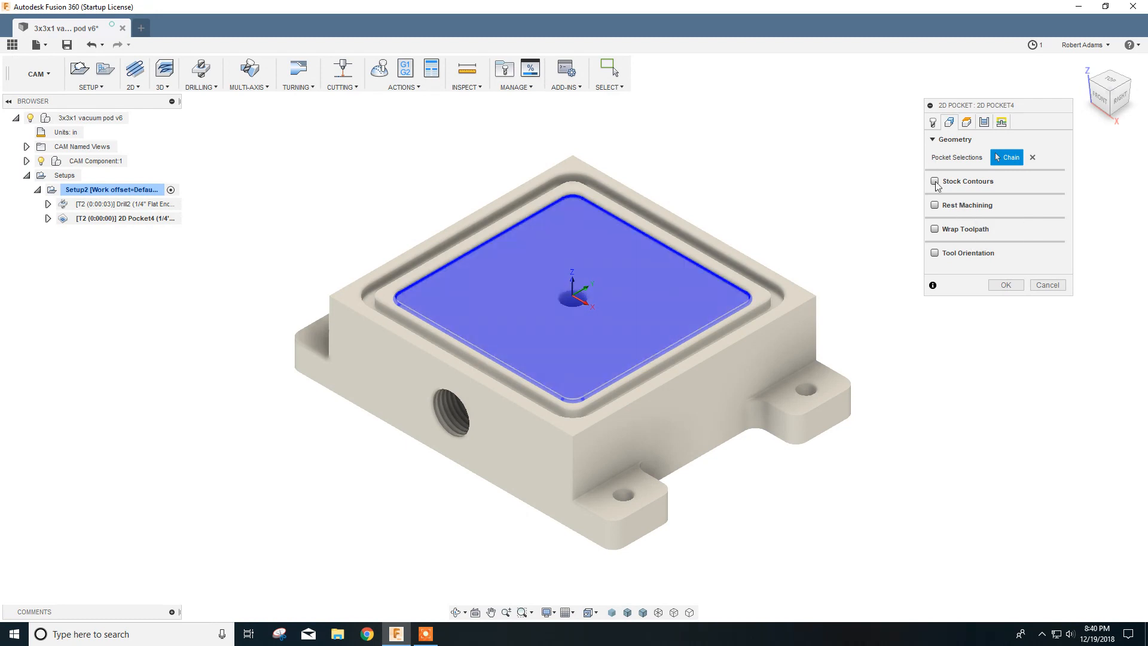
- Set the 2D Pocket's clearance height offset to 0.2 in from the retract height and make that value the default
click(967, 122)
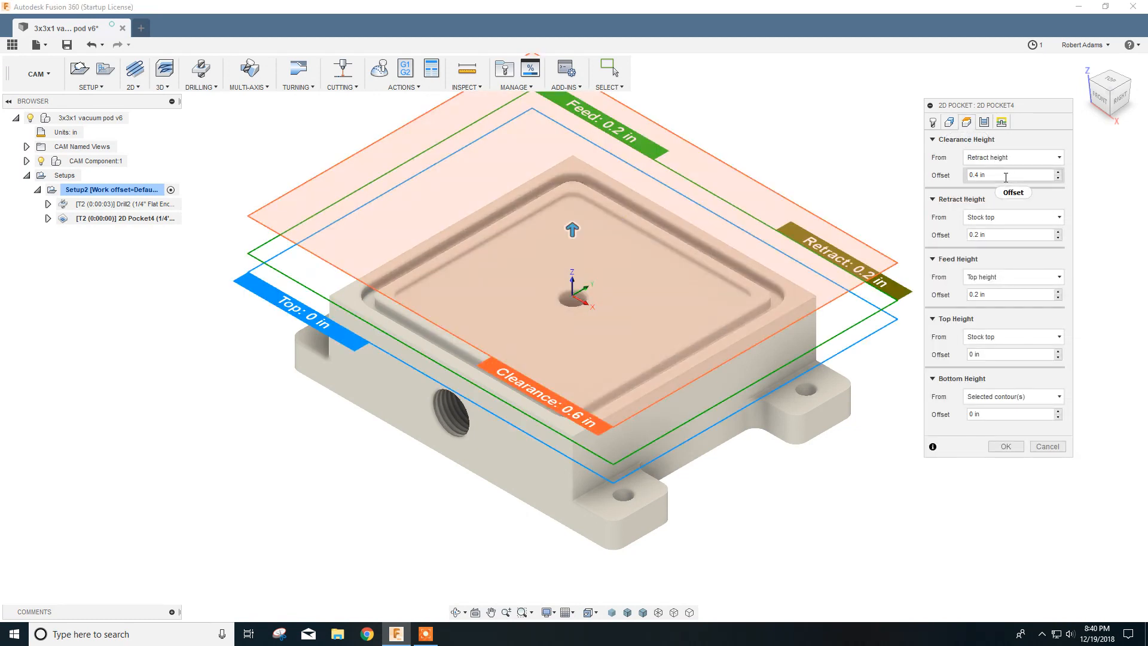
mouse_move(1003, 175)
drag(1003, 175, 959, 174)
key(BackSpace)
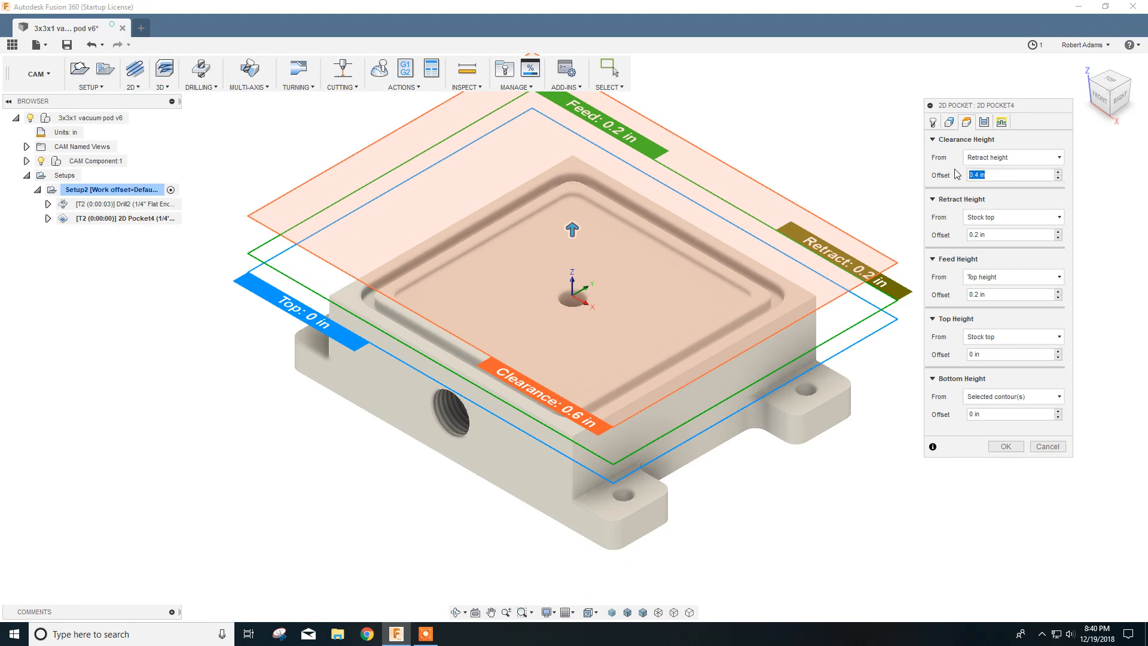
right_click(1009, 174)
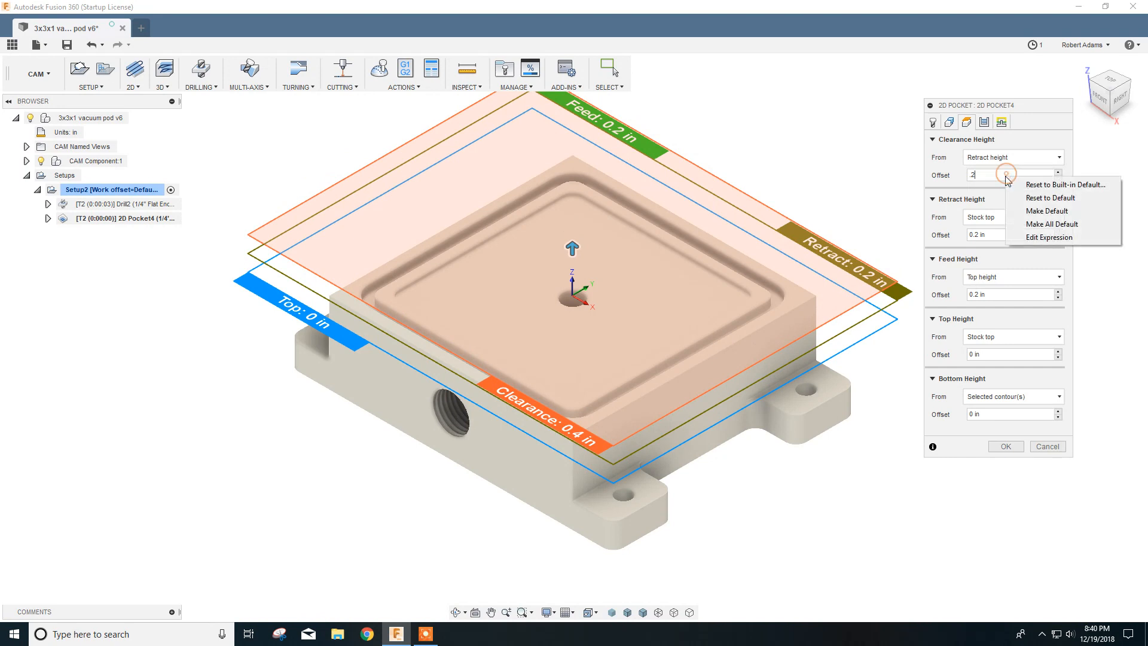
click(1047, 211)
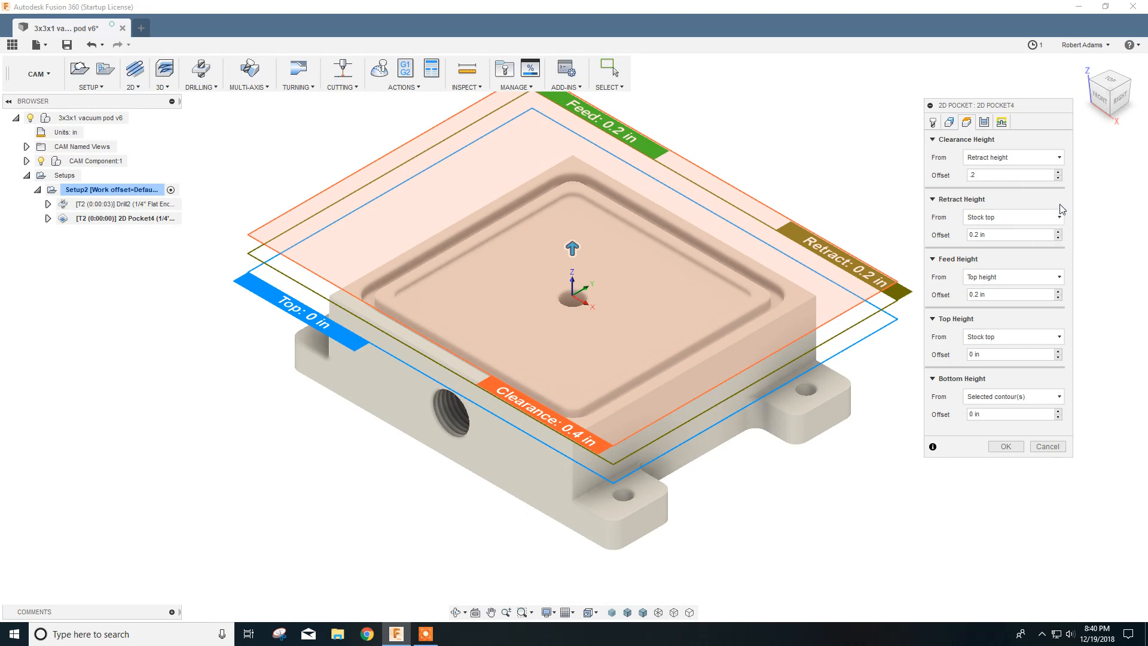
- Turn off Stock to Leave for the 2D Pocket passes and keep Multiple Depths disabled
click(984, 123)
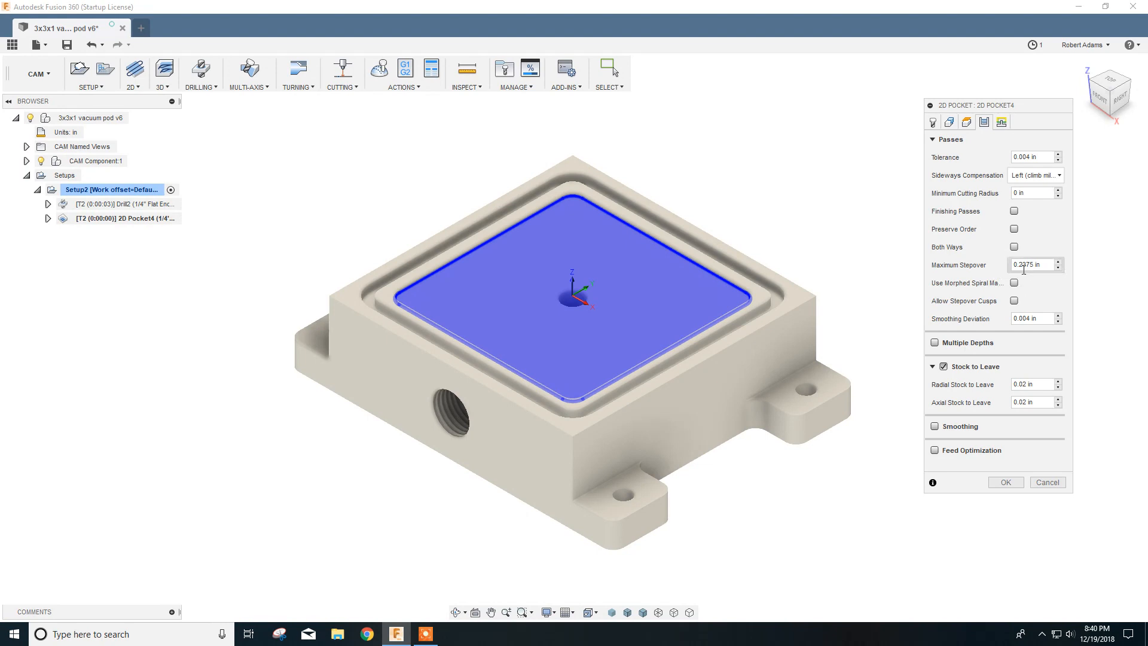
click(937, 140)
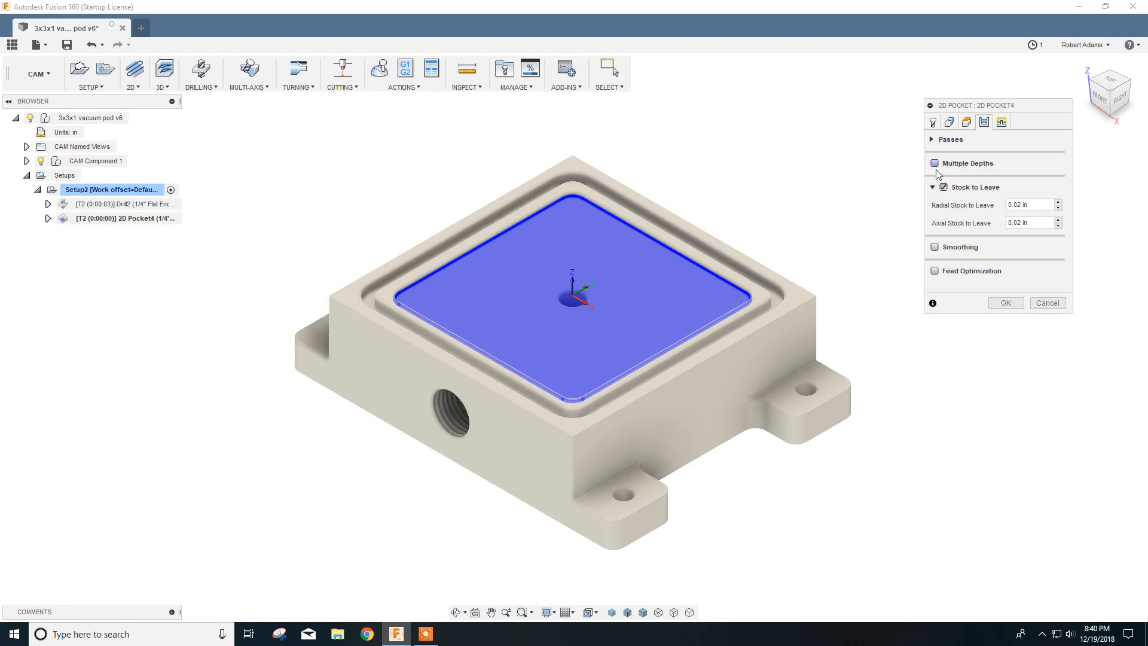
click(935, 164)
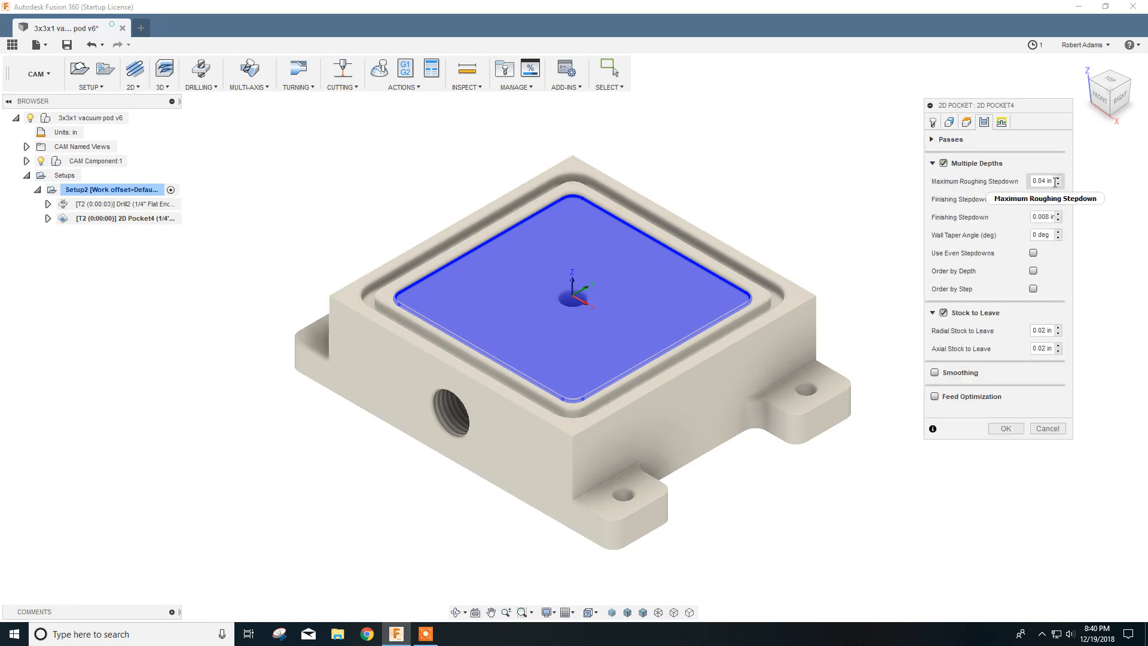
click(944, 163)
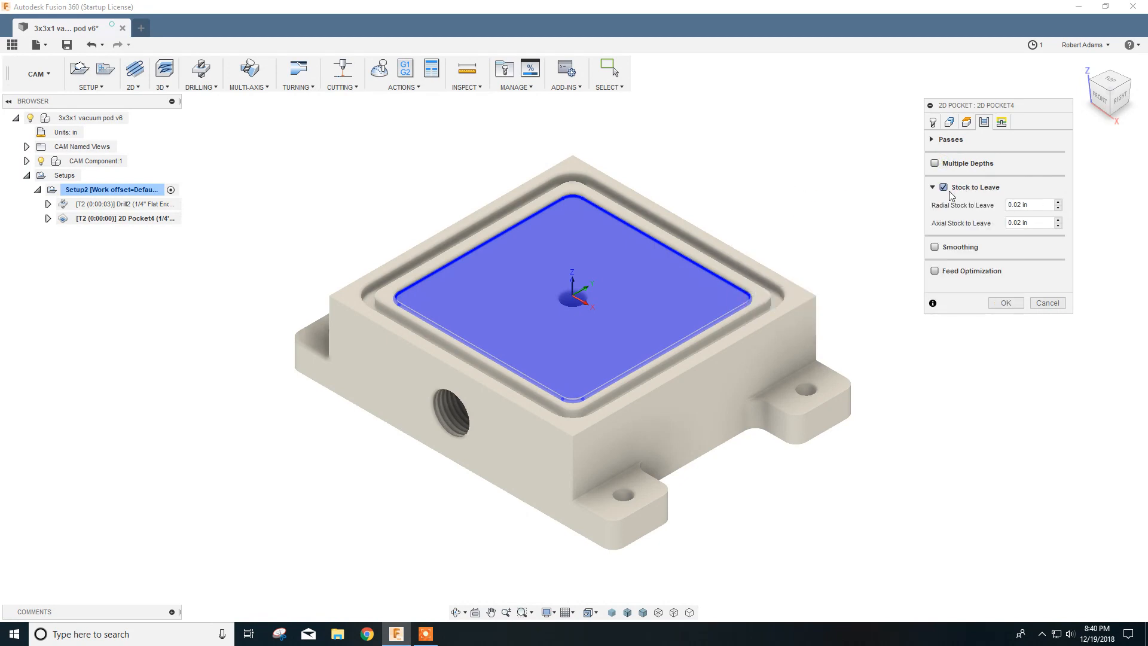
click(943, 187)
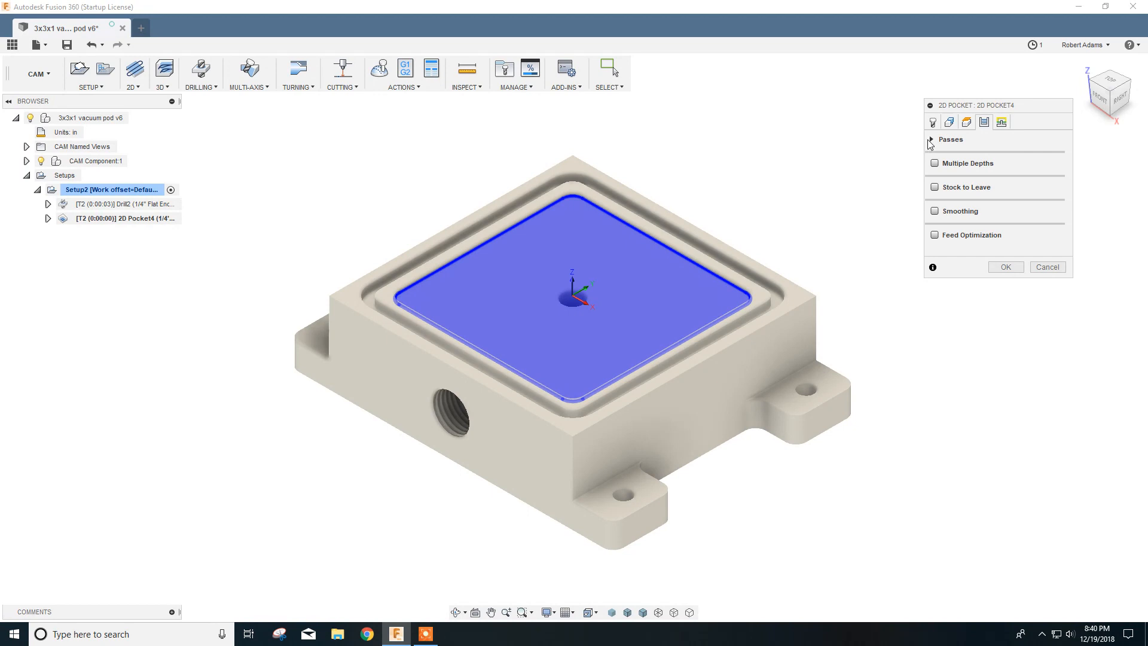
click(931, 140)
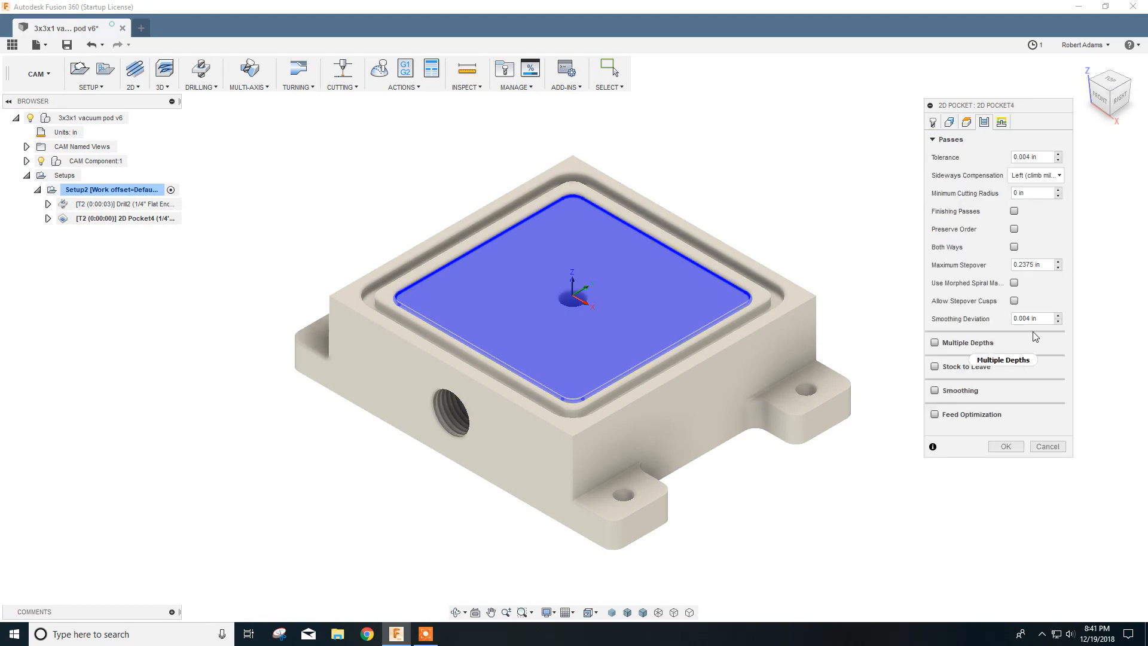
- Turn off Lead-In and Lead-Out for the 2D Pocket, set its ramp type to Plunge, and generate the toolpath
click(1001, 123)
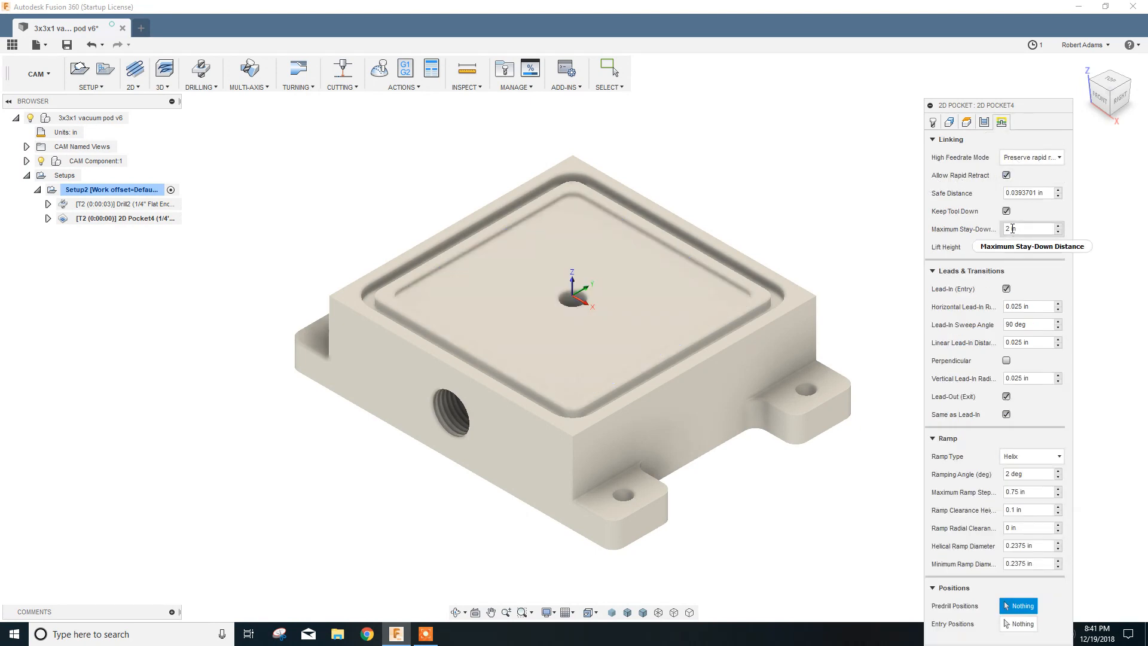
mouse_move(1008, 216)
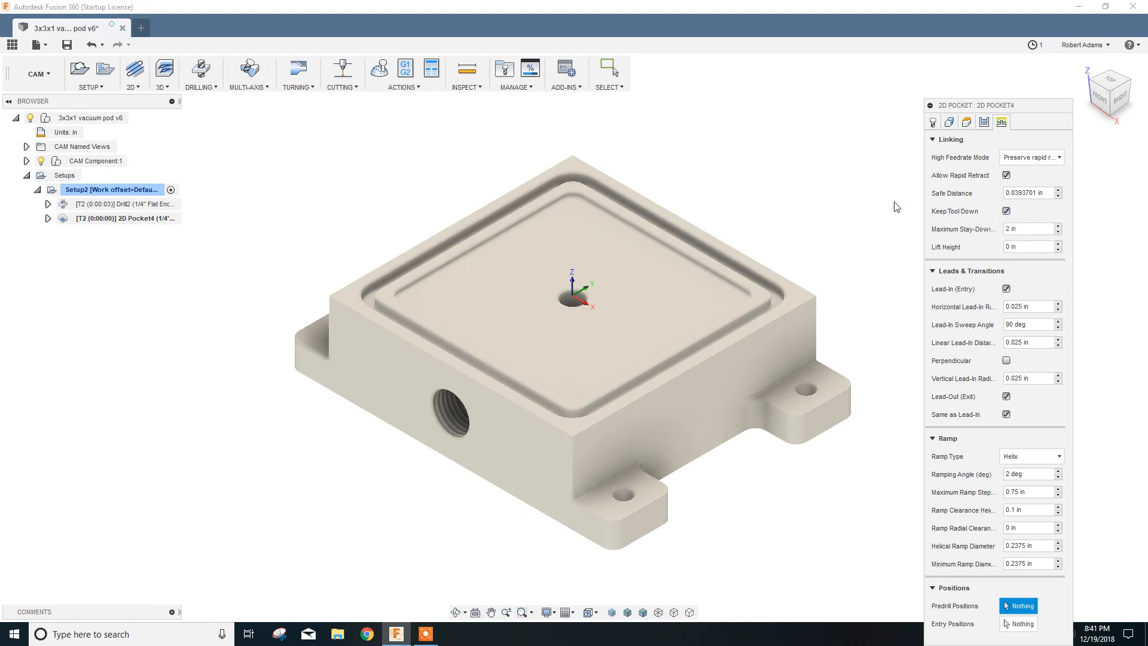
click(1007, 289)
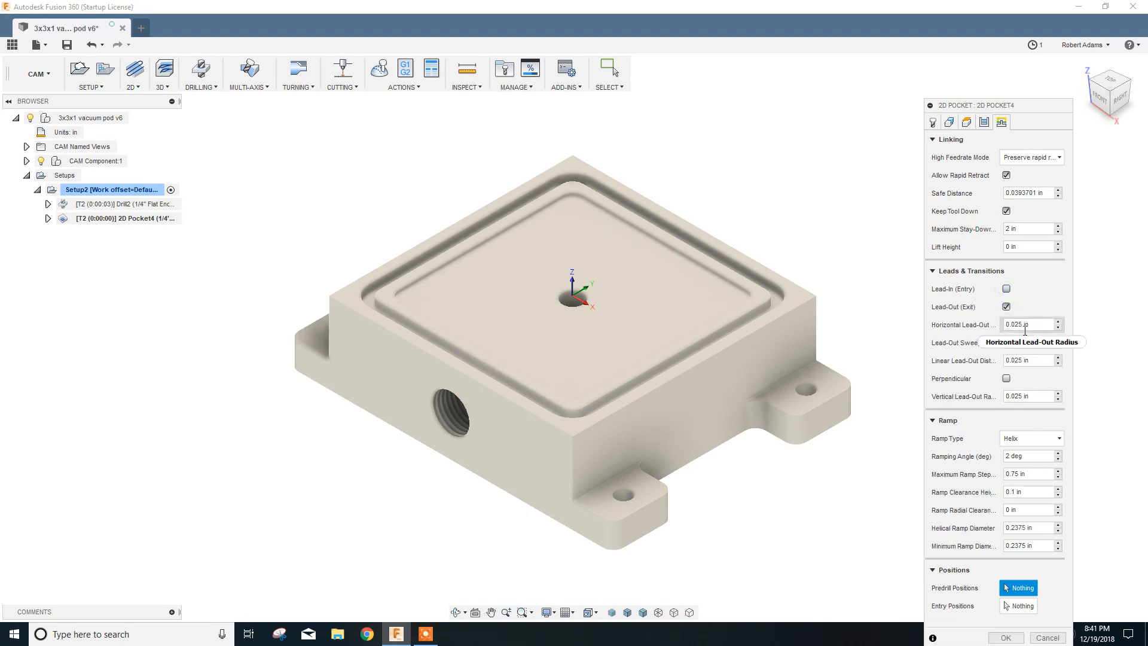
click(1007, 307)
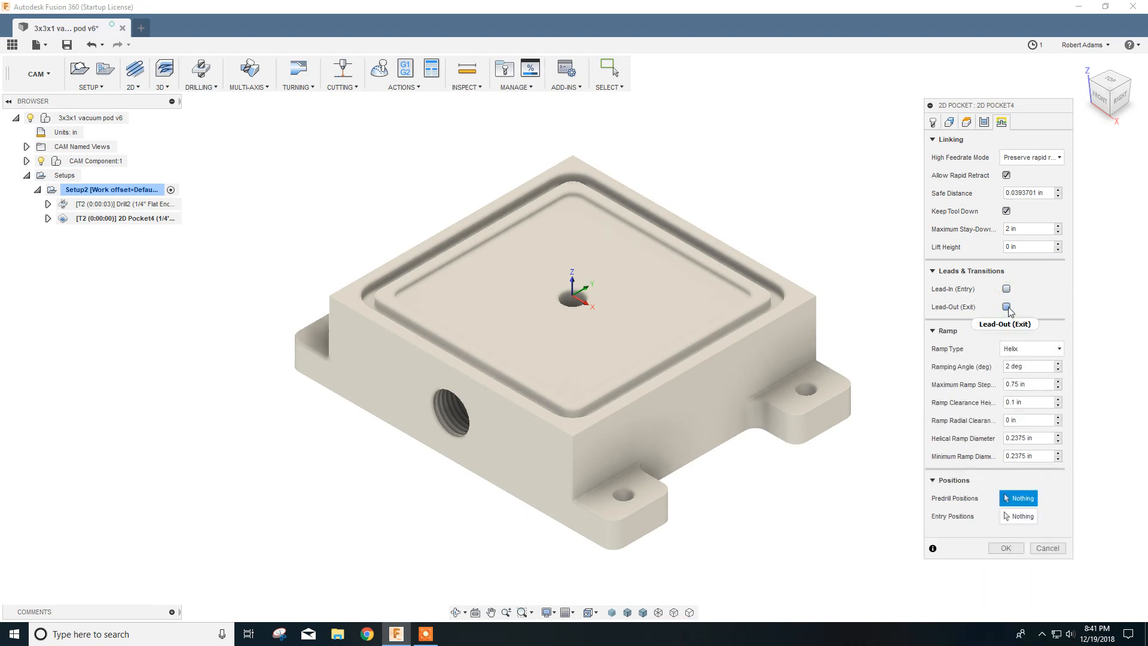
click(1060, 350)
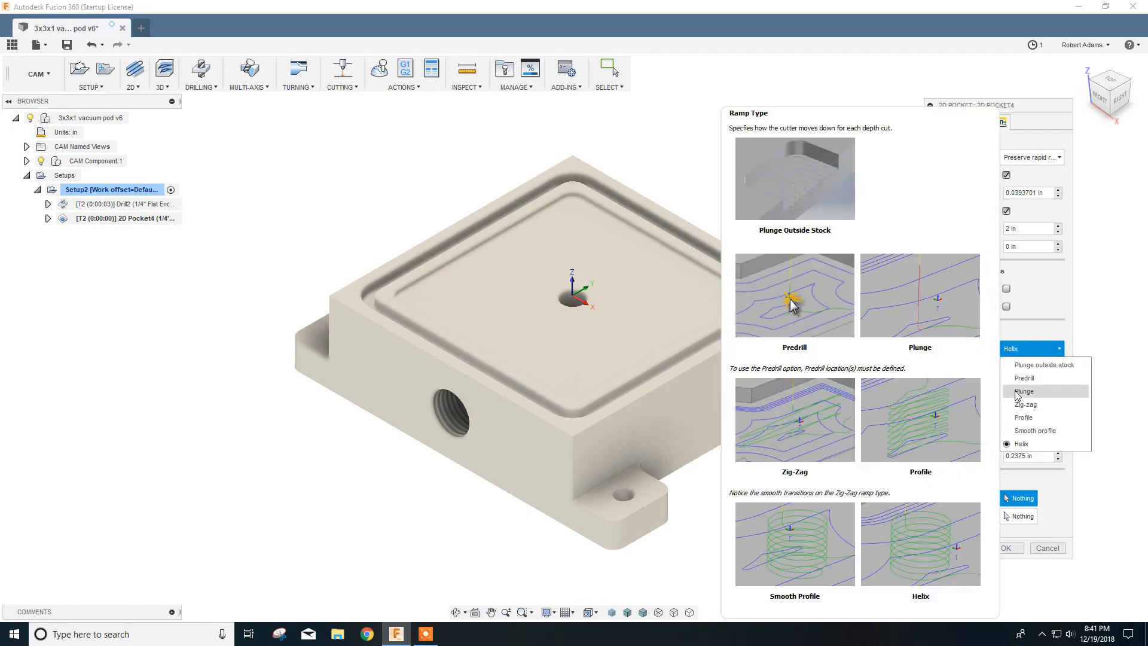
click(1019, 391)
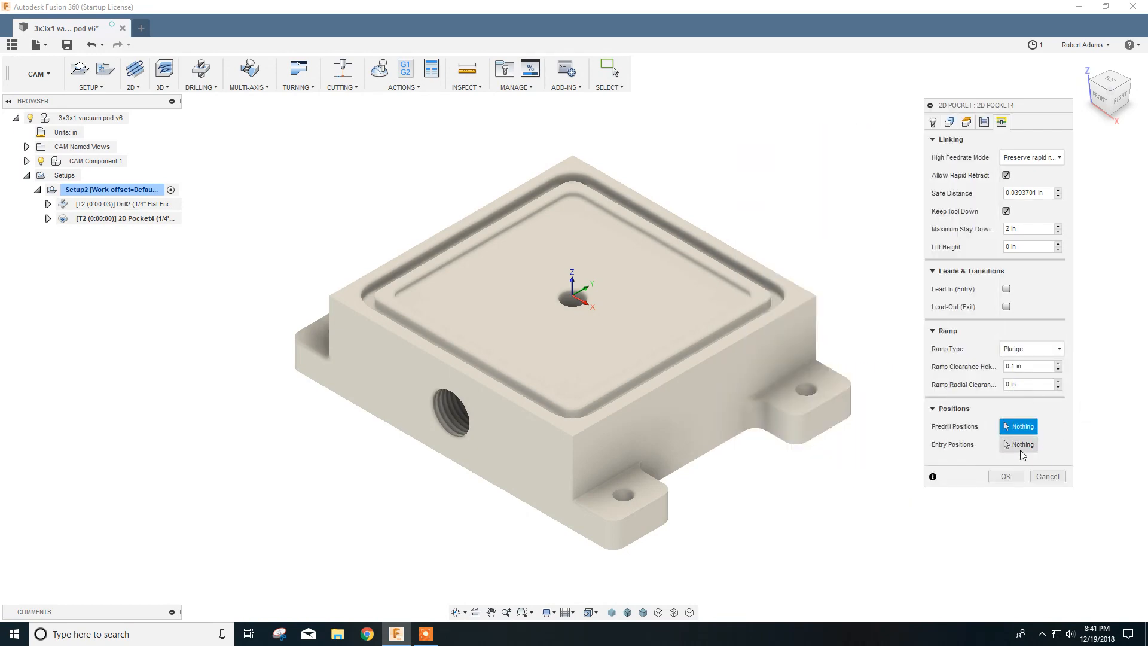
click(1004, 477)
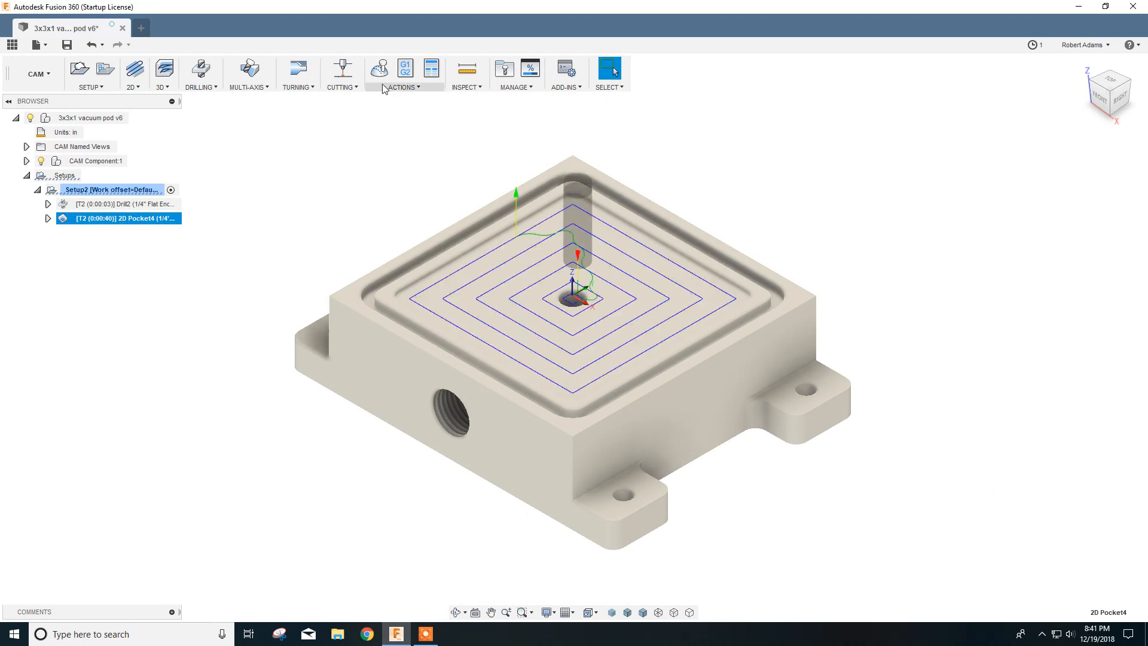
- Simulate the 2D Pocket toolpath over the recessed floor from start to finish and close the simulation
click(379, 68)
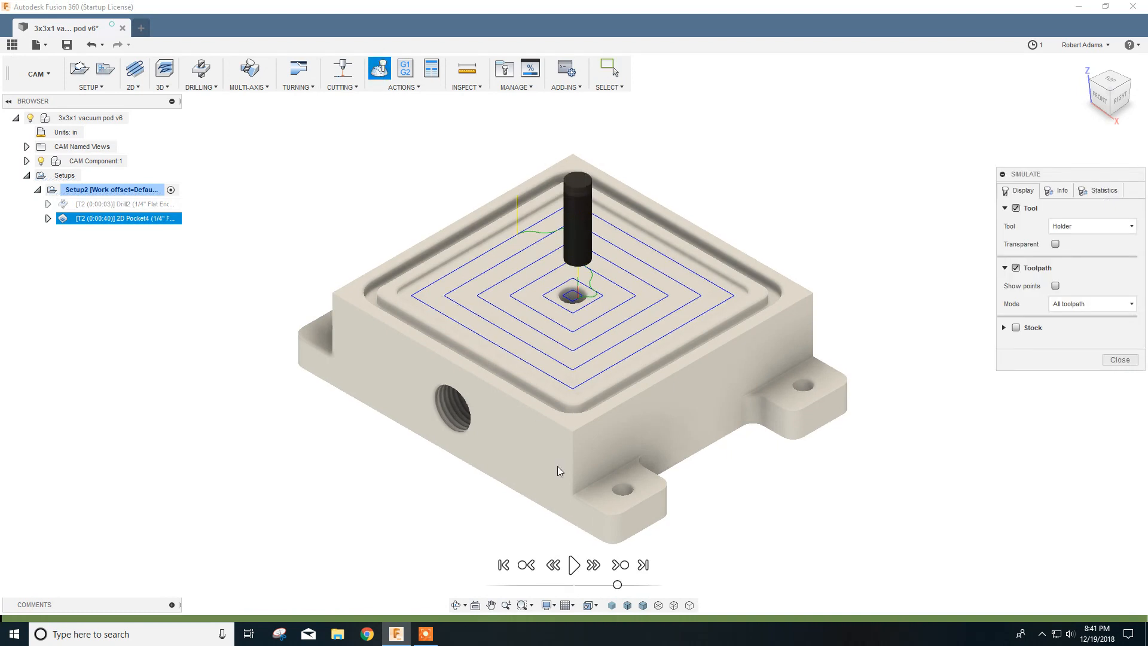
click(573, 565)
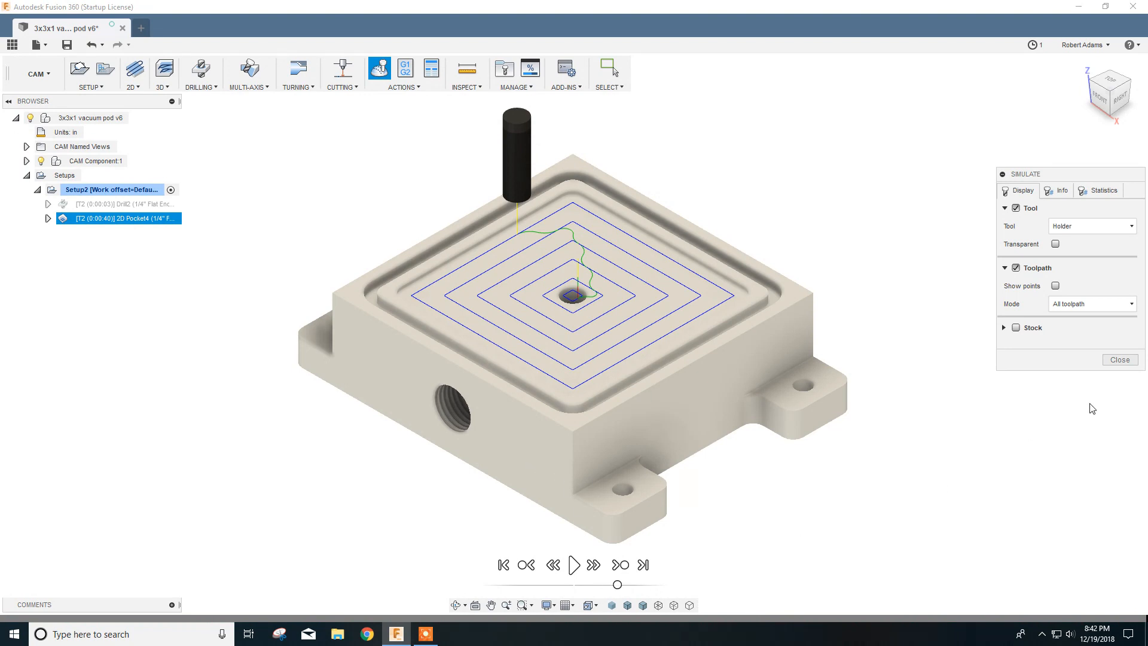
click(1120, 360)
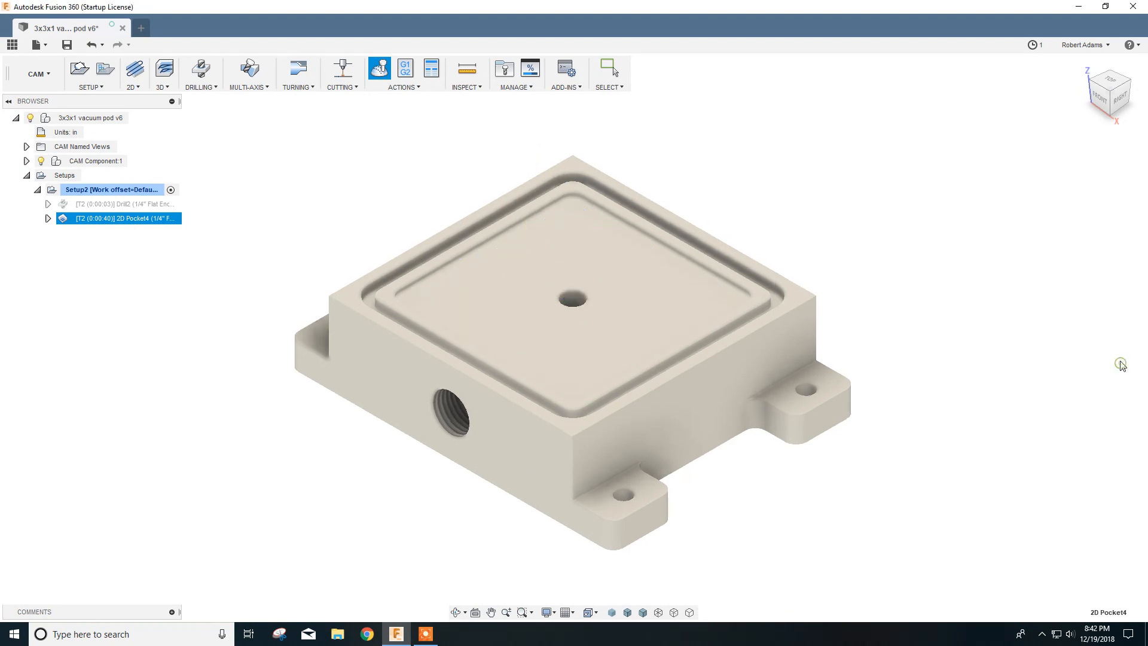
- Edit the 2D Pocket operation to use Morphed Spiral Machining and regenerate its toolpath
right_click(103, 220)
click(124, 229)
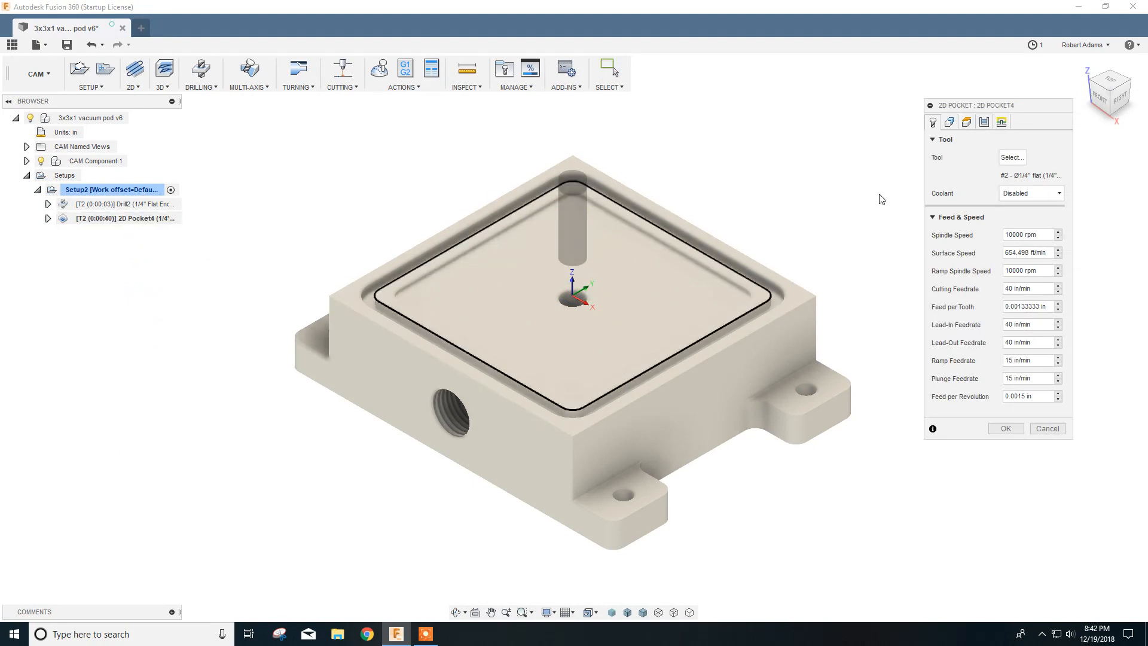
click(984, 122)
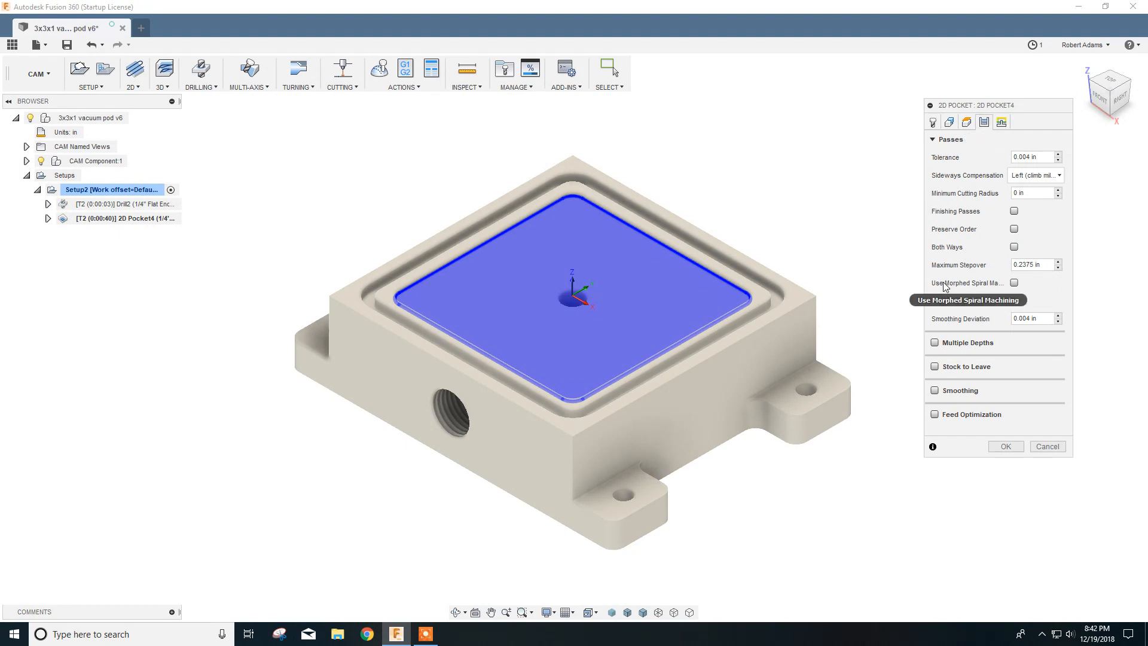
click(1014, 283)
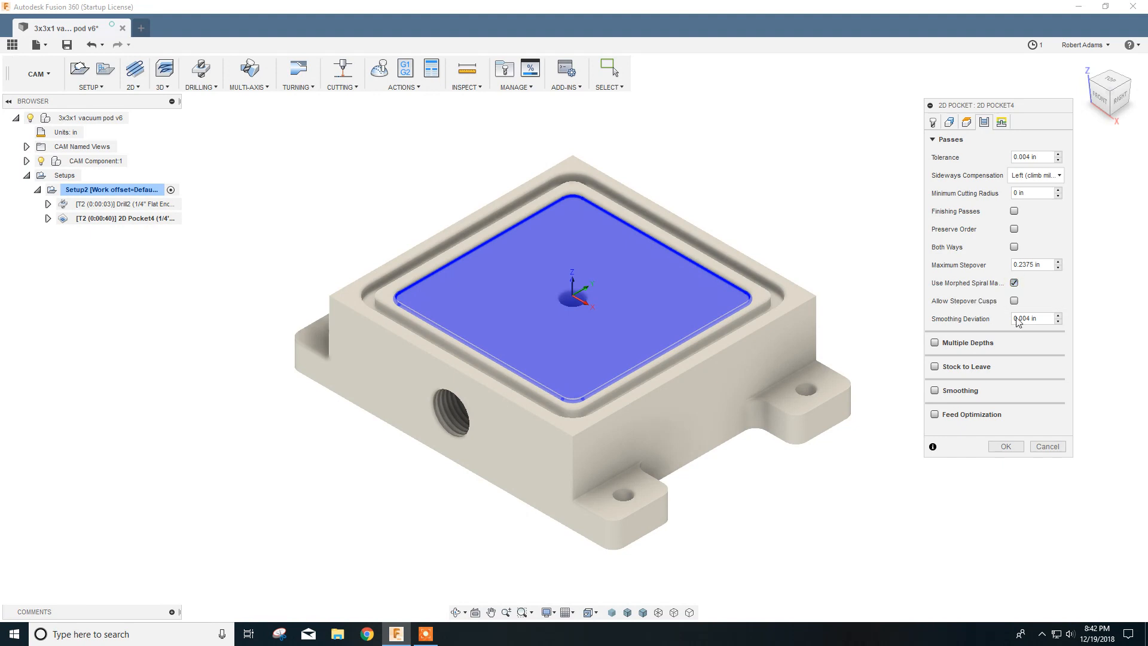
click(1005, 447)
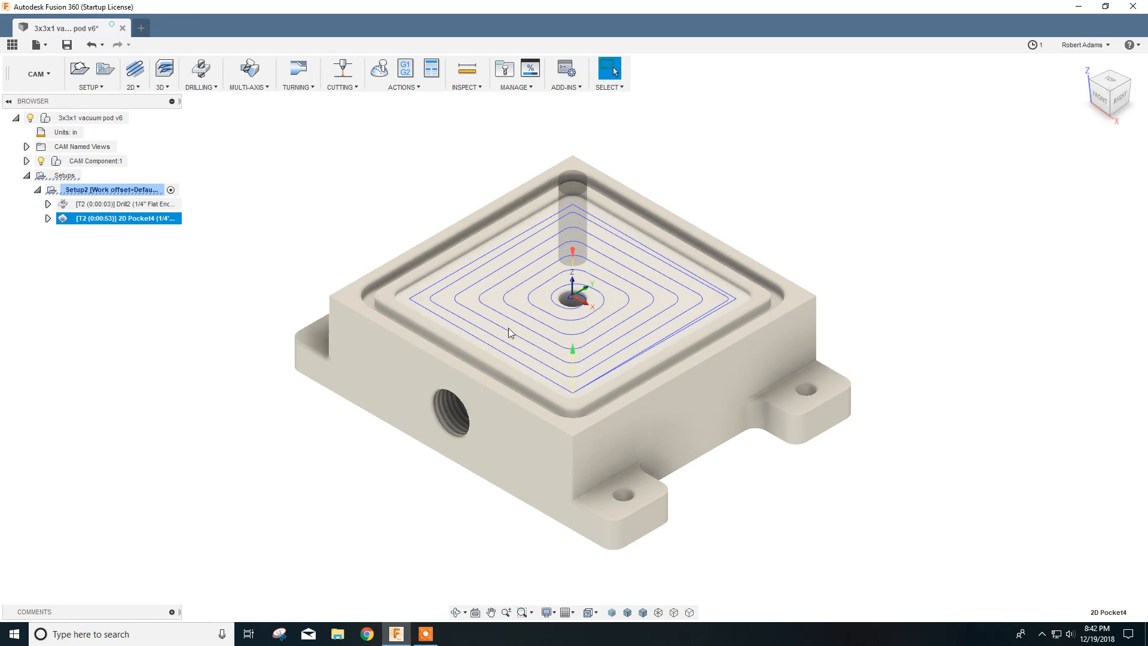
- Simulate the morphed spiral version of the pocket toolpath and close the simulation
click(378, 68)
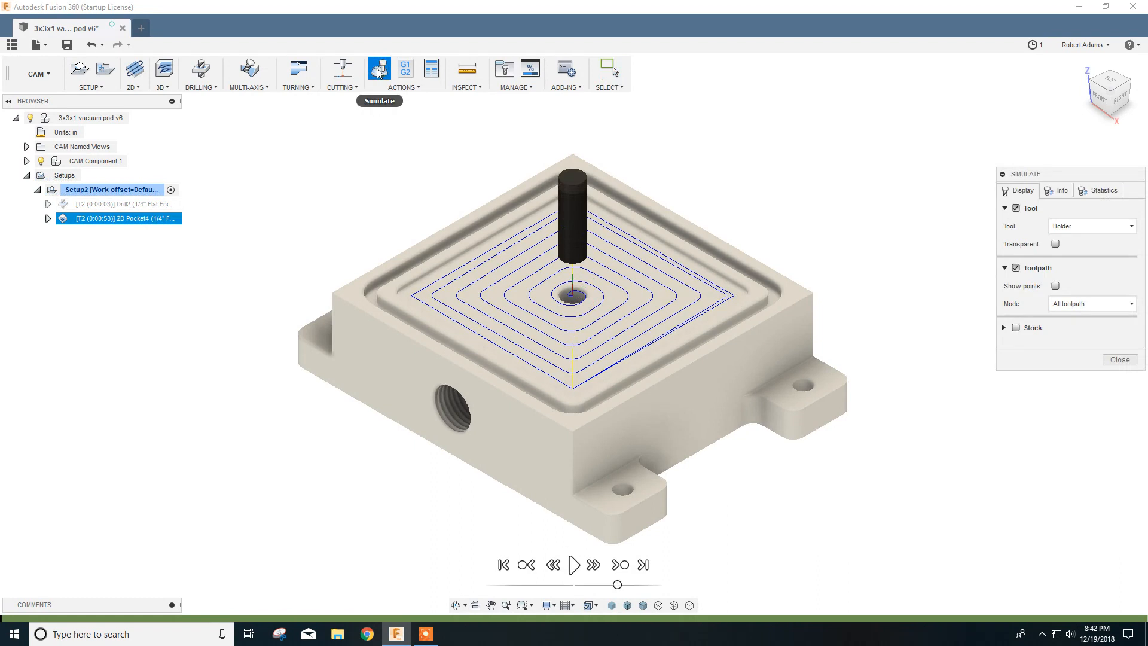
click(575, 565)
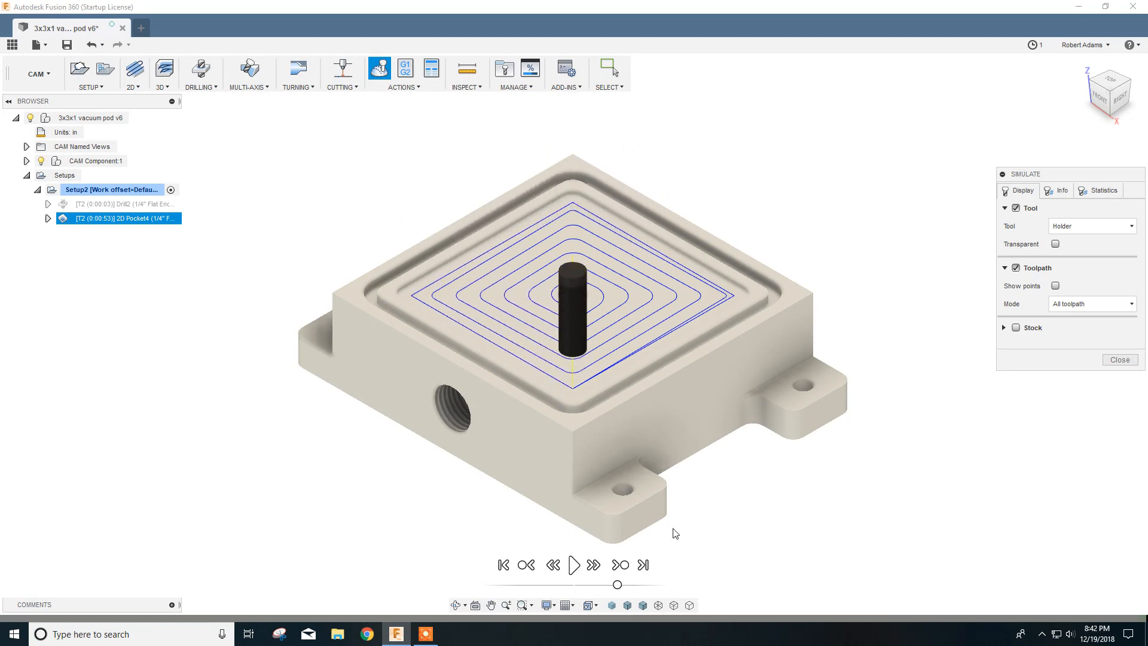
click(1119, 360)
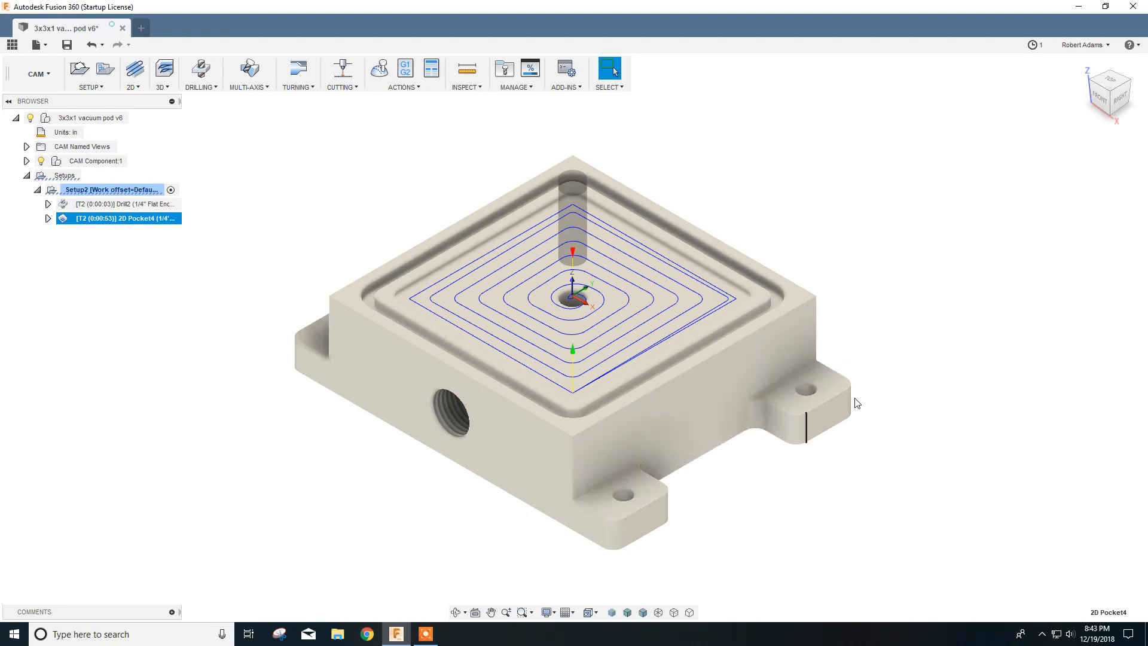
- Start a second 2D Pocket and choose only the block's right-side top edge, above the mounting tabs, as an open chain
click(139, 86)
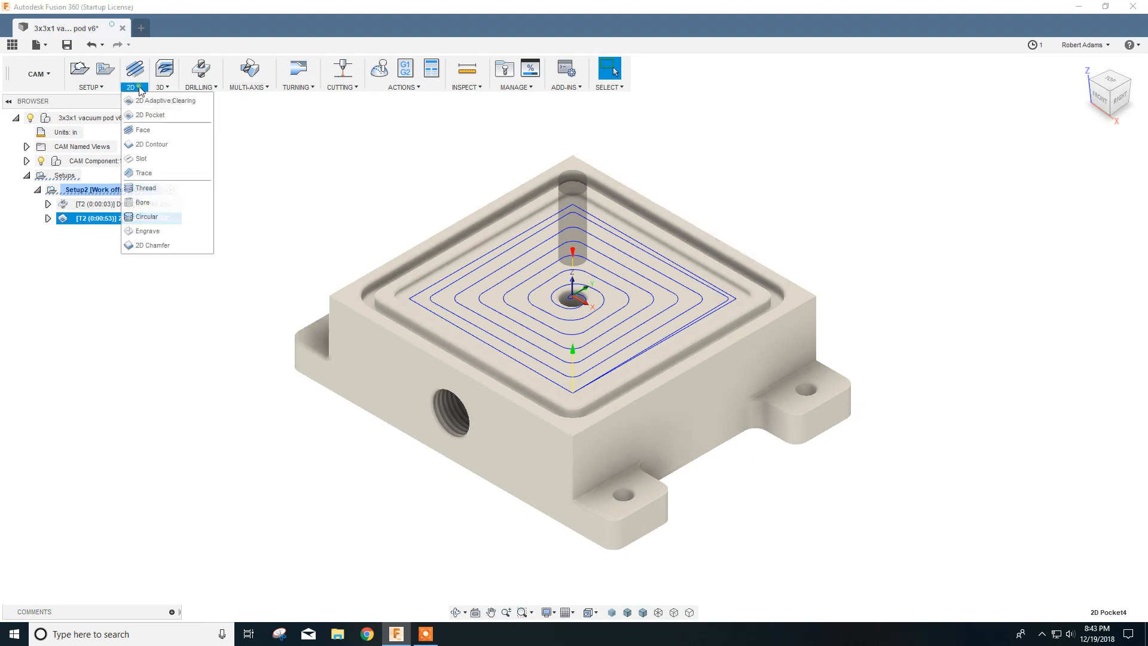
click(149, 116)
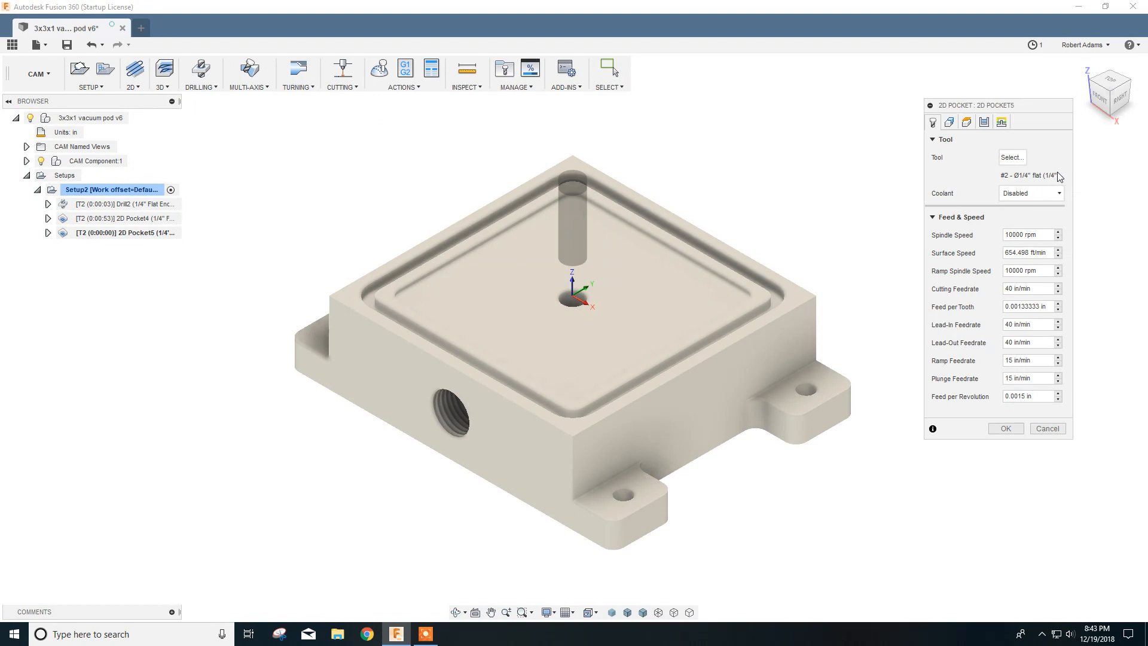
click(950, 122)
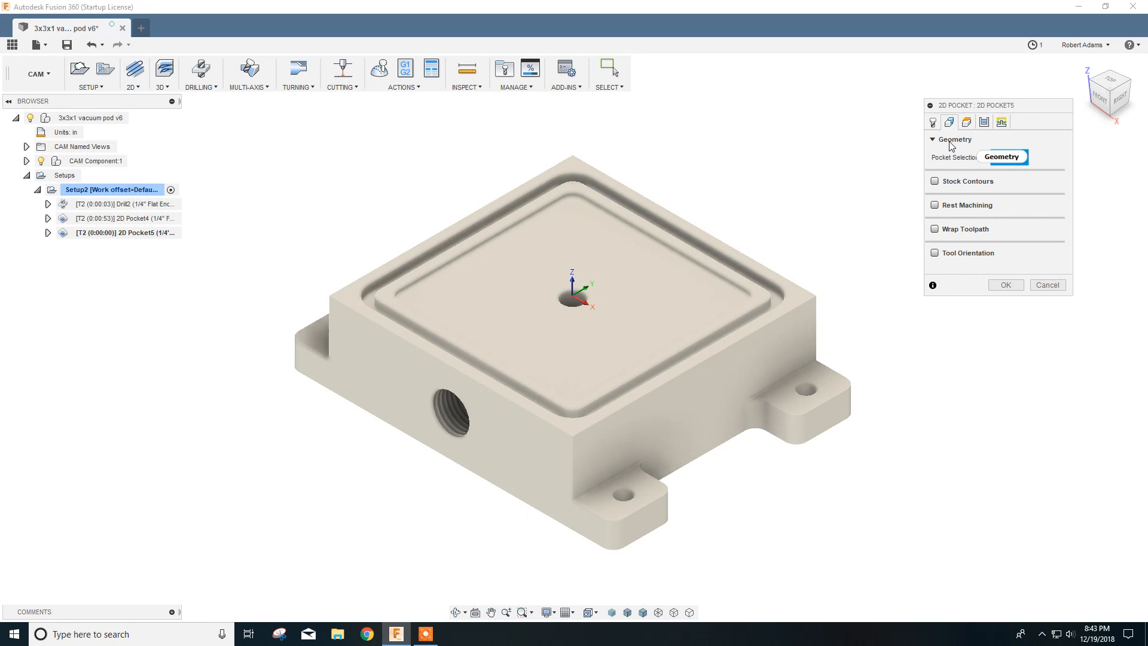
click(717, 356)
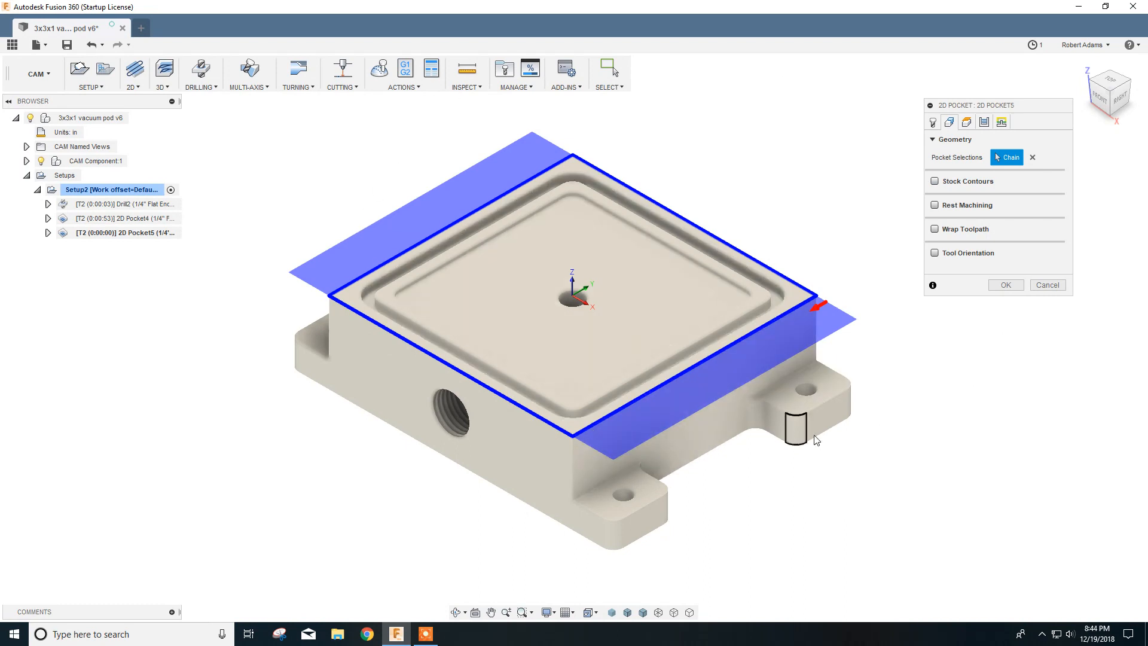
click(719, 353)
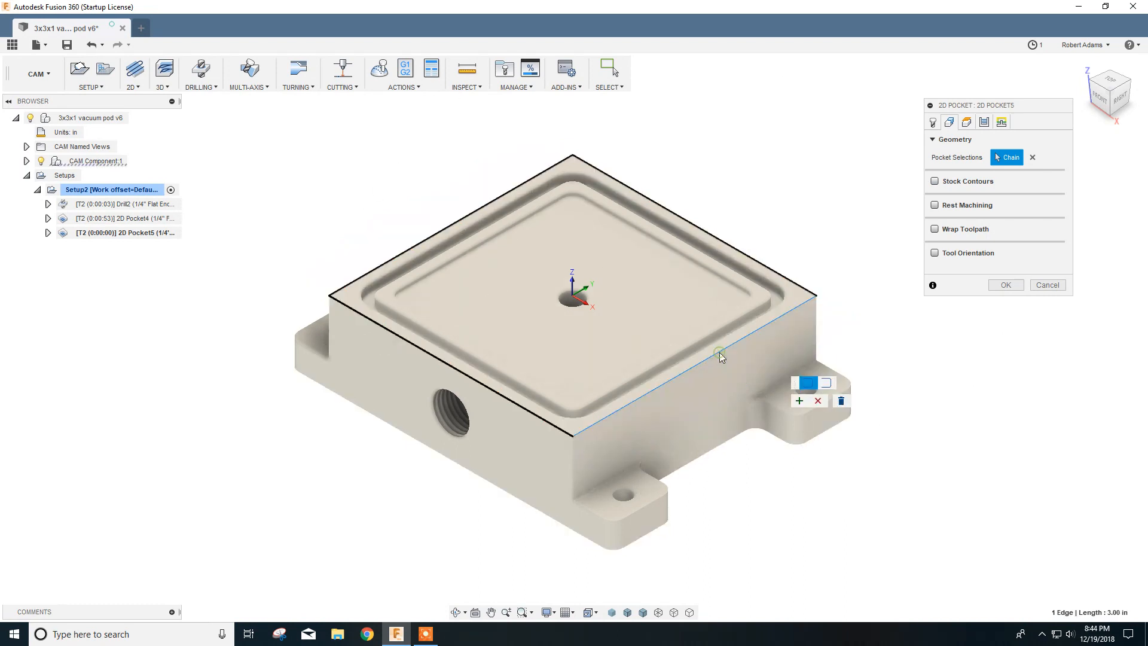
click(827, 382)
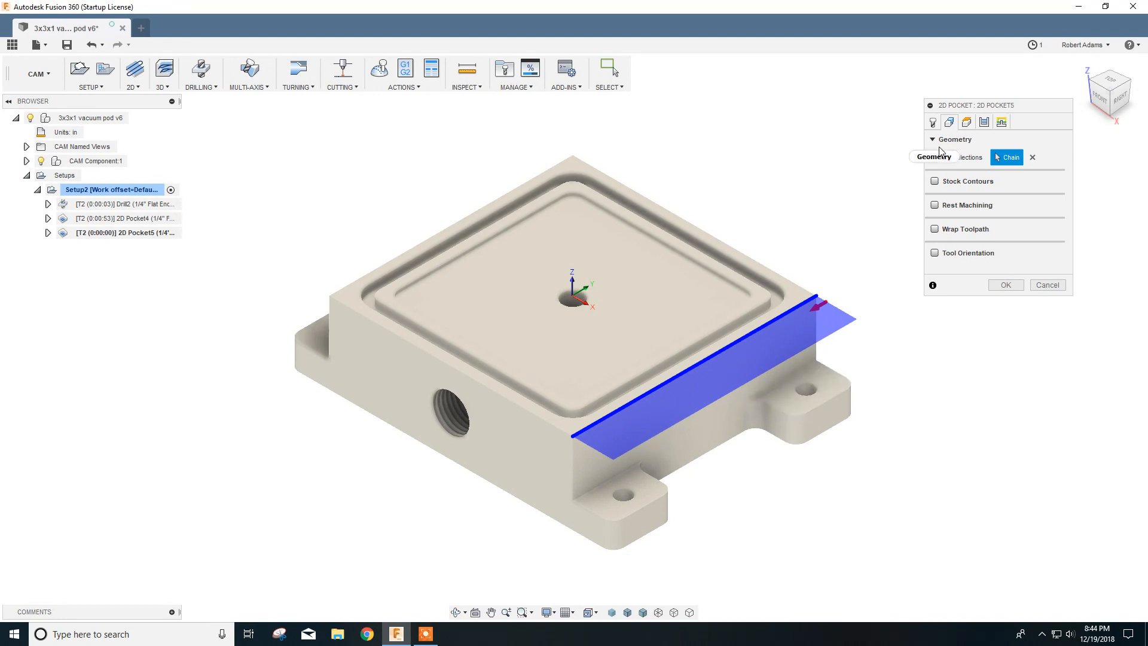
- Set the new pocket's bottom height from a selection, using the top face of the rear mounting tab as reference
click(968, 123)
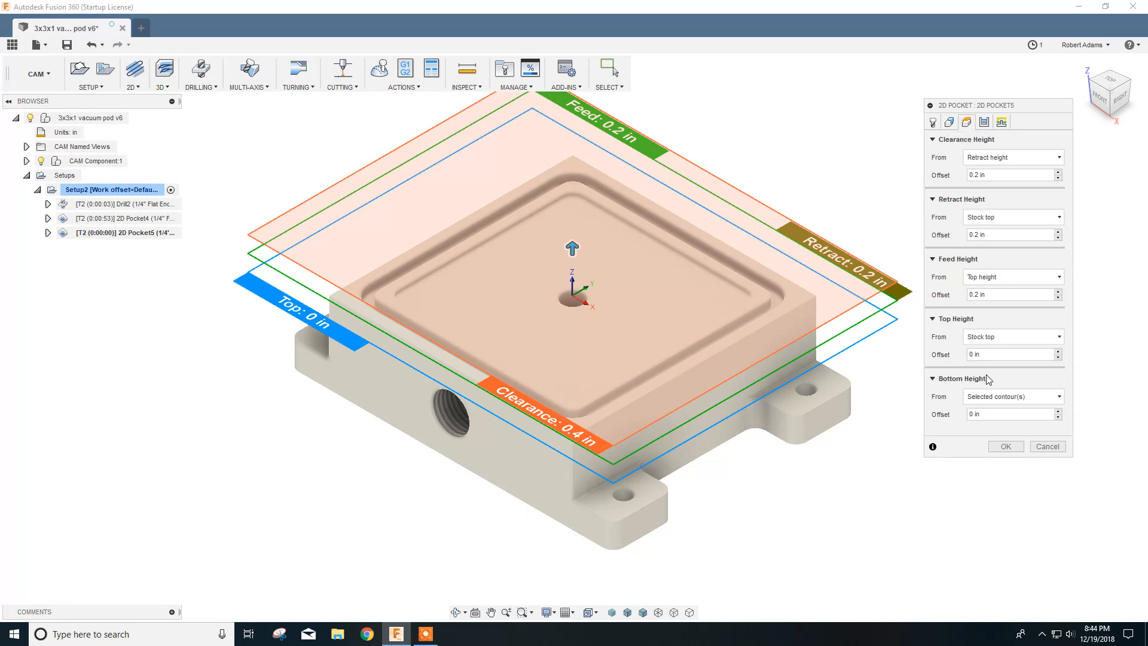
mouse_move(978, 404)
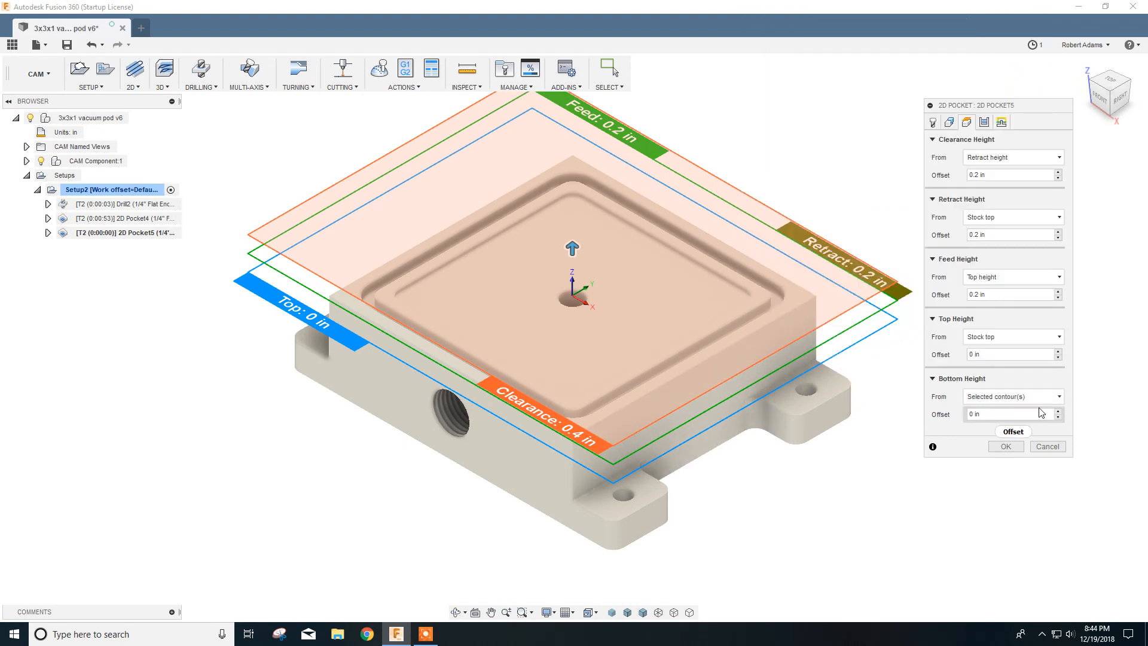
click(1060, 397)
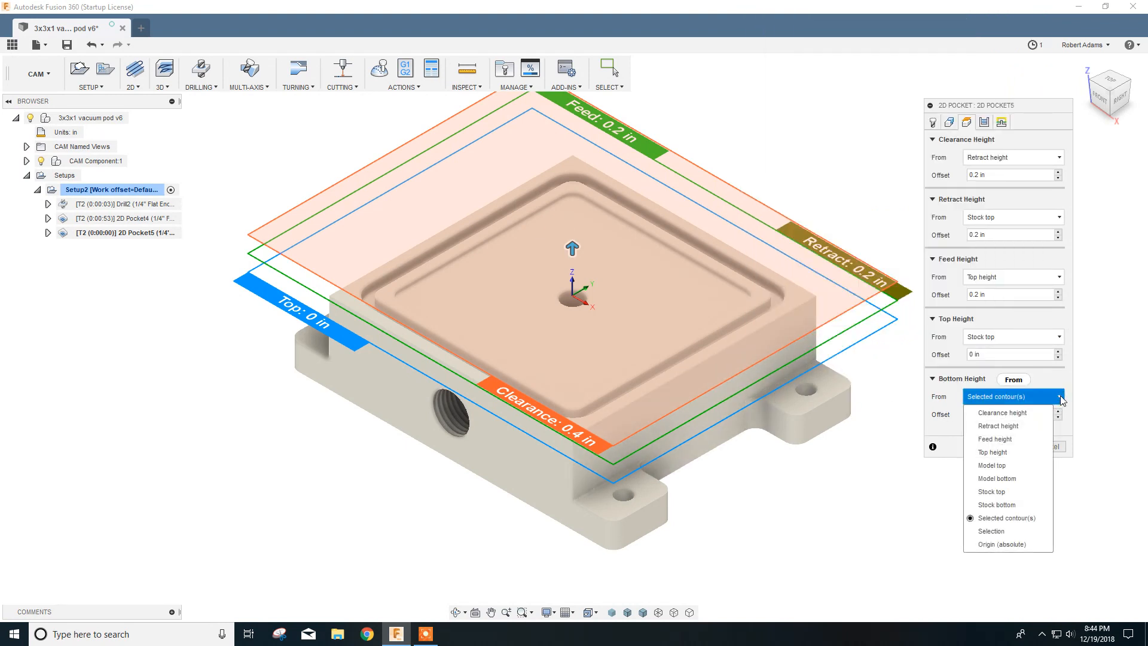
click(988, 531)
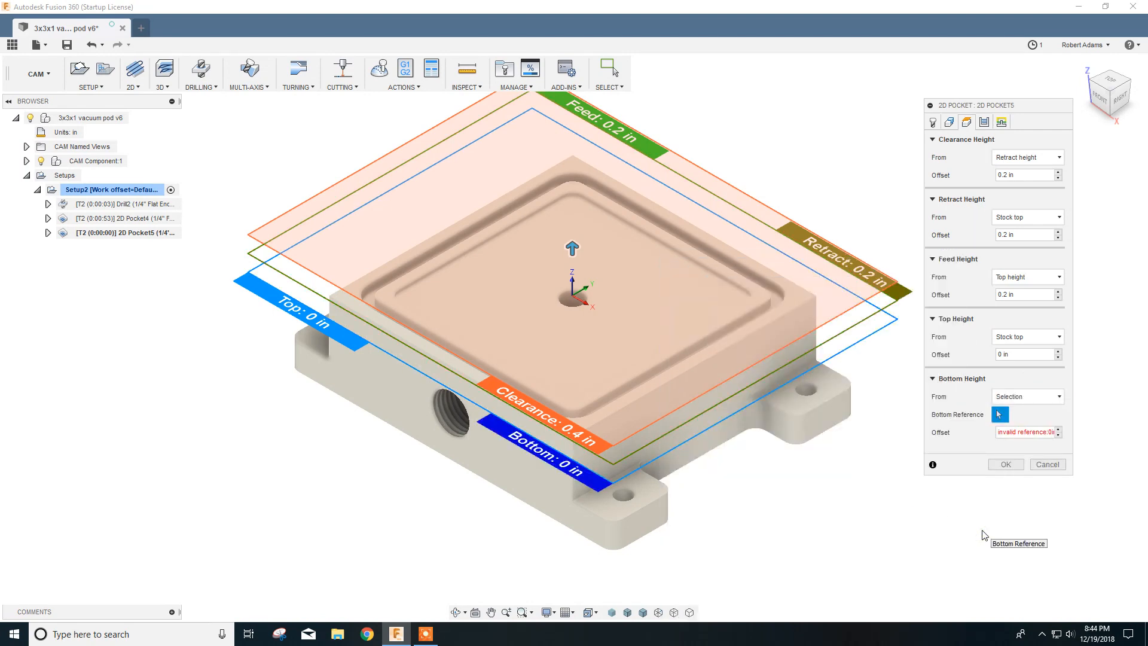
click(798, 403)
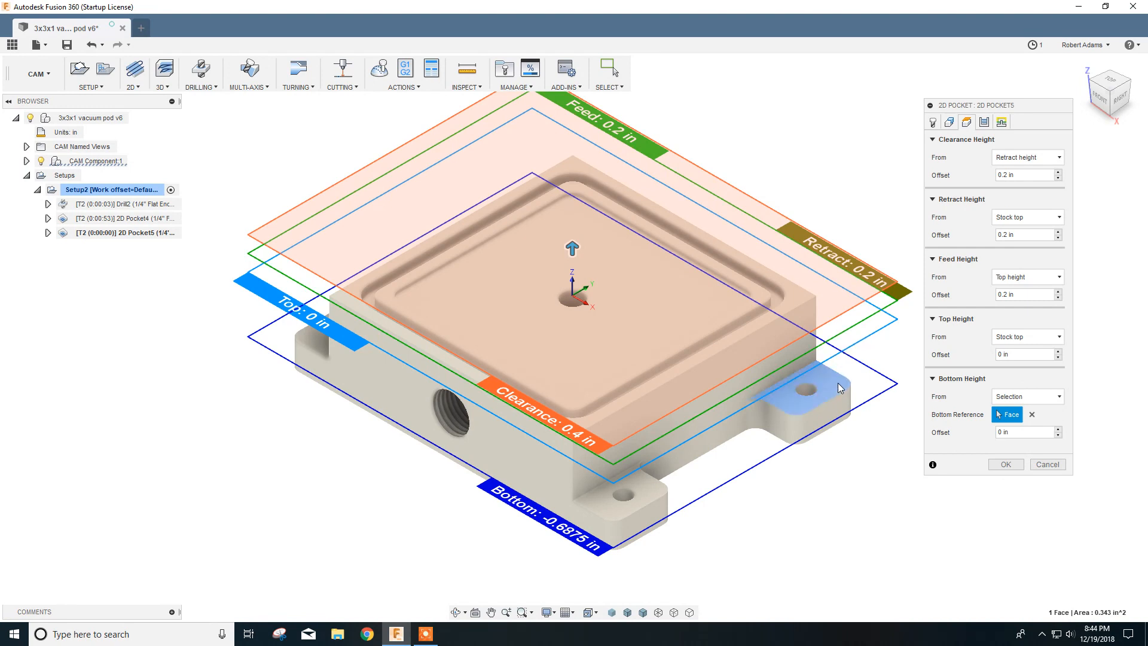
- Set the second 2D Pocket's ramp type to Plunge, keeping its lead-in and lead-out enabled, and generate the toolpath
click(1002, 123)
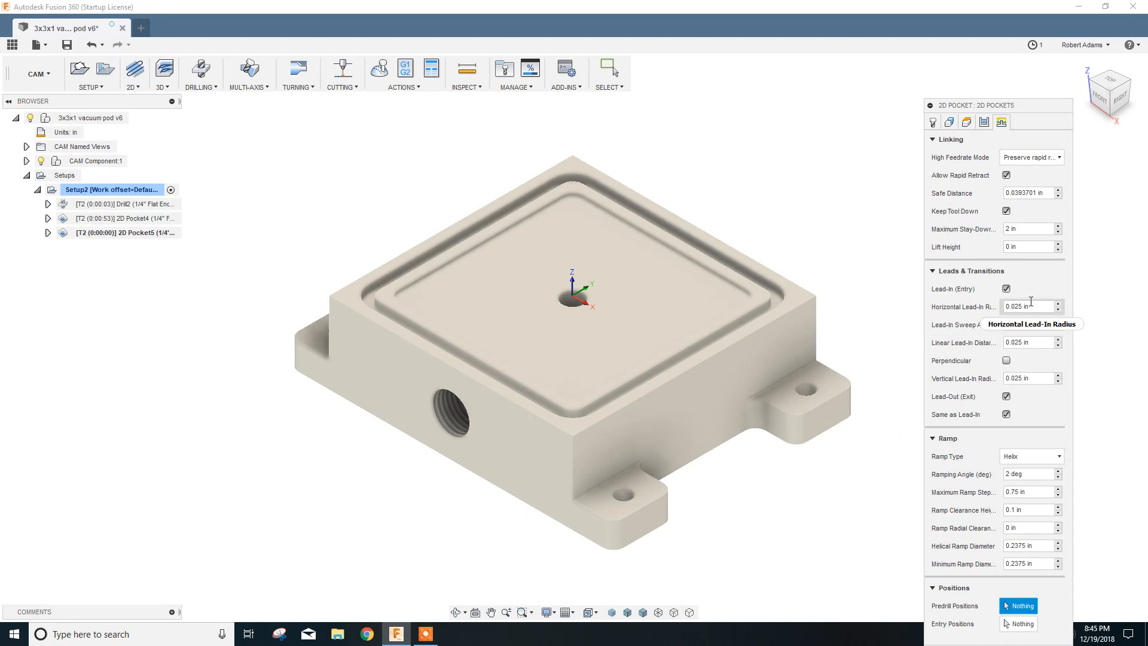
mouse_move(1031, 301)
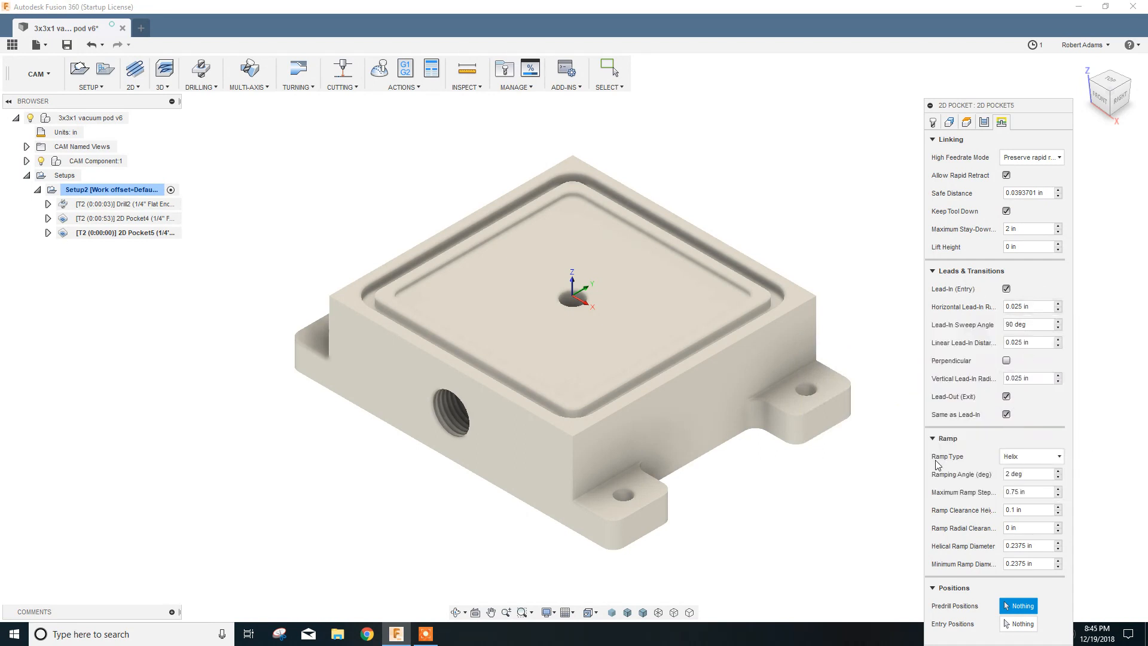
click(1059, 457)
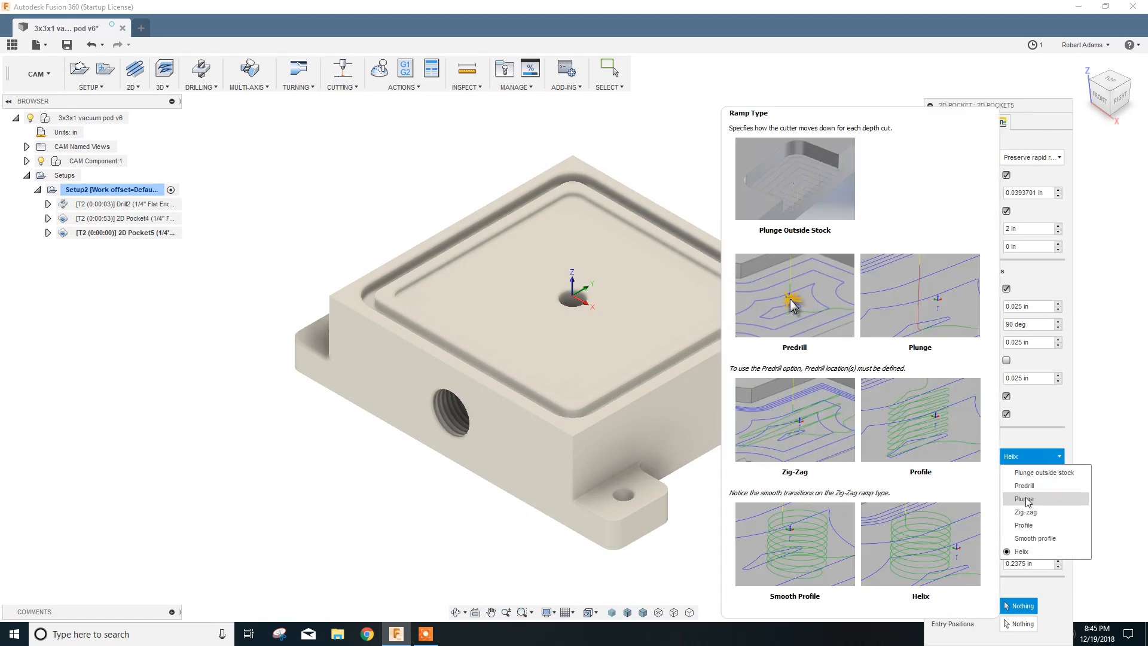
click(1025, 499)
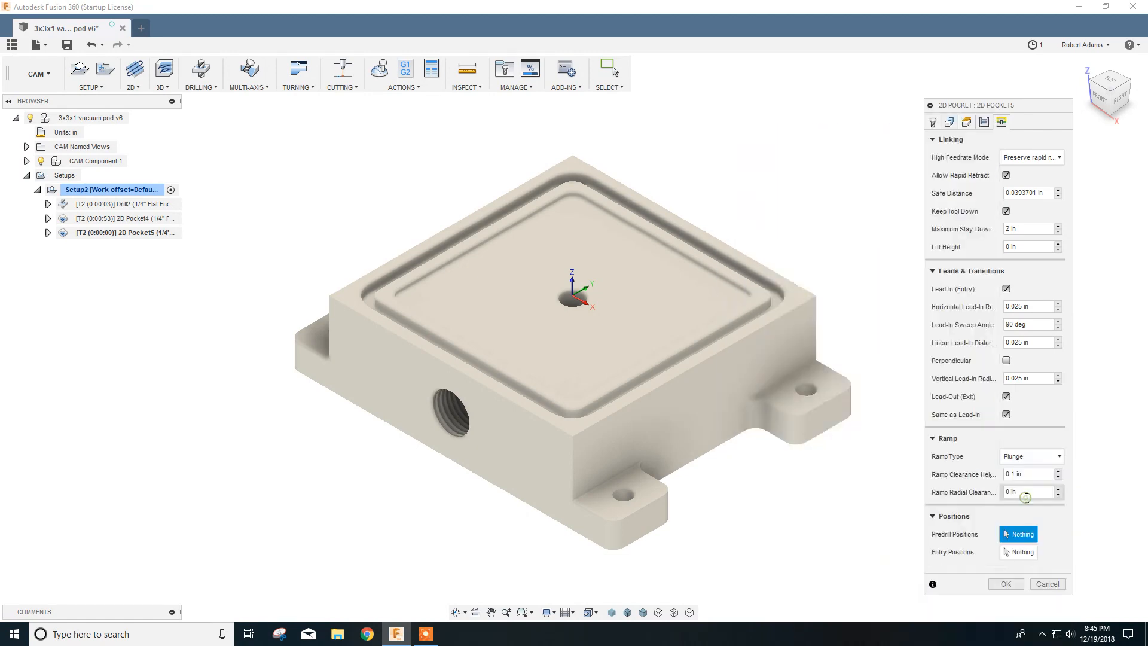
click(1006, 584)
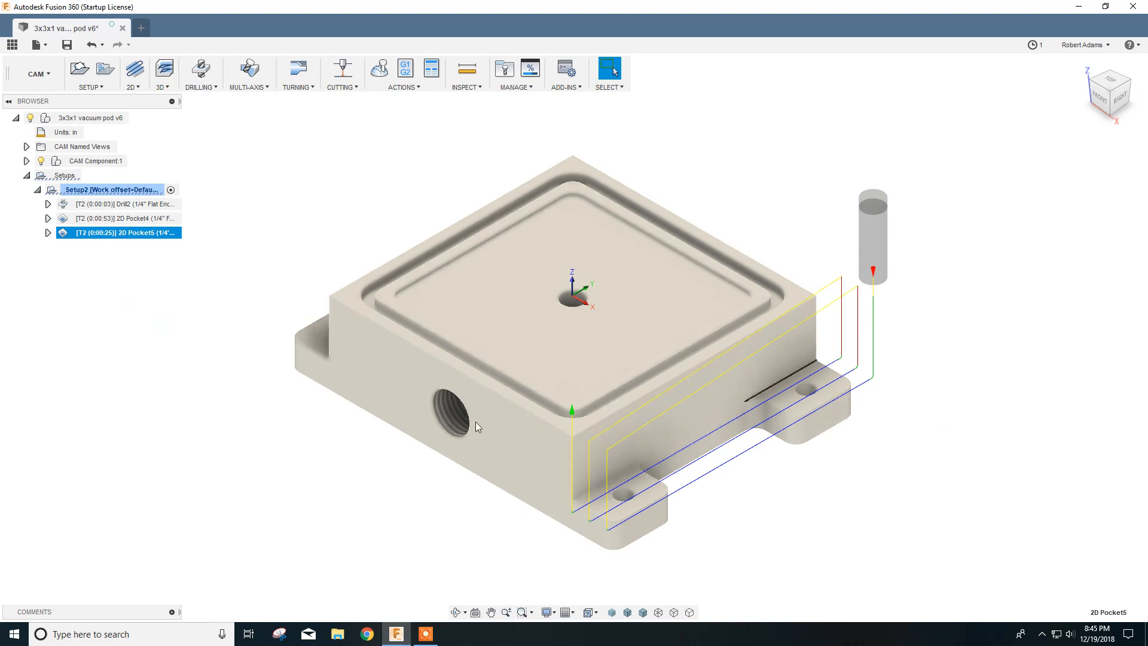
- Reopen the second 2D Pocket for editing and turn off its stock to leave
right_click(128, 237)
click(156, 241)
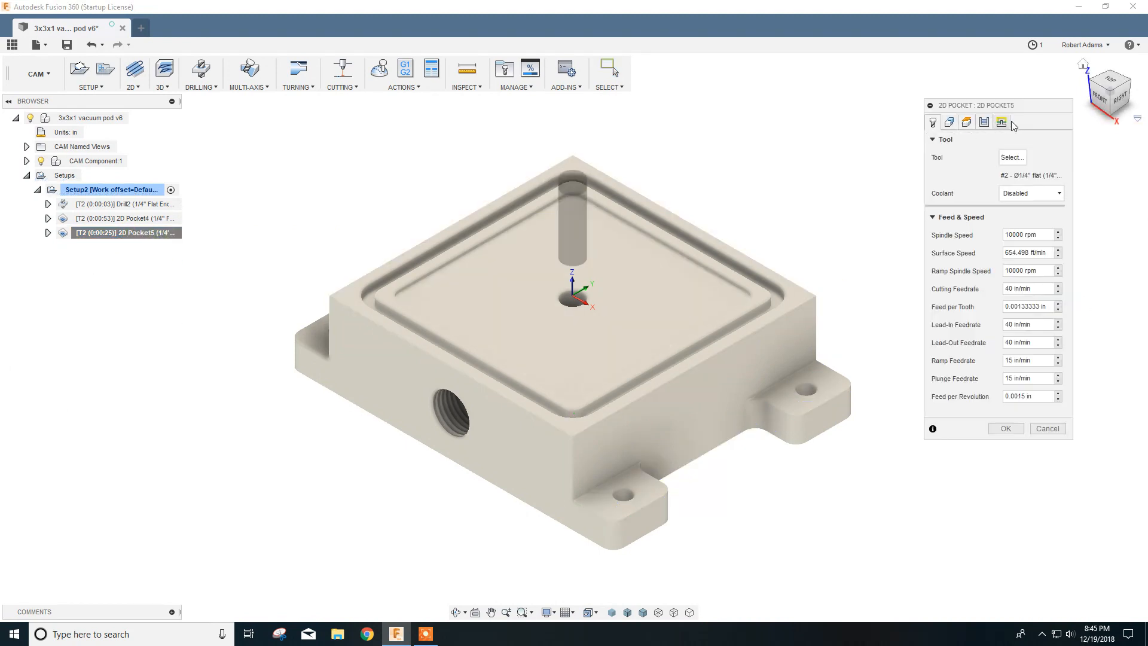
click(985, 122)
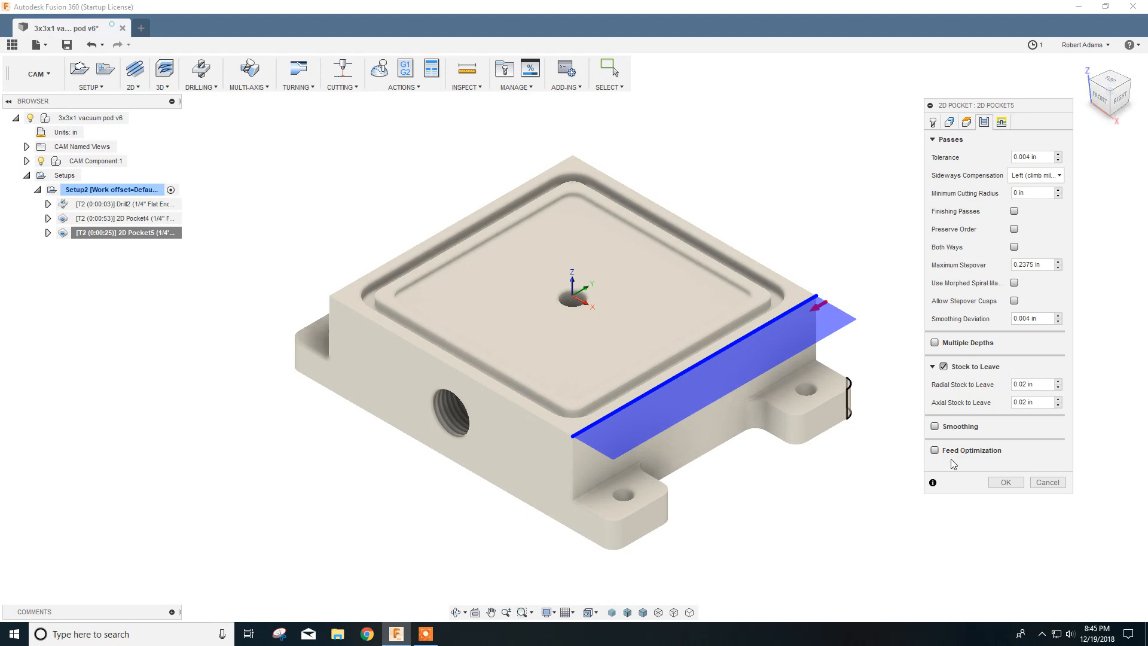
click(943, 369)
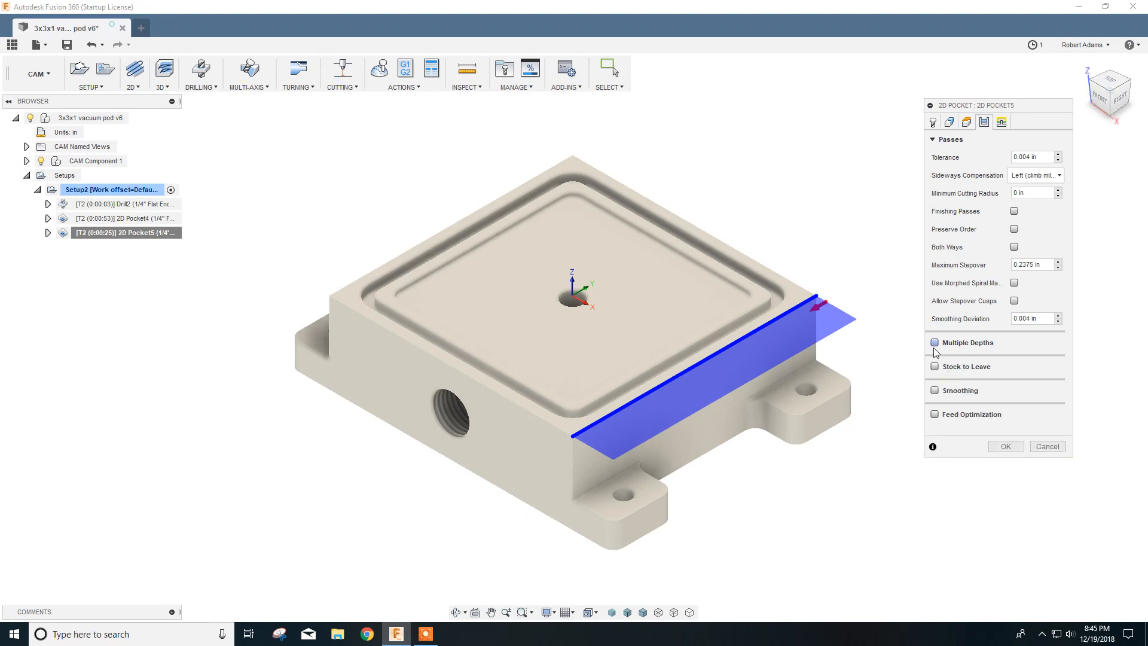
- Enable multiple depths with a 0.125 in maximum roughing stepdown and even stepdowns, and regenerate the pocket toolpath
click(935, 343)
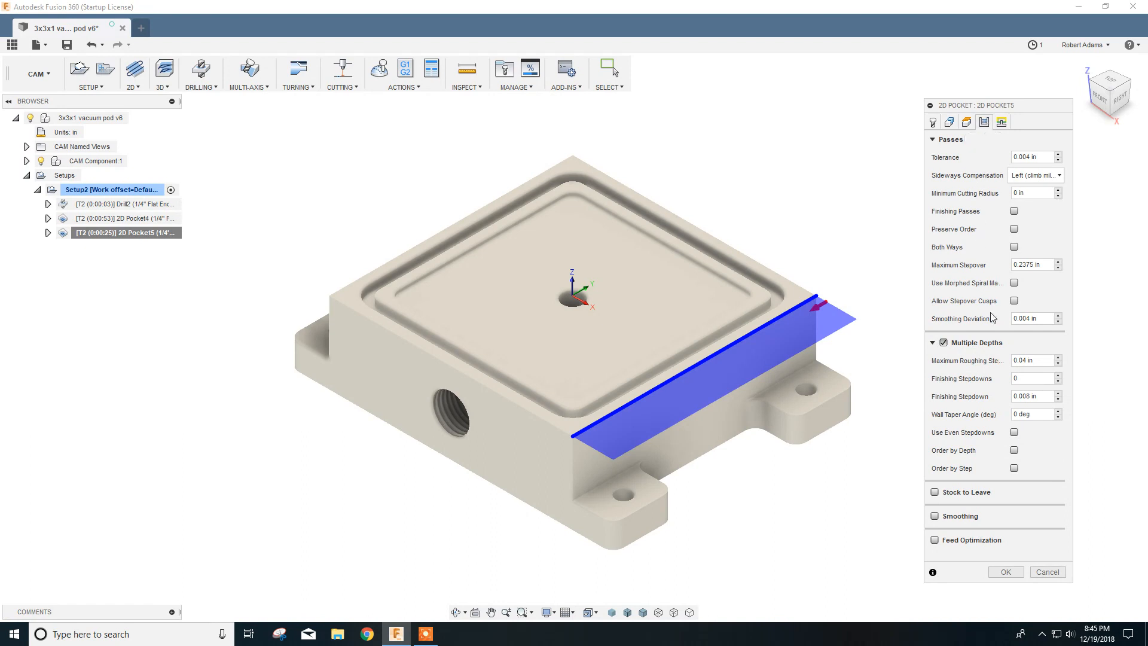
click(1038, 362)
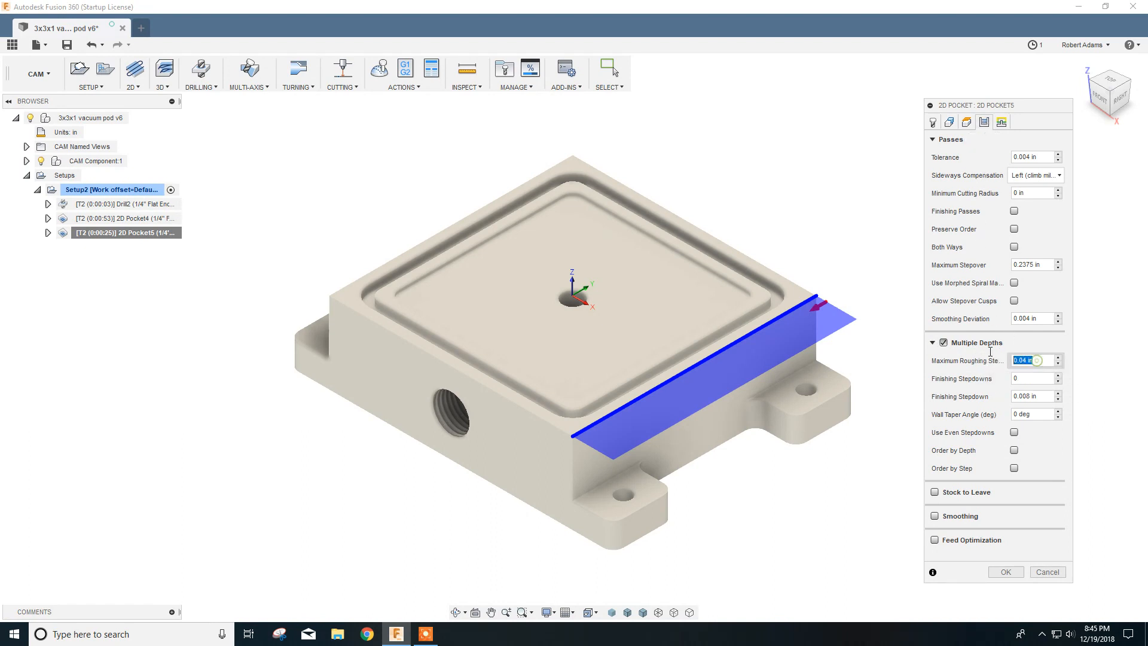
mouse_move(985, 351)
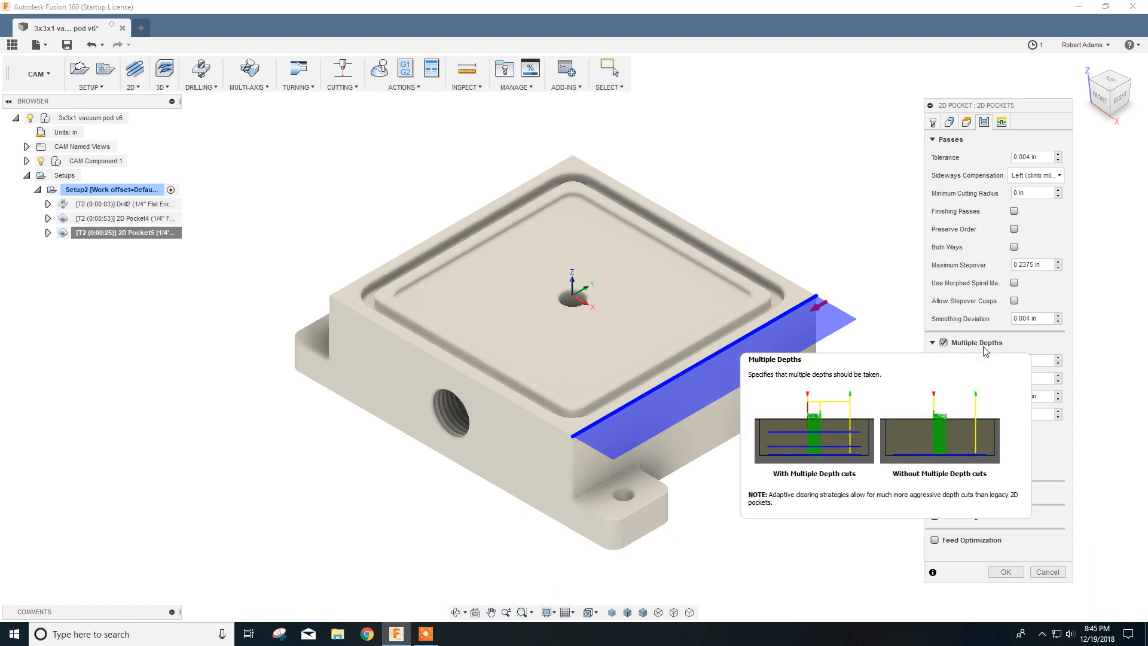
text(.125)
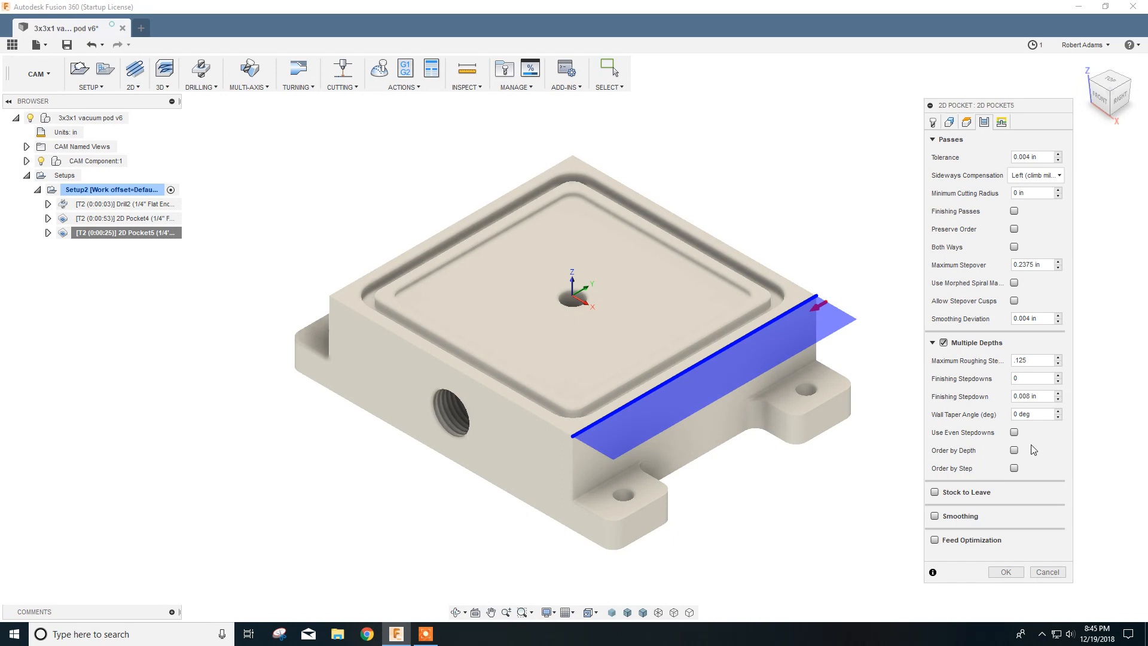
click(1014, 432)
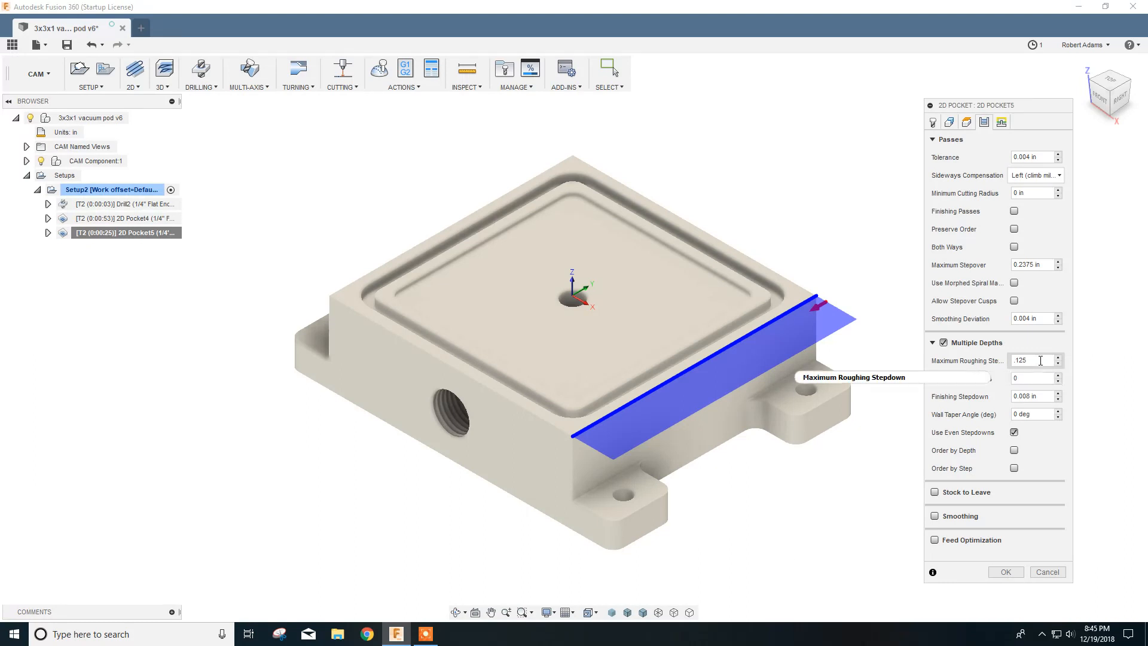
mouse_move(1034, 360)
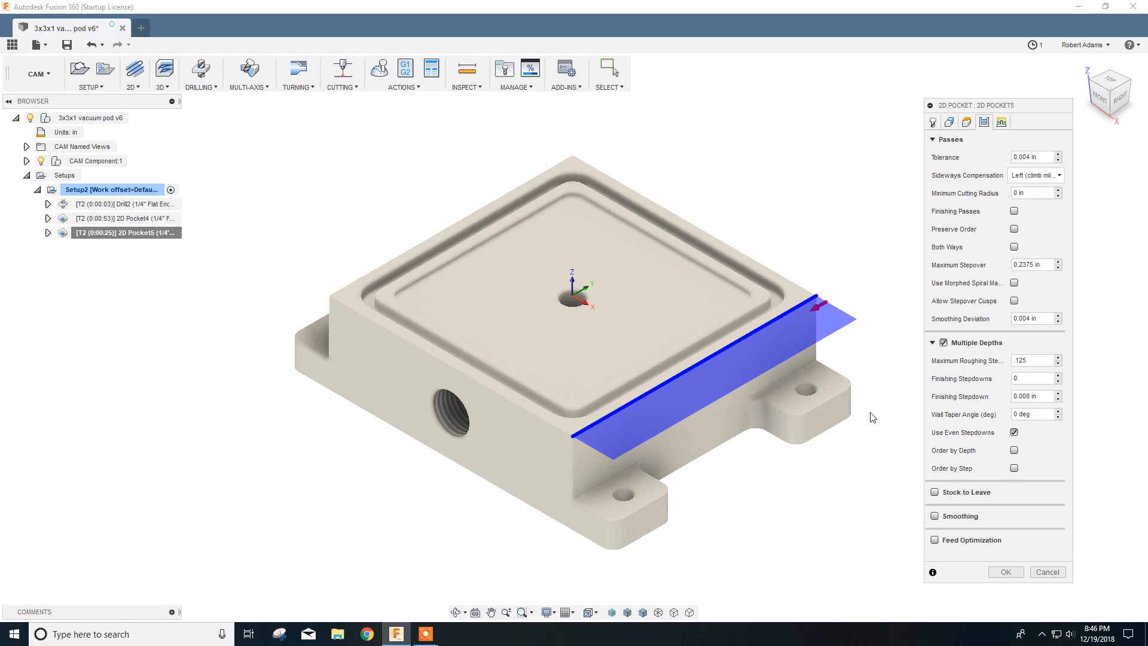
click(1005, 572)
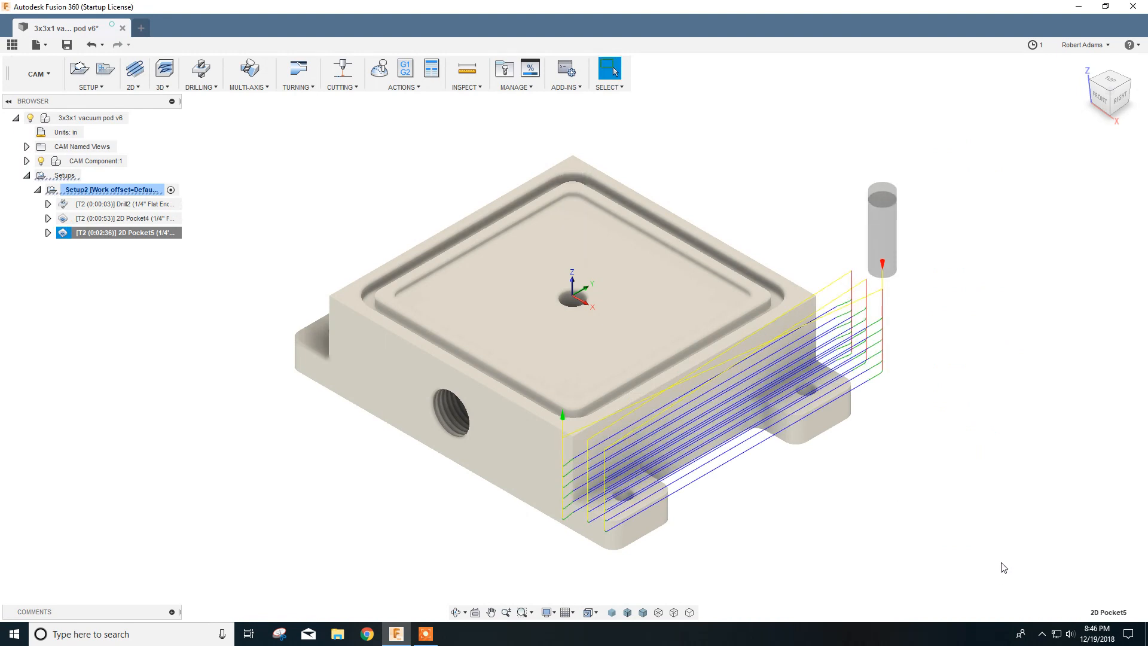
- Edit the second 2D Pocket again to cut both ways and regenerate its toolpath
right_click(107, 232)
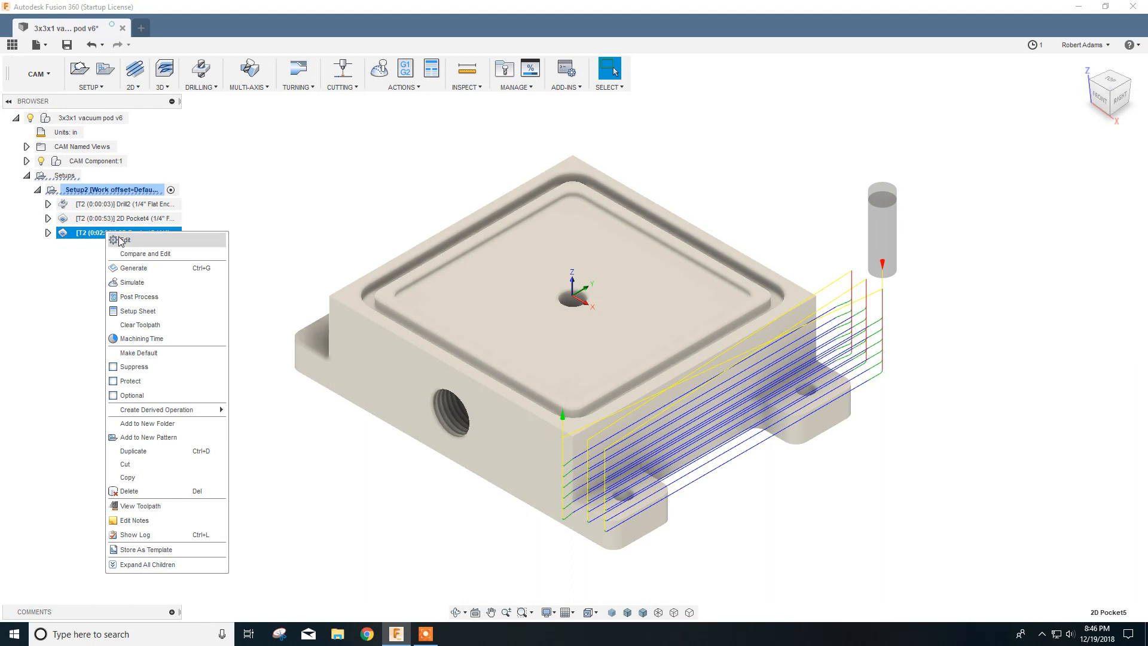
click(125, 241)
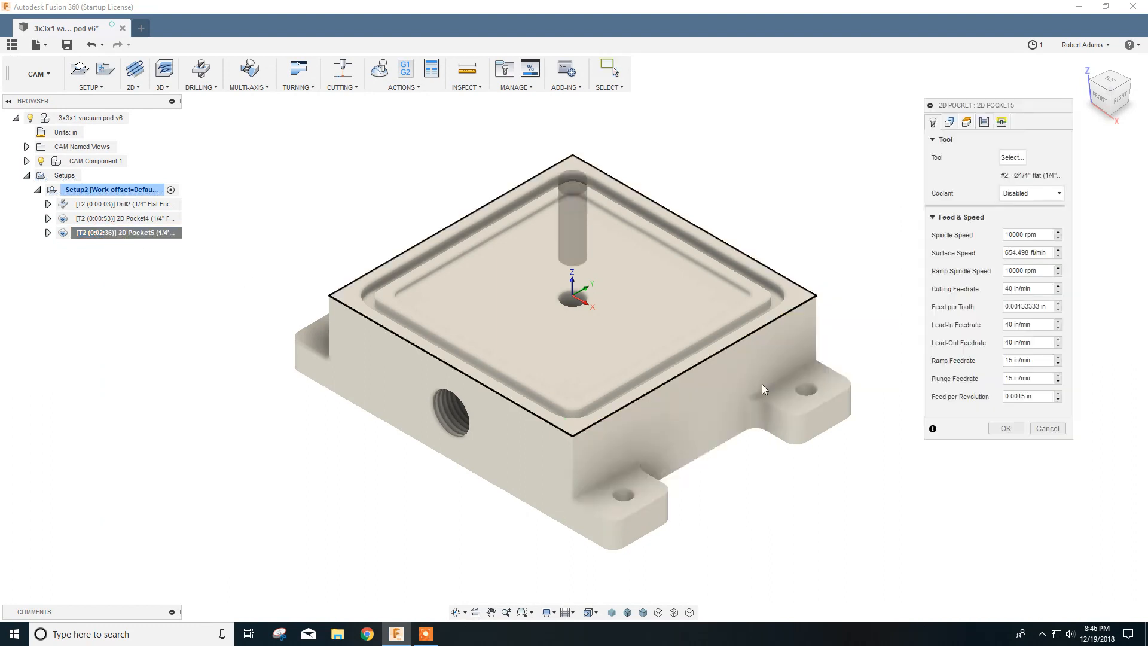
click(984, 123)
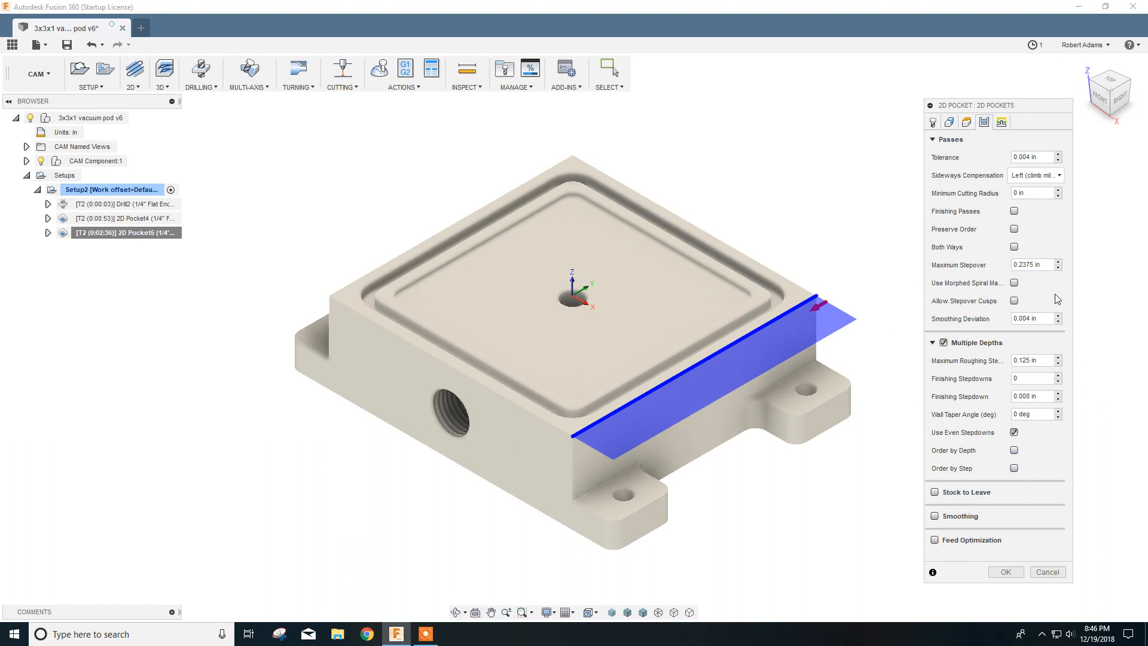
click(1014, 247)
click(1004, 573)
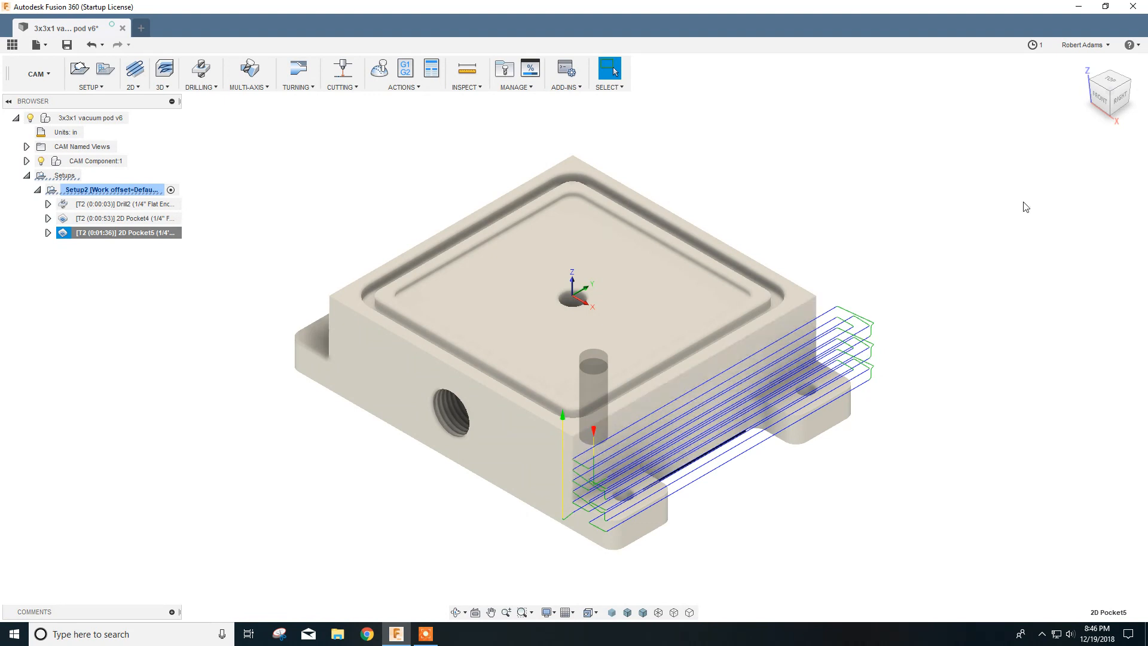
- Start a simulation of the second 2D Pocket with the toolpath hidden and the stock shown
click(1103, 102)
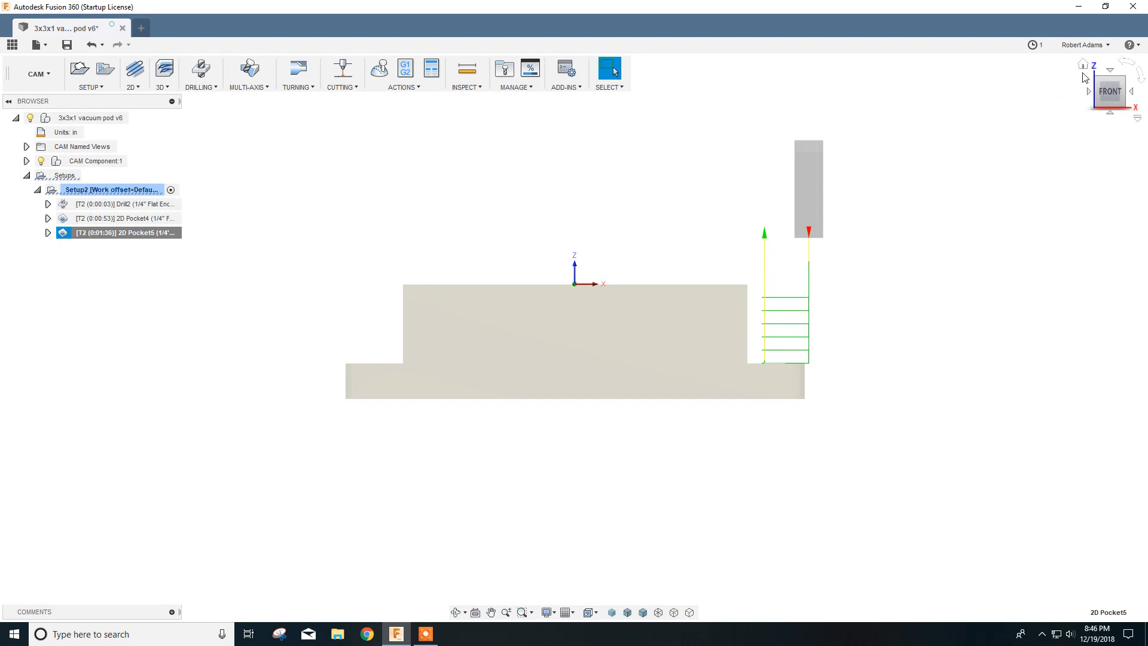
click(1081, 64)
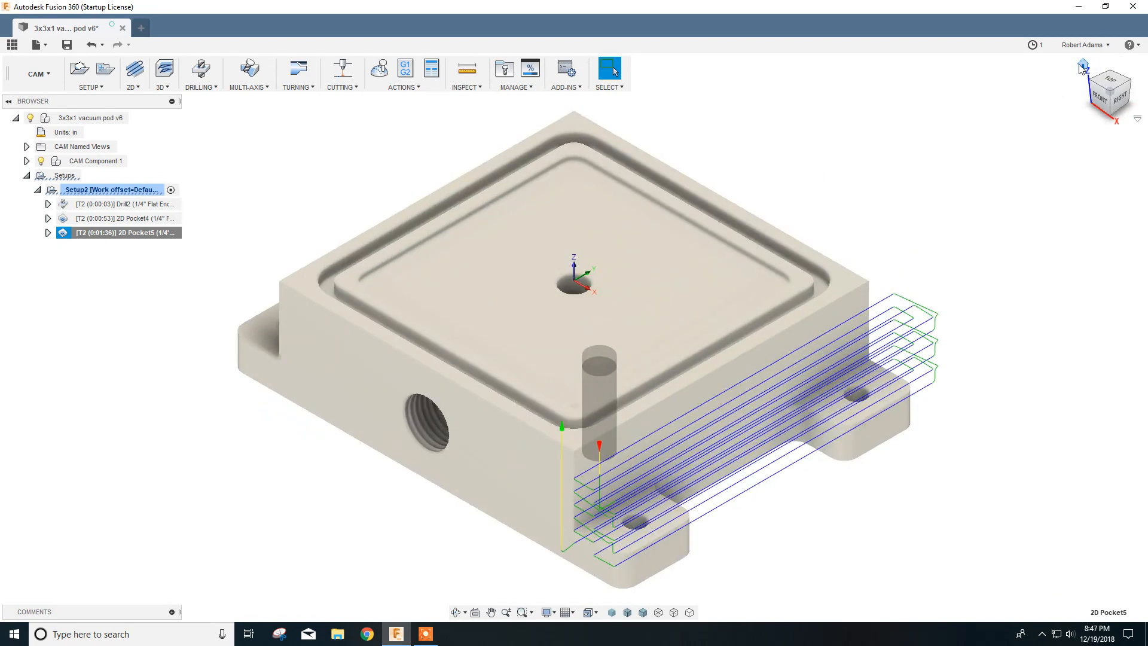
scroll(224, 381, down, 2)
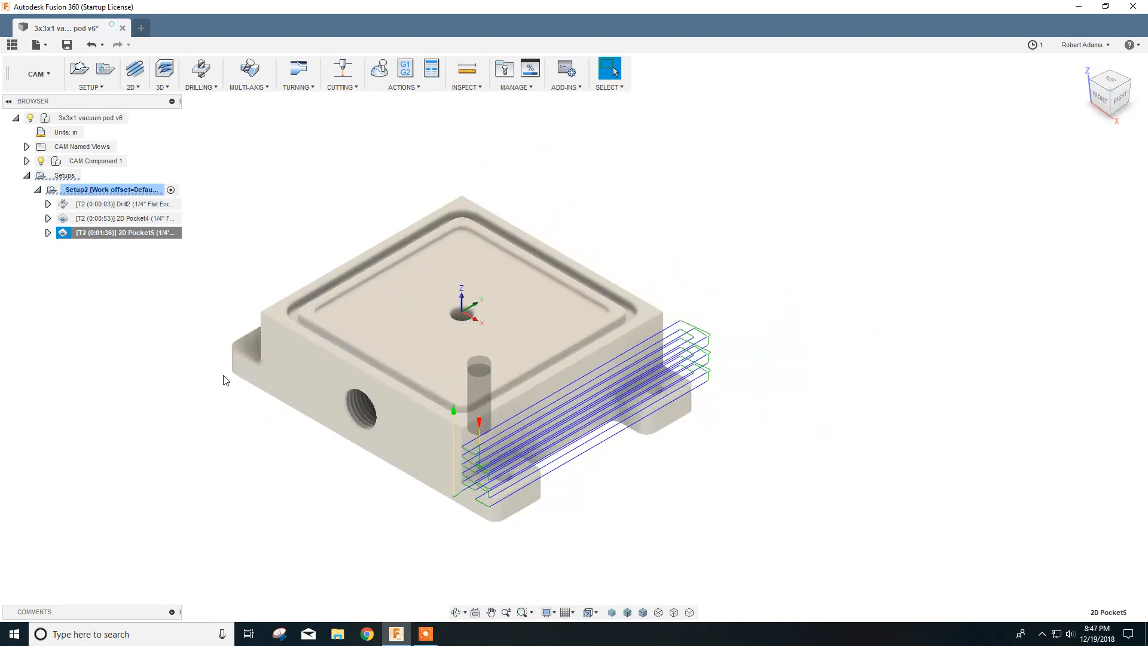
middle_drag(447, 303, 560, 286)
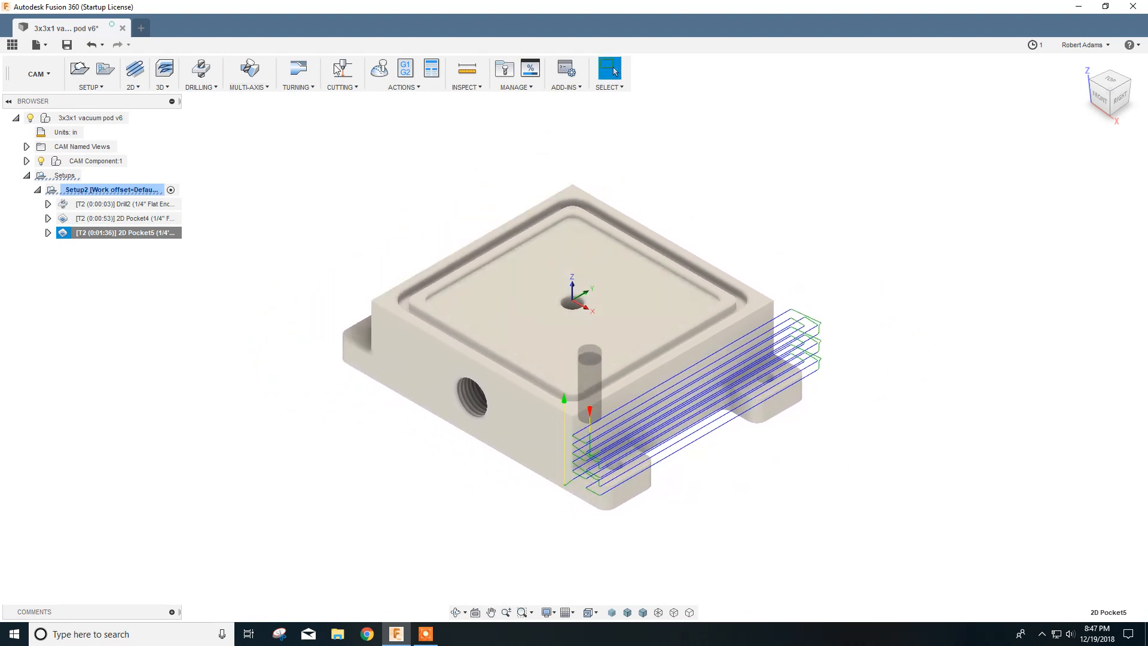
click(379, 70)
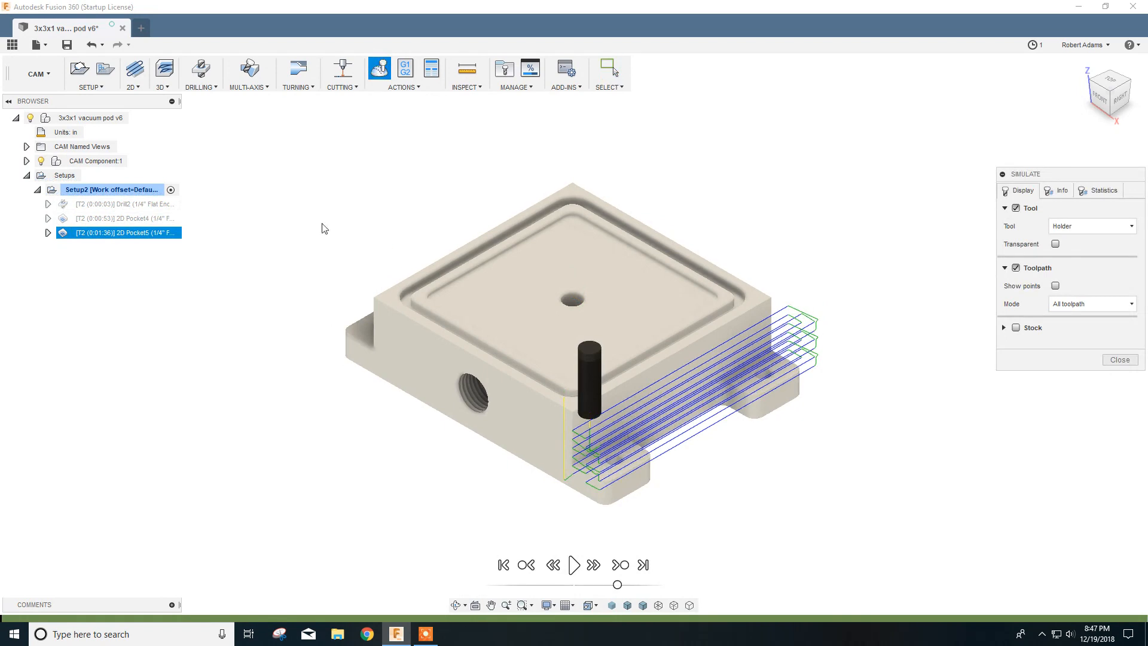
click(1016, 268)
click(1016, 292)
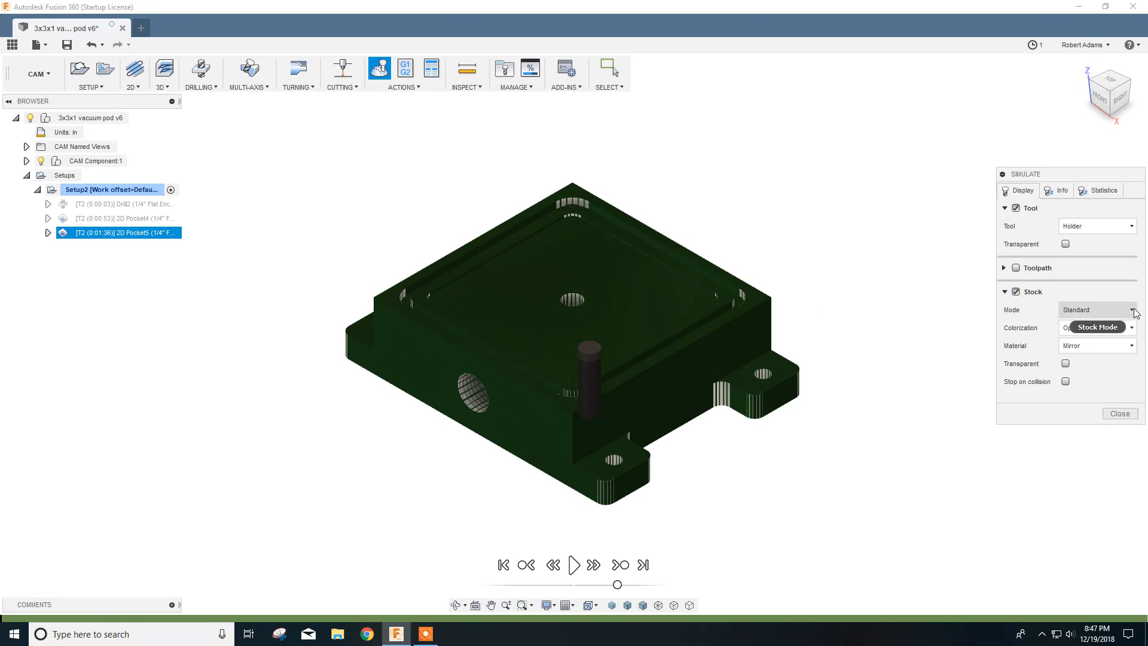
- Play the simulation with the stock in Fast (3-axis only) mode and Plastic Vinyl material, and close it
click(1103, 309)
click(1089, 339)
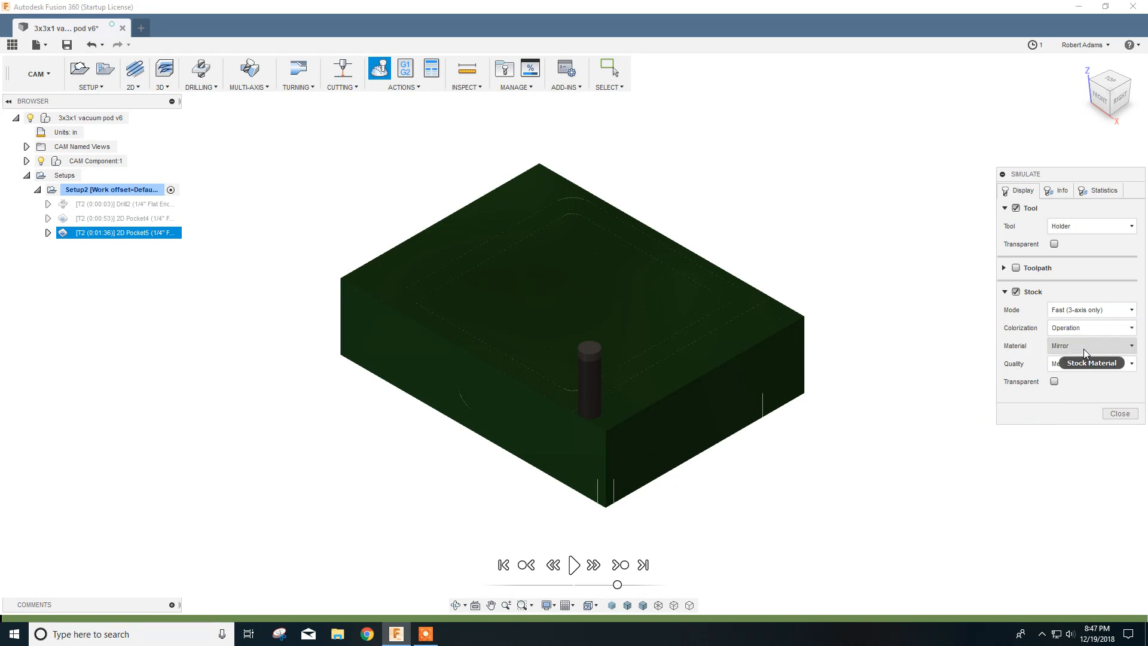
click(1127, 347)
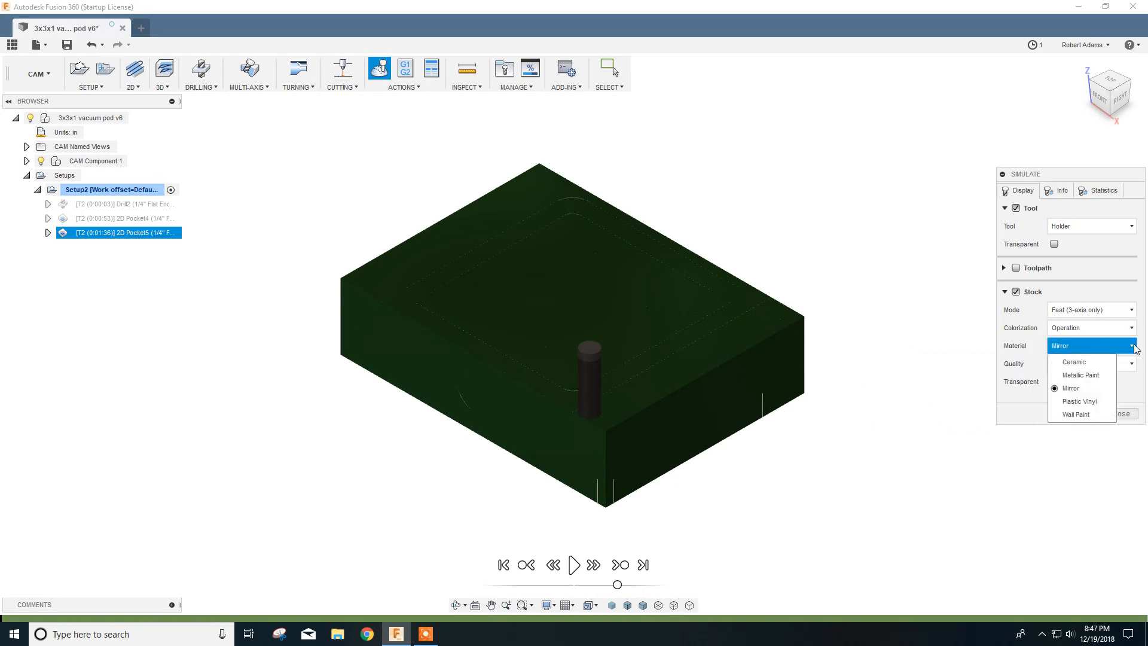
click(1076, 402)
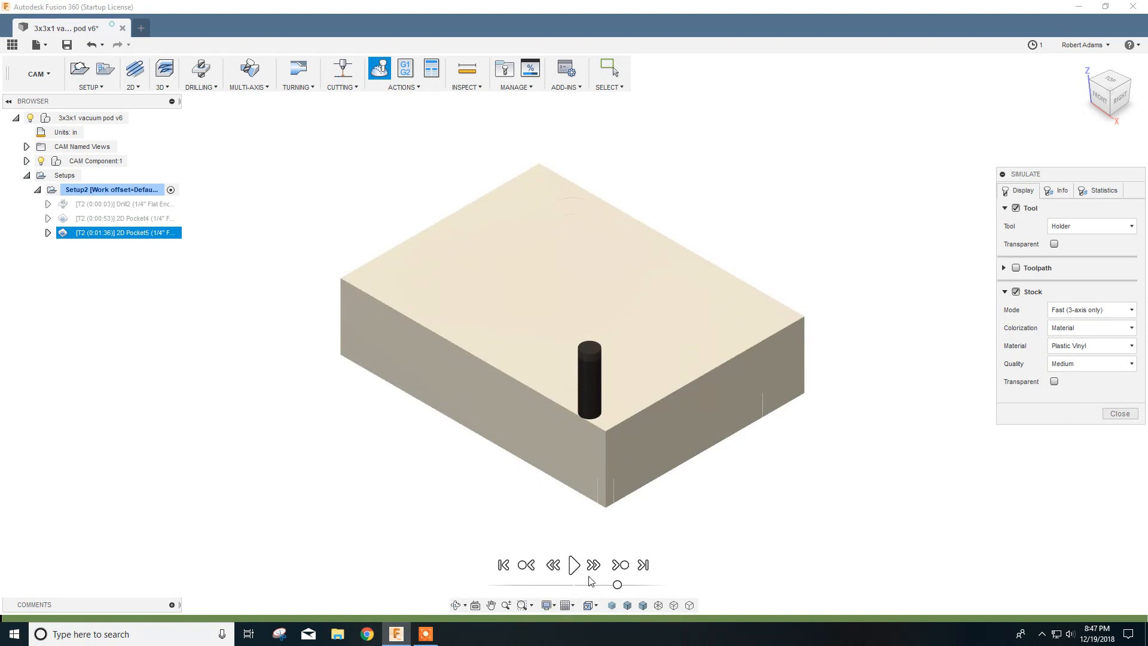
click(574, 566)
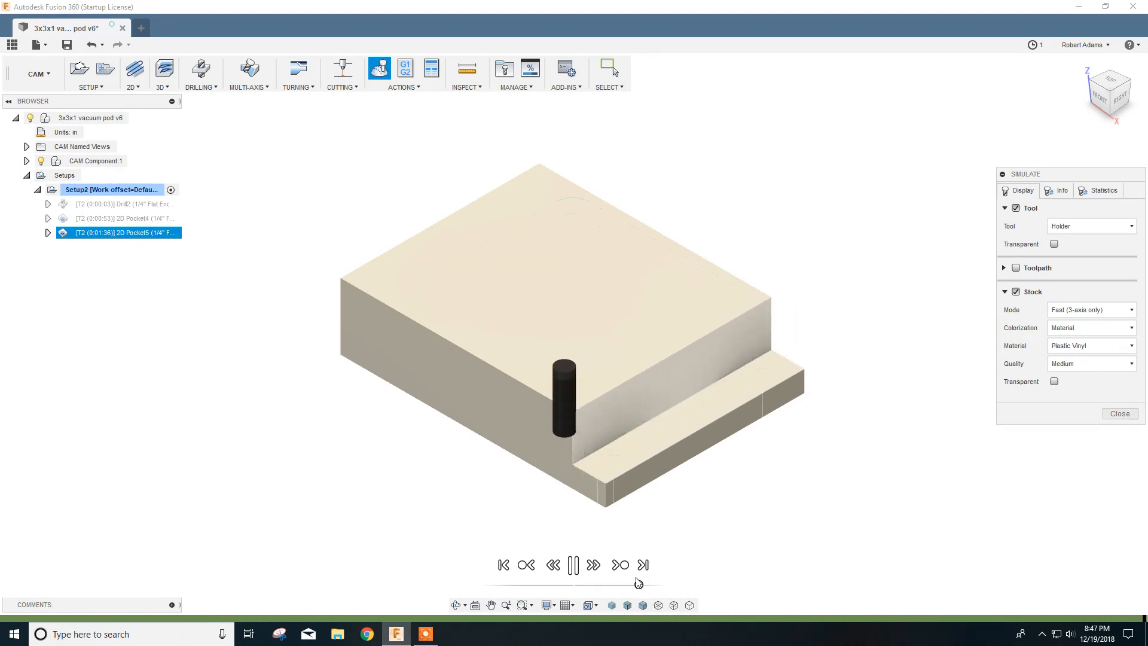
click(1120, 413)
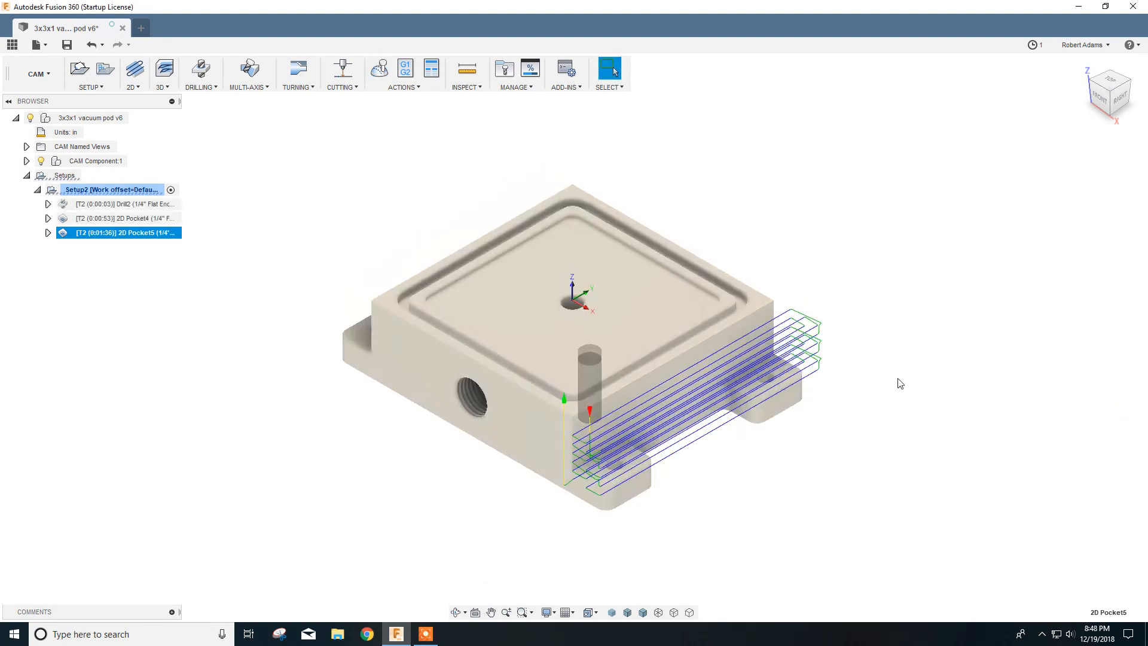
- Start a 2D Contour and choose only the rounded bottom edge at the front mounting tab's outer corner as an open chain
click(250, 316)
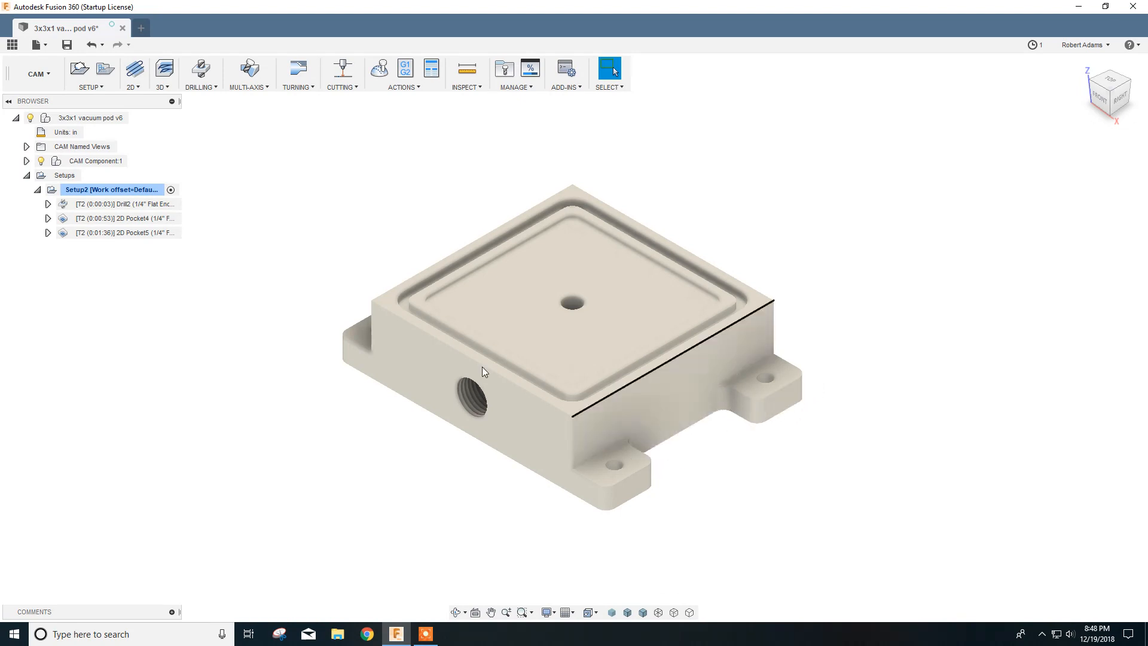
click(133, 87)
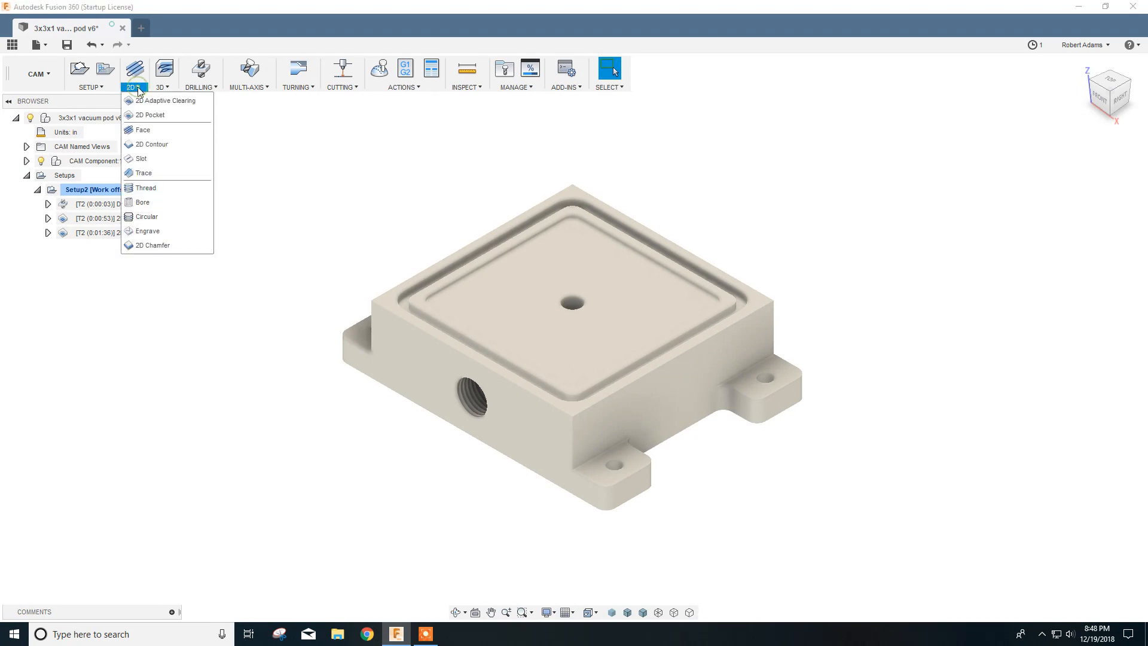
click(152, 145)
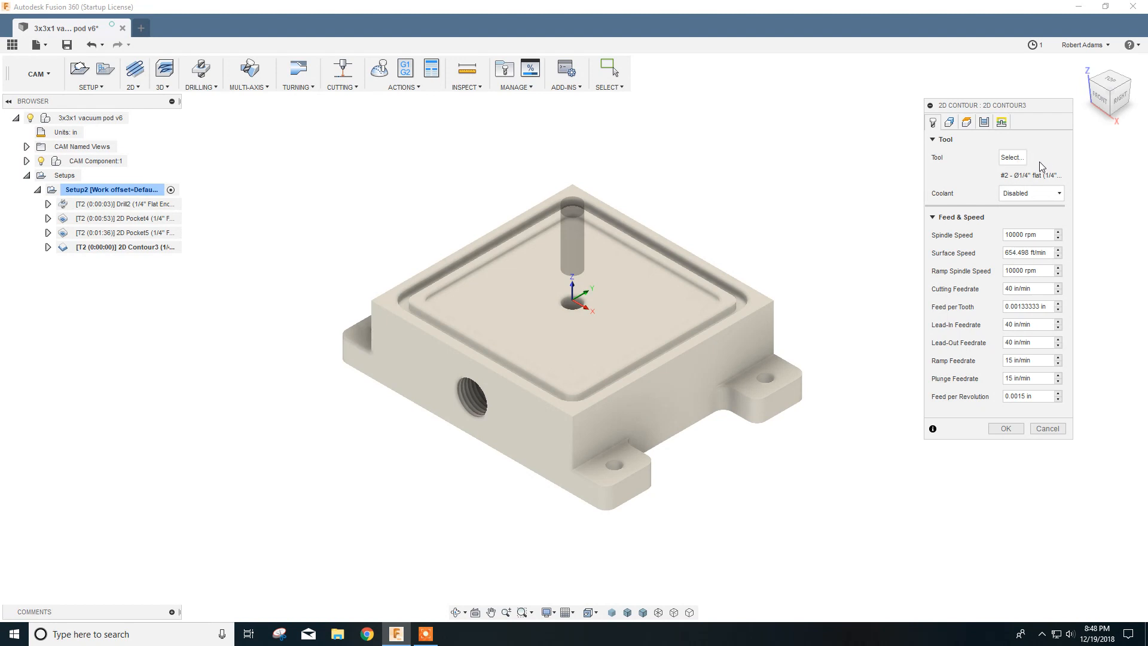
click(951, 122)
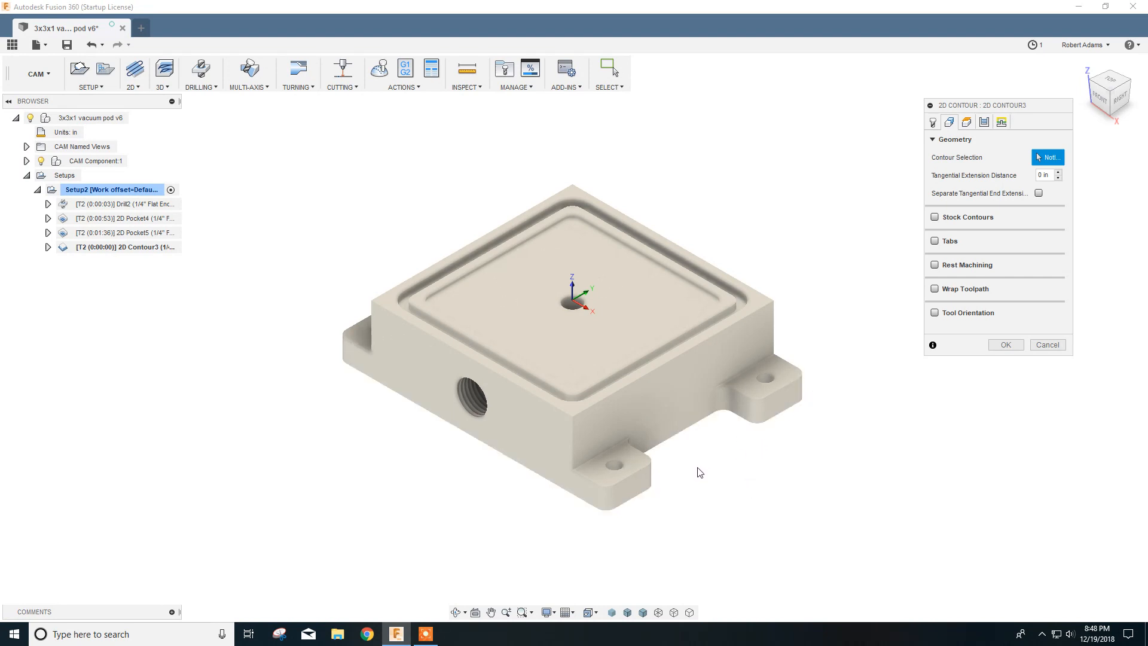
click(608, 513)
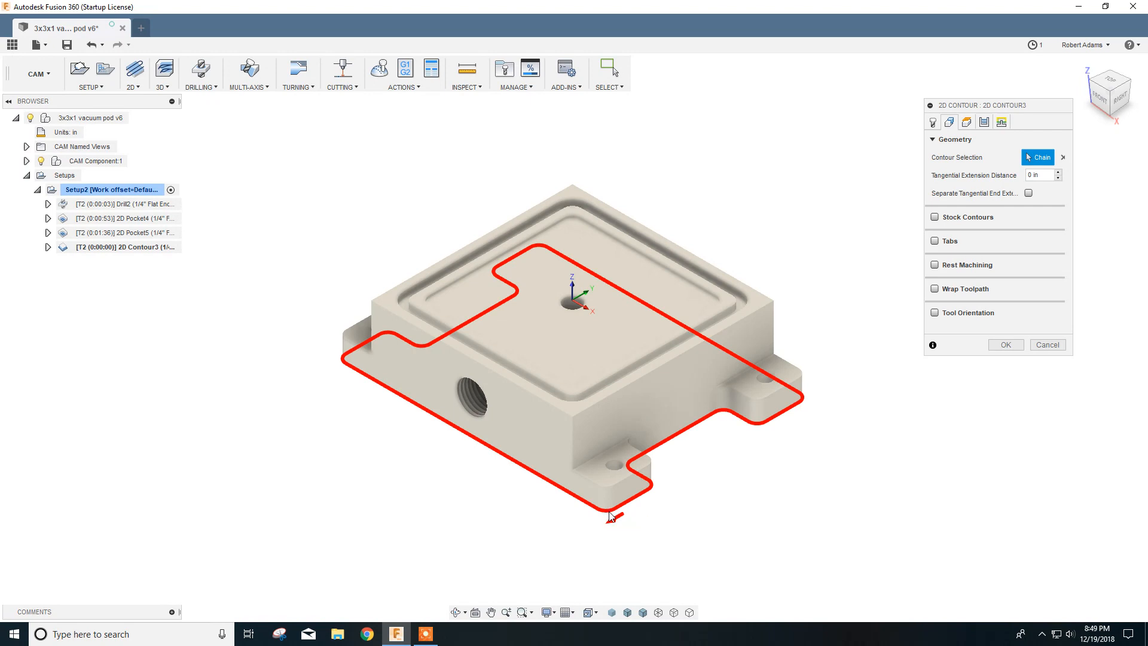
click(609, 514)
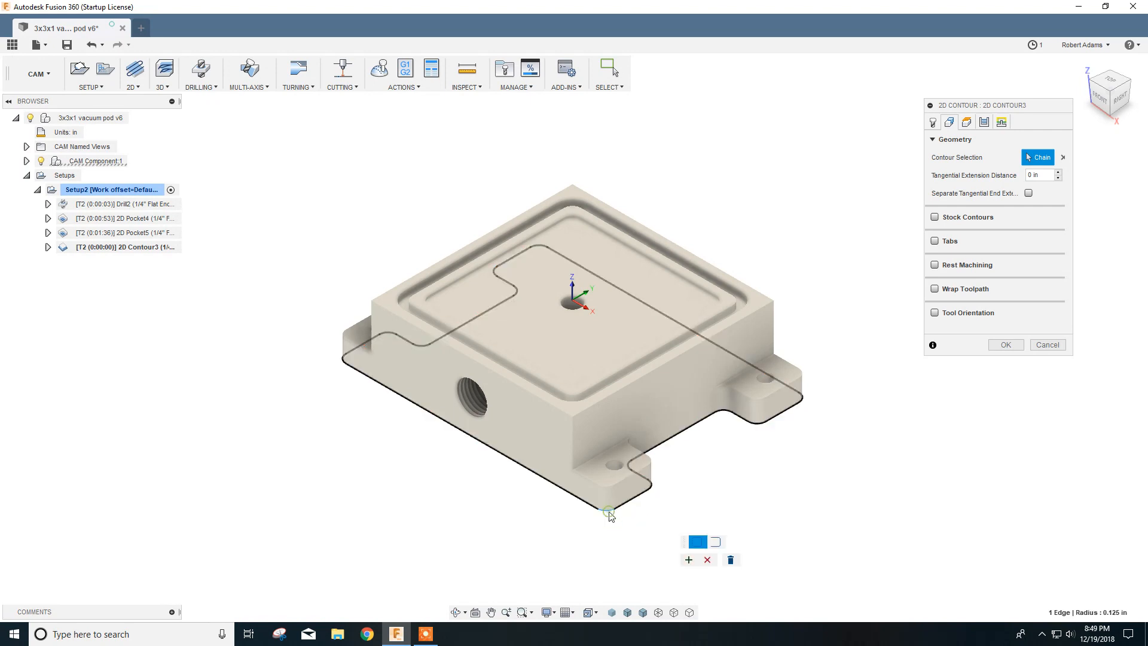
click(716, 543)
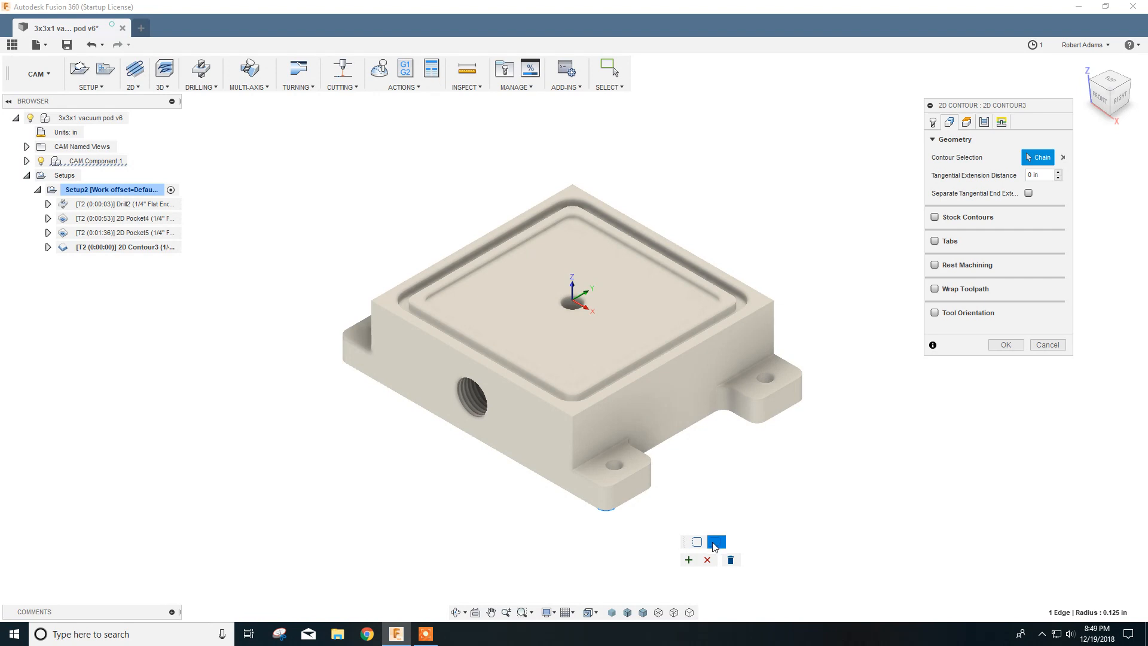
click(688, 560)
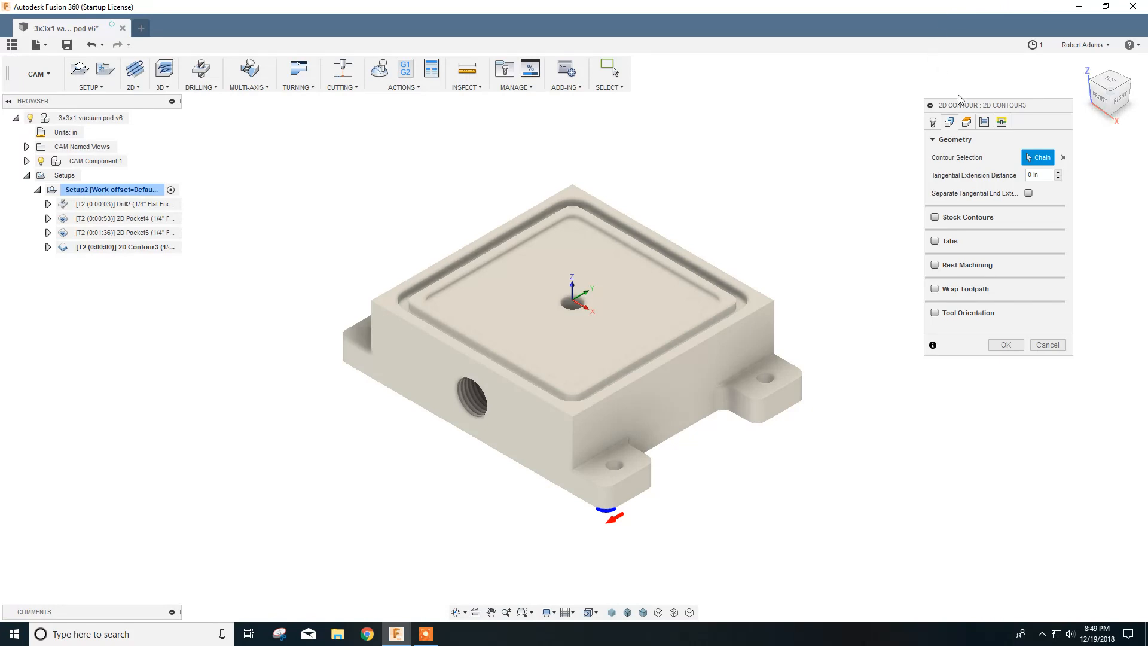
- Set the 2D Contour's sideways compensation to Right (conventional milling)
click(985, 124)
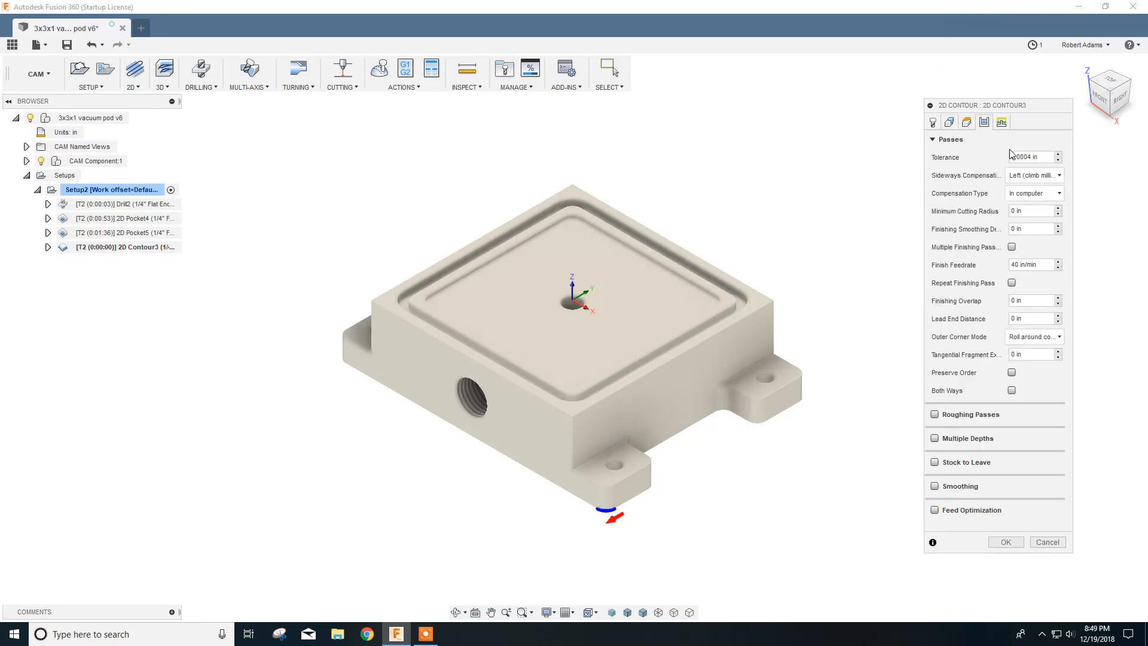
click(1033, 176)
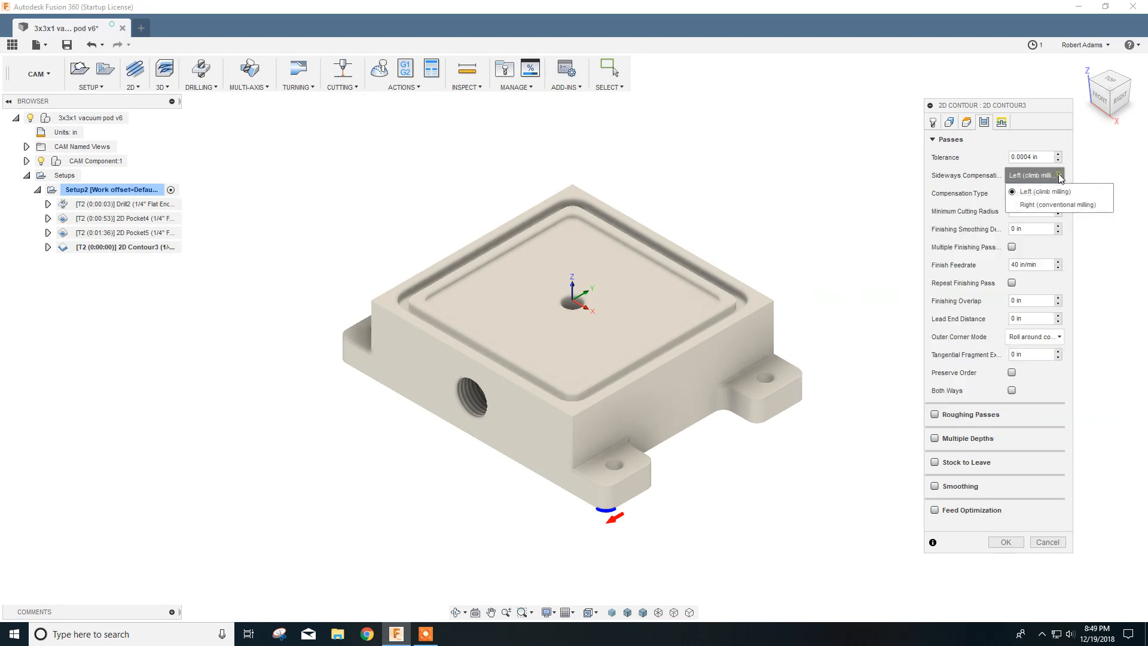
click(1044, 206)
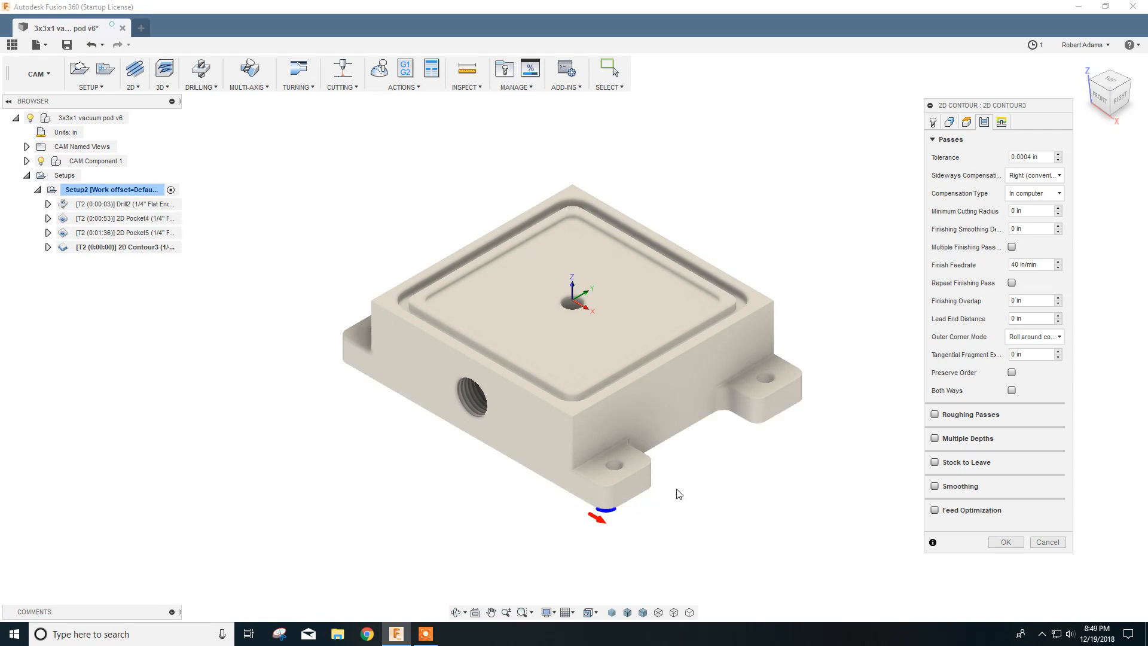
- Add the straight bottom edge along the front mounting tab's outer end to the contour selection as an open chain
click(951, 123)
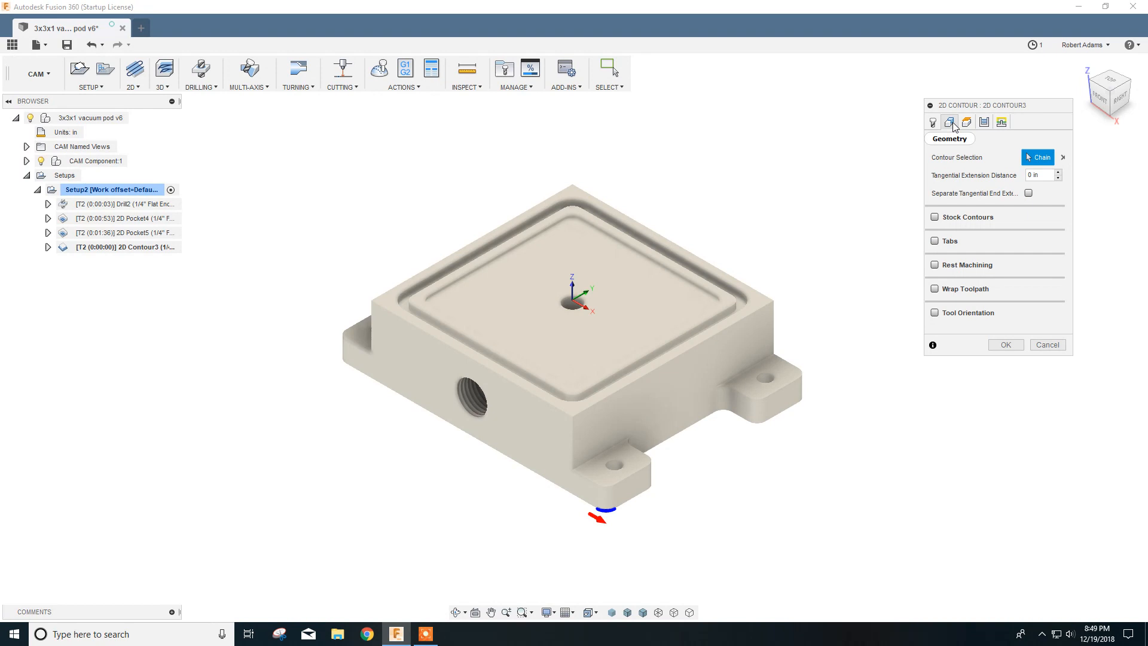
click(634, 505)
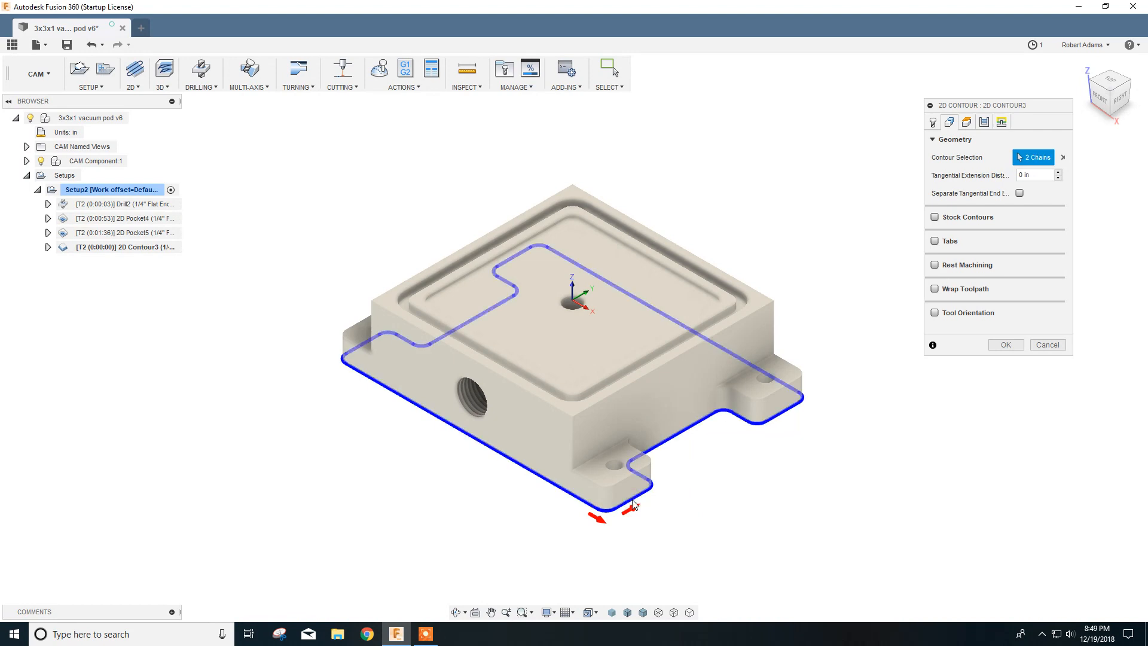
click(633, 504)
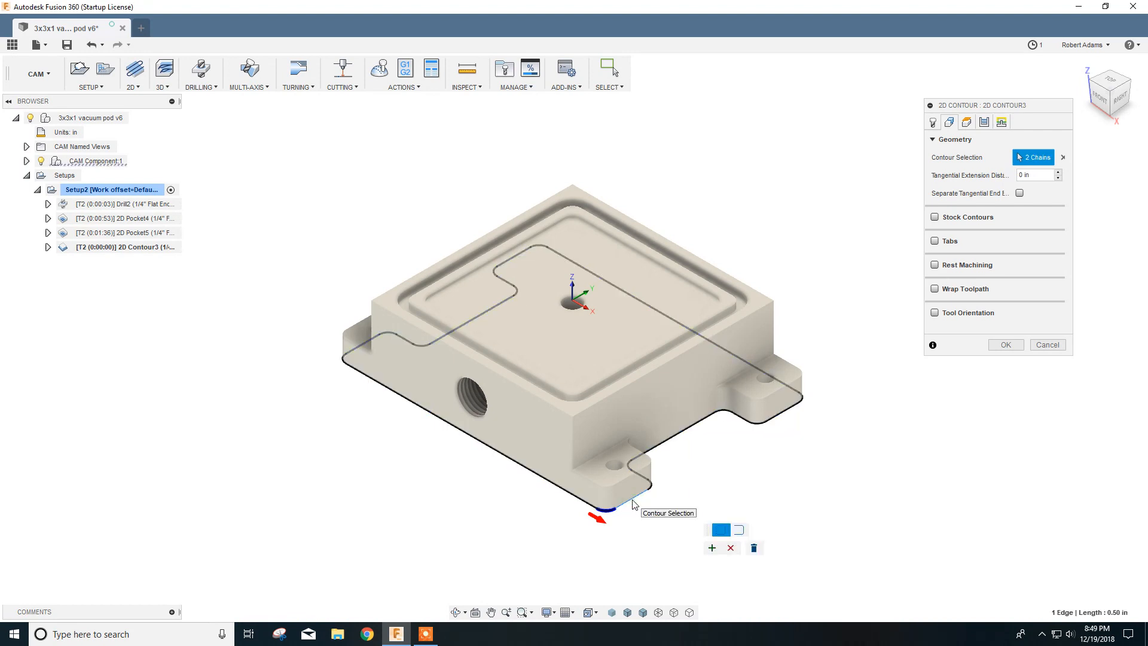
click(739, 530)
click(711, 548)
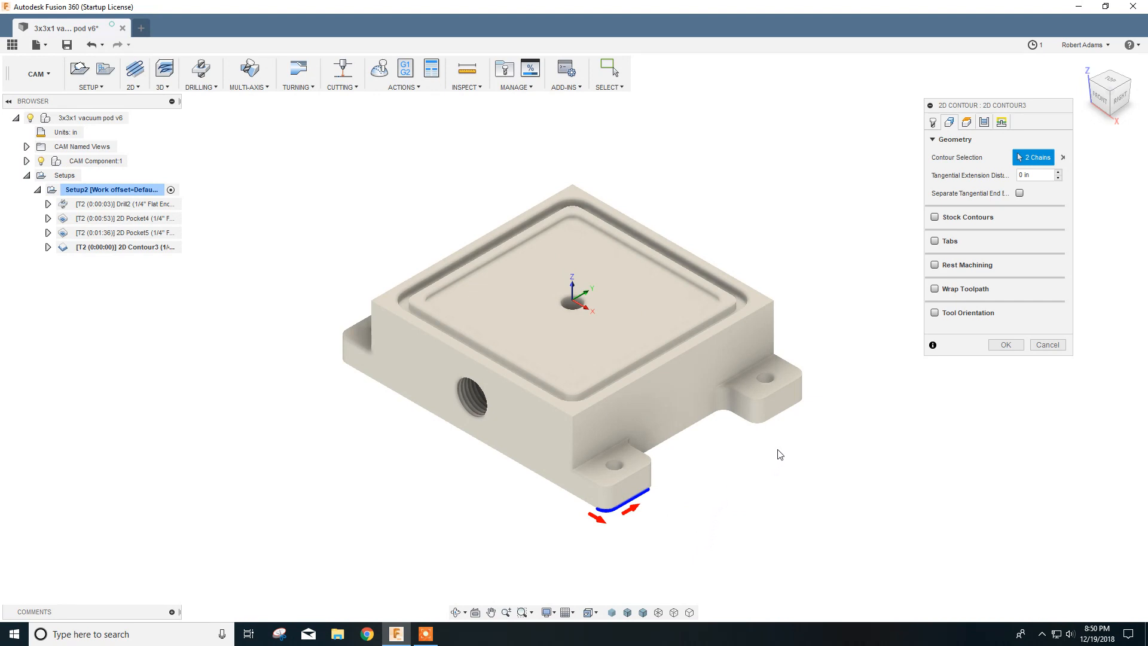
- Add the front tab's other rounded corner, short side edge and inner fillet at the bottom to the contour as open chains
shift+middle_drag(743, 471, 662, 464)
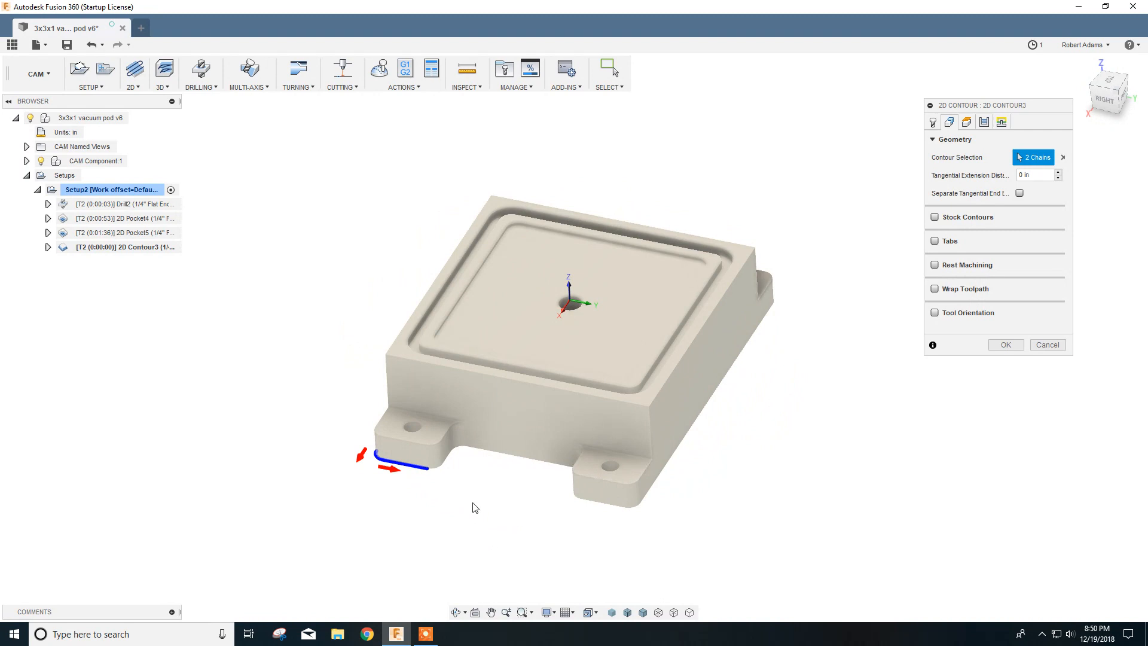
click(440, 471)
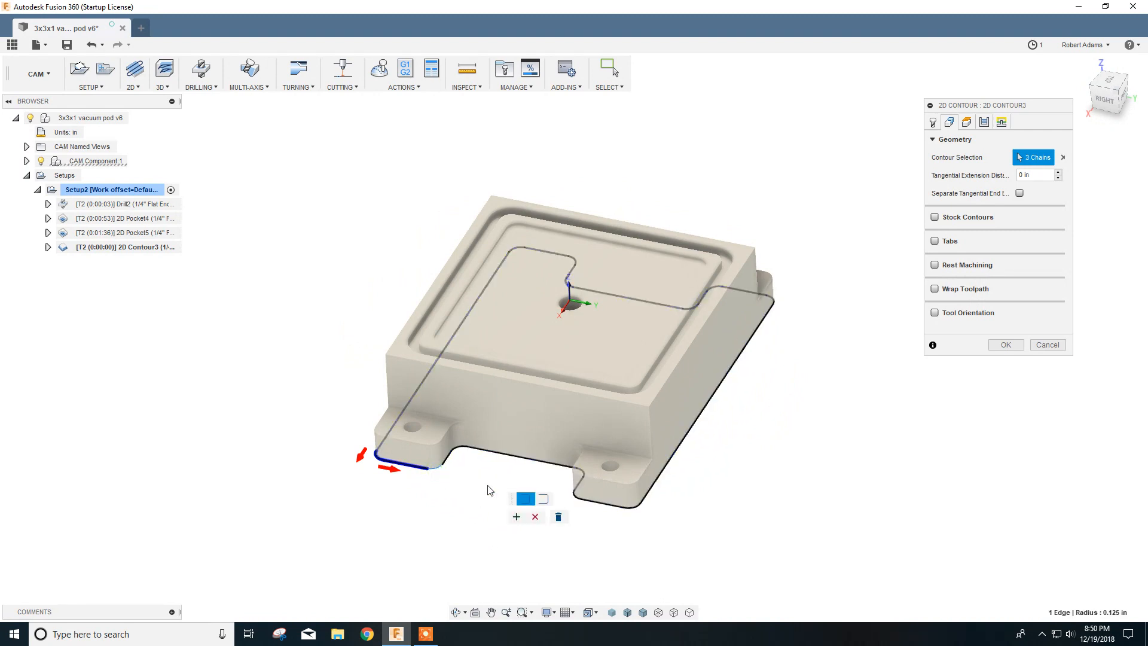
click(544, 499)
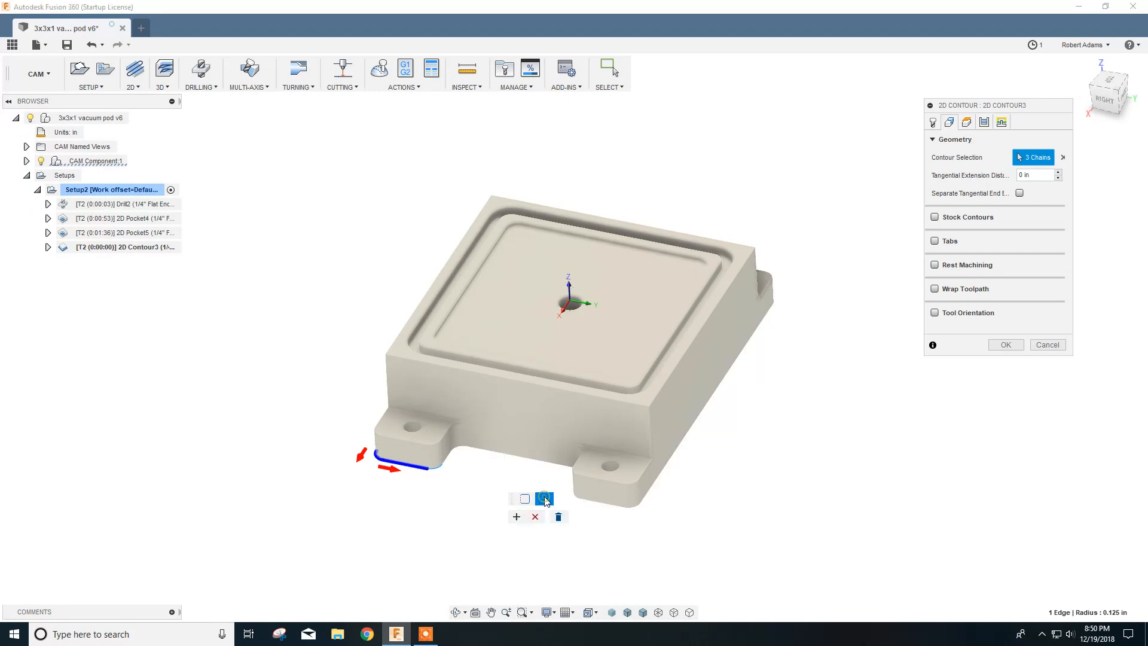
click(517, 517)
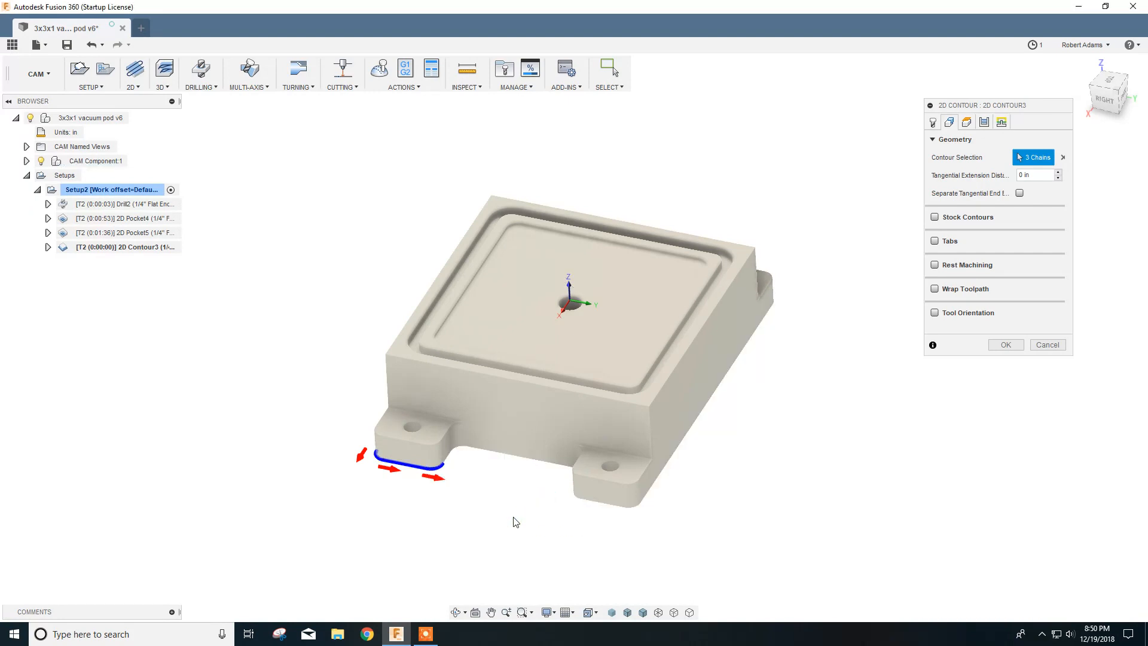
click(450, 461)
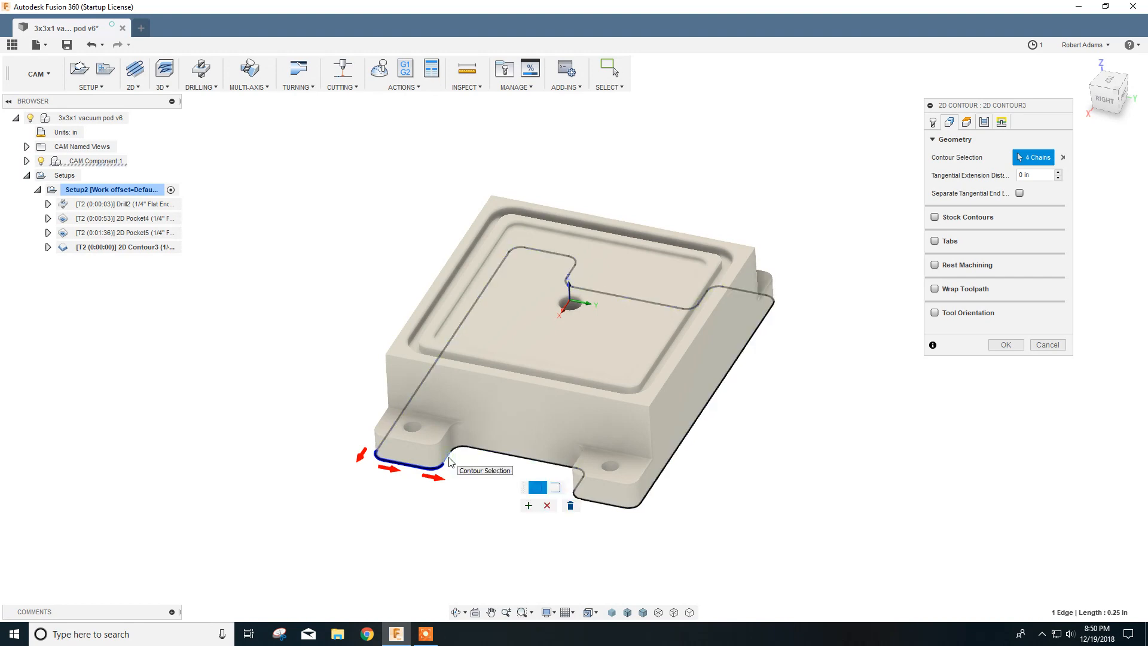
click(554, 488)
click(528, 505)
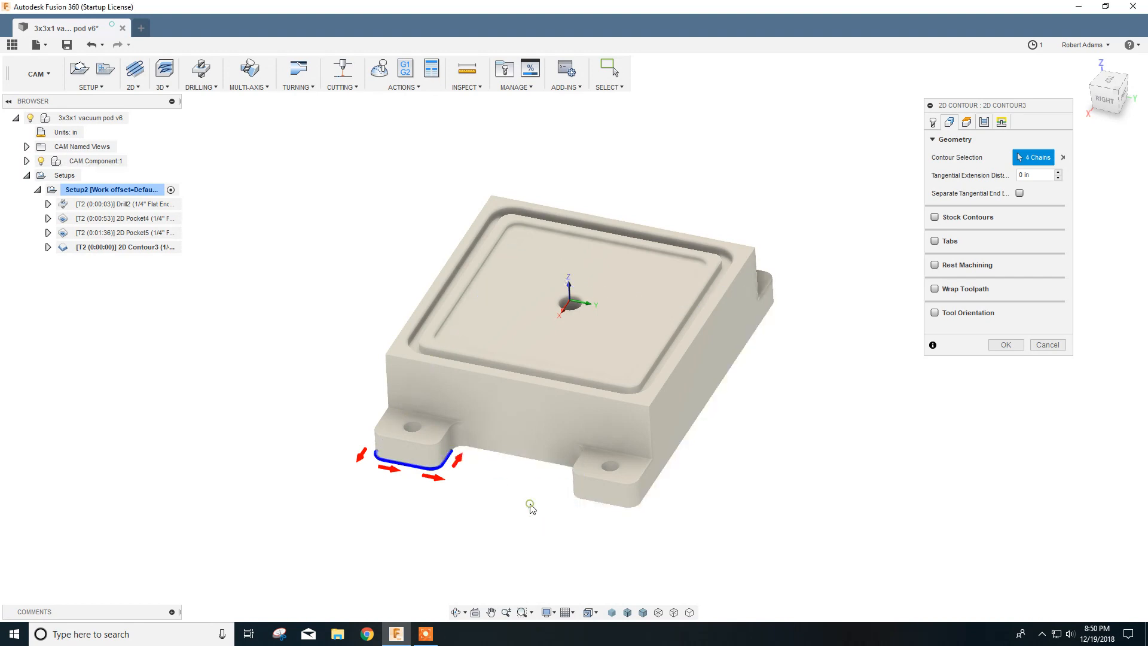
click(457, 452)
- Add the long straight bottom edge between the two mounting tabs to the contour as an open chain
shift+middle_drag(505, 513, 553, 500)
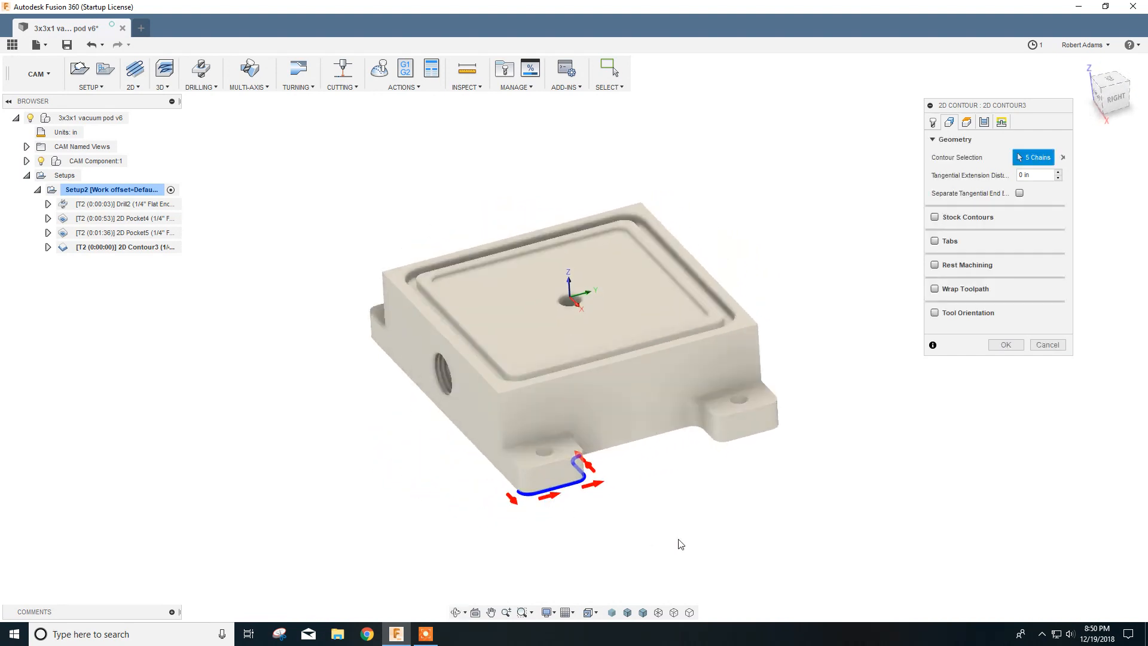
click(635, 443)
click(634, 442)
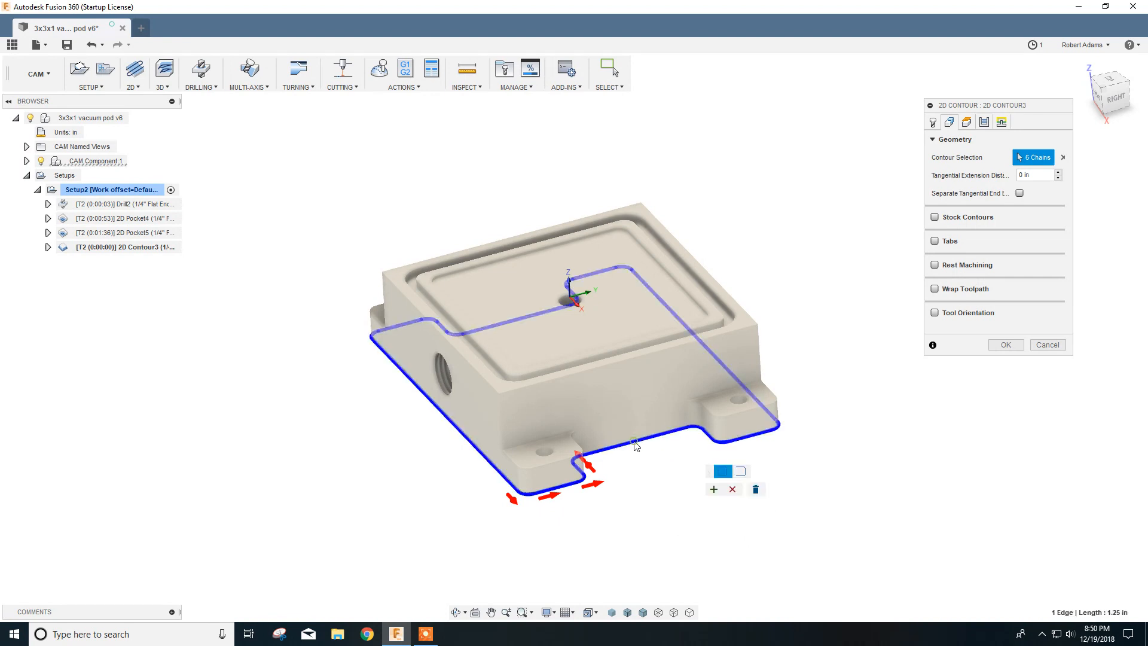
click(741, 470)
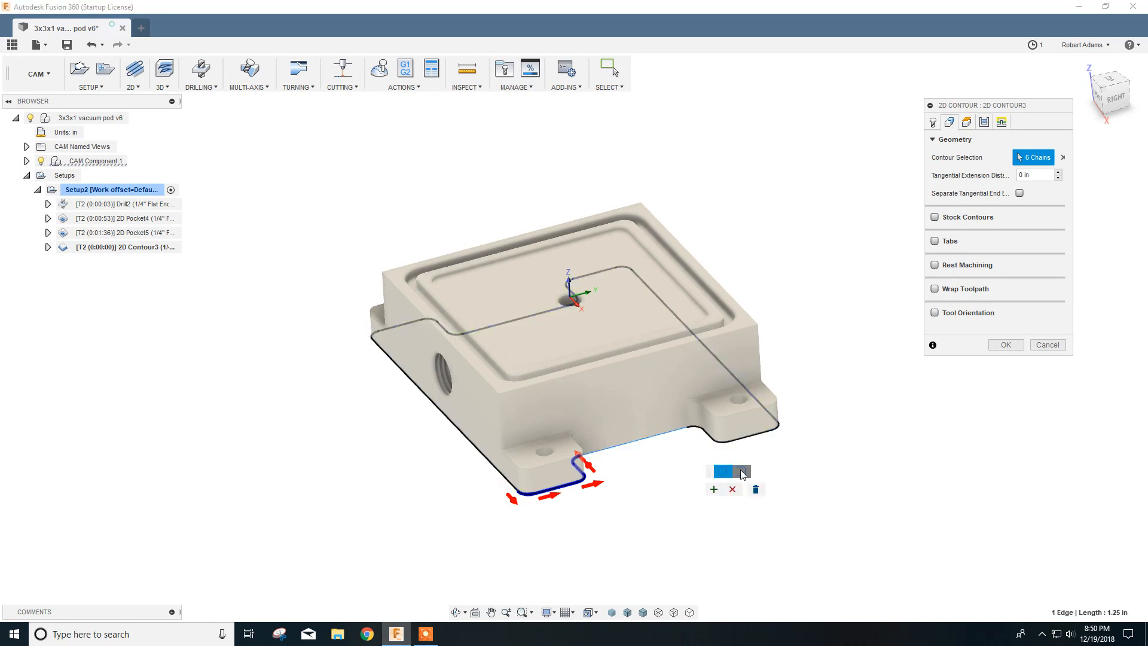
click(714, 489)
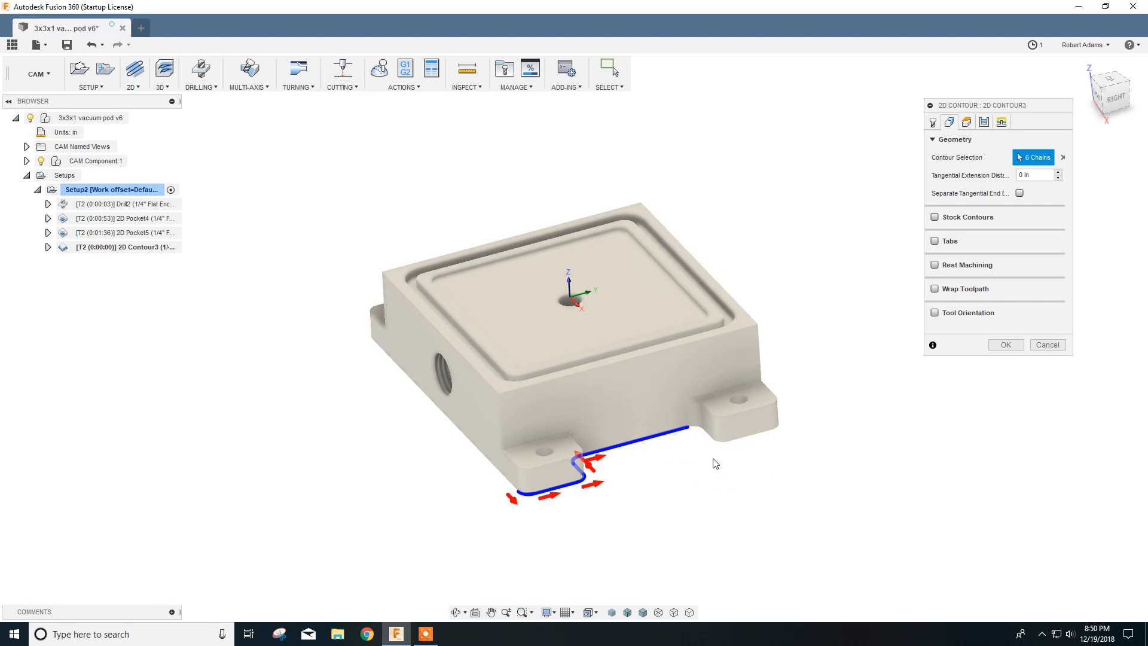
- Add the second tab's bottom edges to the contour as open chains, from its inner fillet through its straight outer end edge
shift+middle_drag(712, 456, 739, 462)
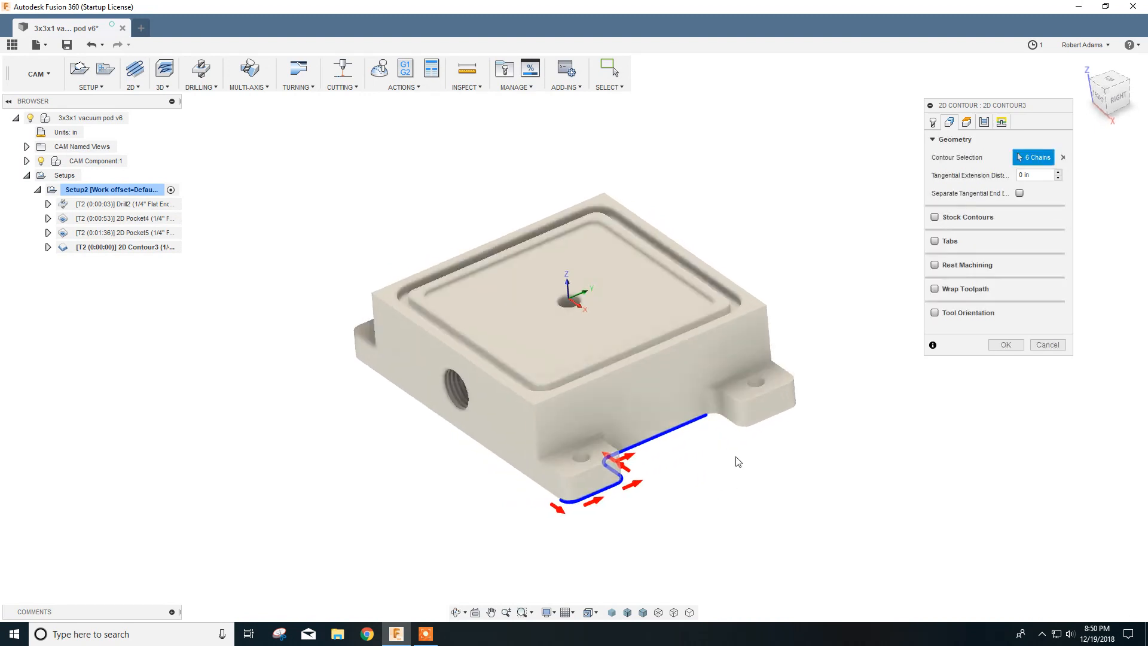
click(713, 415)
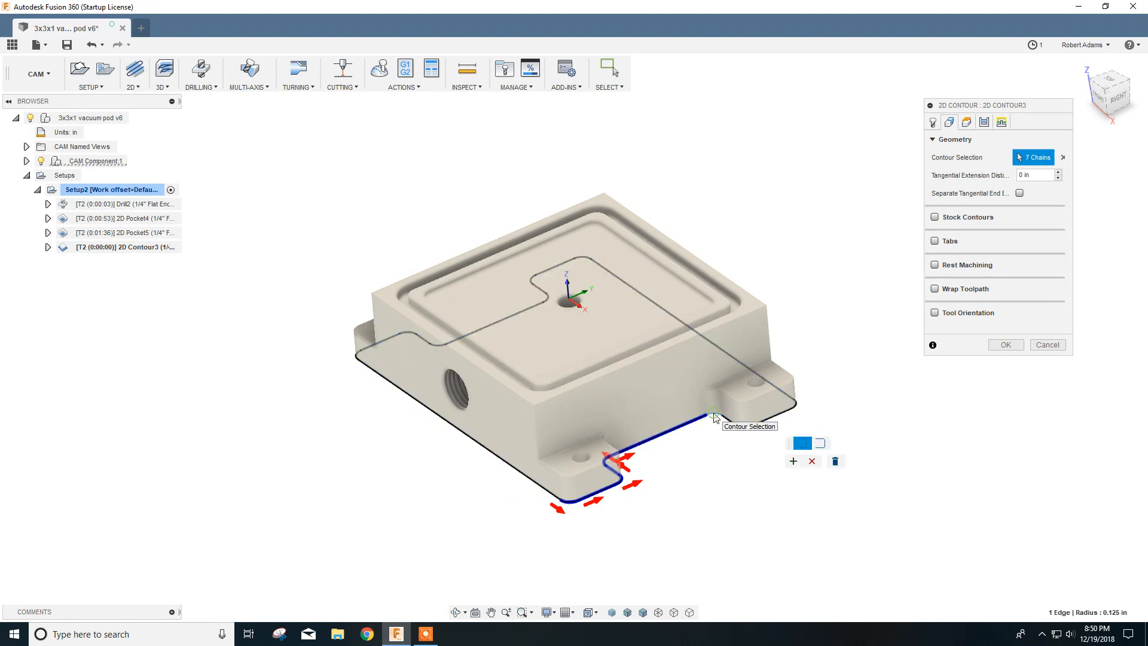
click(820, 443)
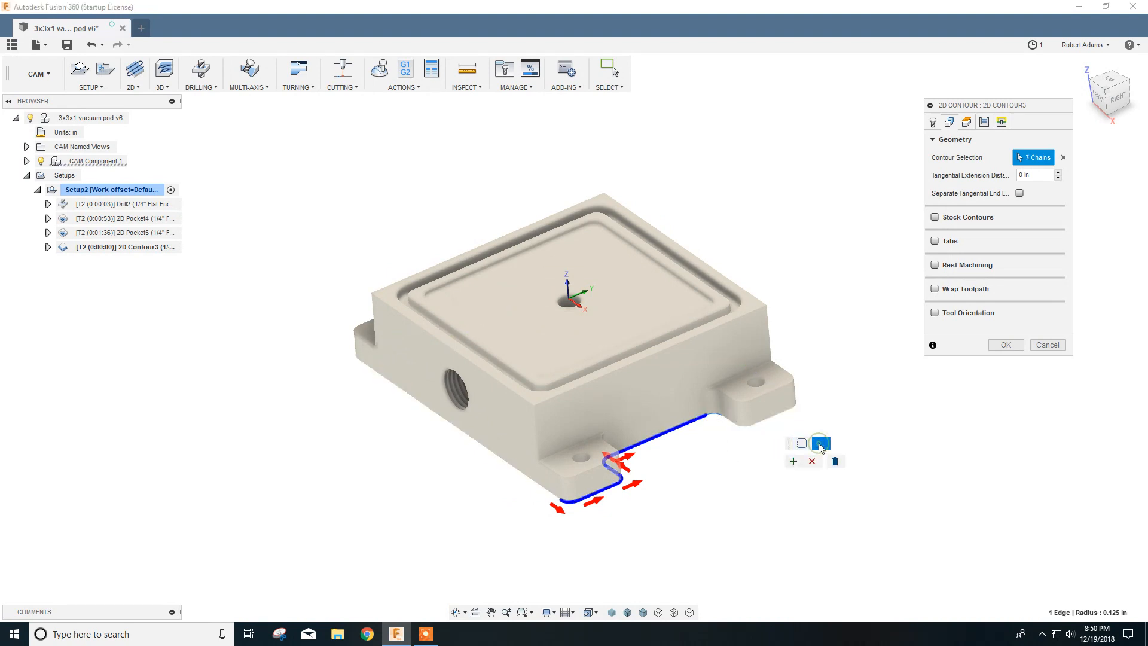
click(793, 462)
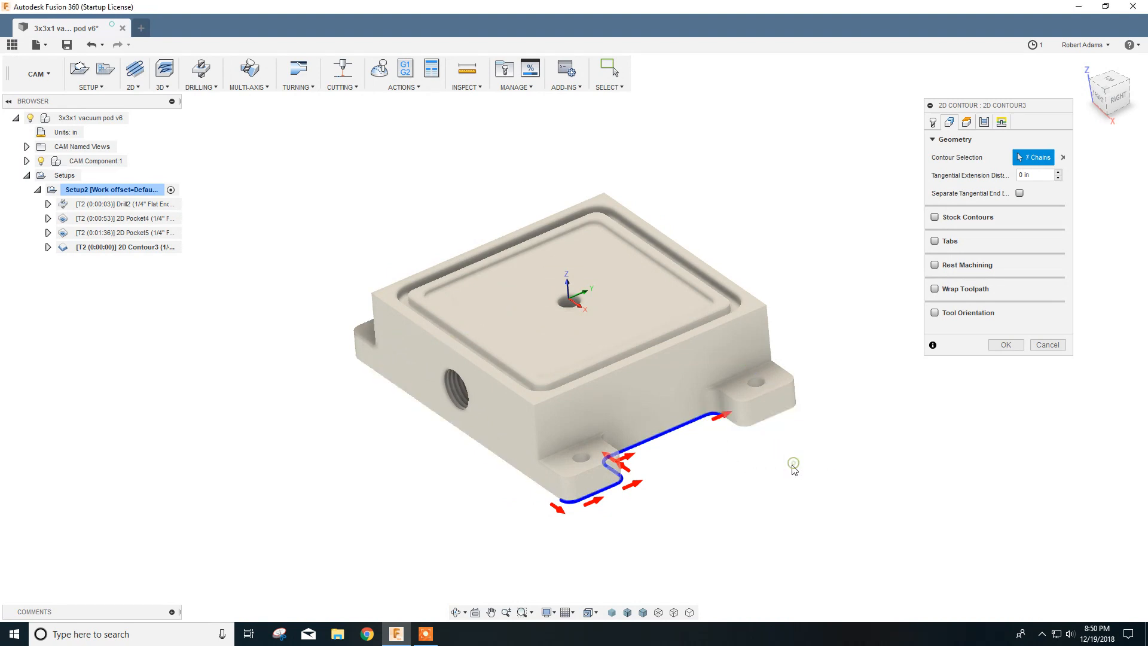
click(732, 425)
click(746, 430)
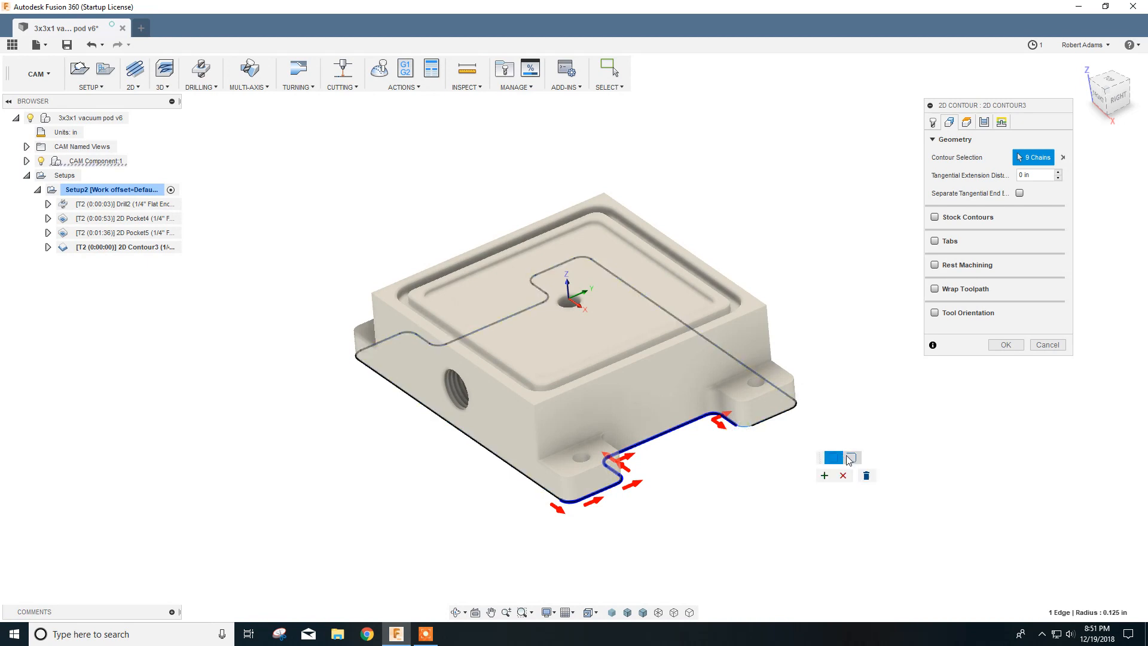
click(774, 422)
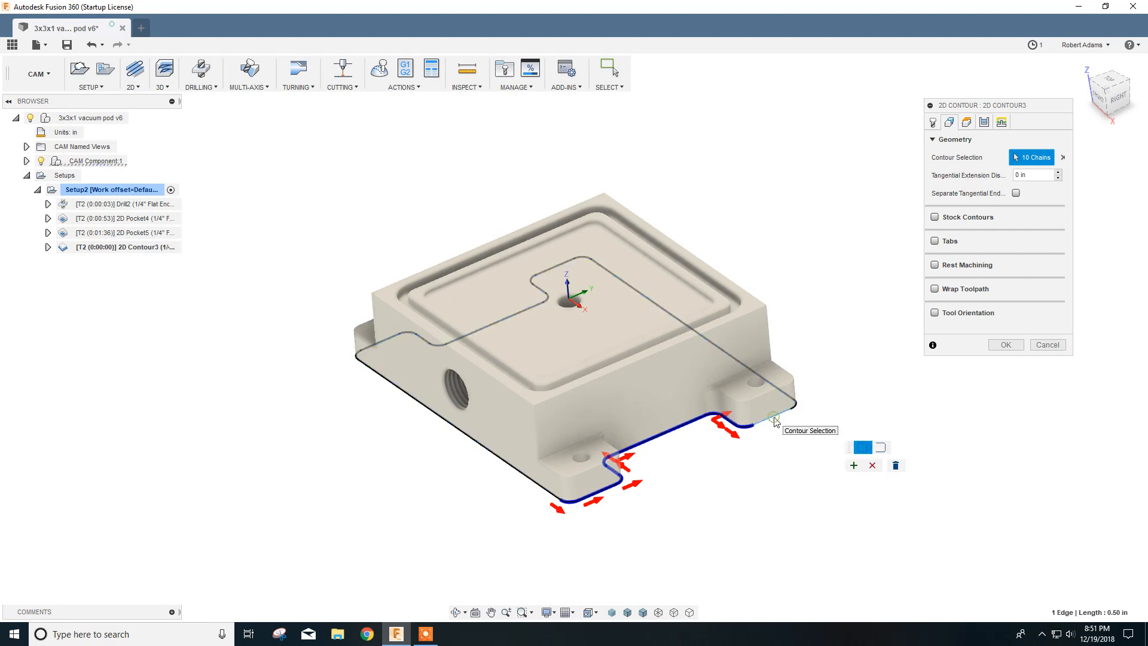
click(881, 449)
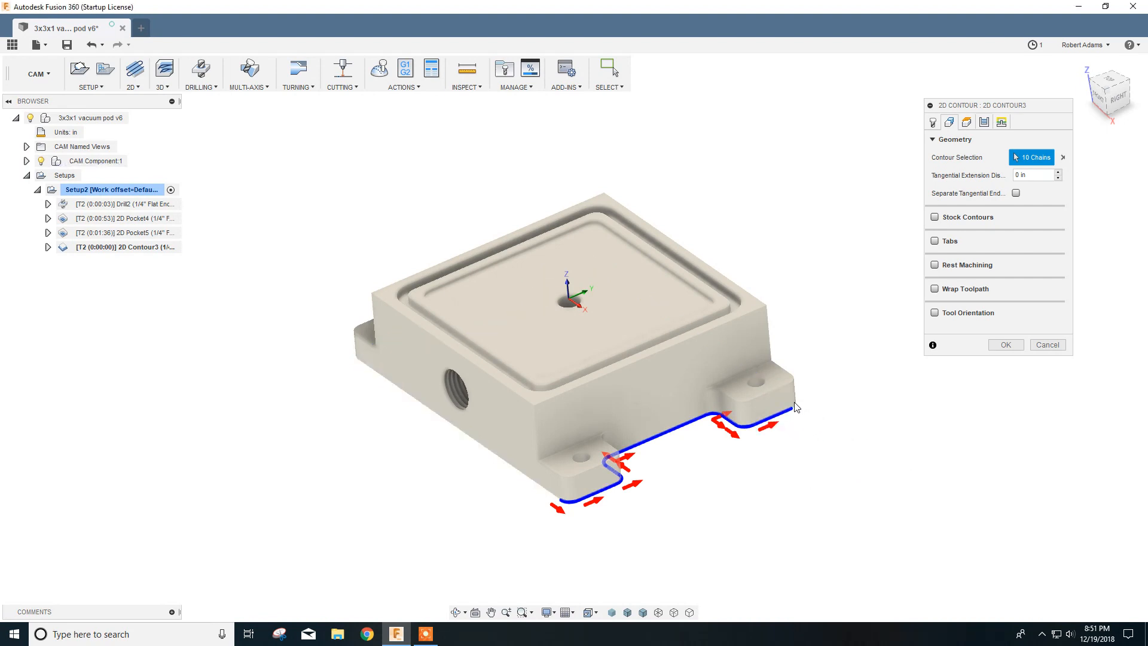
- Add the rounded bottom edge at the second tab's far outer corner as the last open chain and inspect the complete path
shift+middle_drag(797, 406, 766, 430)
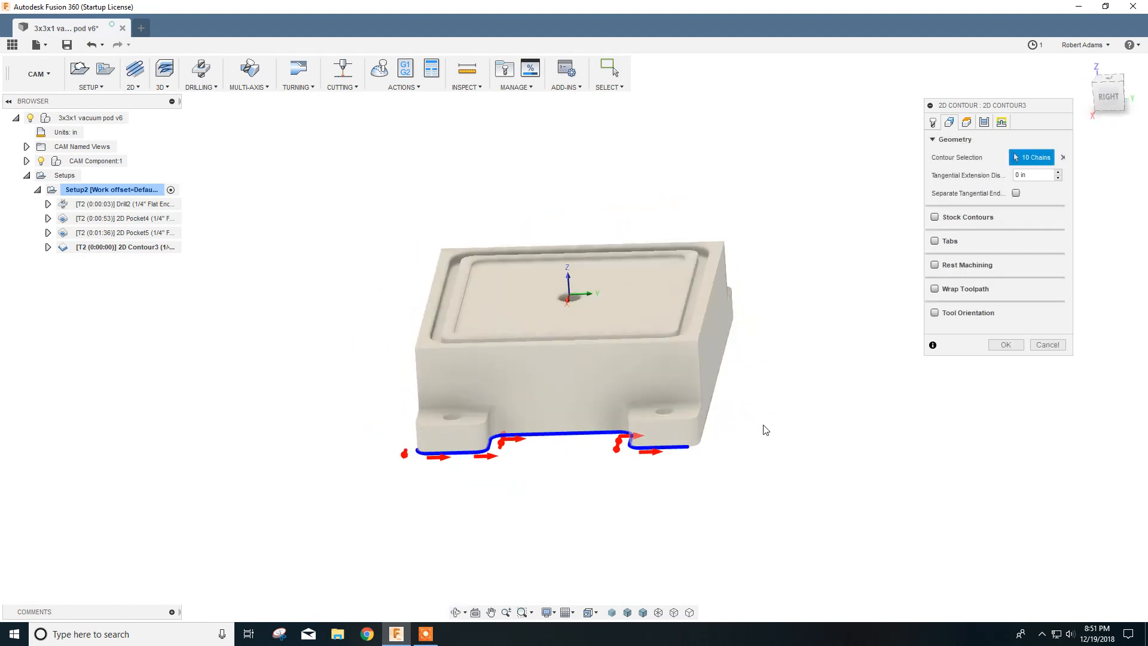
click(699, 447)
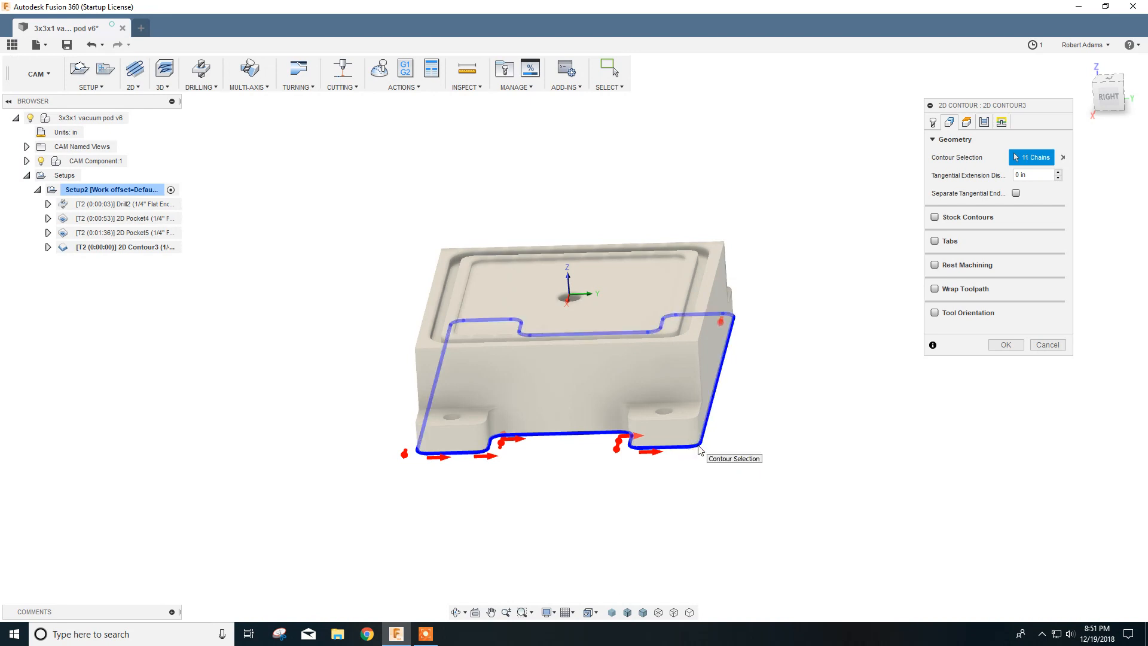
click(703, 450)
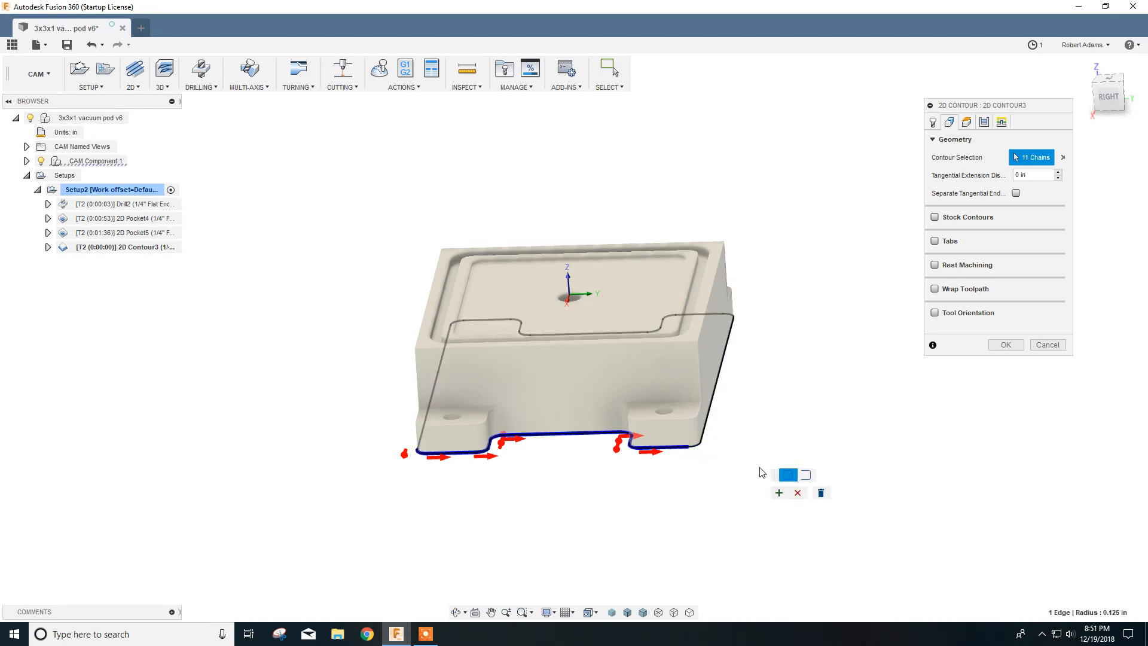
click(778, 492)
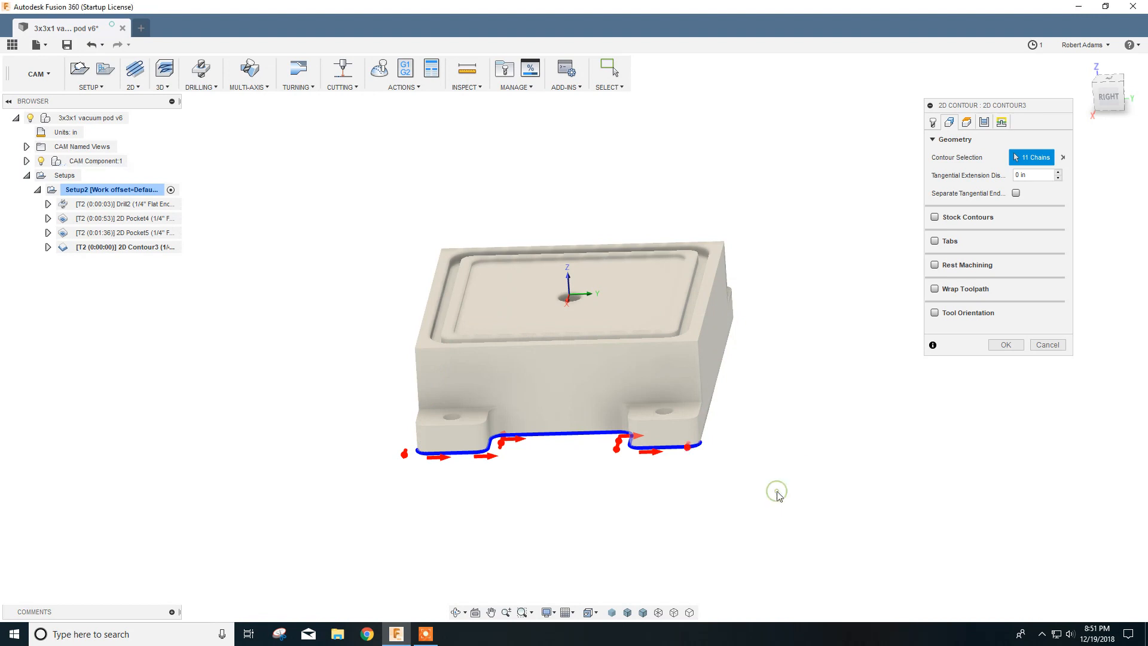
middle_drag(804, 488, 805, 464)
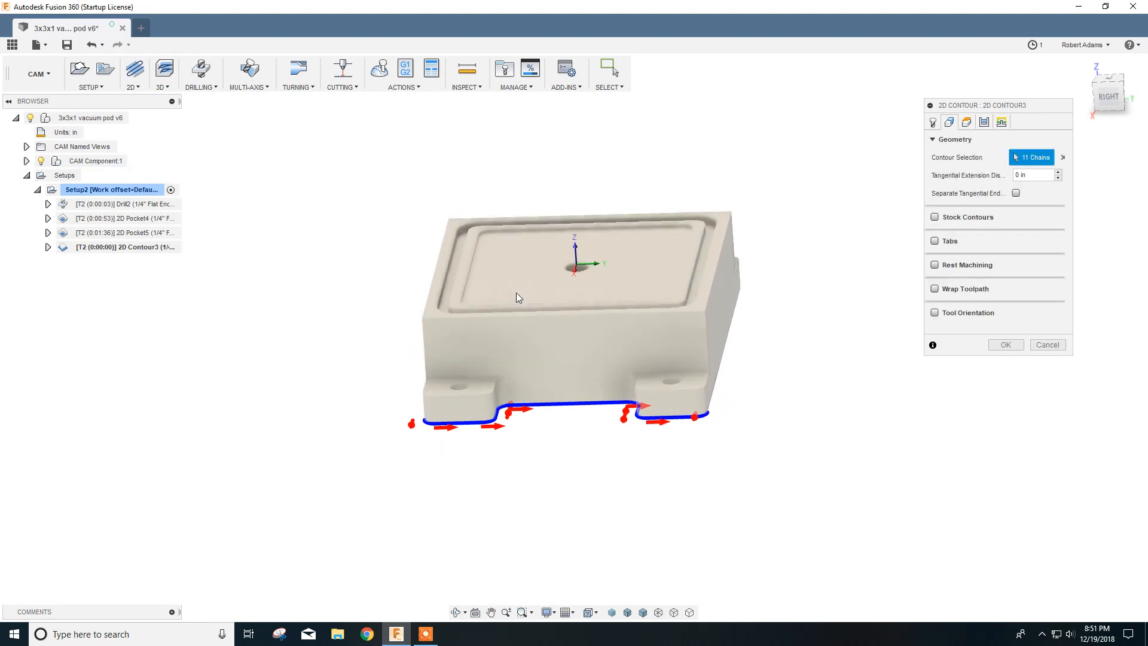
shift+middle_drag(580, 310, 576, 345)
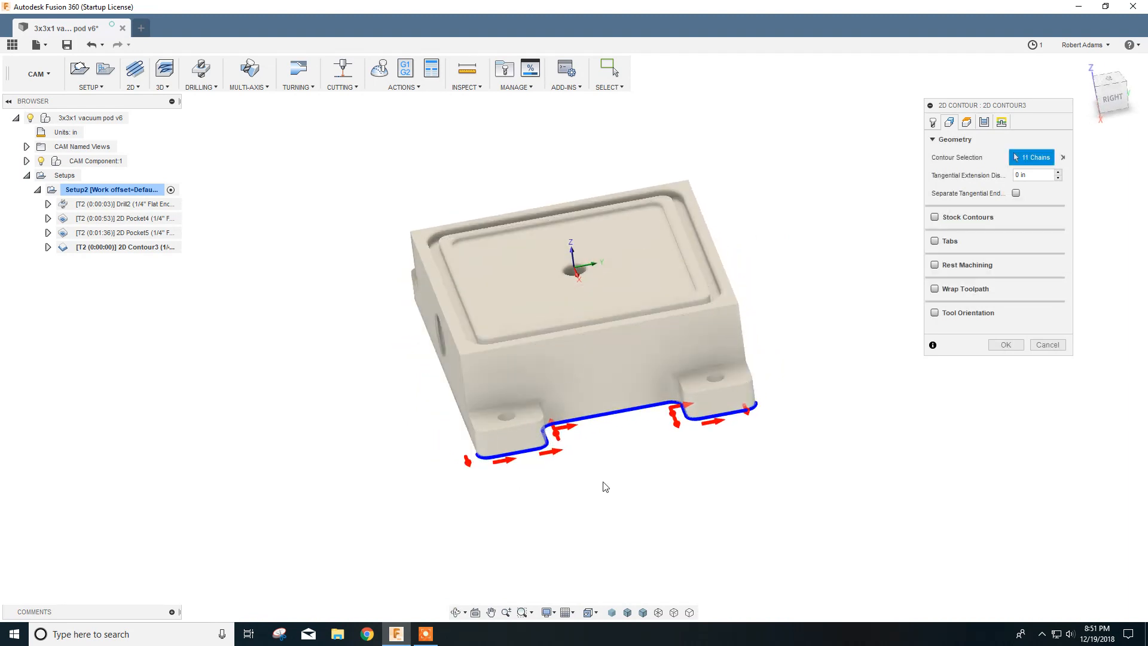
- Set the contour's top height from a selection, using the top face of the second mounting tab
click(967, 123)
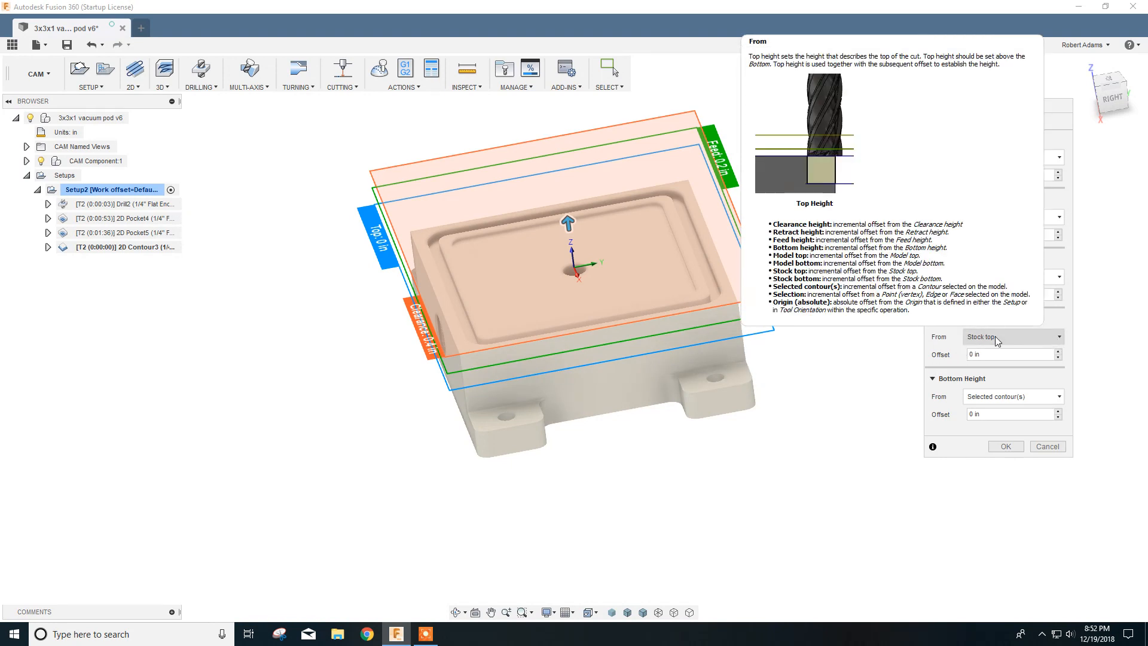
click(1059, 337)
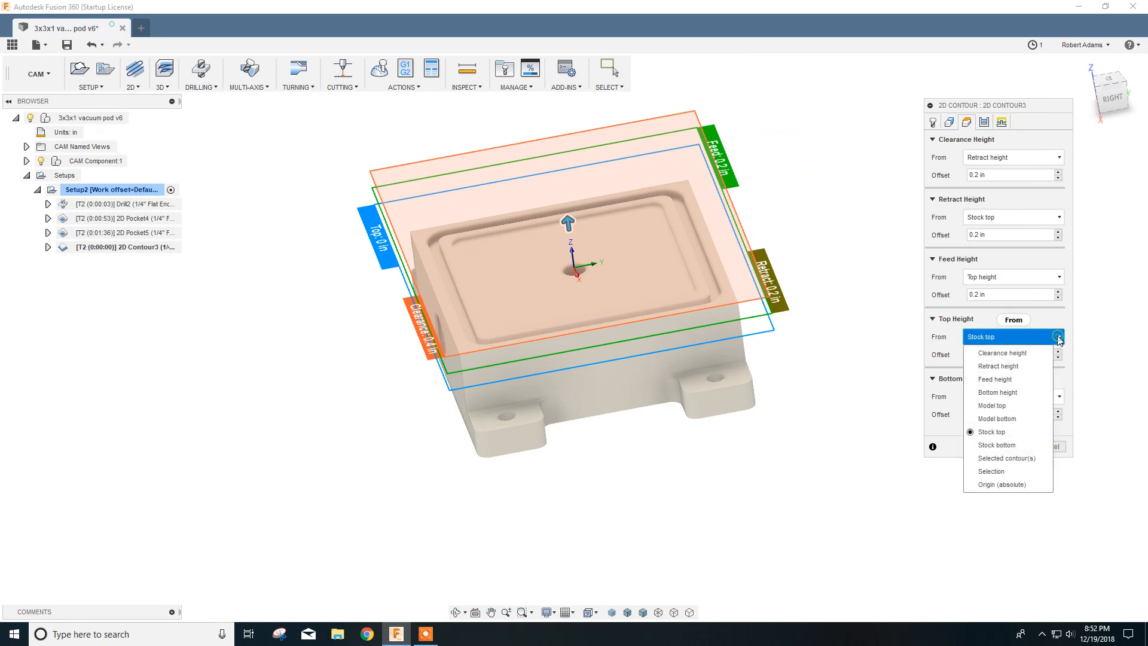
click(987, 472)
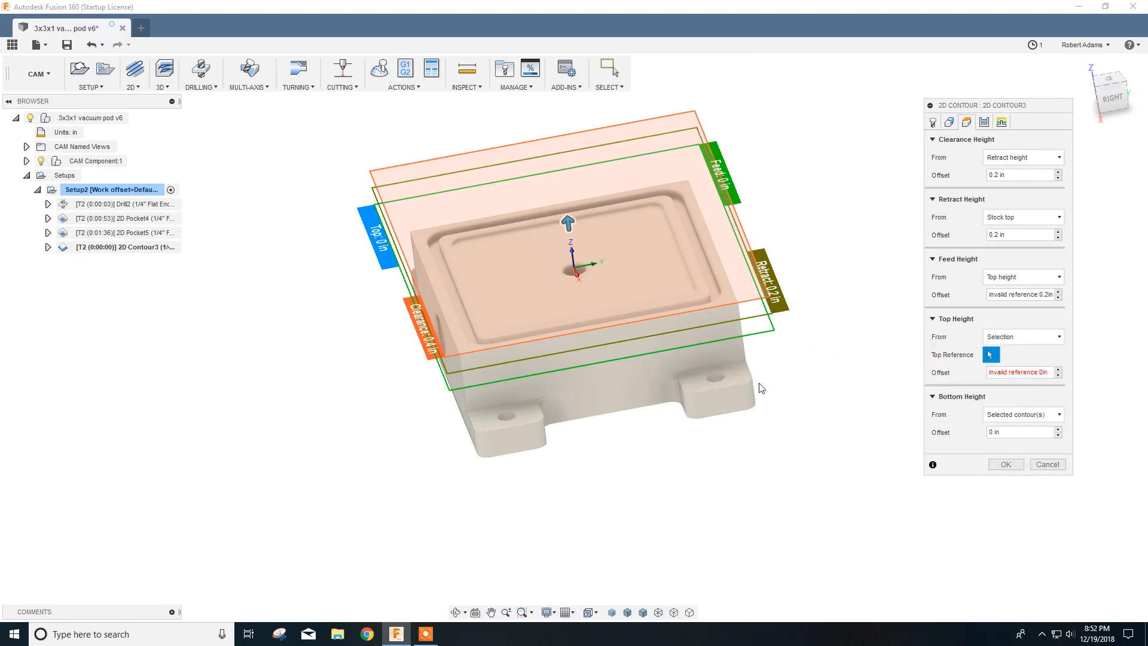
click(739, 374)
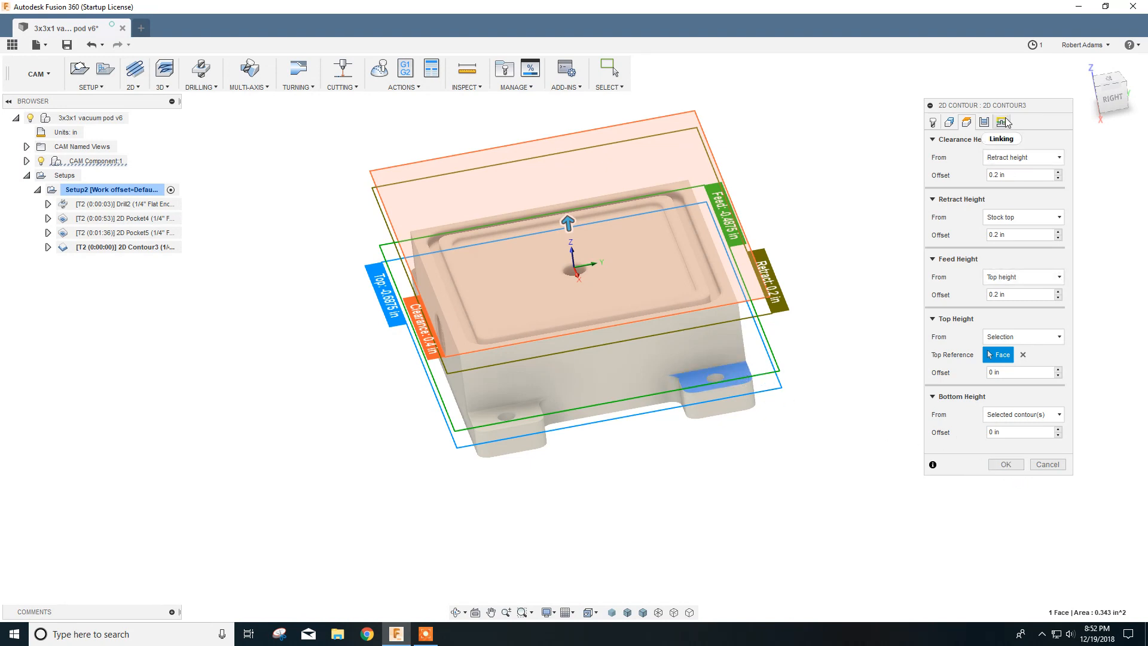
- Enable Both Ways cutting in the contour's pass settings
click(983, 122)
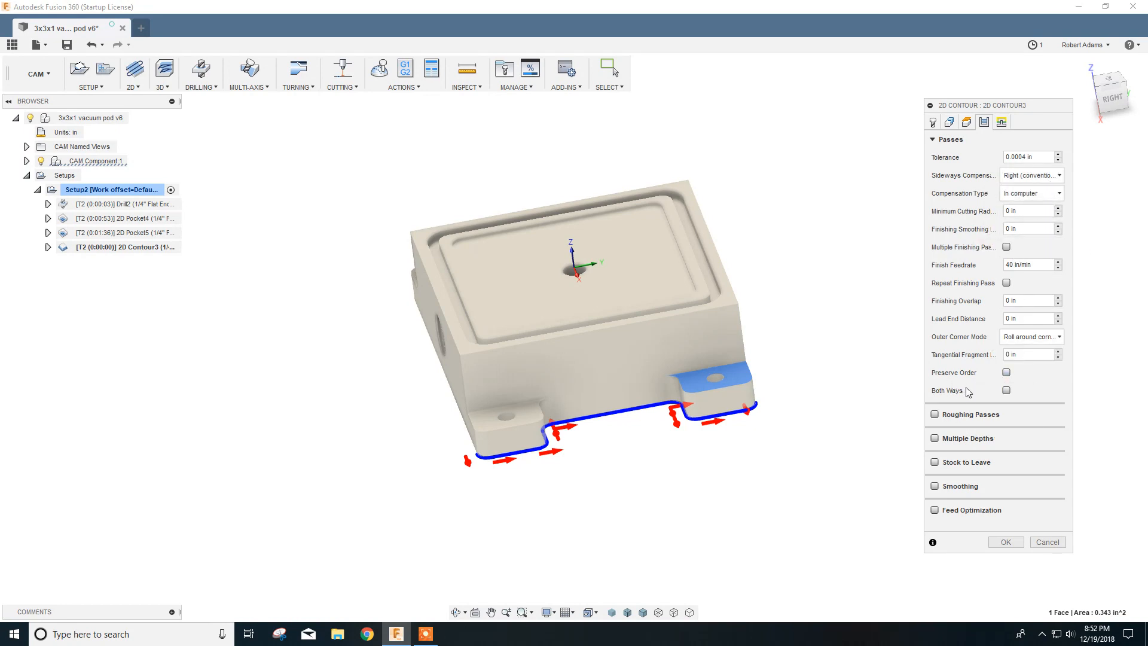
click(1006, 392)
click(934, 139)
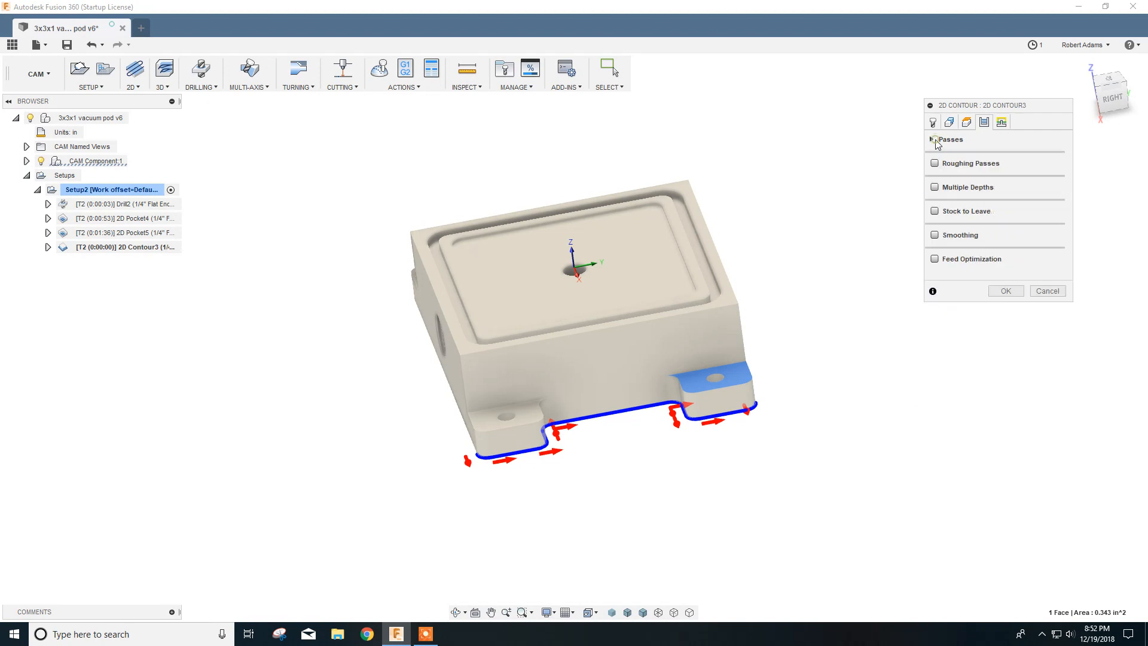
- Enable Multiple Depths with a 0.125 in maximum roughing stepdown, turn on even stepdowns, and turn off Rough Final and Order by Islands
click(934, 187)
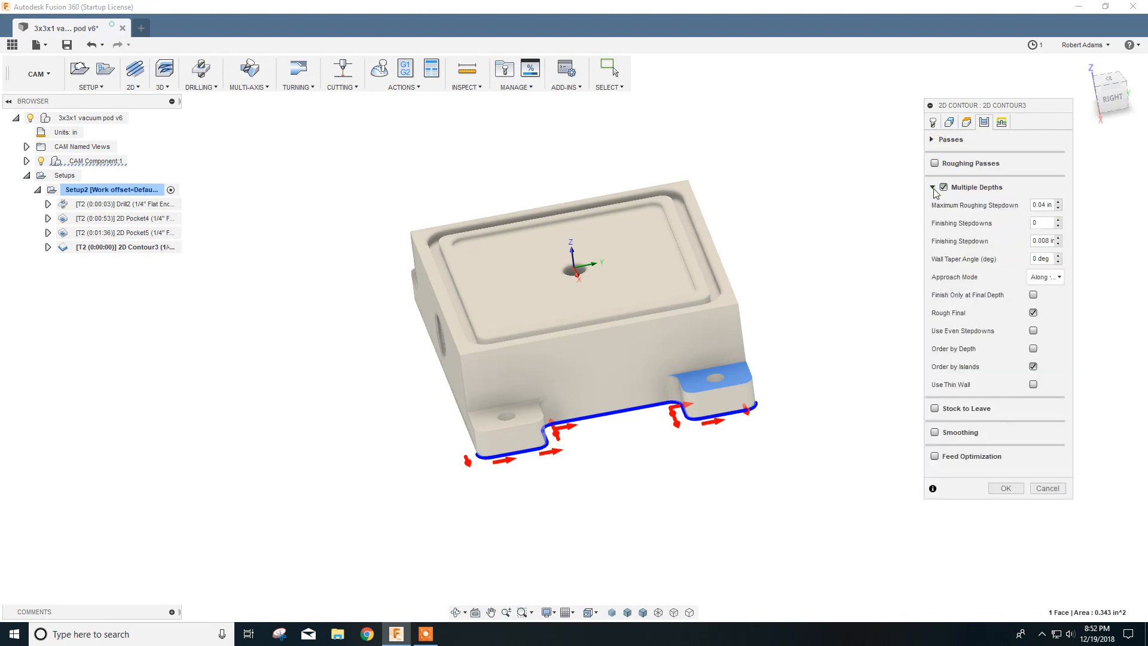
double_click(1054, 207)
text(.125)
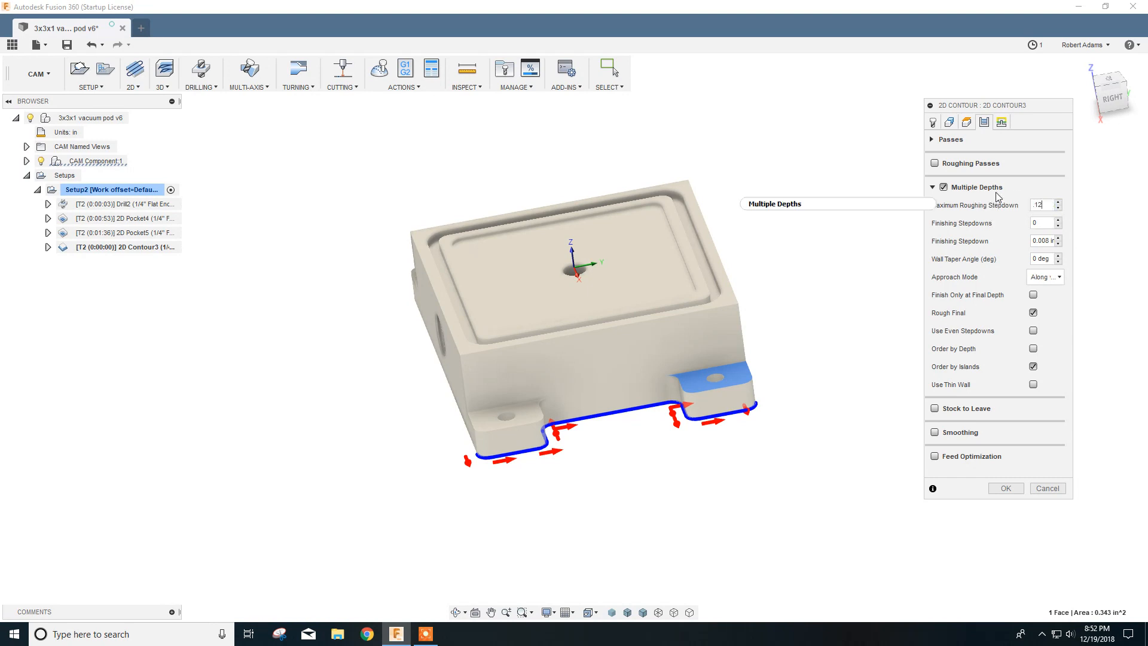
click(1033, 330)
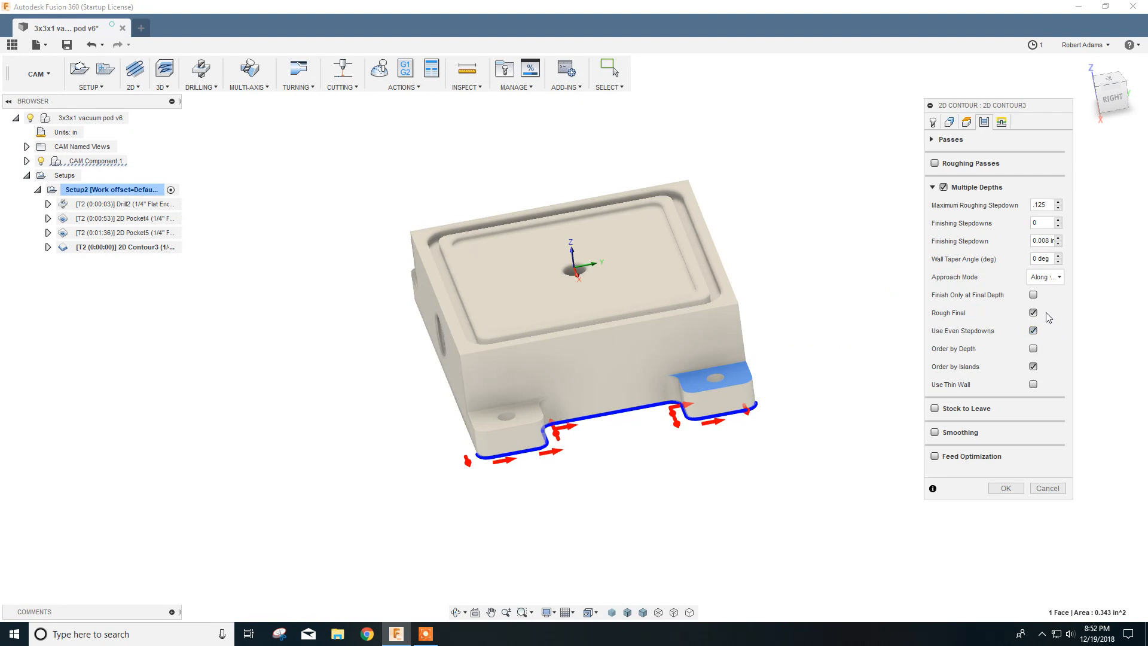
click(1033, 313)
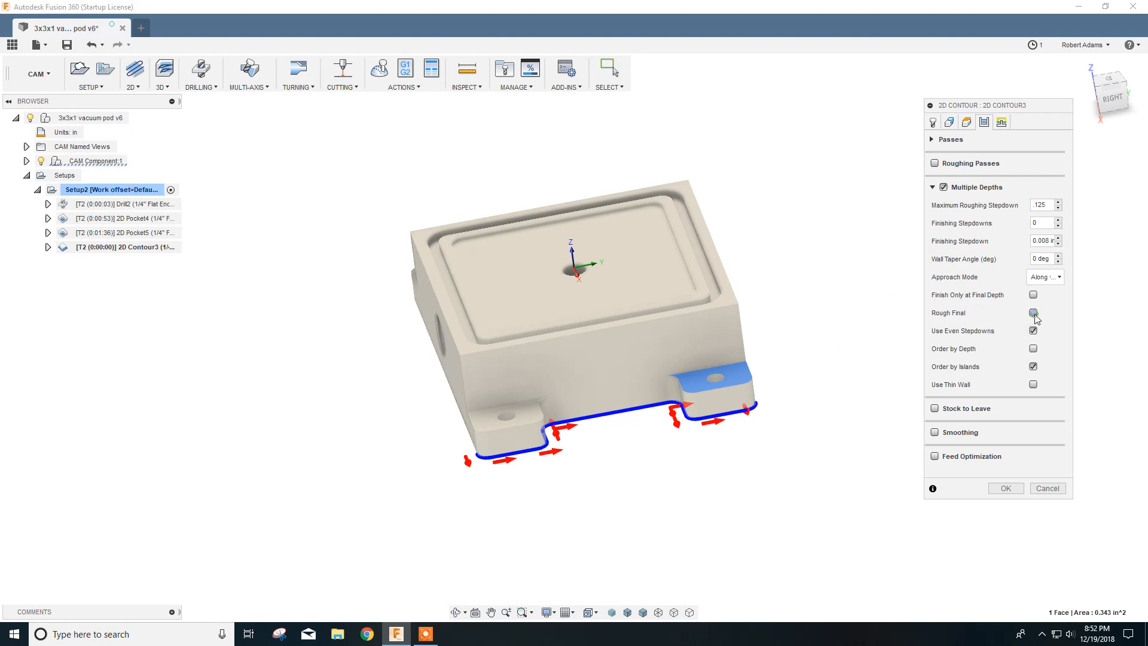
click(1033, 367)
- Enable Keep Tool Down in the contour's linking settings and generate the toolpath
click(1002, 123)
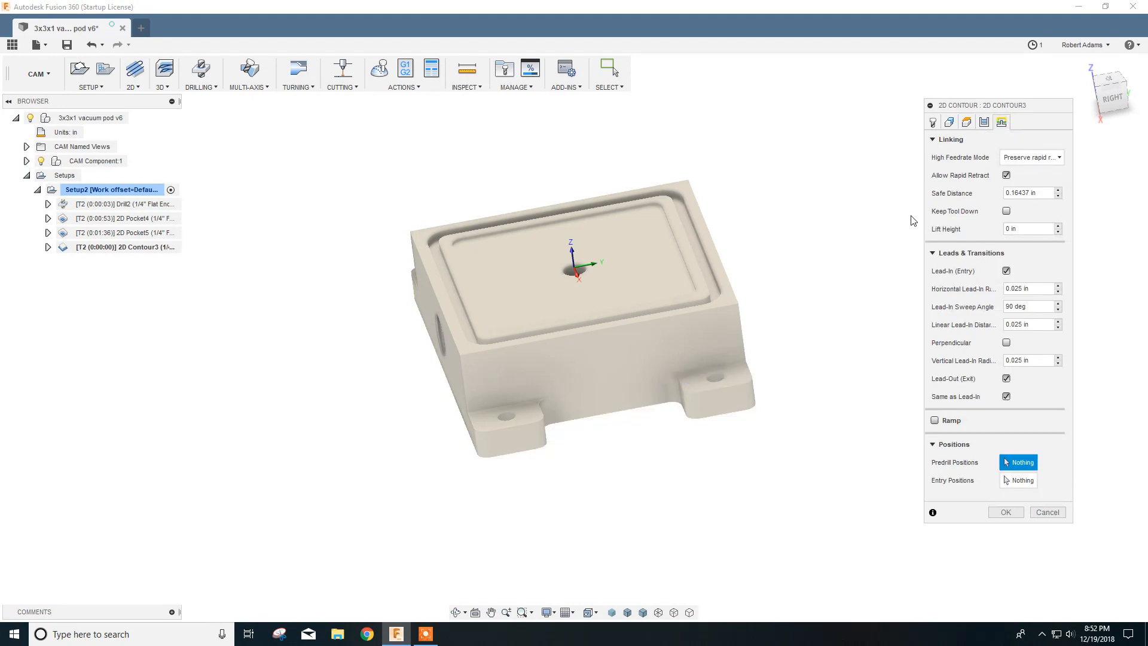
click(1006, 210)
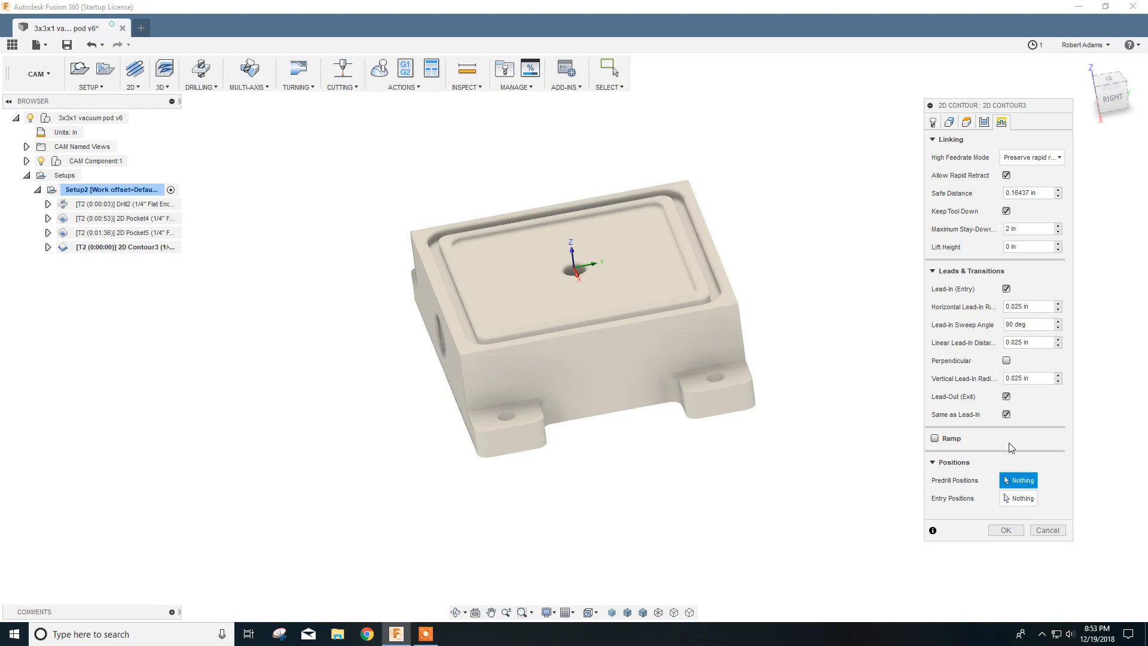
click(998, 530)
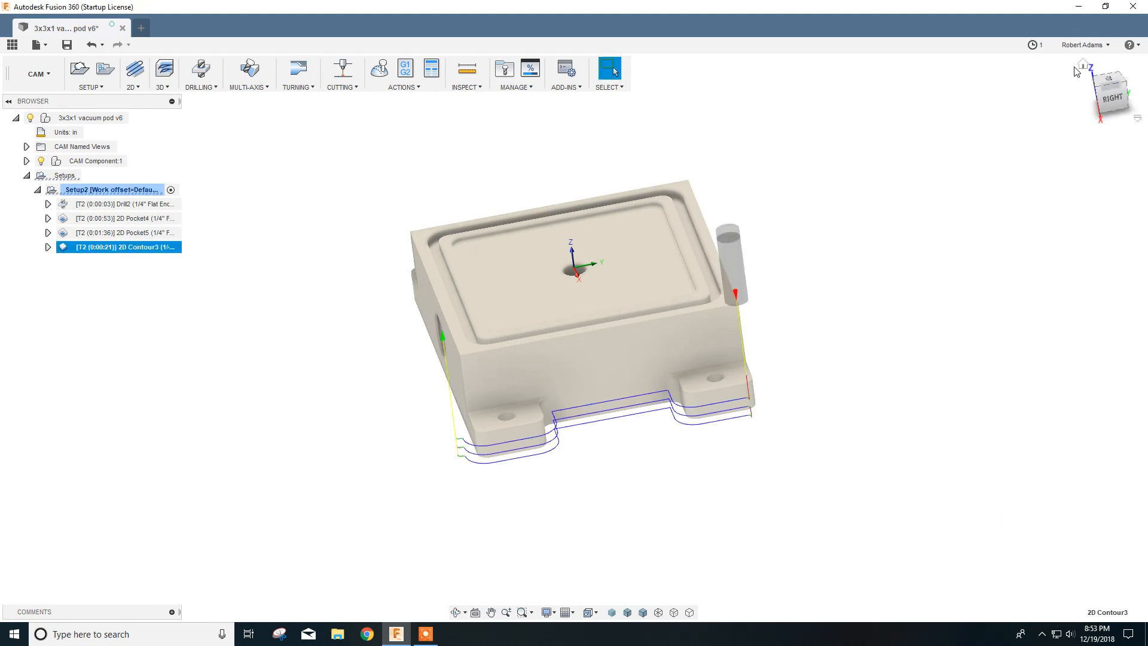
- Simulate the 2D Pocket5 and 2D Contour3 toolpaths together from a home view, and close the simulation
click(1082, 64)
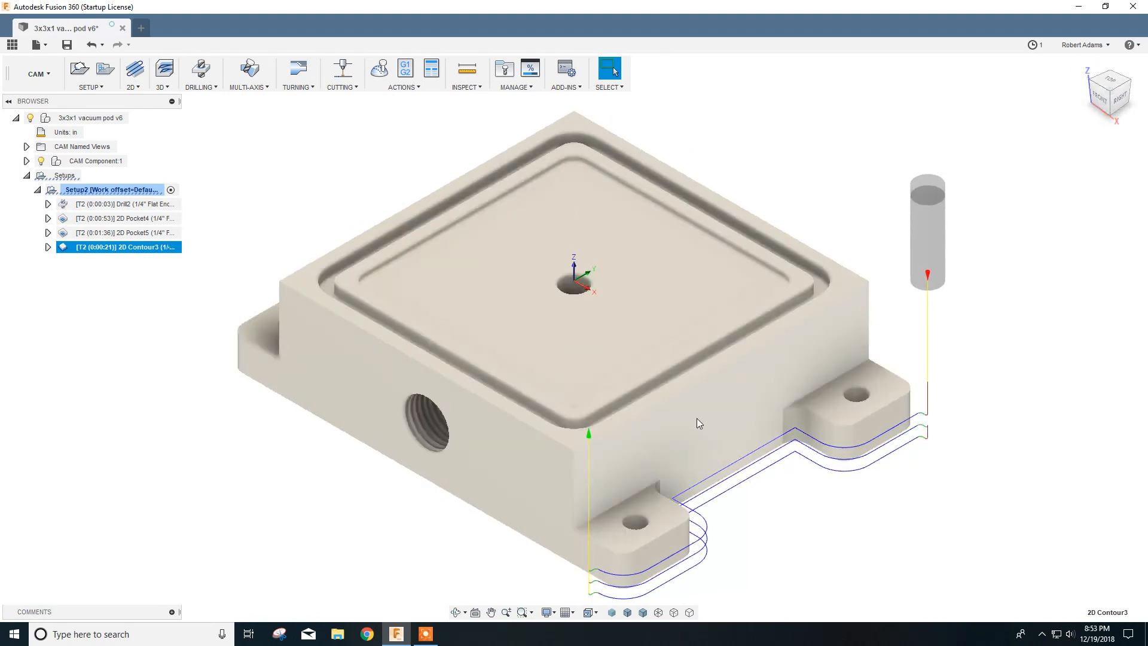
scroll(695, 414, down, 2)
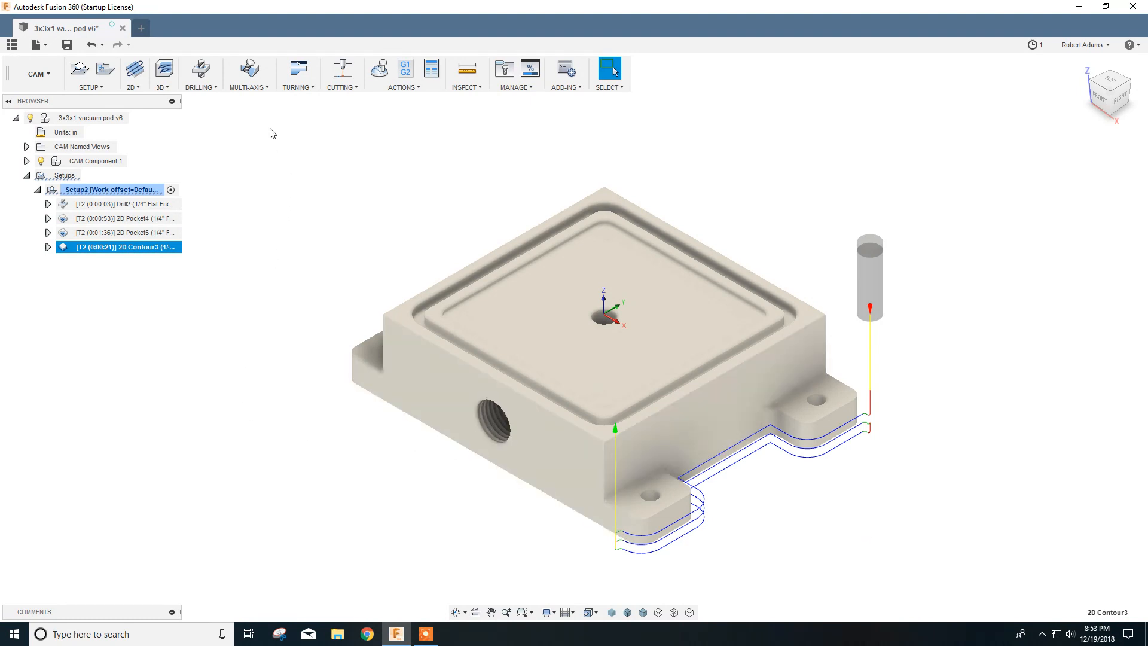
ctrl+click(95, 232)
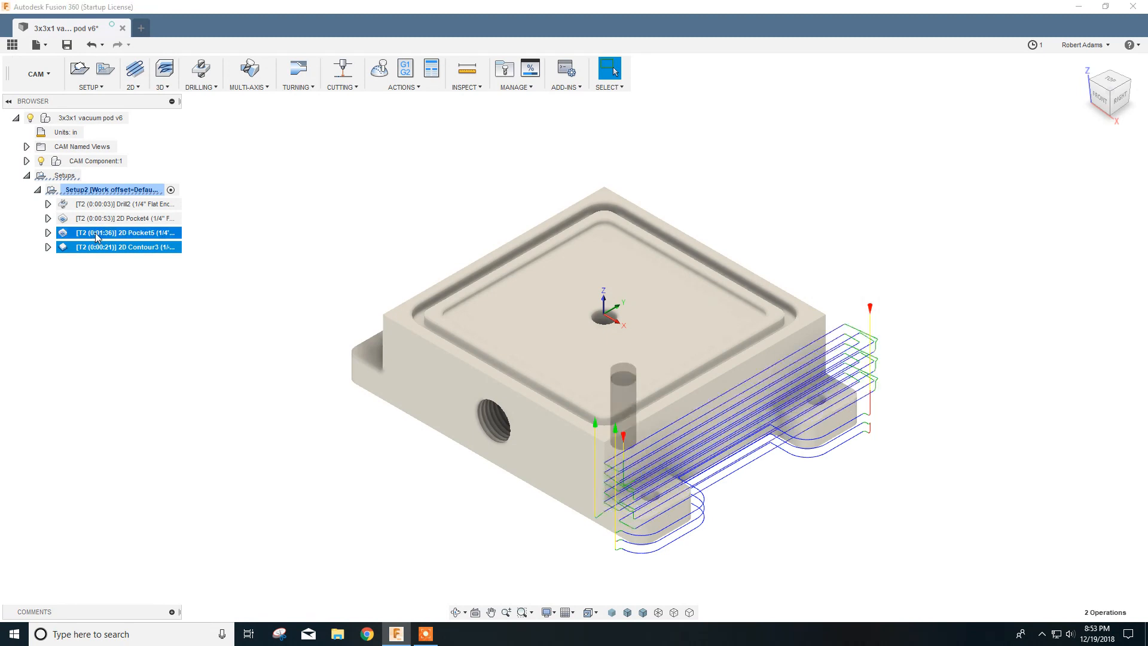
click(379, 69)
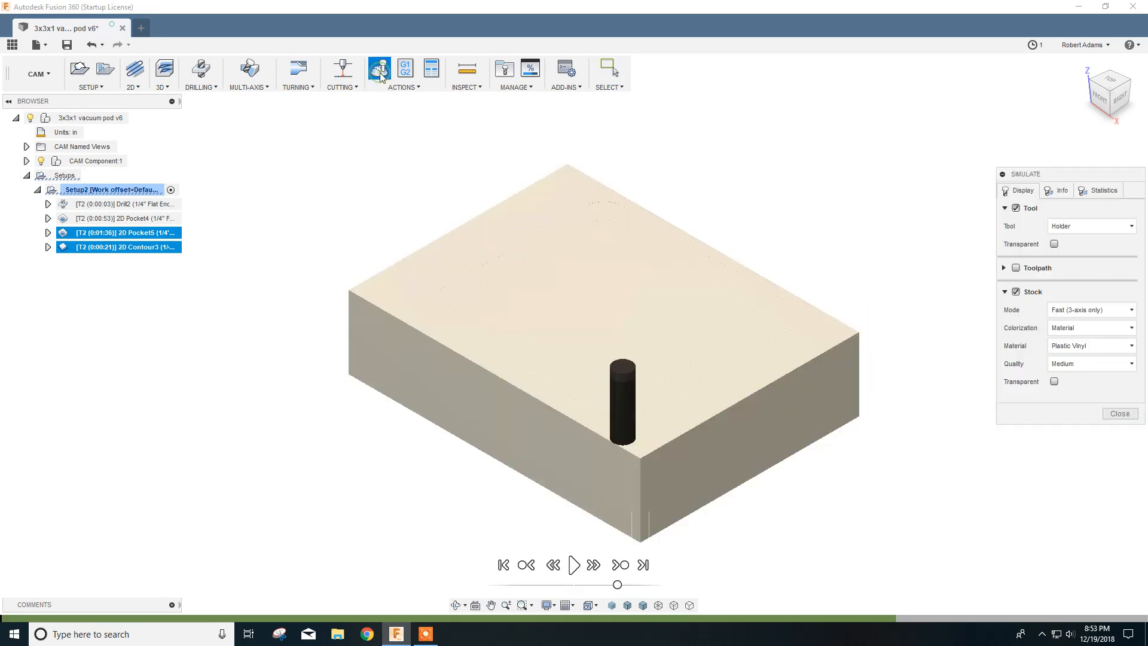
click(574, 565)
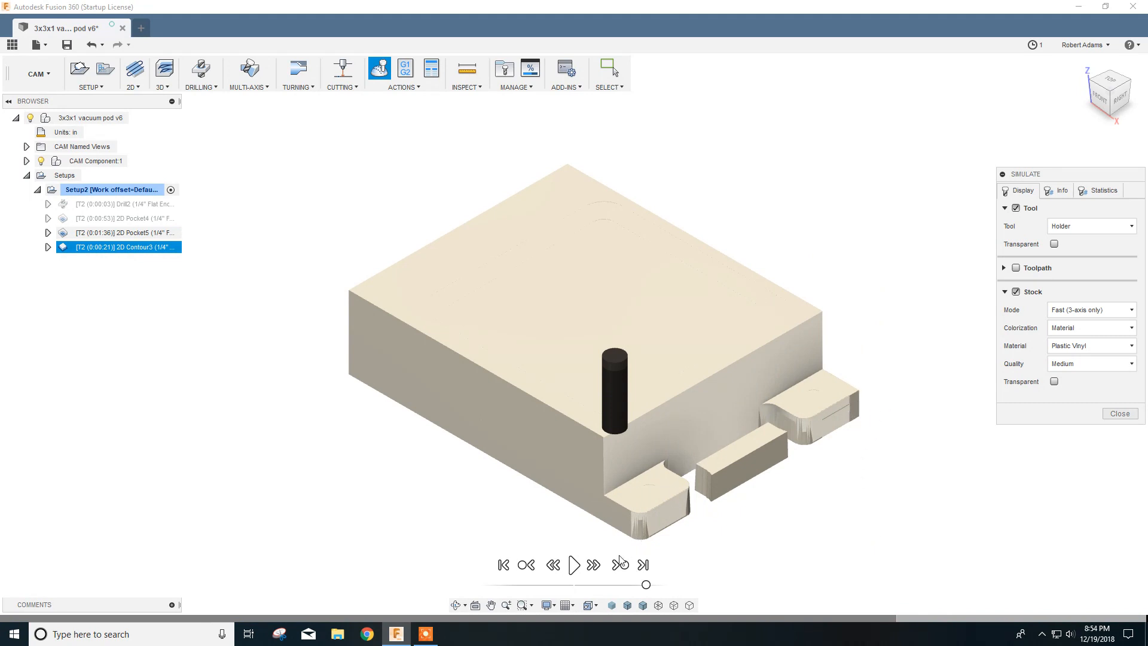
click(1113, 414)
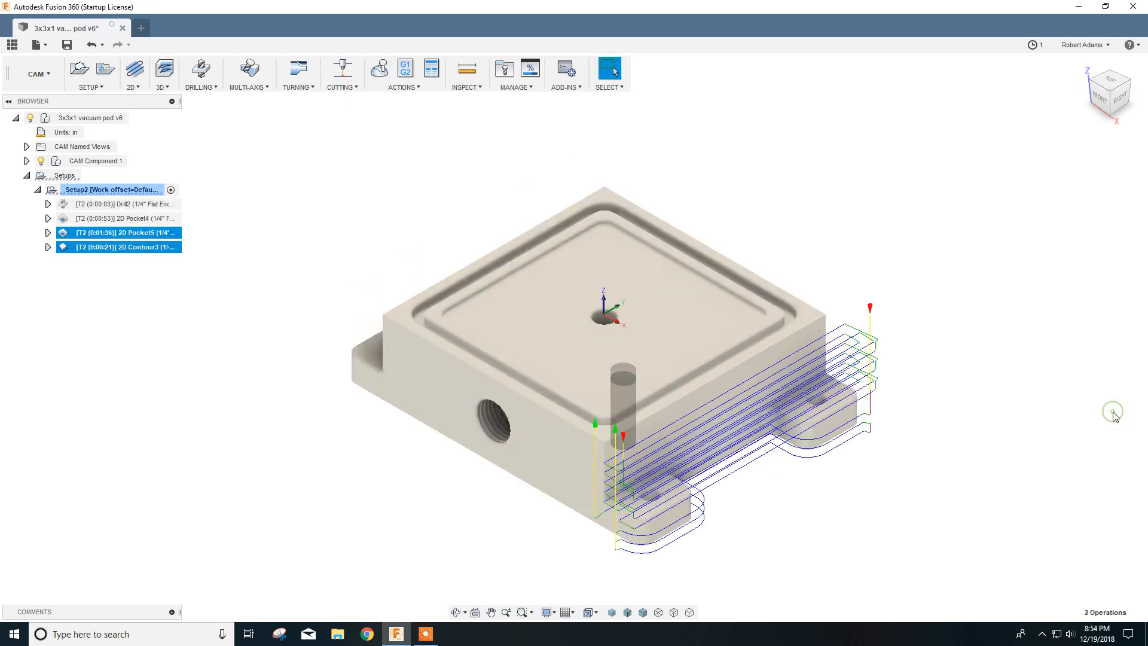
click(93, 305)
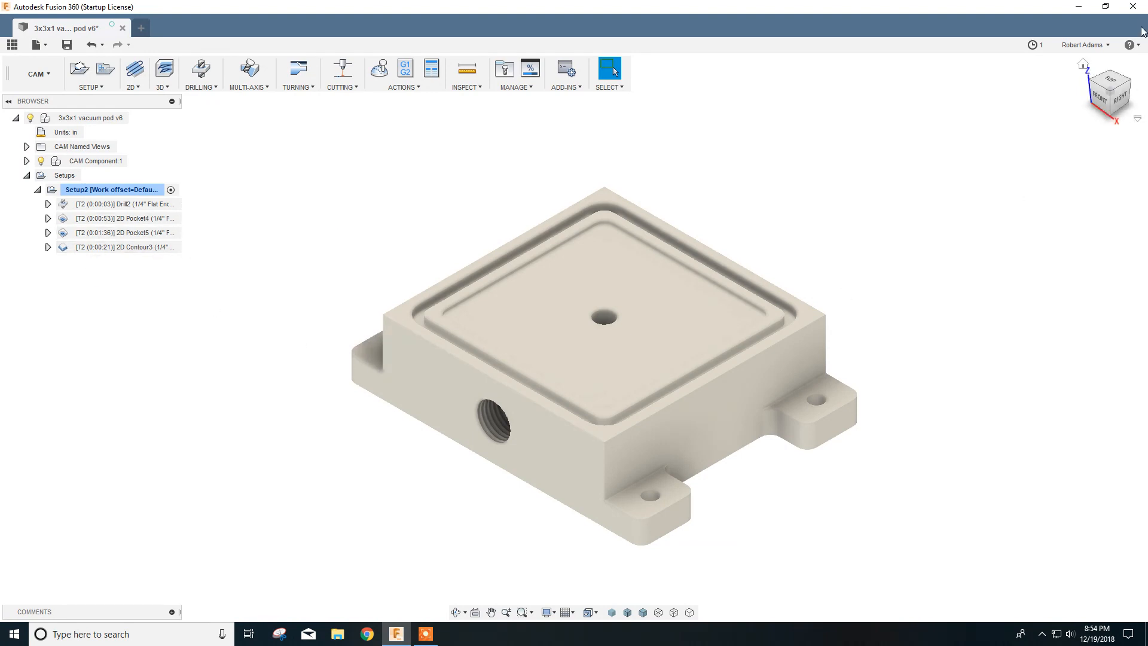
- Duplicate the 2D Pocket5 operation to reuse it on the pod's opposite side
click(1101, 107)
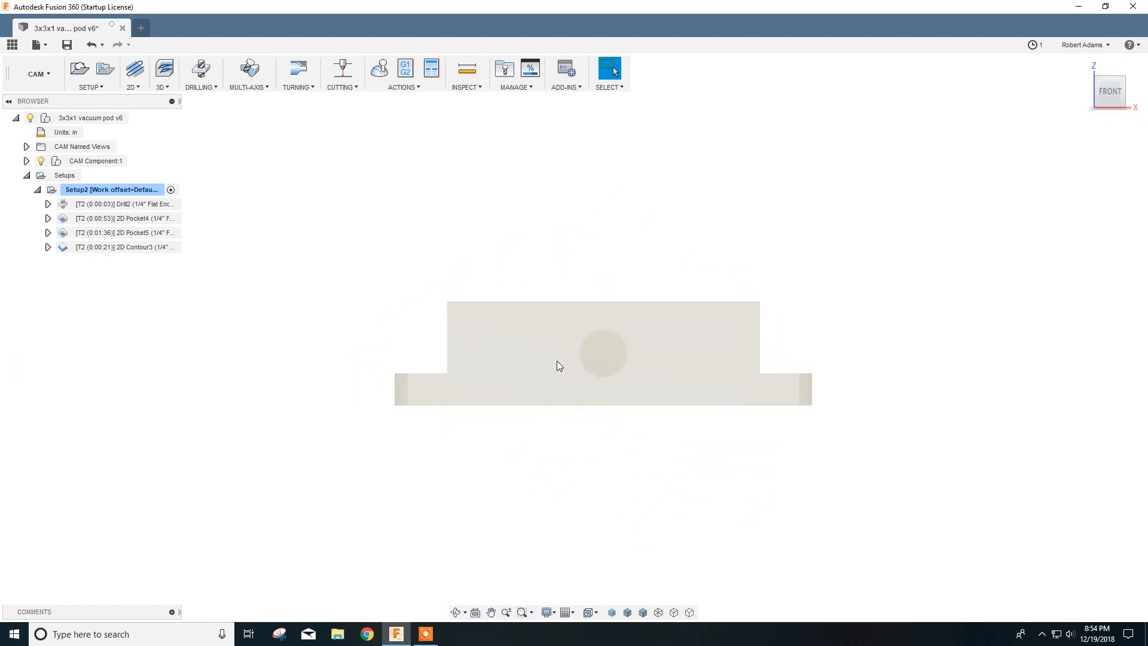
shift+middle_drag(557, 360, 612, 385)
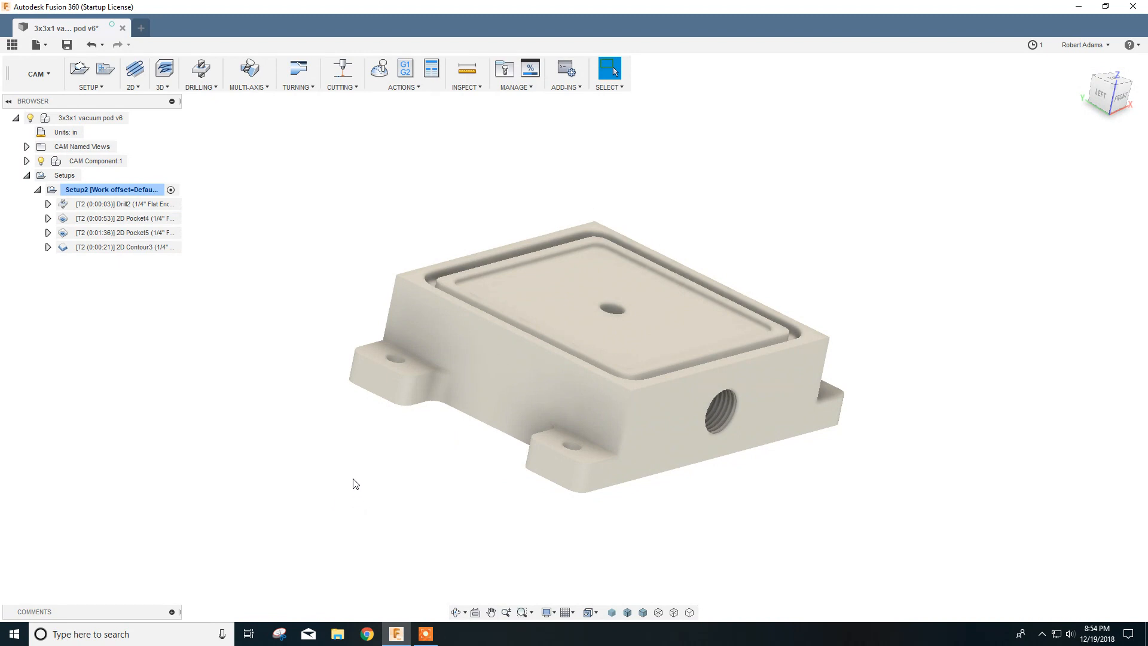
click(108, 234)
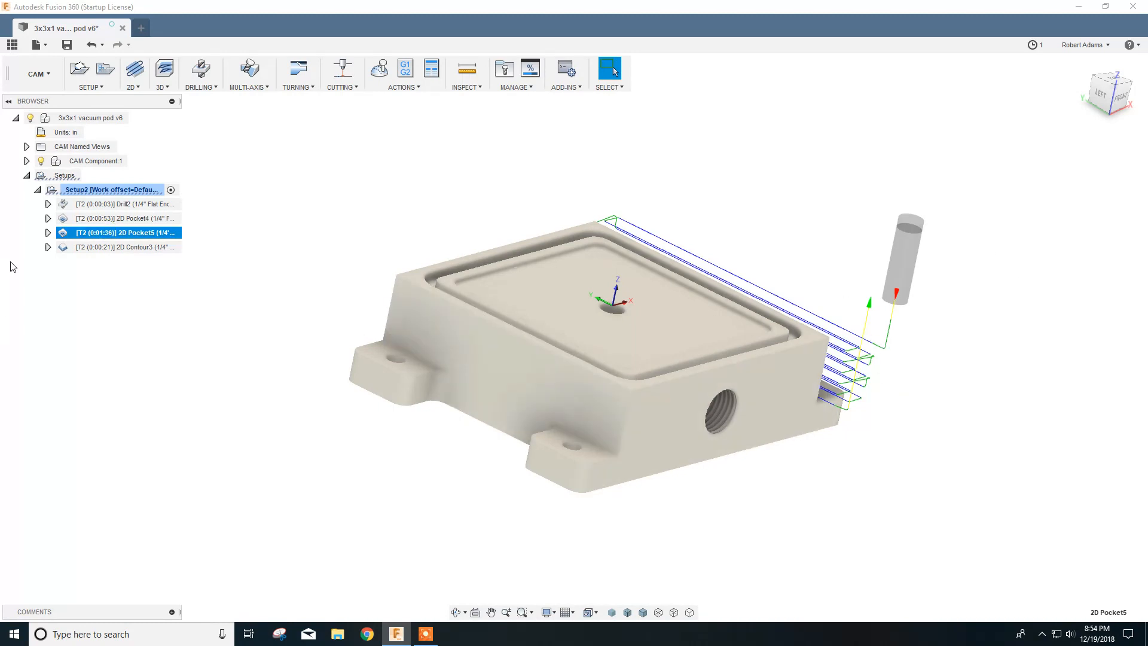
right_click(96, 236)
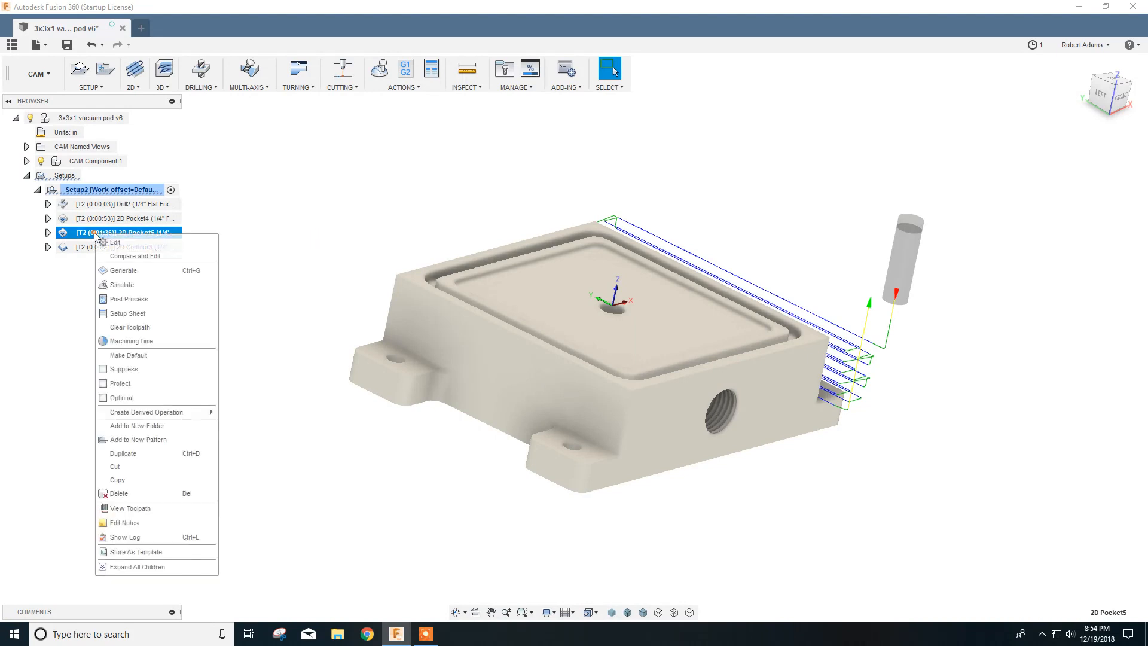
click(122, 455)
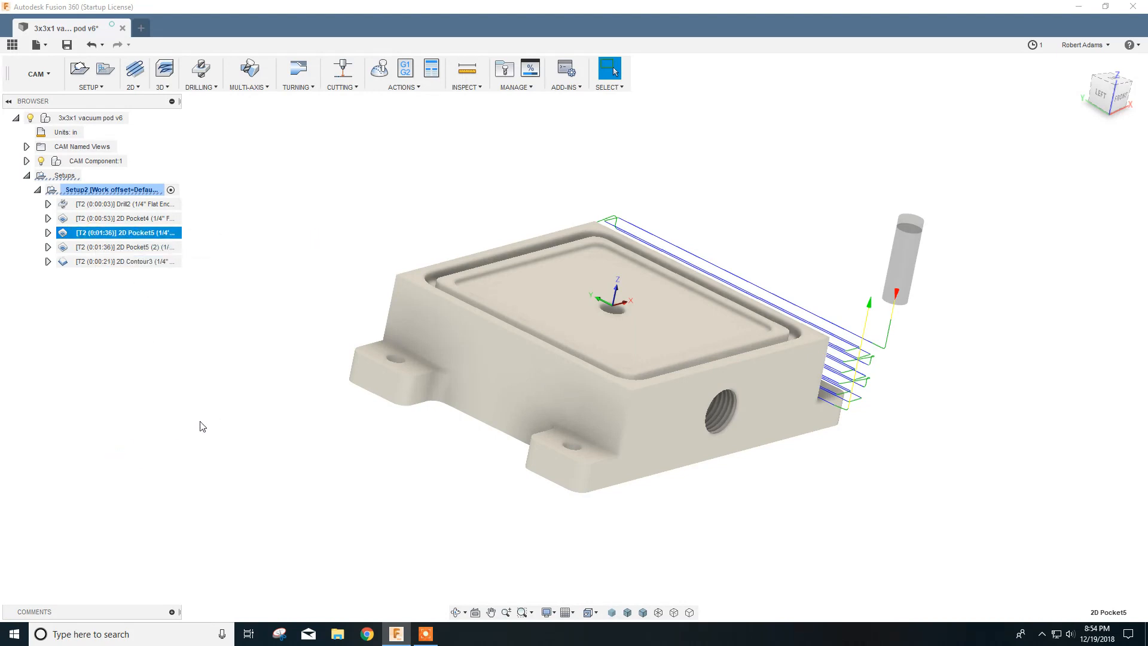
click(187, 400)
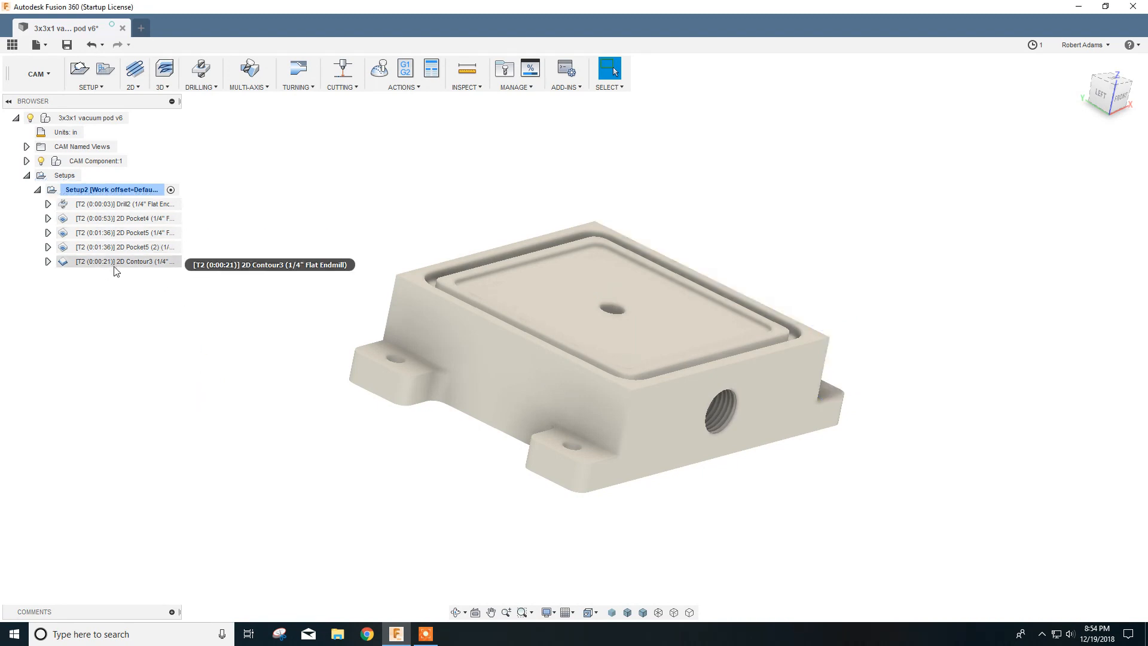
- Move the duplicated pocket operation below 2D Contour3 in the setup and check the original pocket and contour toolpaths
click(117, 247)
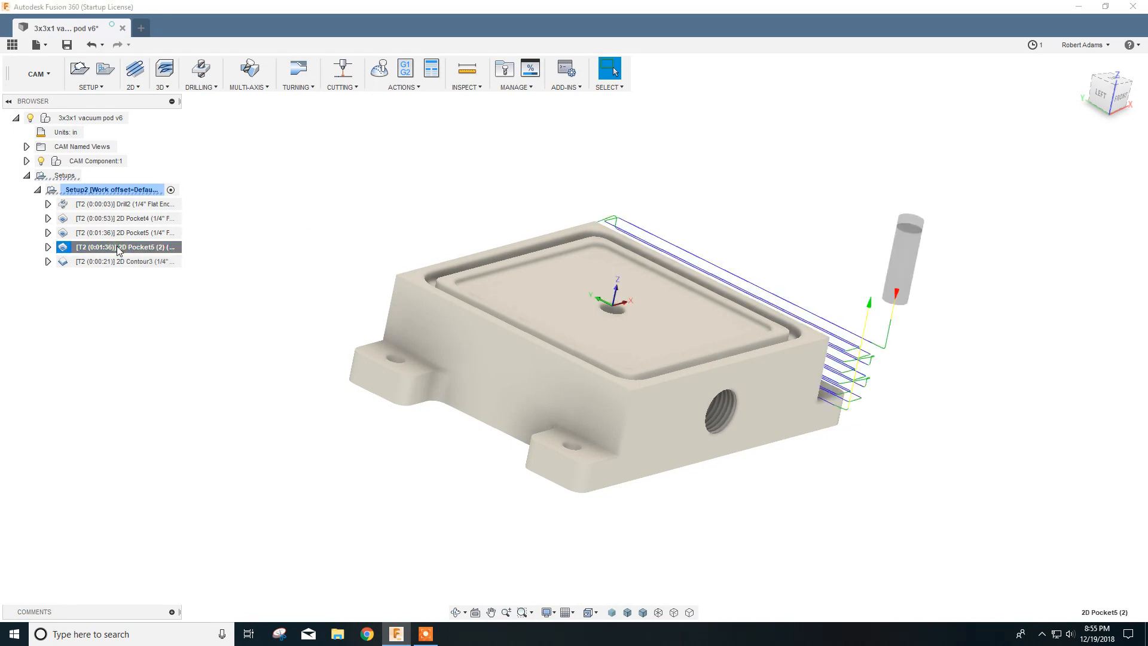
drag(117, 252, 108, 269)
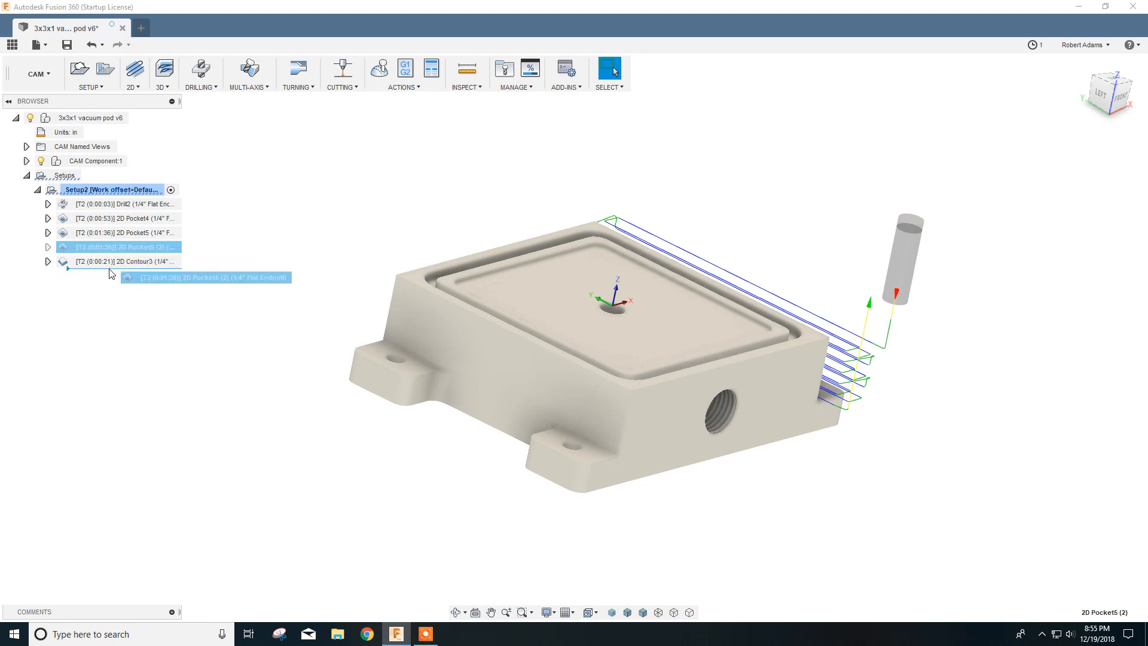
drag(109, 273, 110, 273)
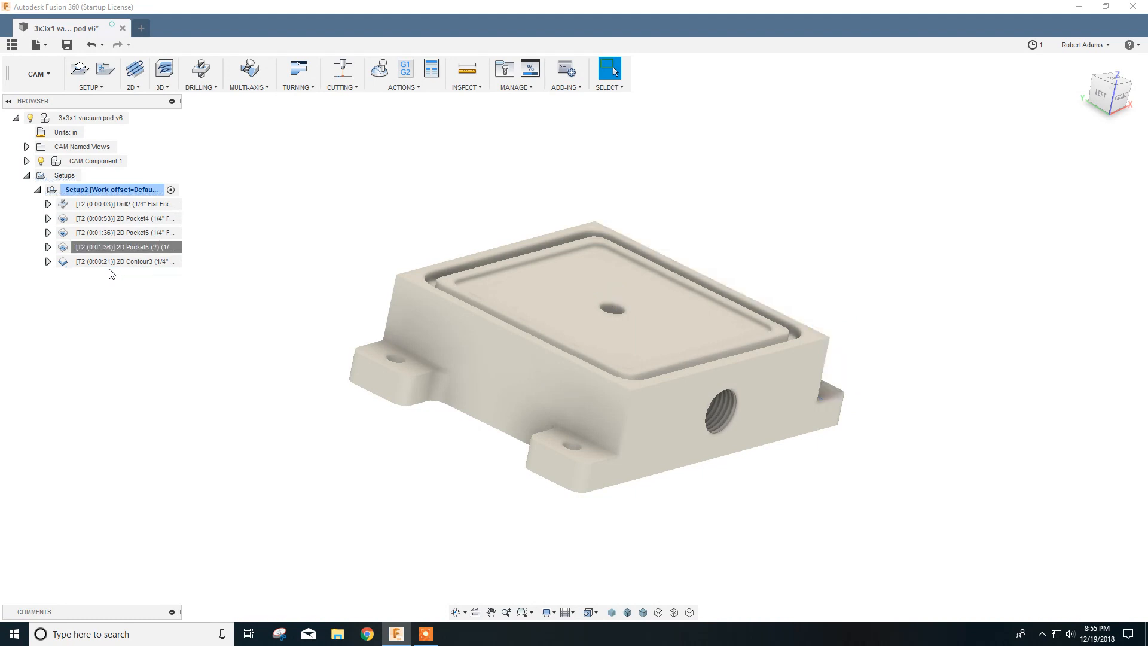
click(128, 234)
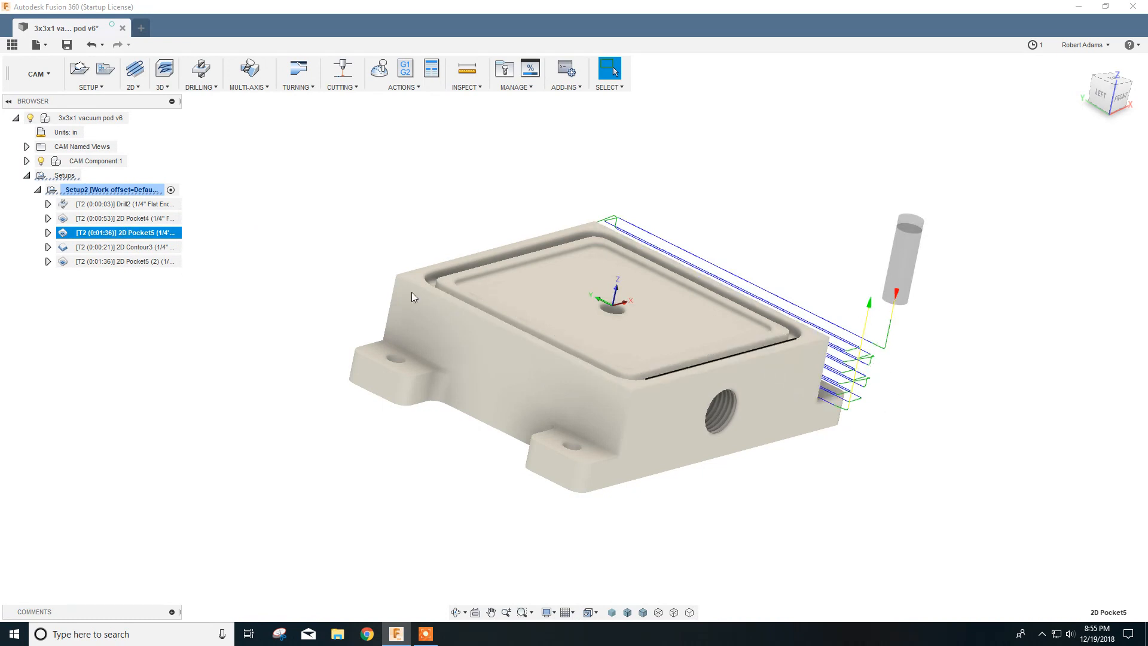
click(141, 248)
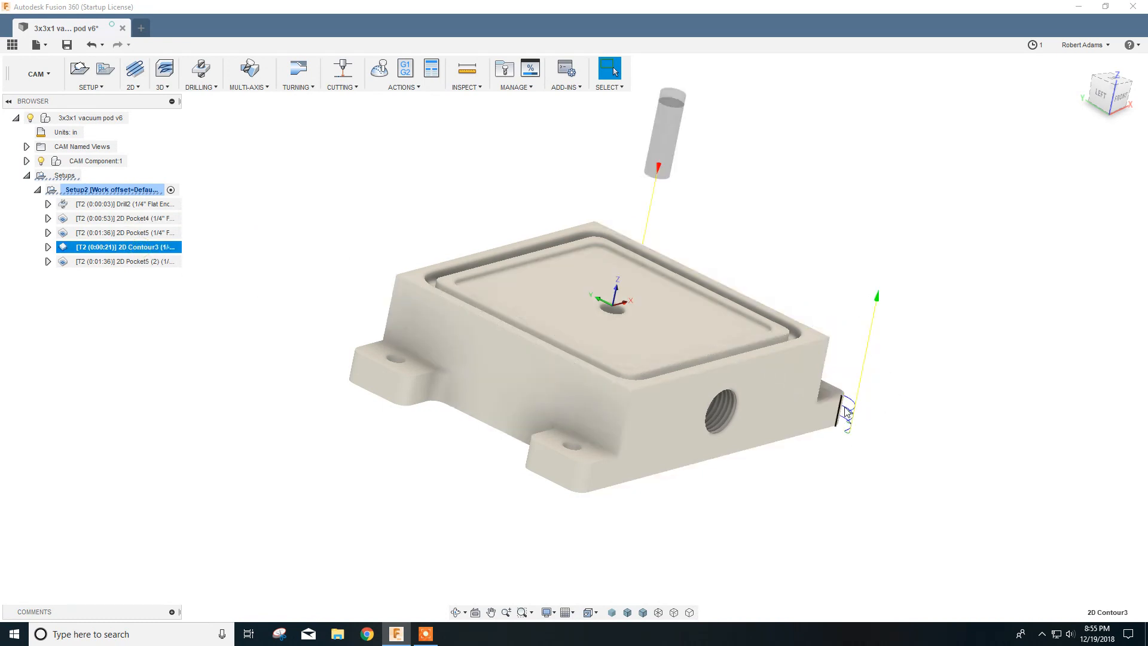
- Open the duplicated 2D Pocket5 (2) operation for editing and bring up its geometry selections
click(123, 264)
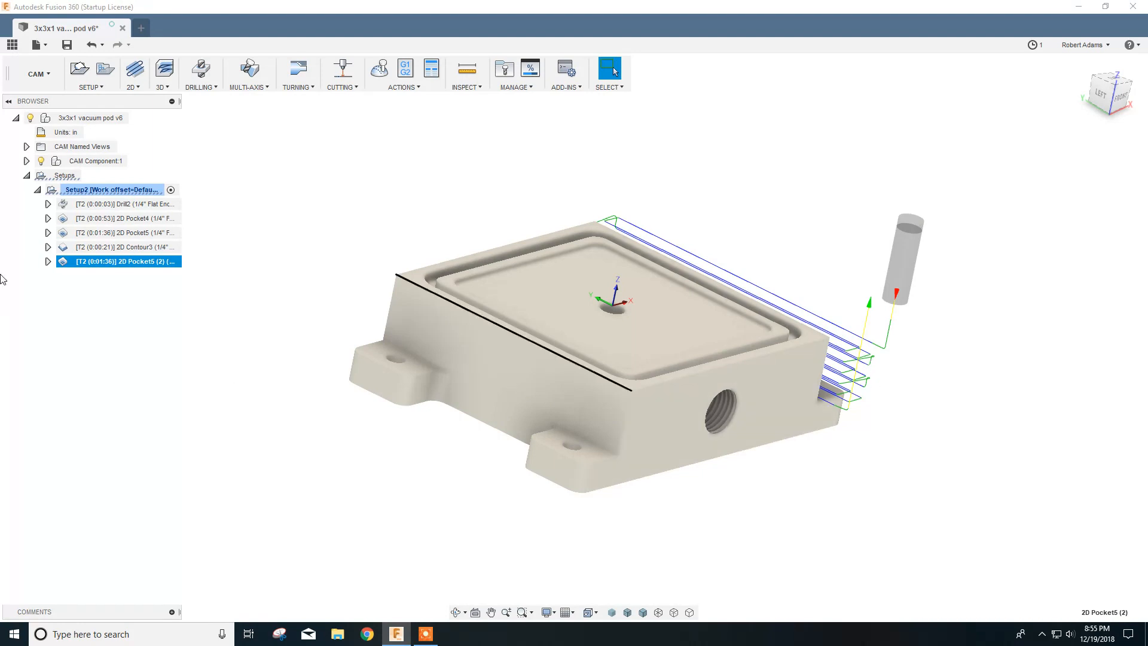
right_click(101, 263)
click(122, 274)
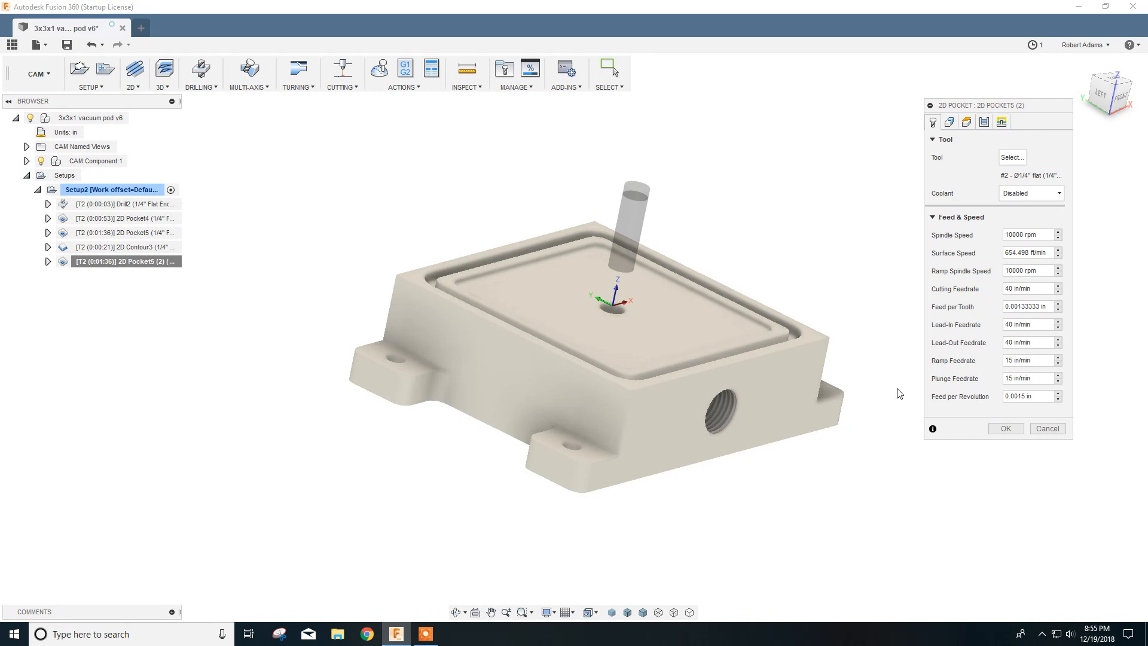
click(950, 123)
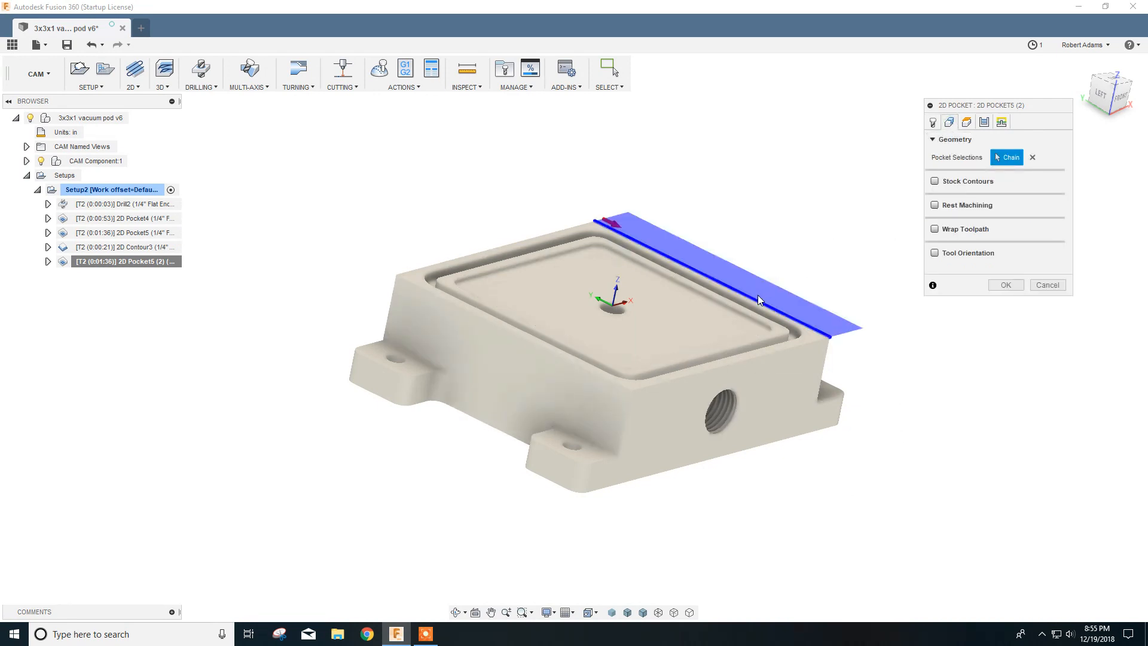
click(528, 343)
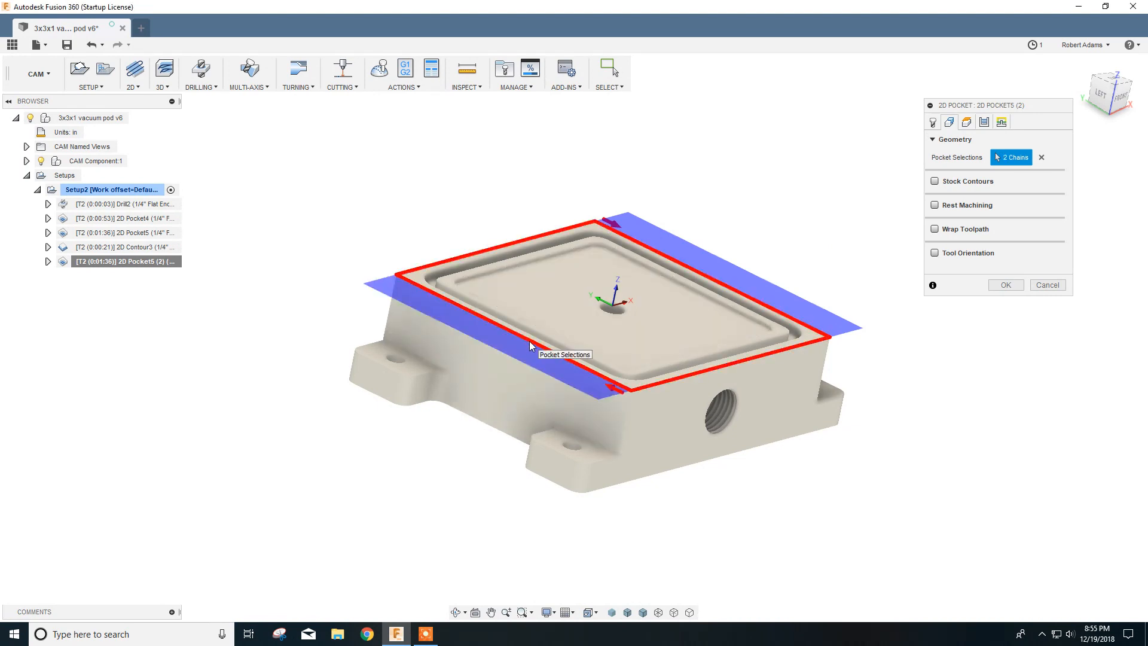
click(529, 345)
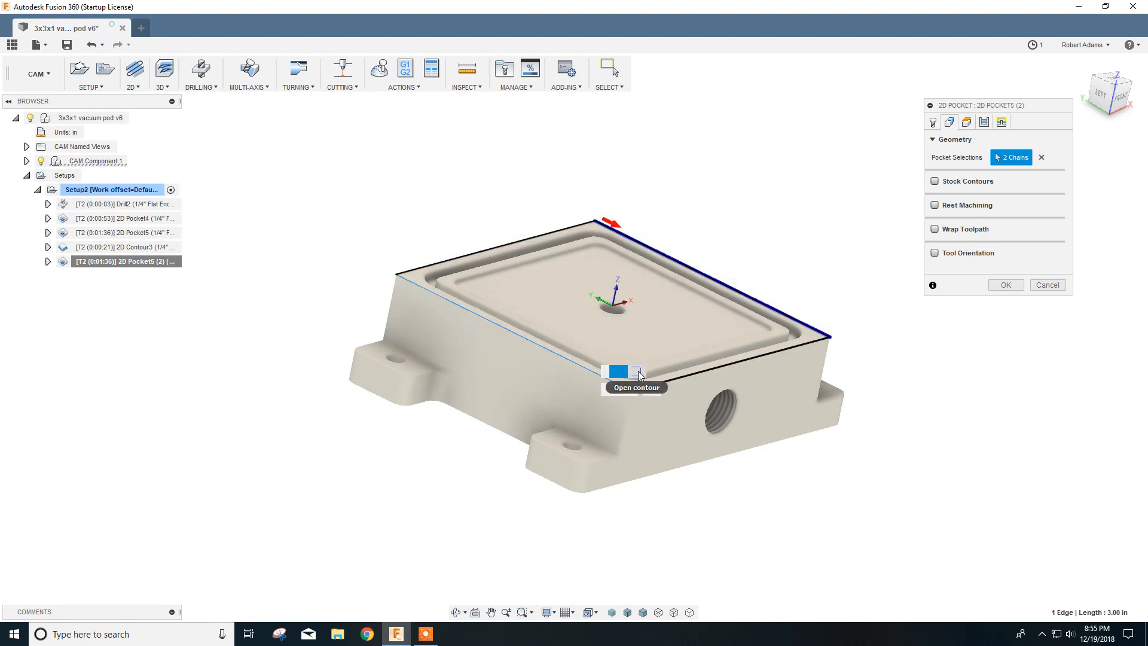
click(609, 389)
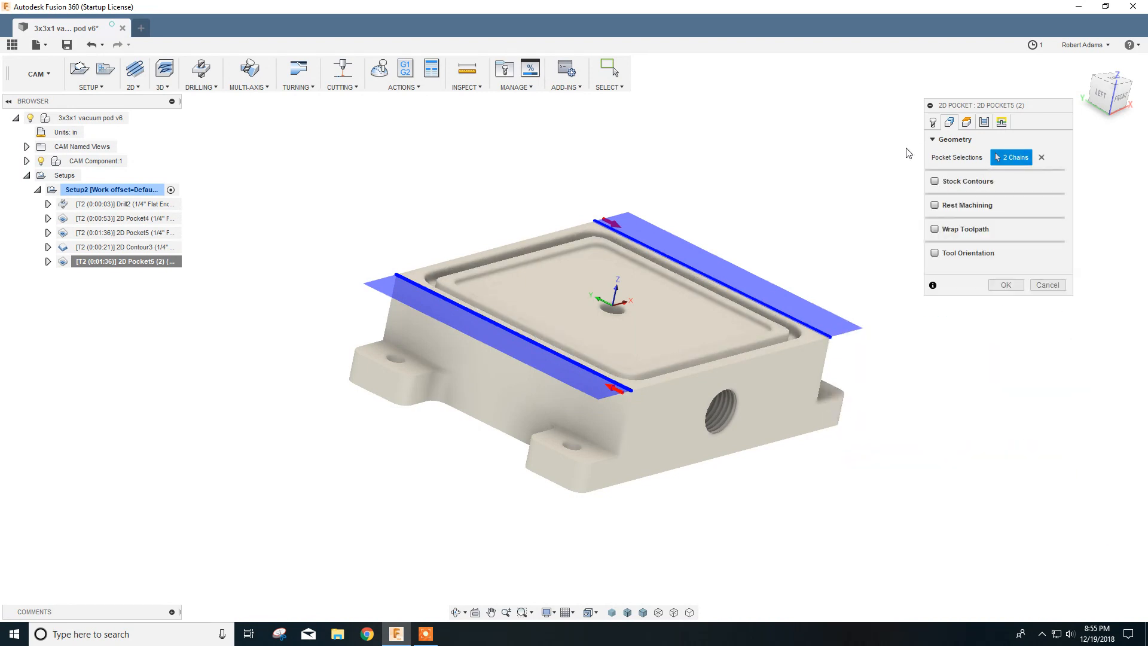
- Replace the pocket selections of 2D Pocket5 (2) with a single open contour along the upper edge of the pod's left side, and apply the change
click(1042, 159)
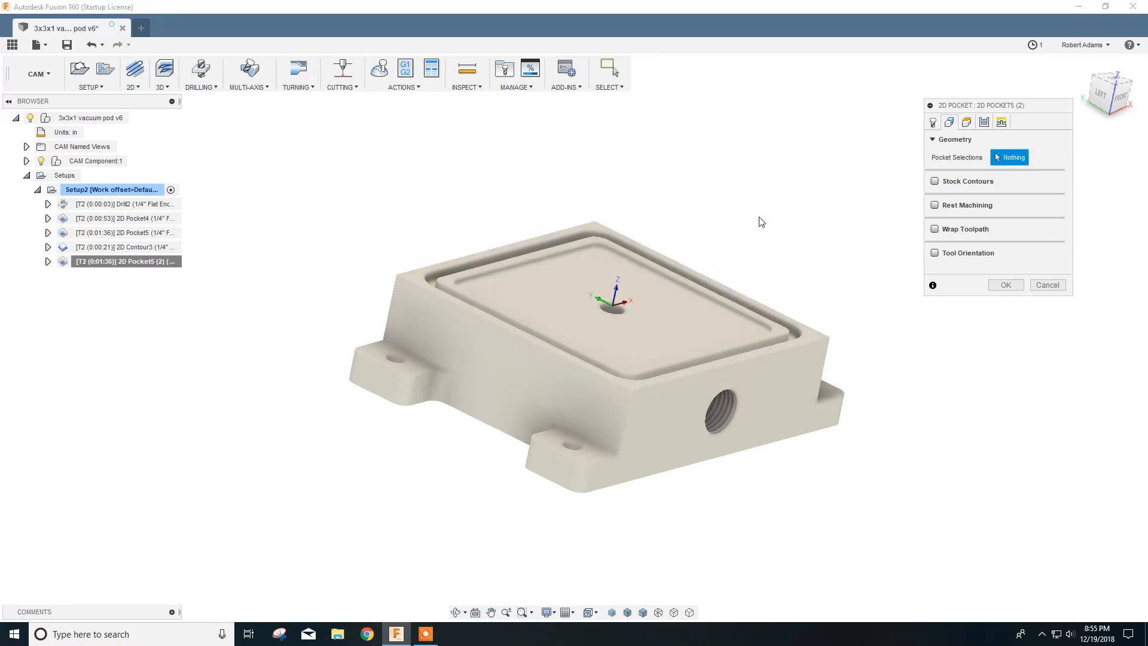
click(533, 345)
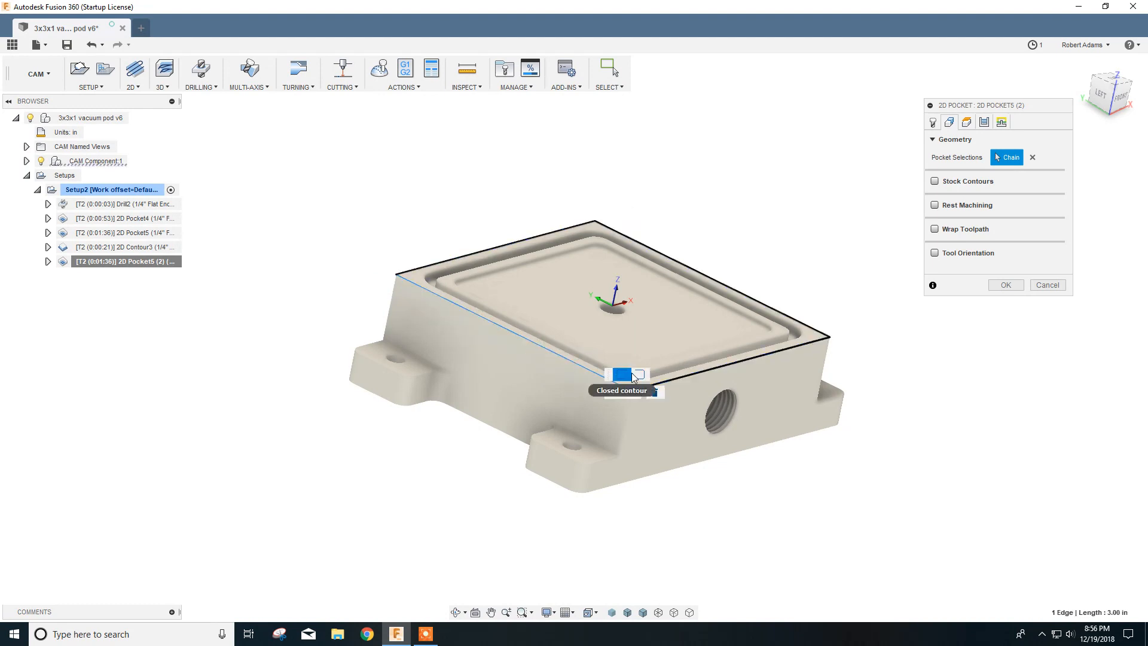
click(612, 392)
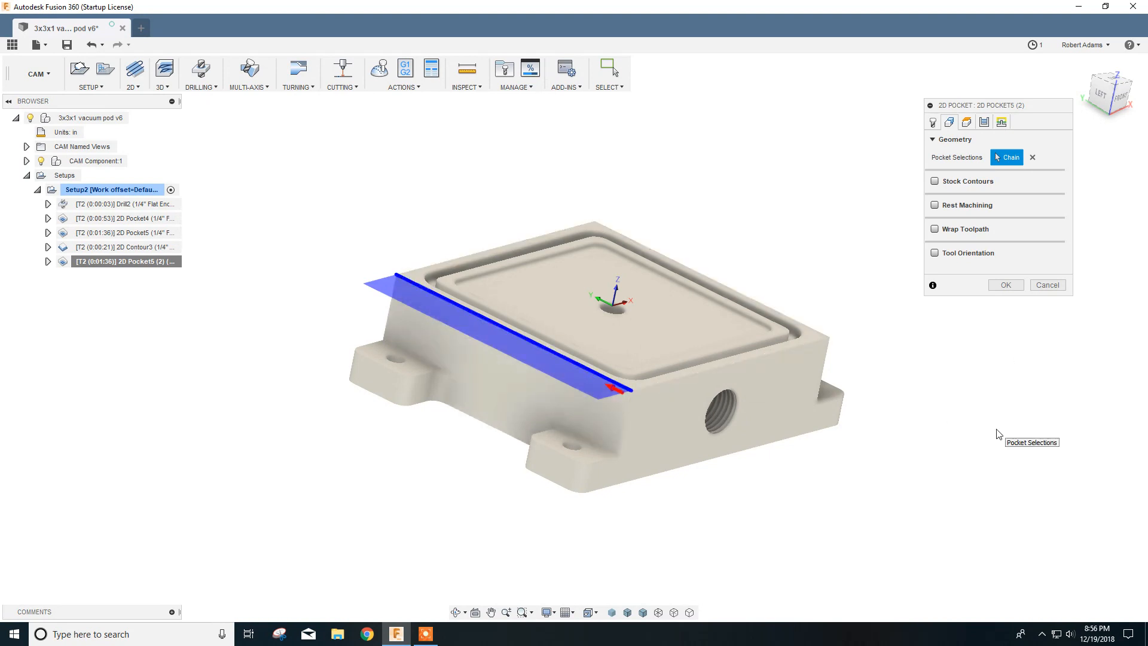
click(1006, 285)
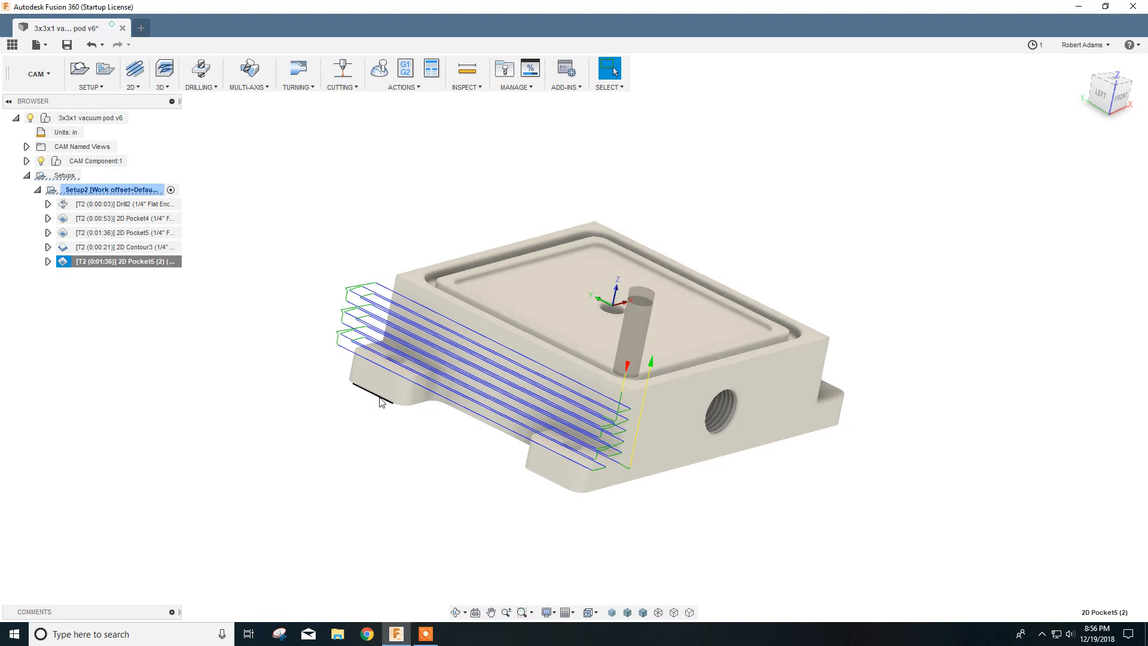
click(142, 327)
- Duplicate the 2D Contour3 operation and move the copy below 2D Pocket5 (2) in the setup
click(112, 248)
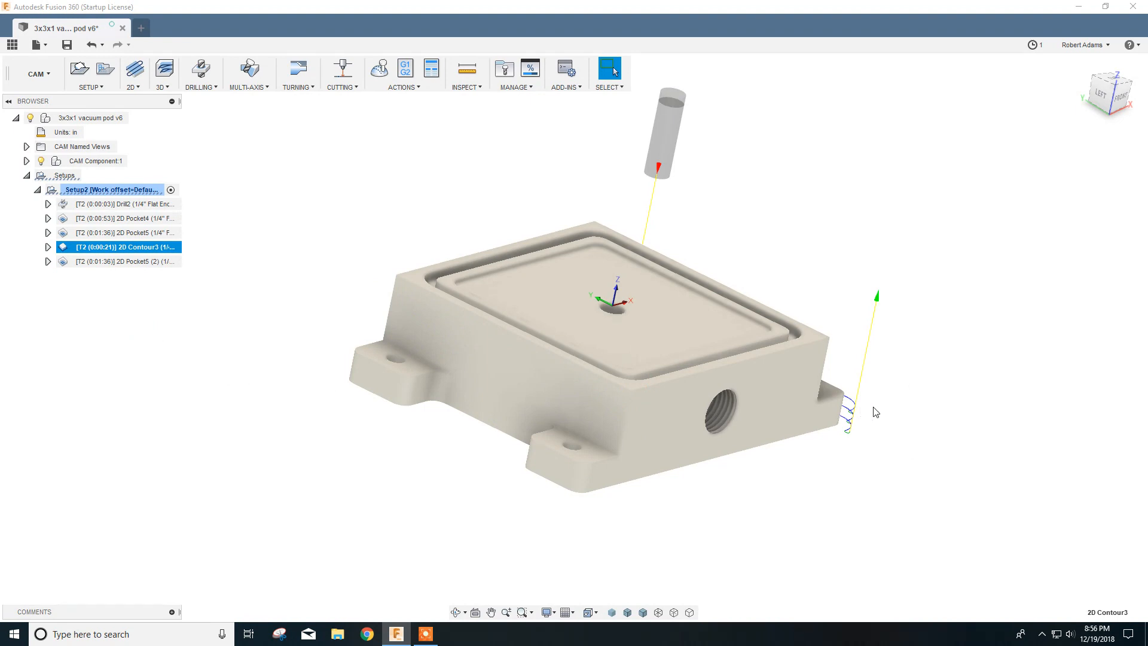
right_click(113, 247)
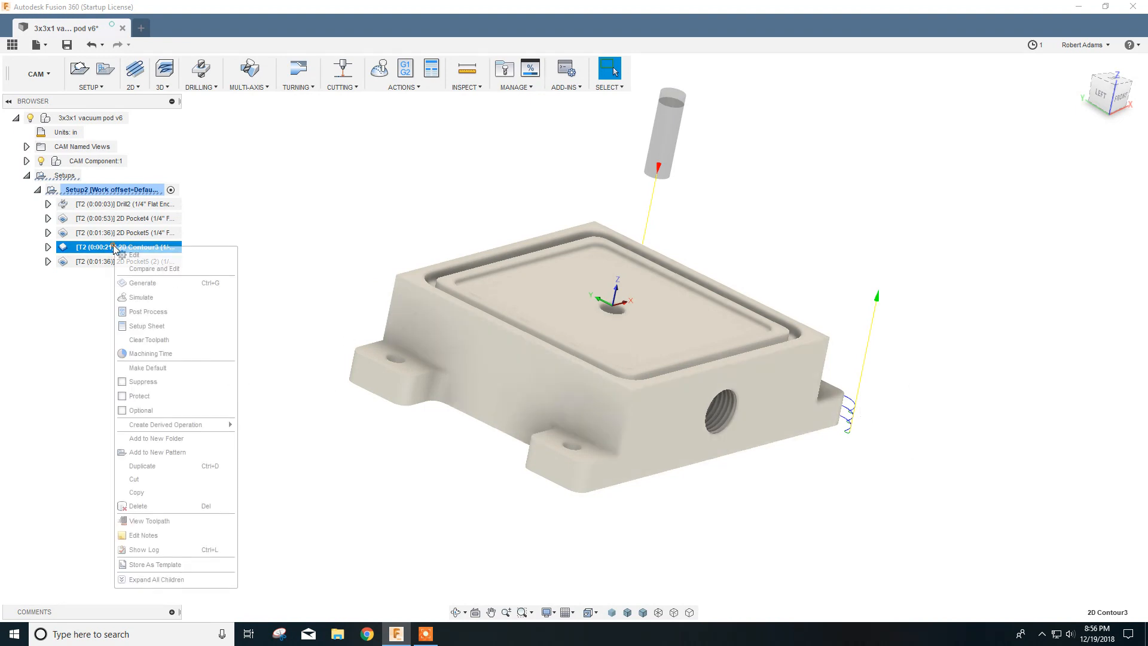
click(144, 466)
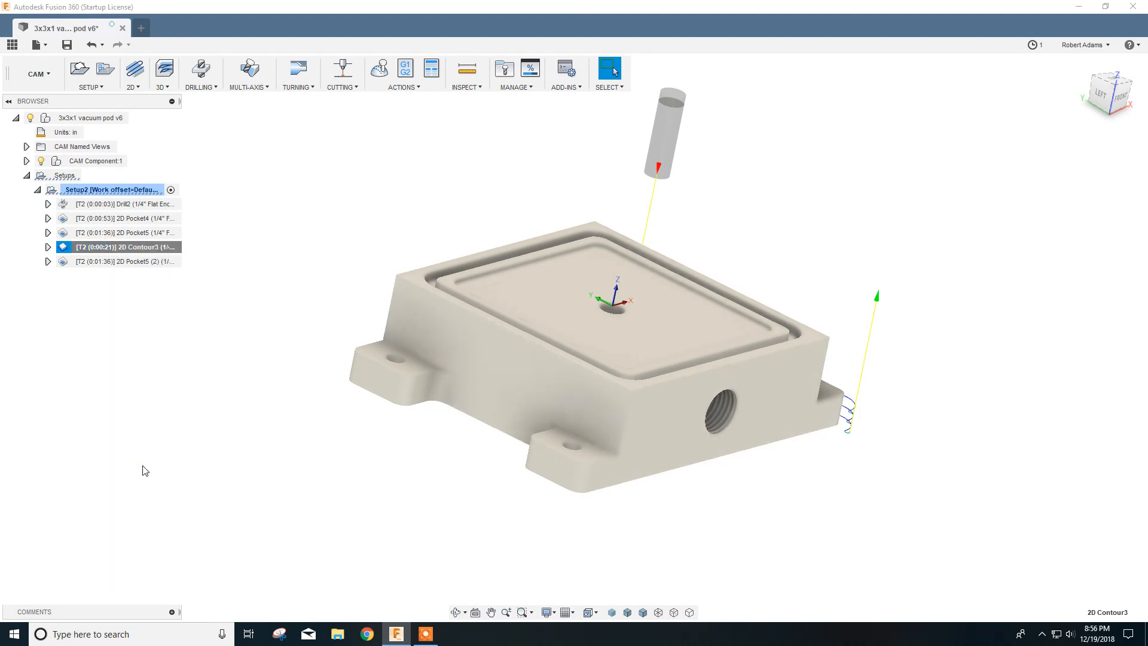
click(160, 378)
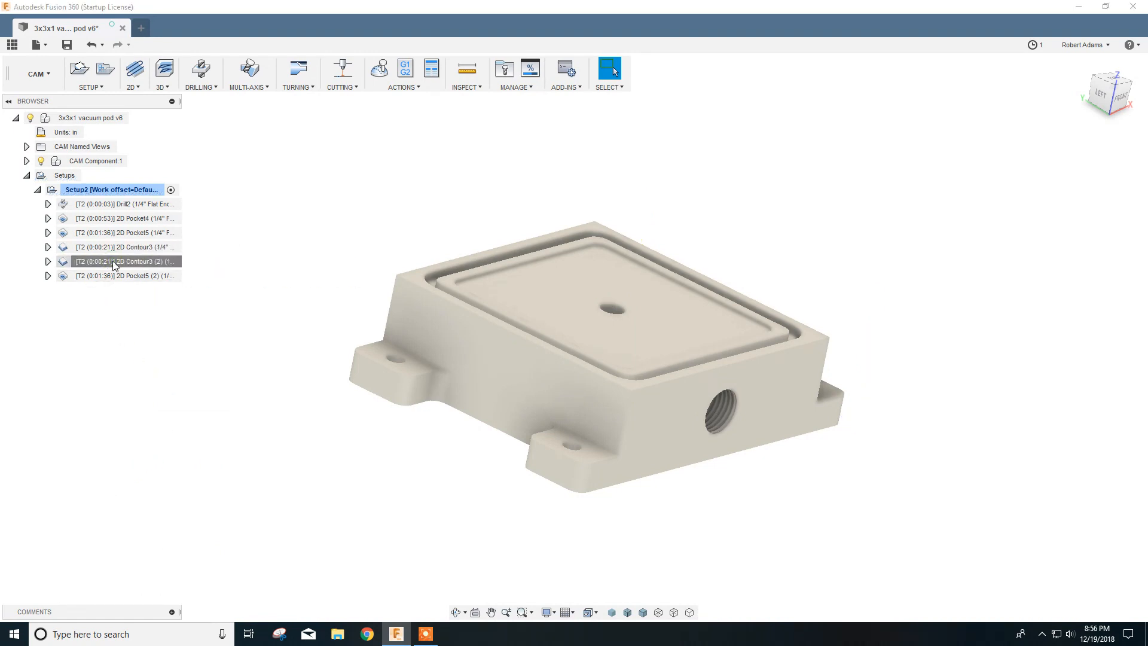
drag(110, 274, 105, 284)
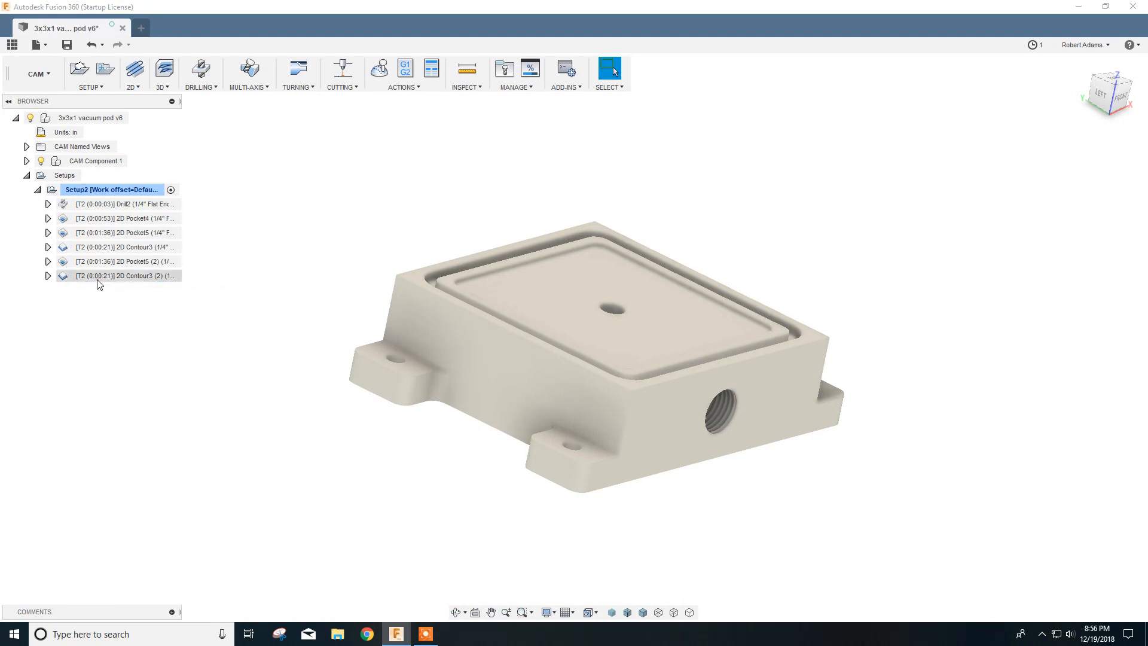
- Edit 2D Contour3 (2), clear its existing contour chains, and select the pod's bottom outline from the mounting foot at the front-left corner
click(101, 277)
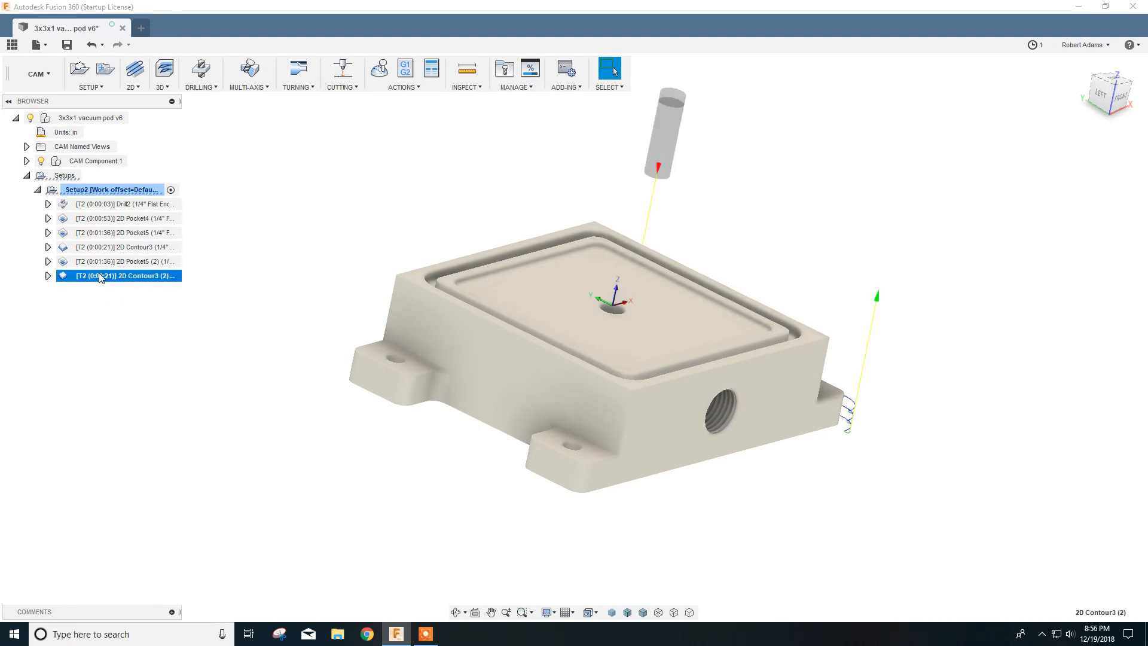
right_click(108, 277)
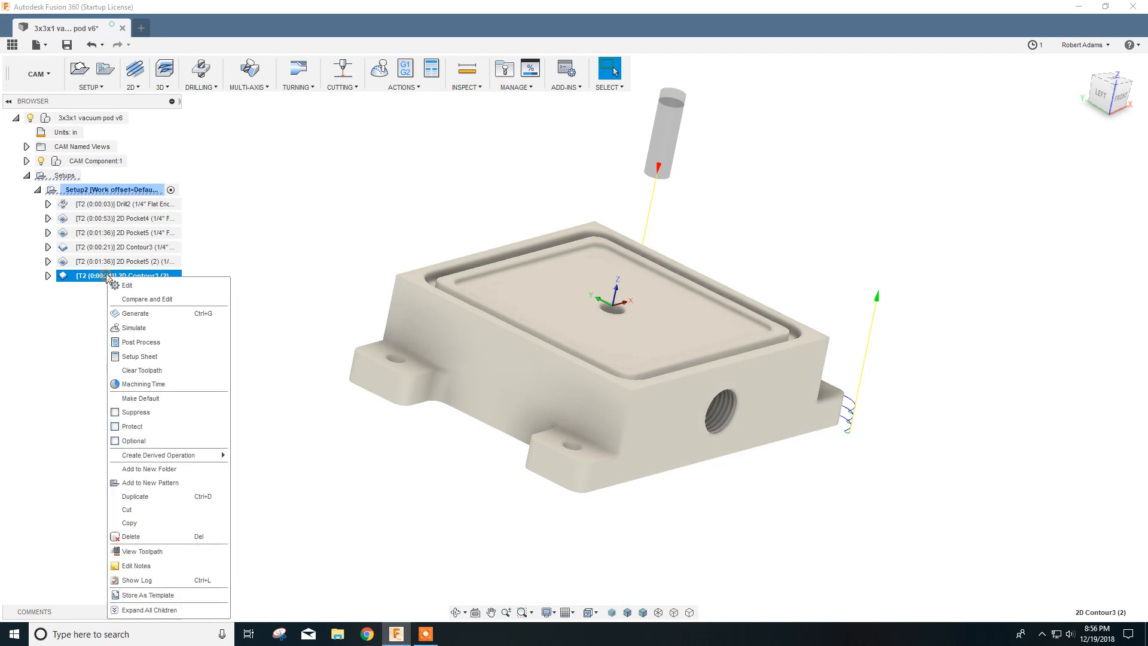
click(132, 288)
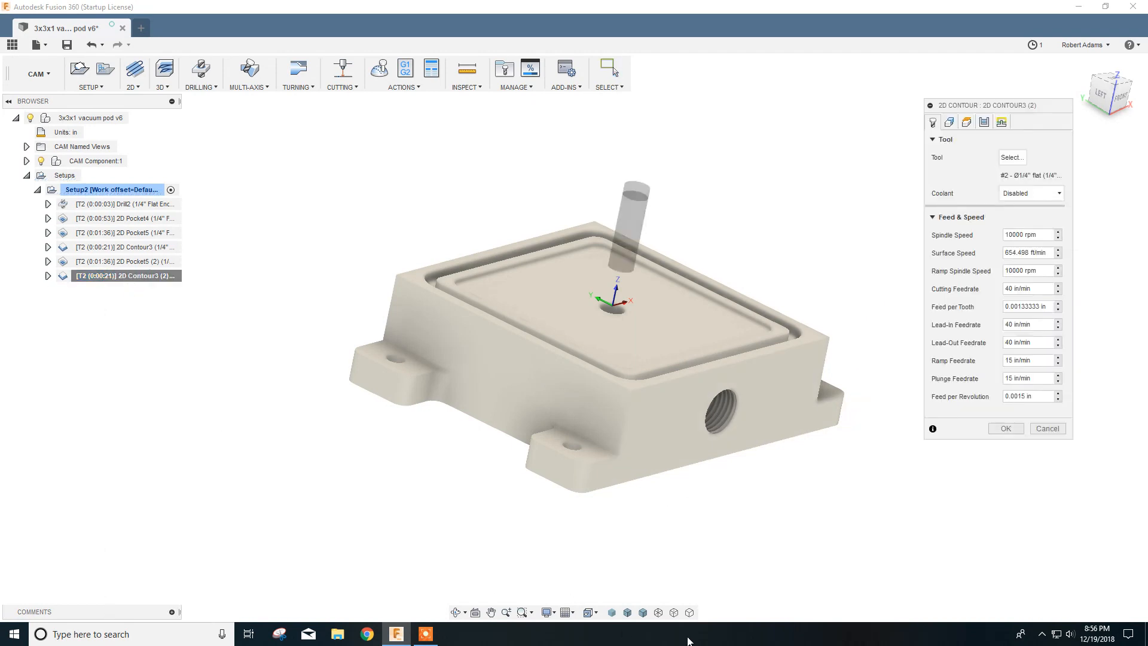
click(950, 123)
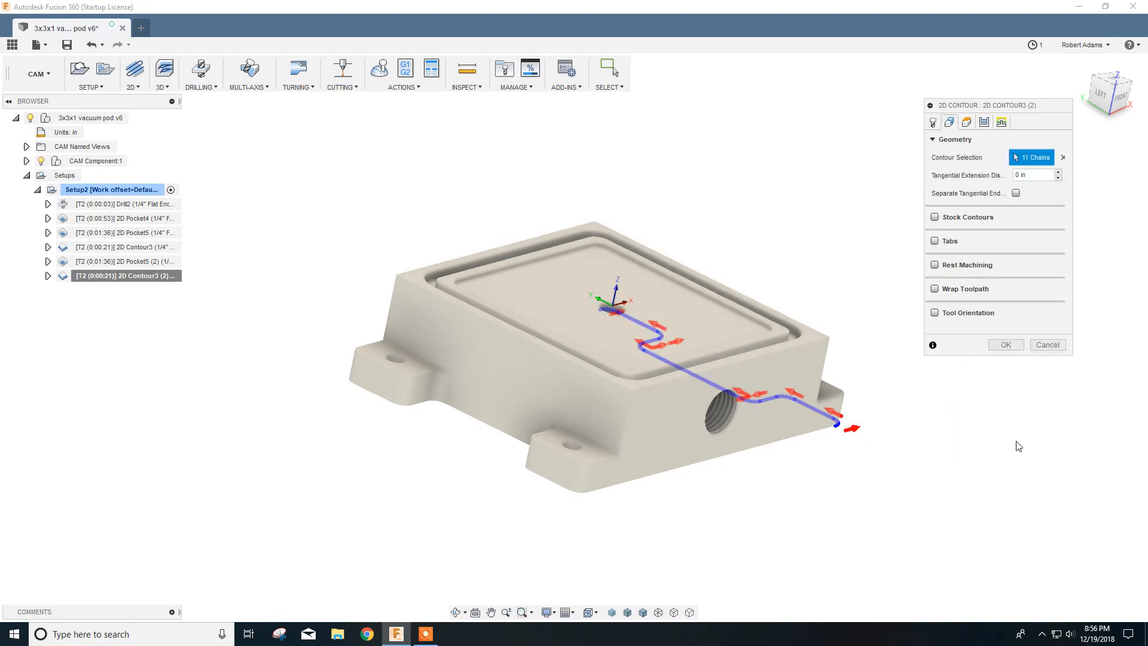
click(1063, 157)
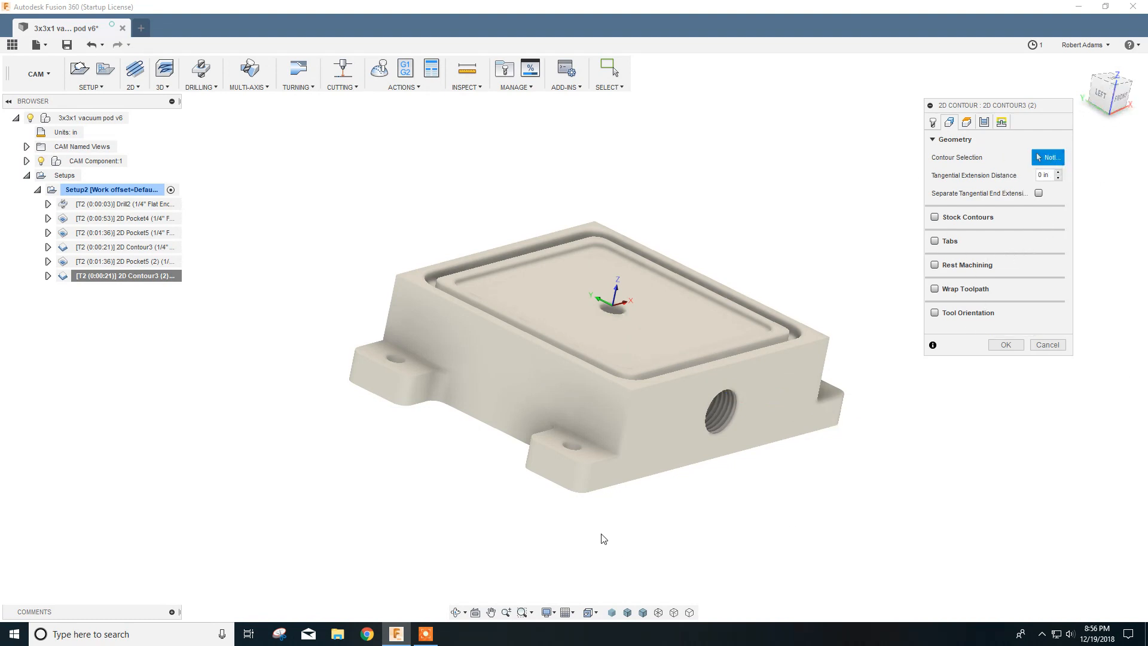
click(579, 496)
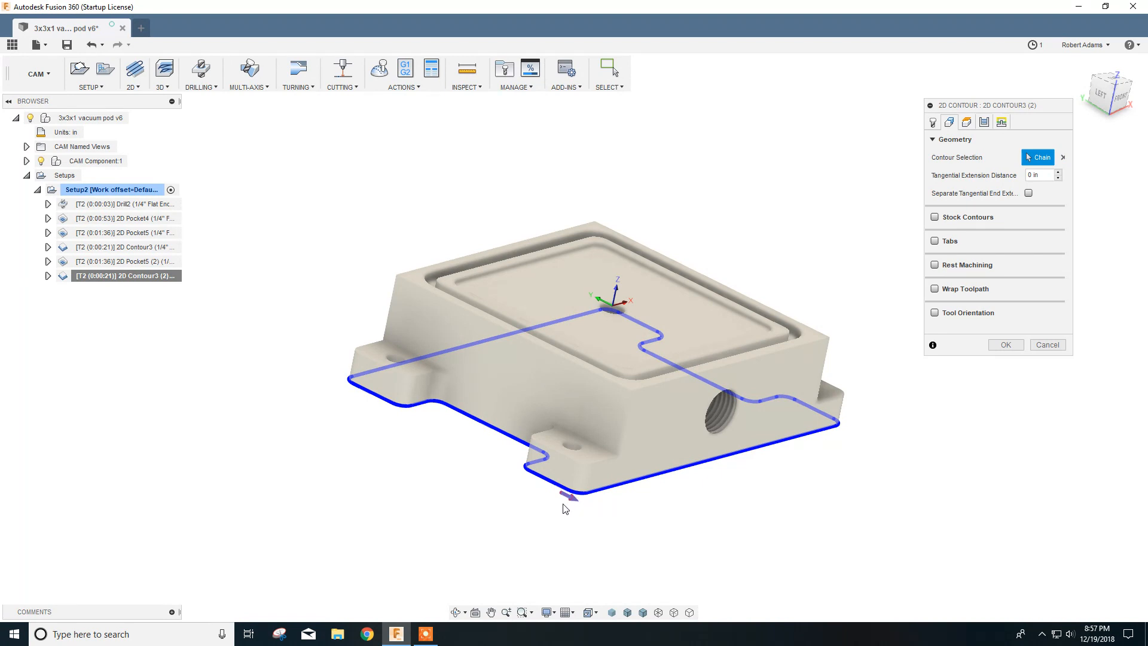
- Clear the existing contour selection and pick the first mounting tab's outer bottom corner arc next to the back face as an open contour
click(1062, 157)
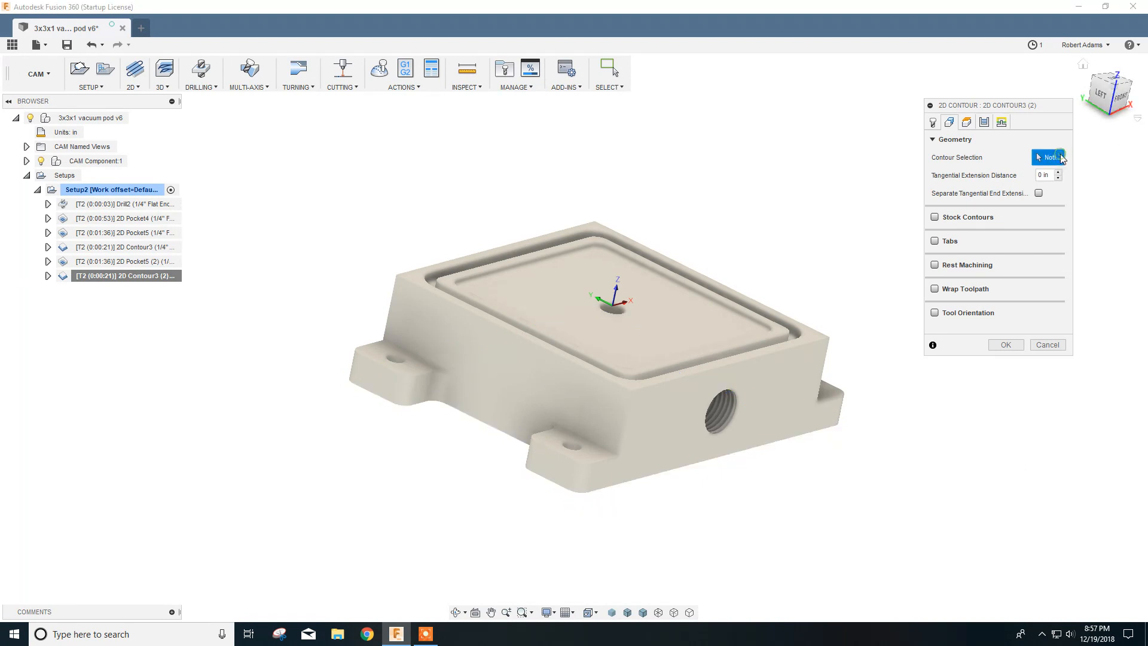
click(349, 383)
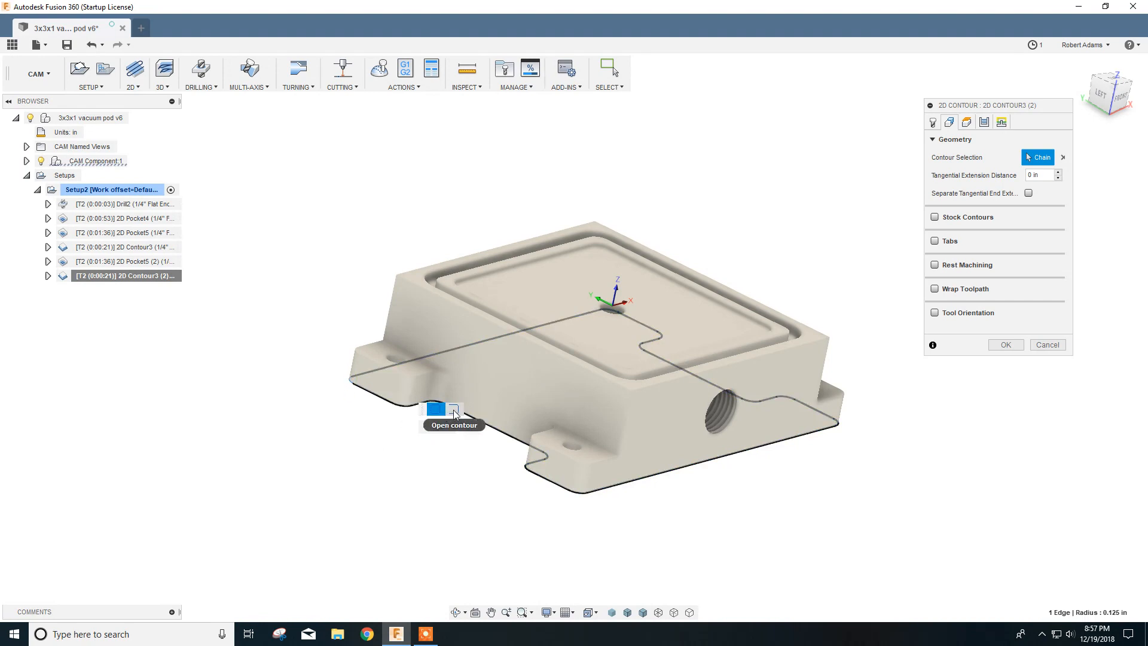
click(453, 411)
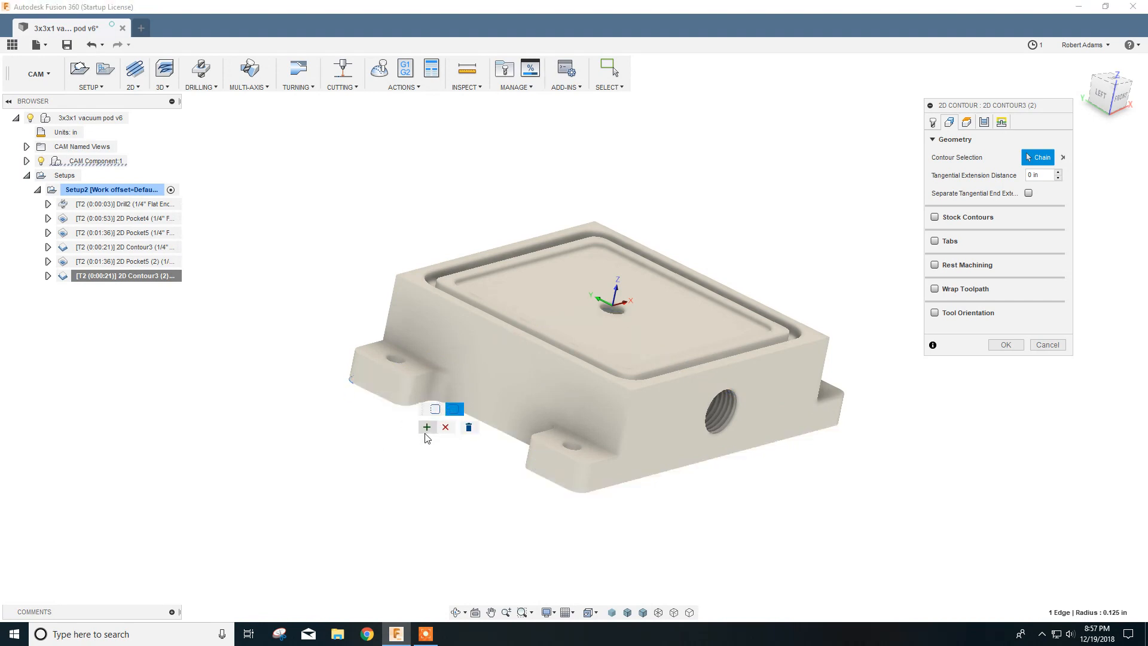
- Add the first tab's straight outer bottom edge and its adjoining corner arc as open contours
click(371, 400)
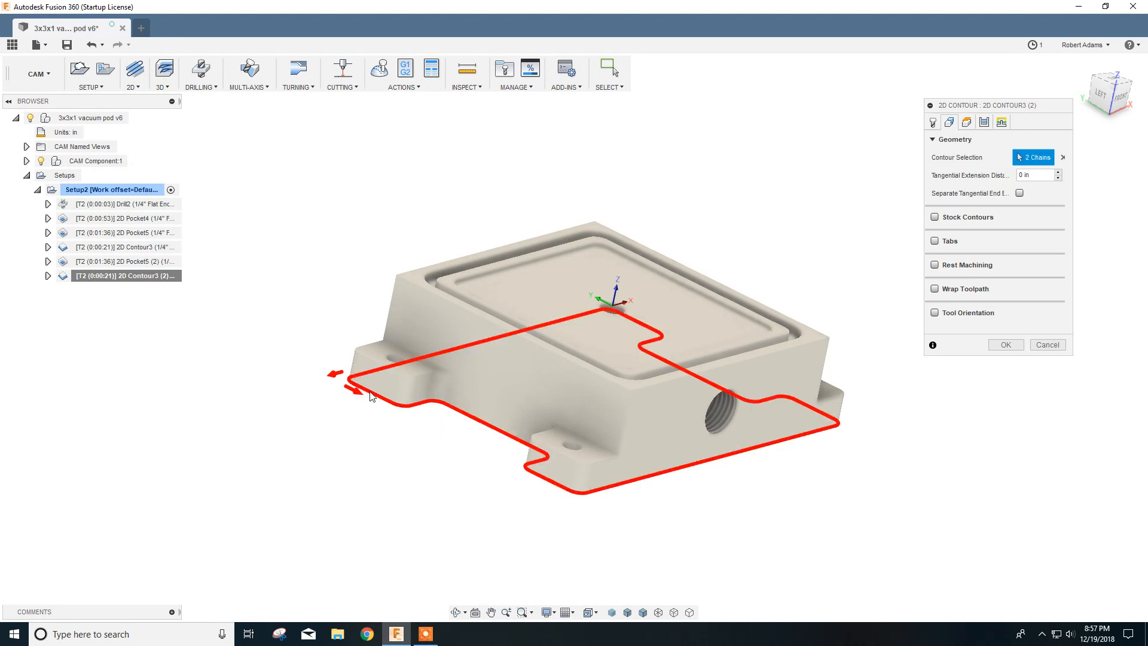
click(476, 424)
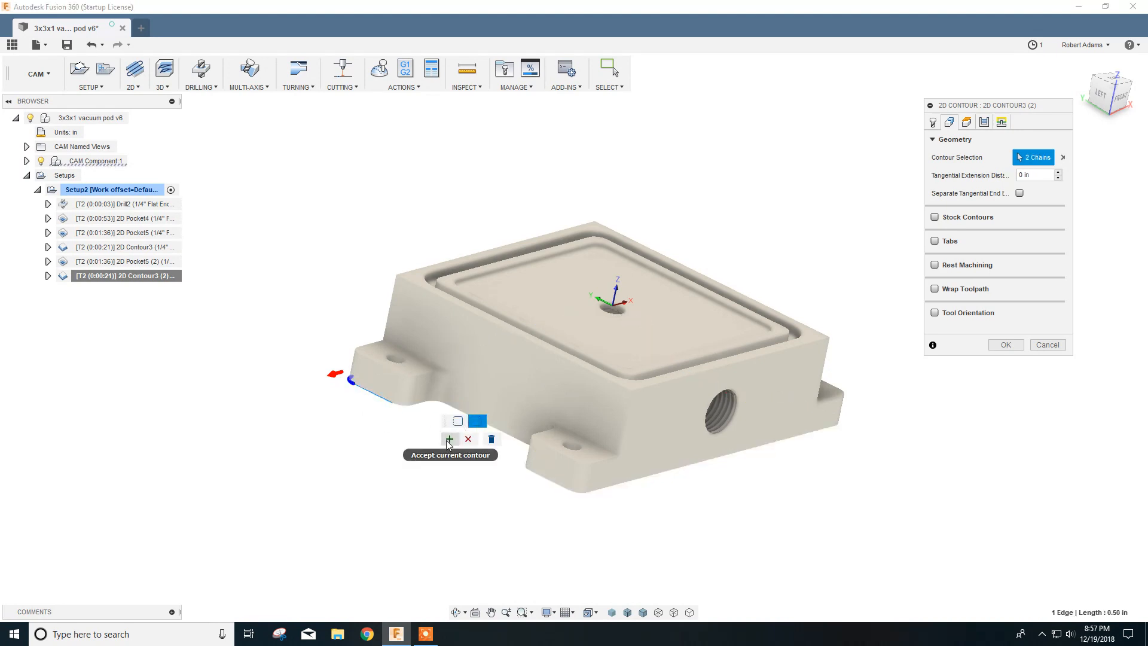
click(412, 415)
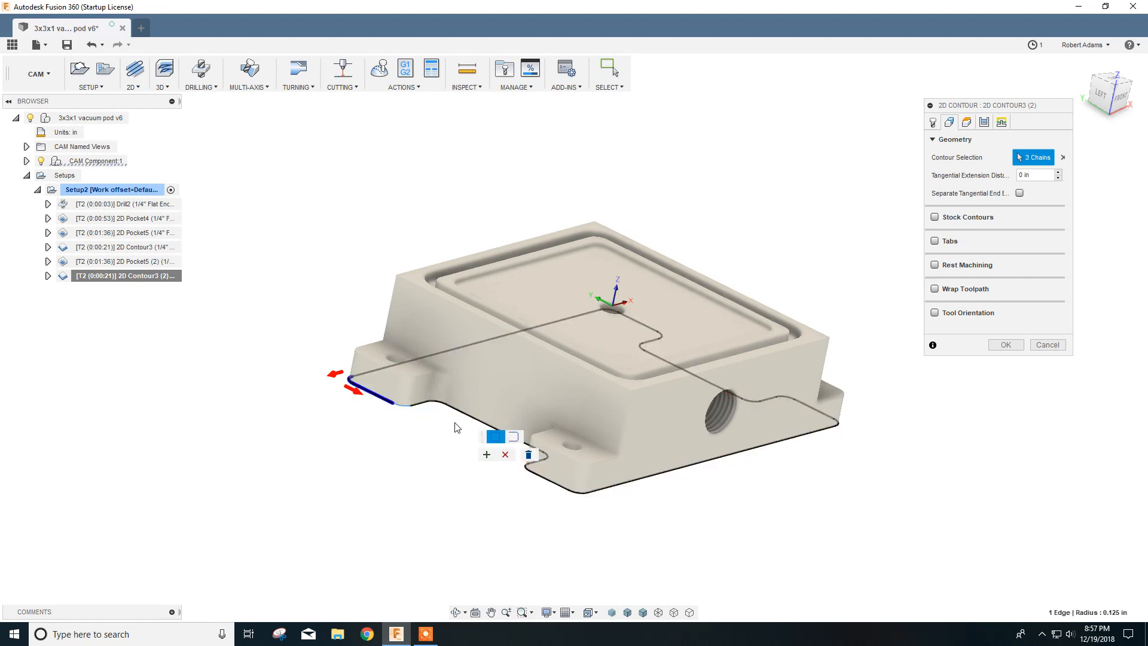
click(495, 436)
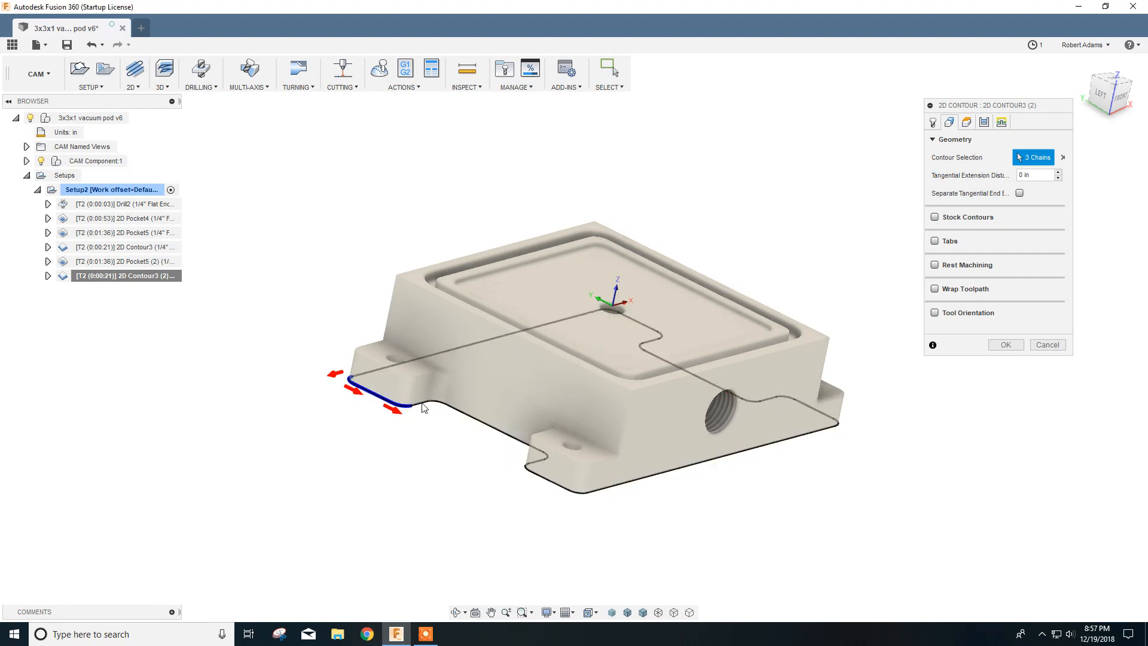
- Add the first tab's short side edge, inner fillet arc and the long bottom edge between the two tabs as open contours
click(428, 407)
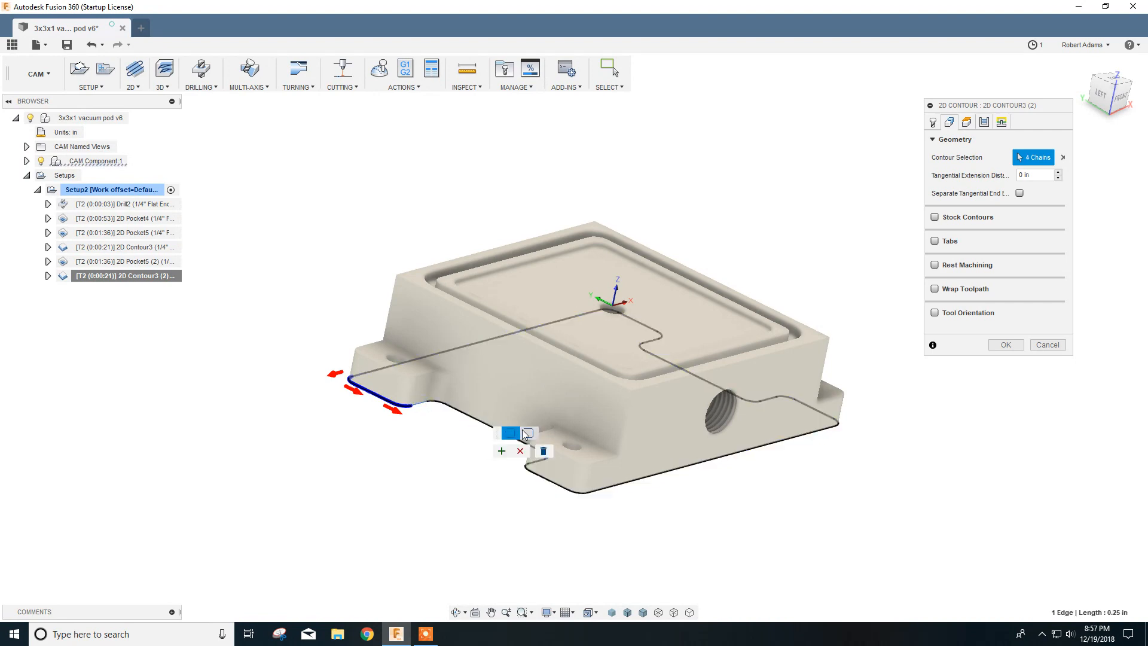
click(528, 432)
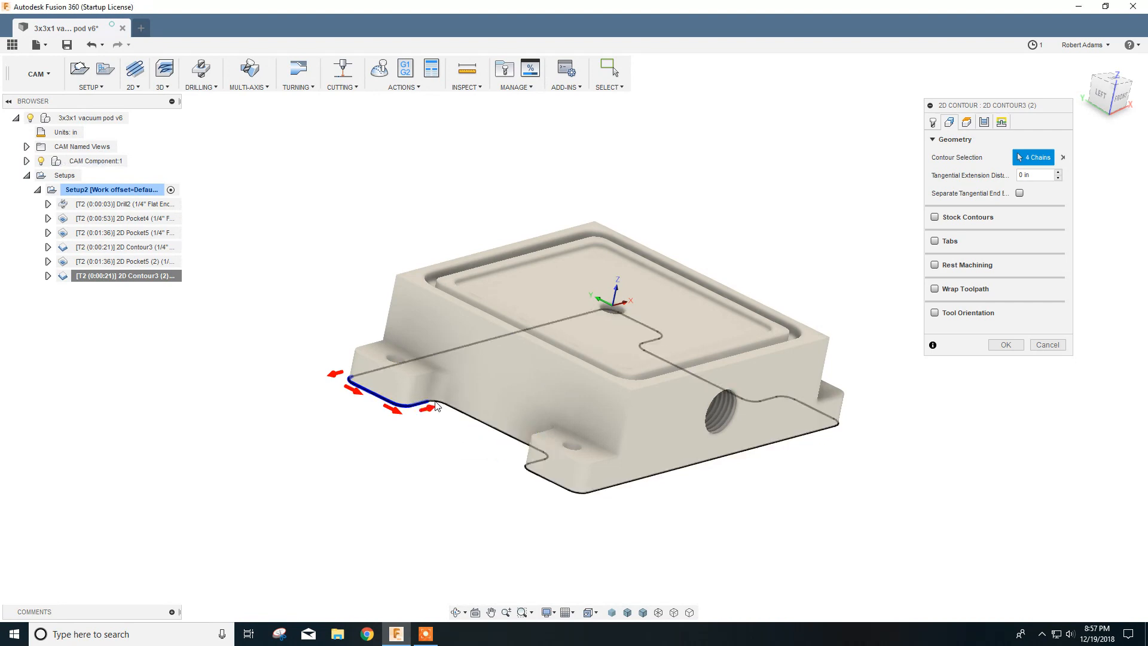
click(473, 423)
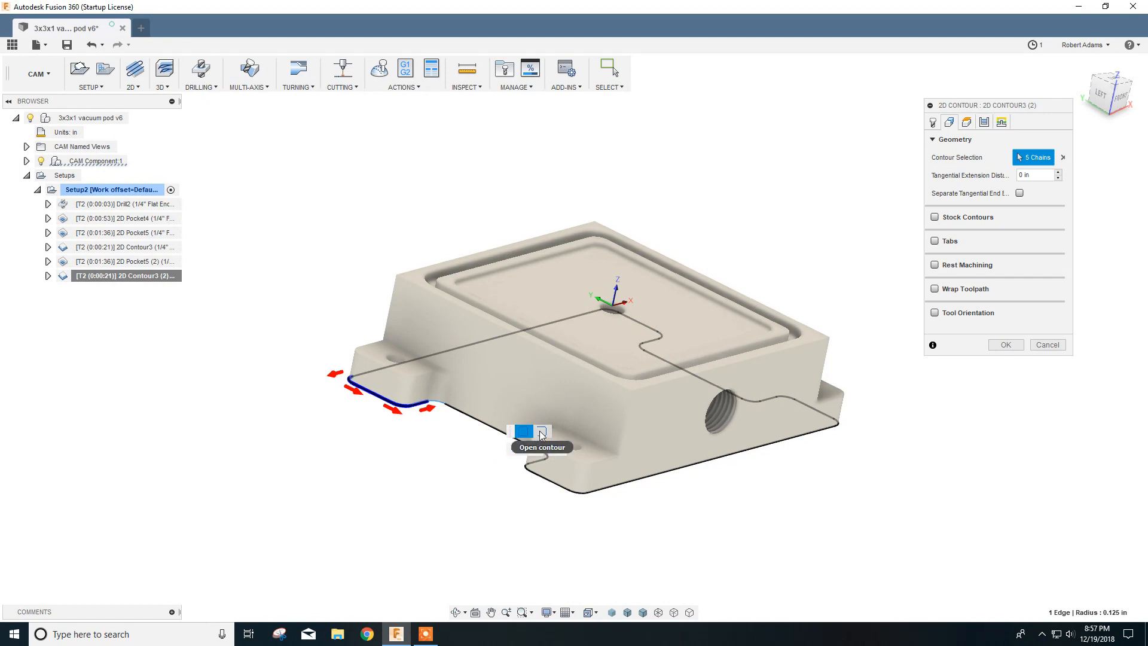
click(537, 432)
click(486, 426)
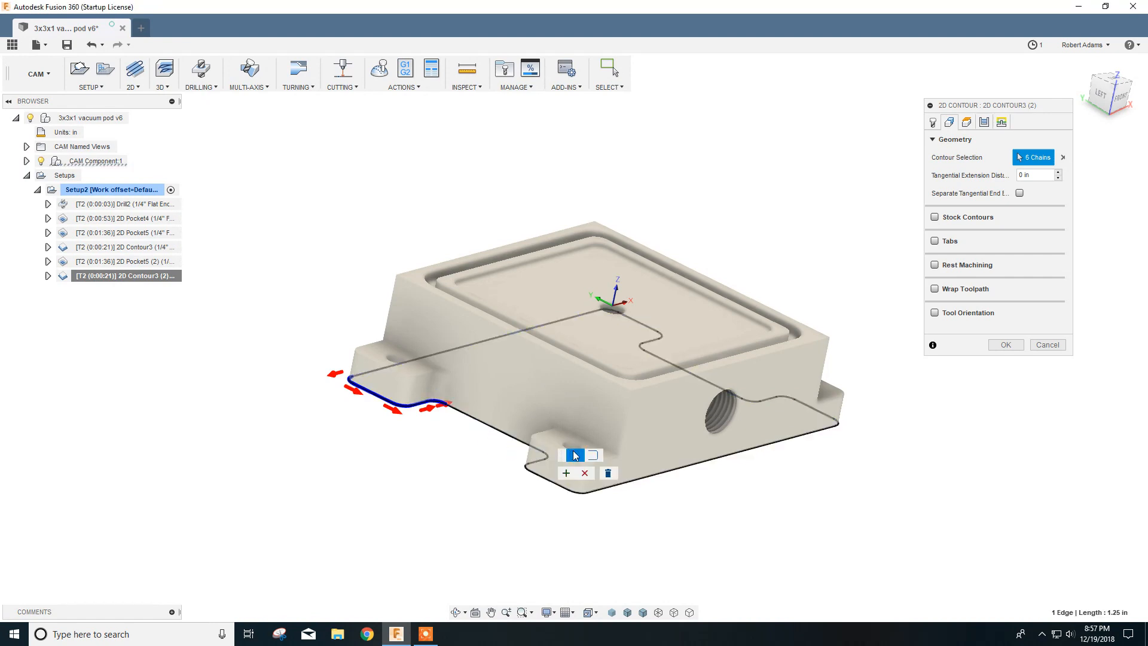
click(576, 456)
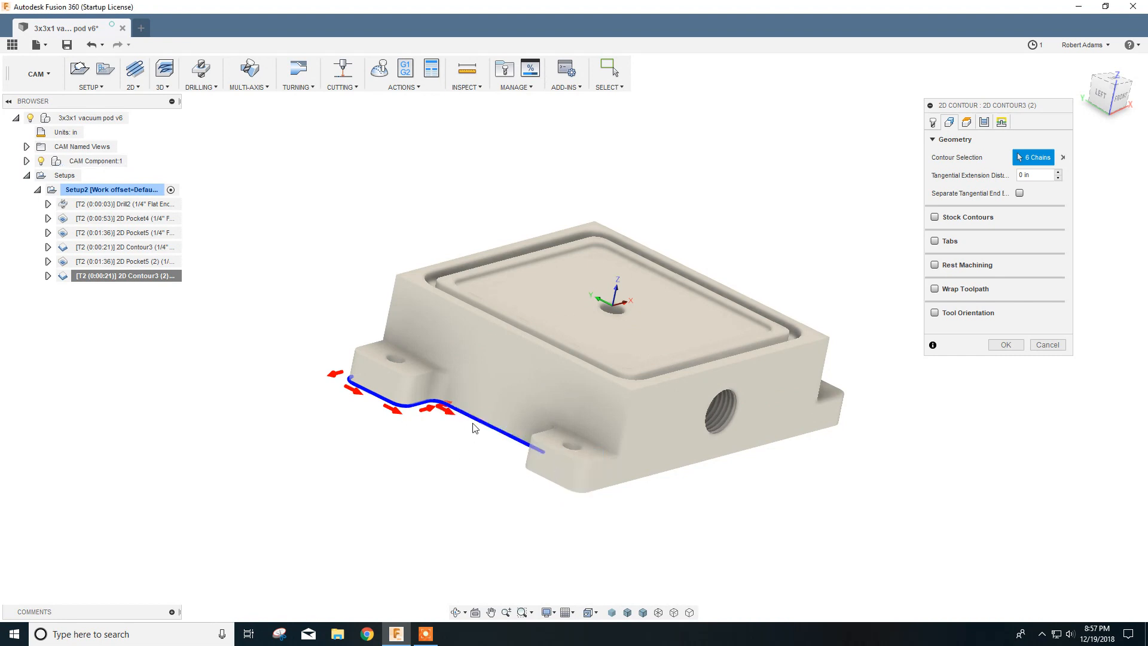
- Add the second tab's inner fillet arc at the end of the long bottom edge as an open contour
shift+middle_drag(481, 429, 544, 383)
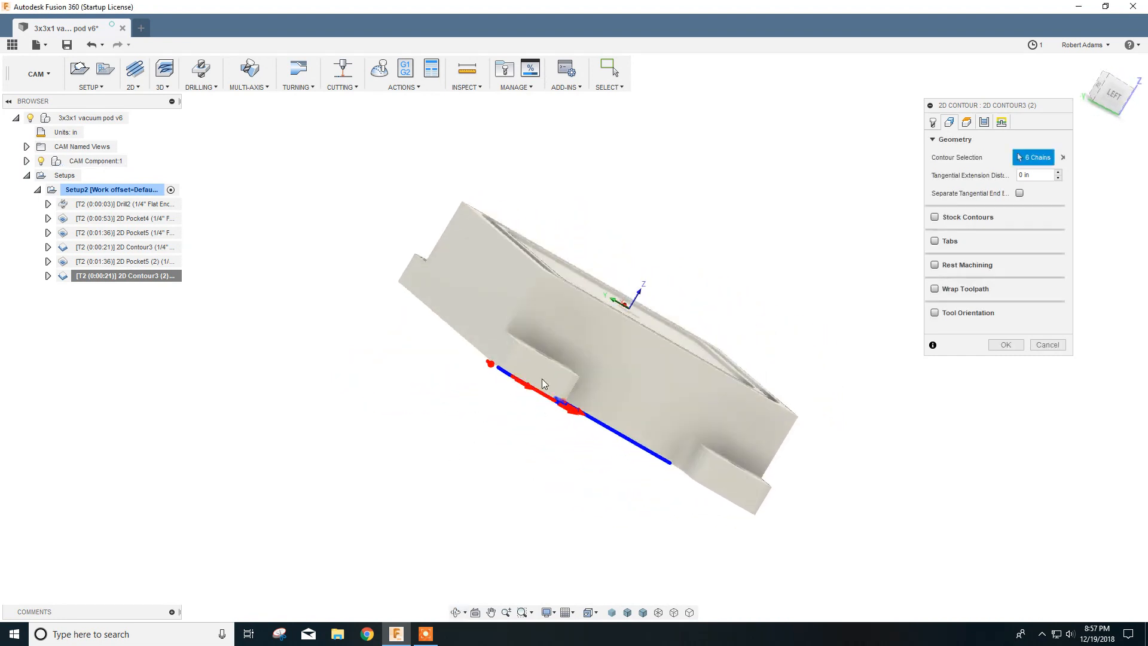
click(684, 476)
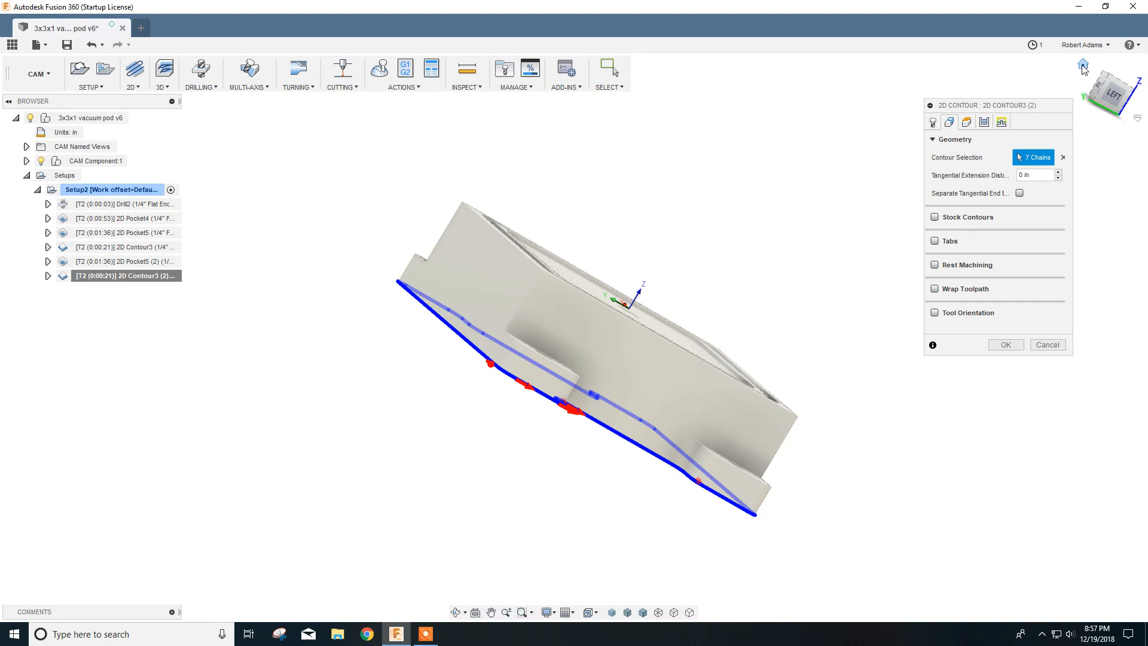
click(1083, 65)
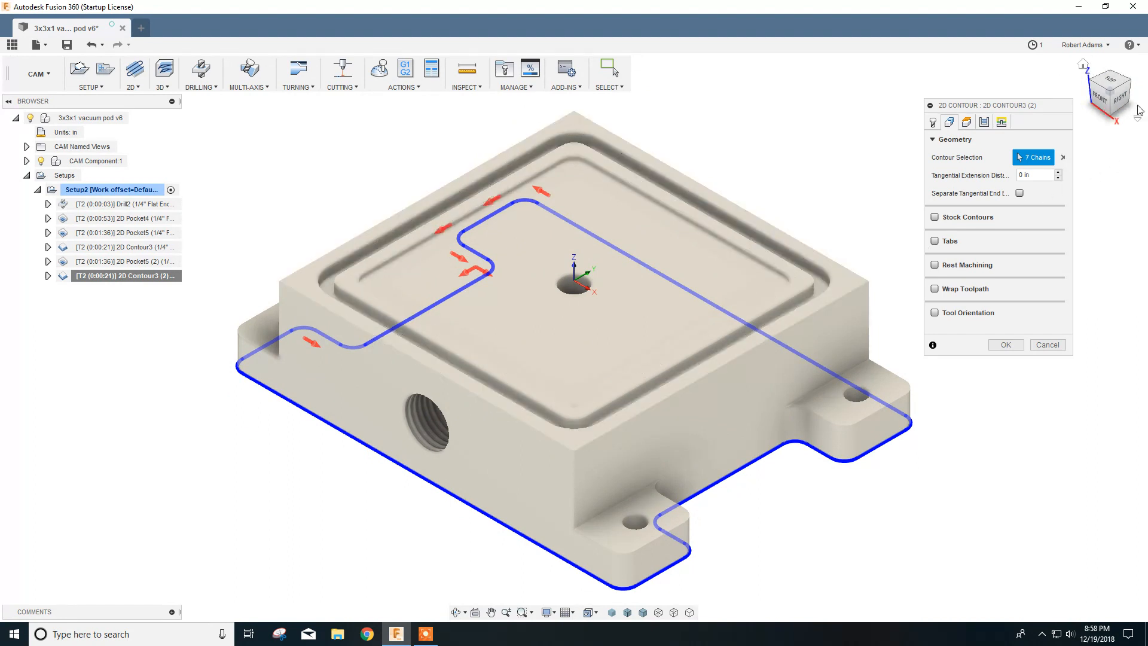
click(1102, 102)
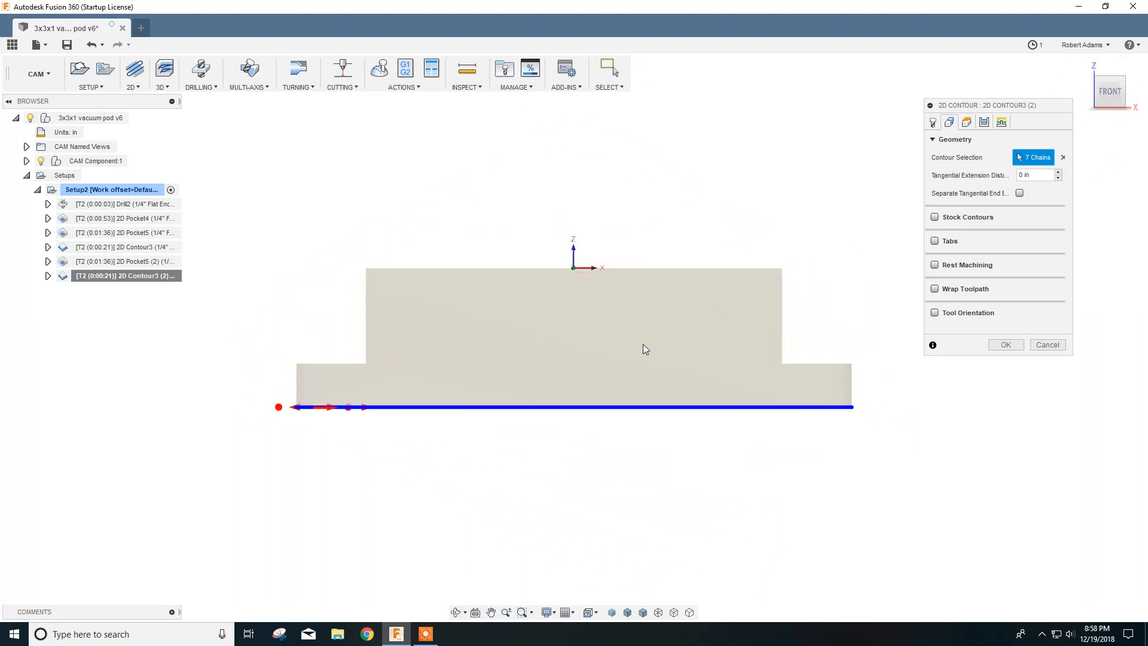
shift+middle_drag(446, 367, 563, 375)
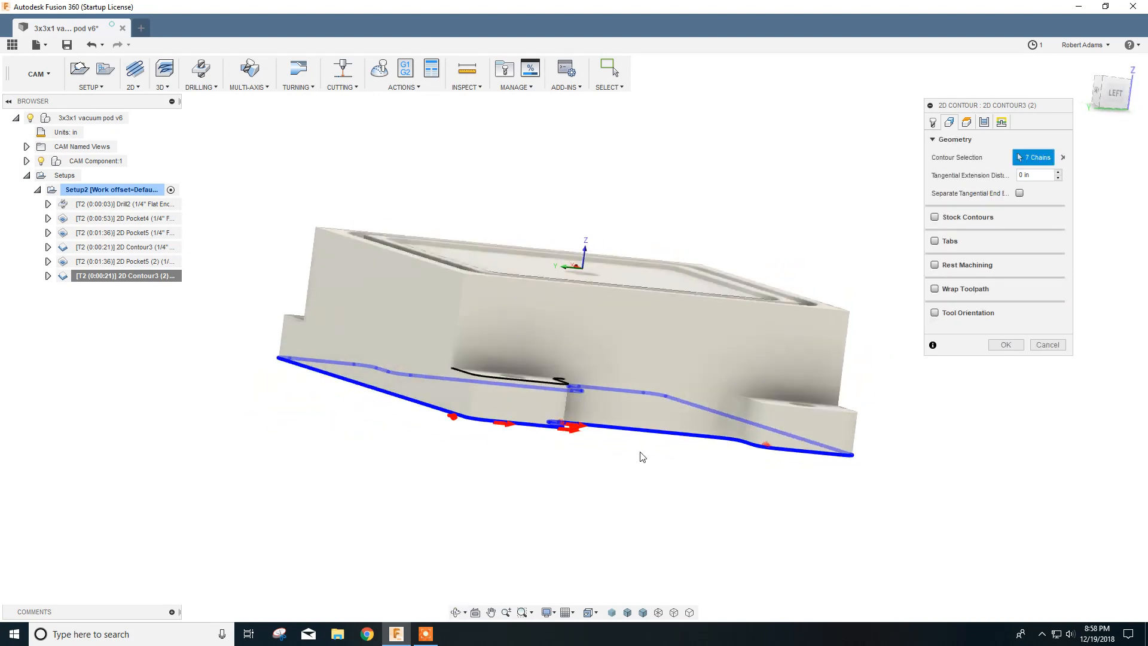
shift+middle_drag(726, 390, 726, 392)
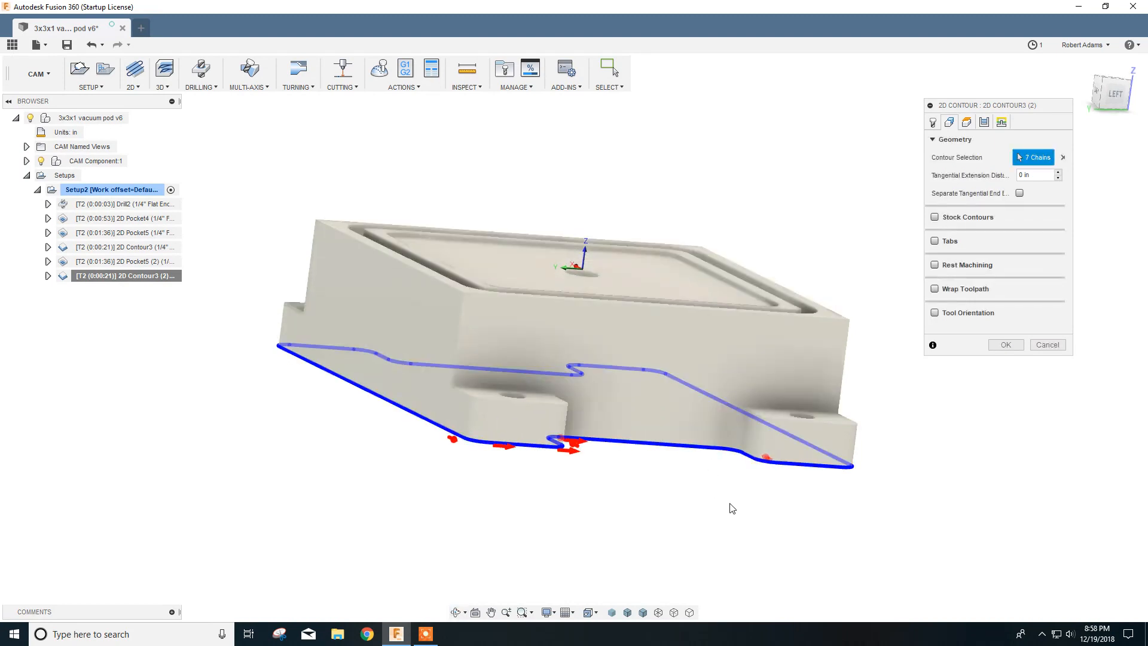
click(739, 456)
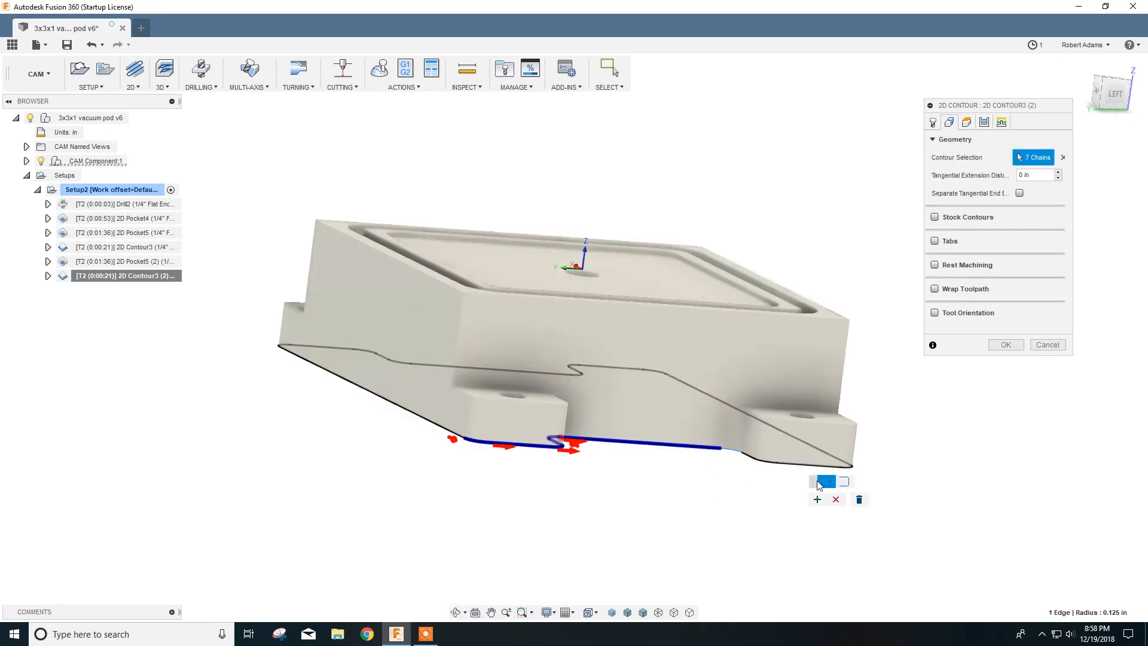
click(832, 500)
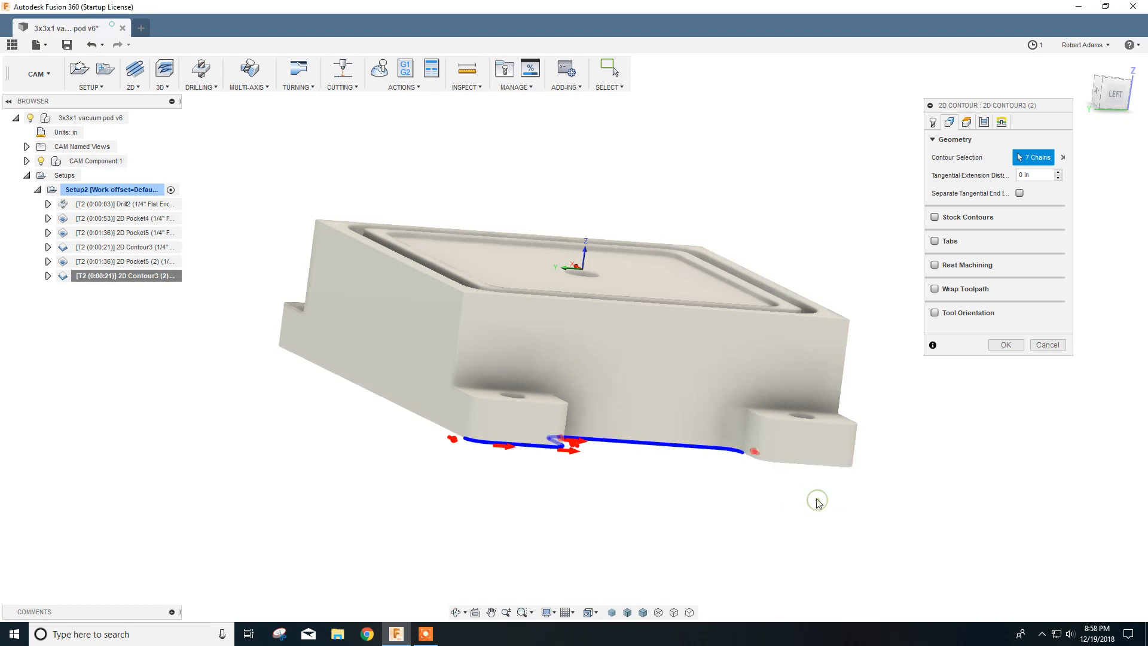
- Try adding the second tab's short side edge, and delete both that edge and the adjacent fillet arc from the contour selection
shift+middle_drag(751, 464, 786, 505)
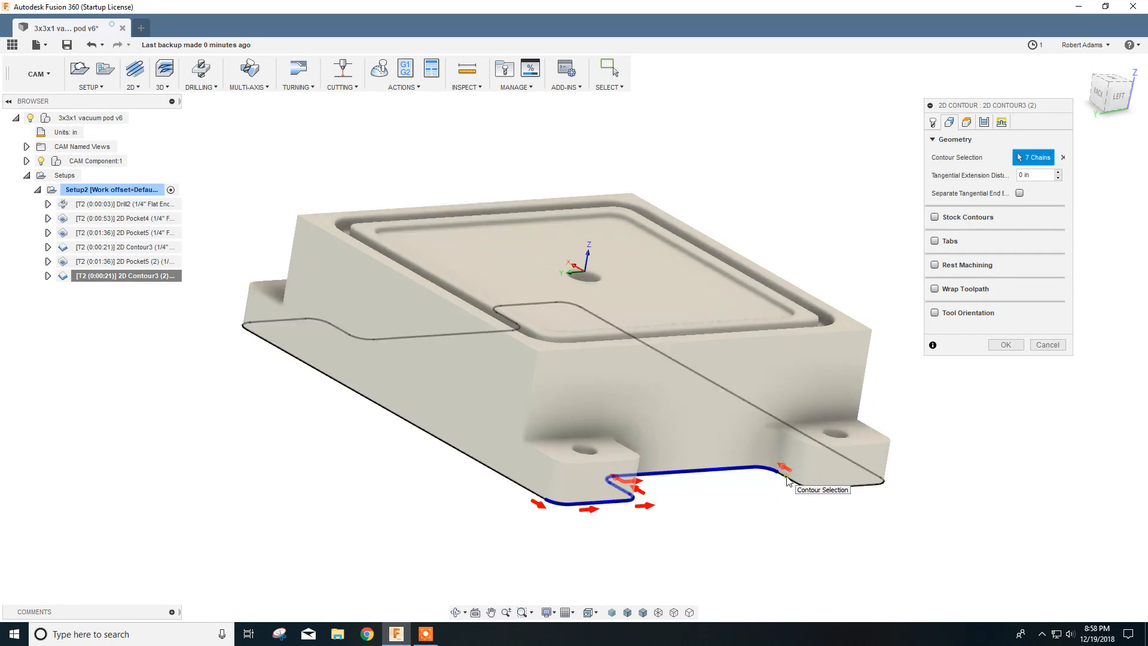
click(787, 480)
click(787, 480)
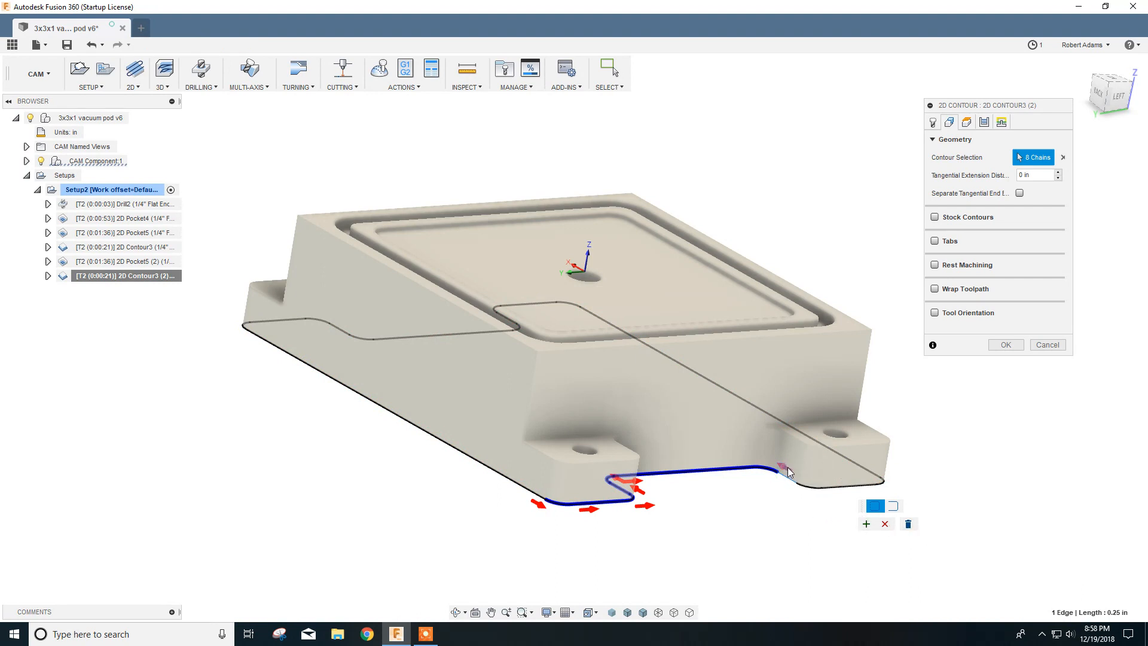
click(908, 524)
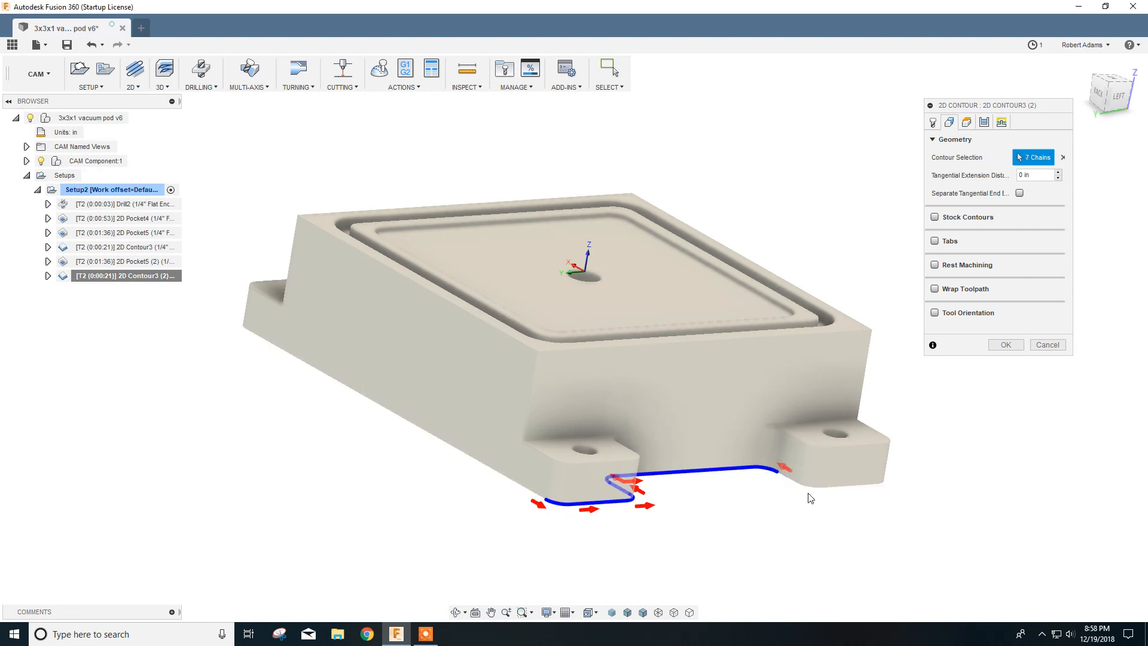
click(771, 475)
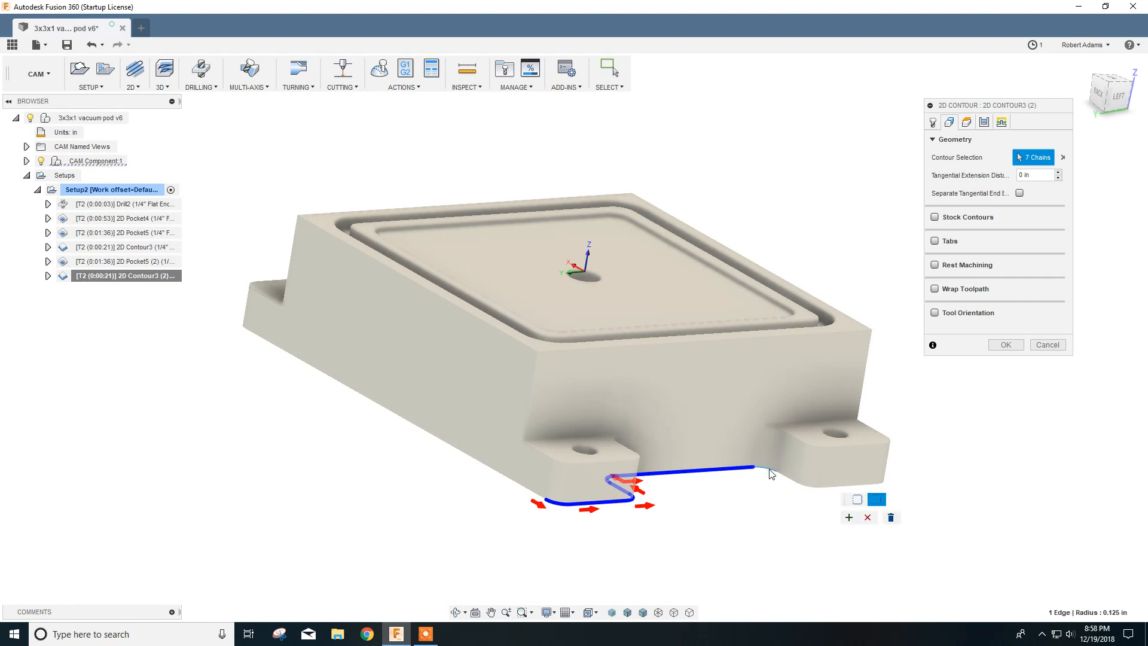
click(891, 518)
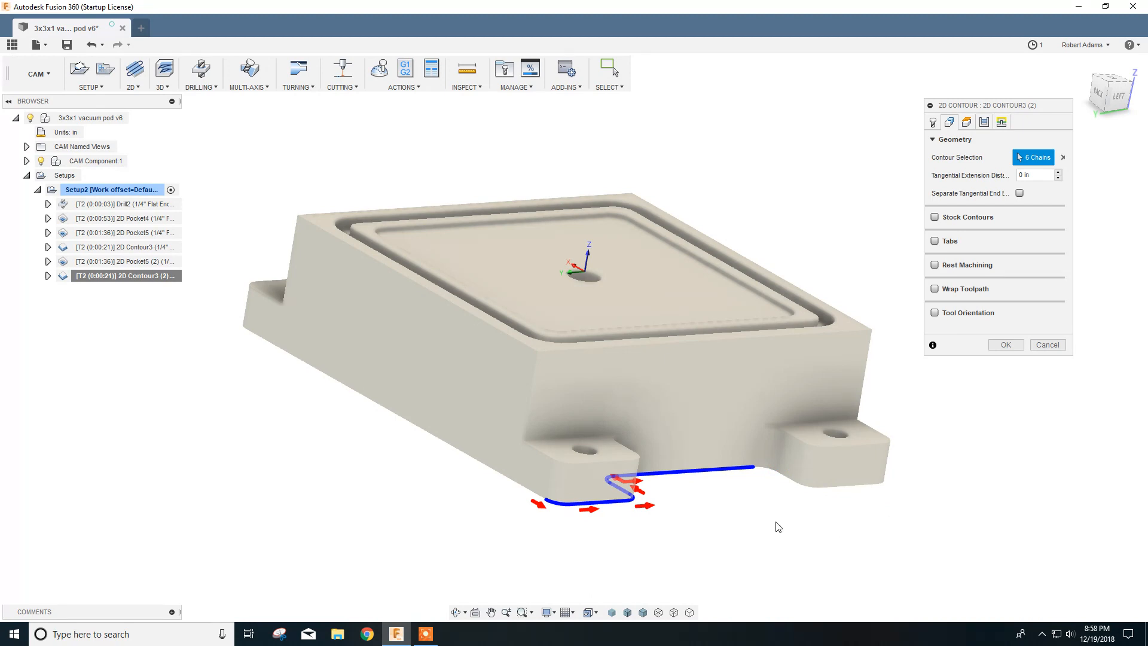
- Select the second tab's inner fillet arc again and its adjoining short side edge as open contours
click(765, 469)
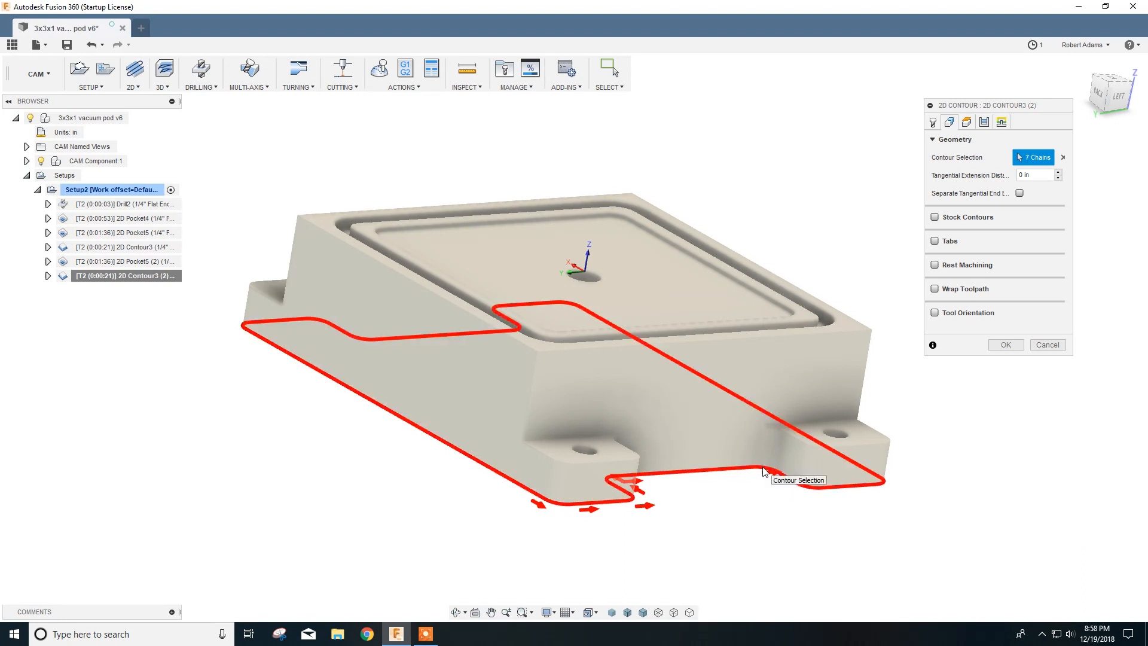
click(765, 471)
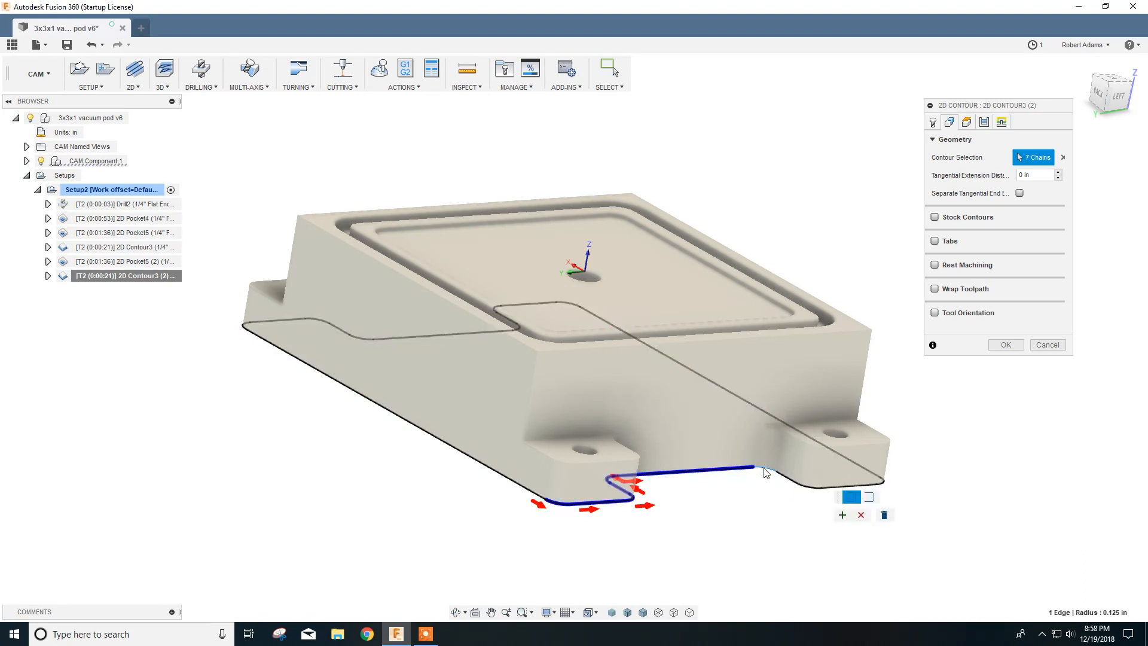
click(869, 497)
click(842, 516)
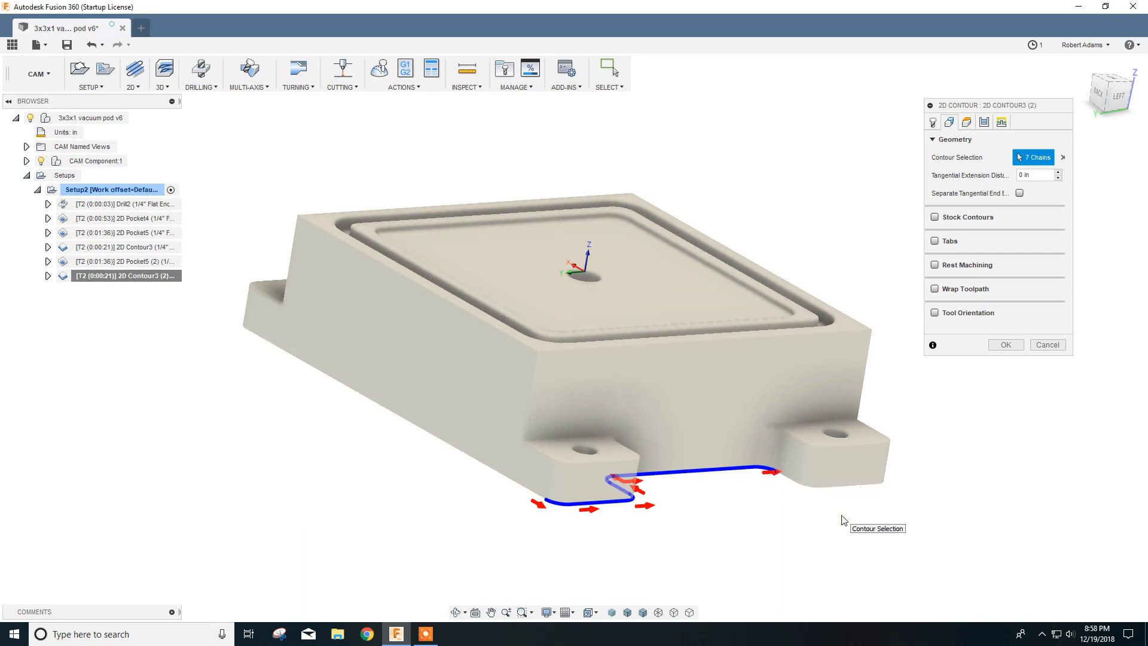
click(785, 482)
click(784, 478)
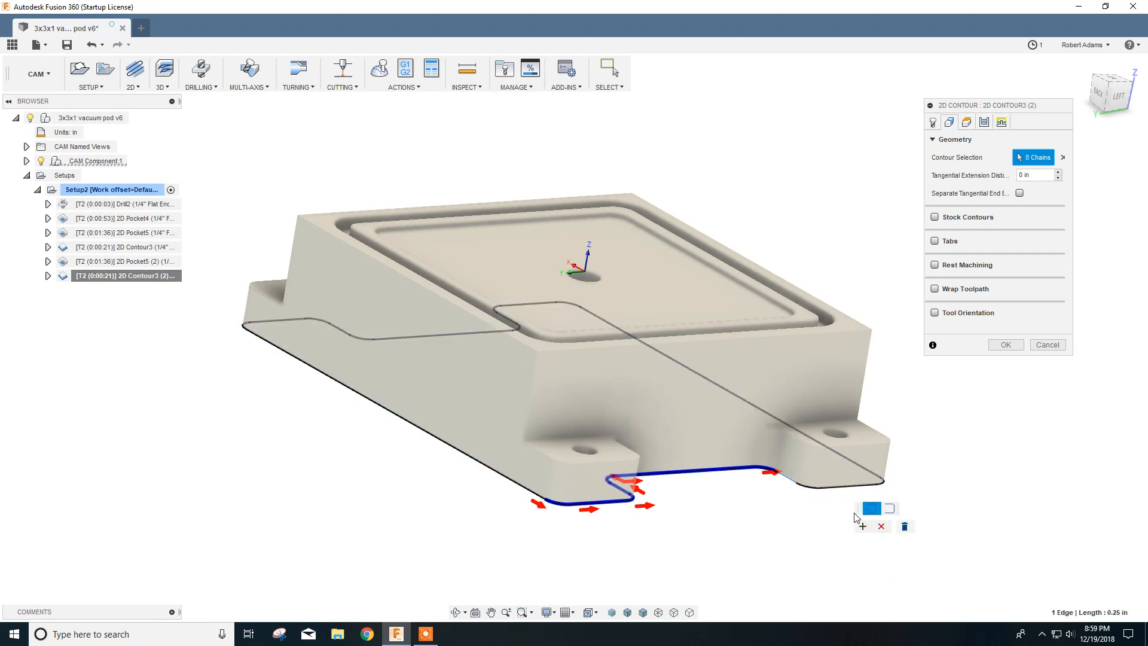
click(887, 514)
click(863, 526)
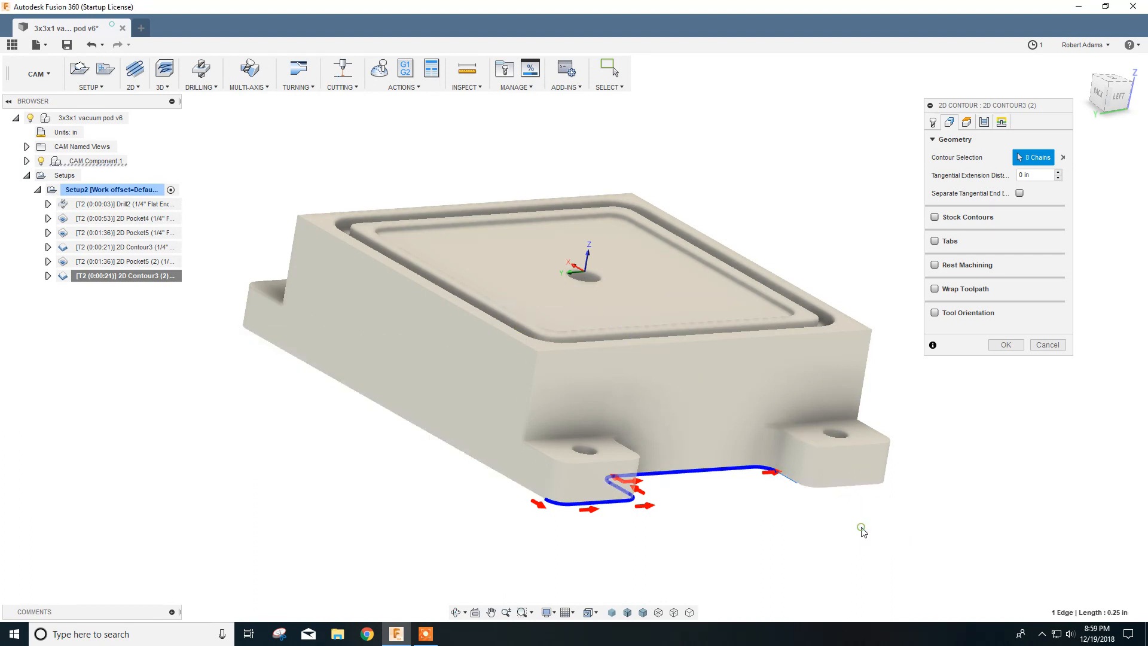
- Add the second tab's first outer corner arc and its long bottom end edge as open contours
click(807, 492)
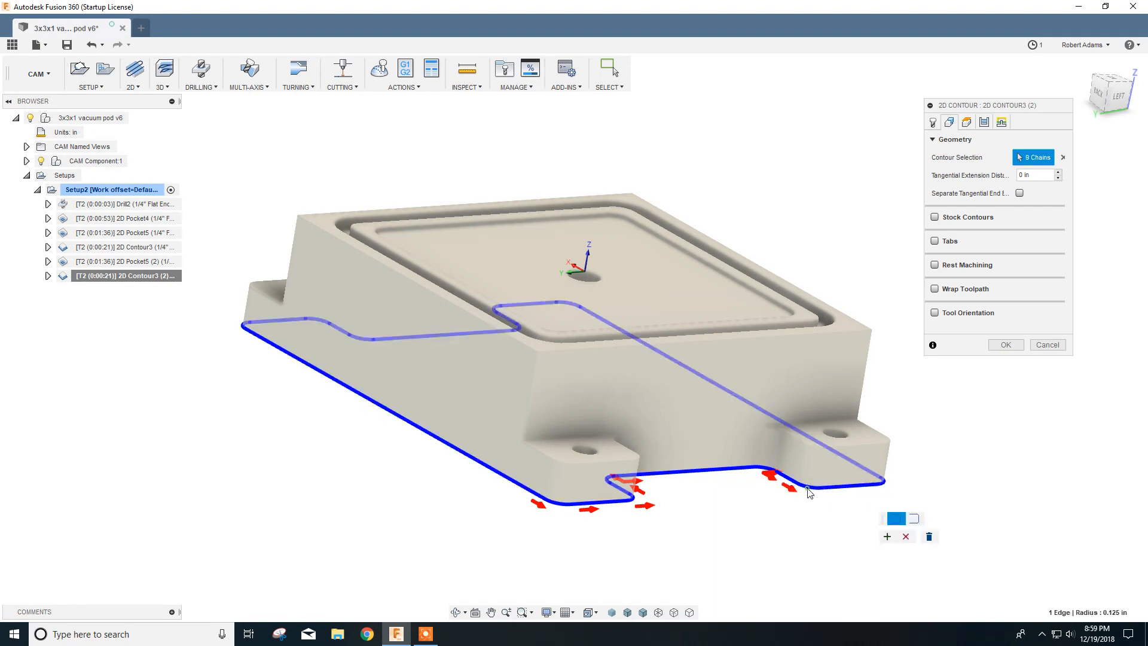
click(911, 522)
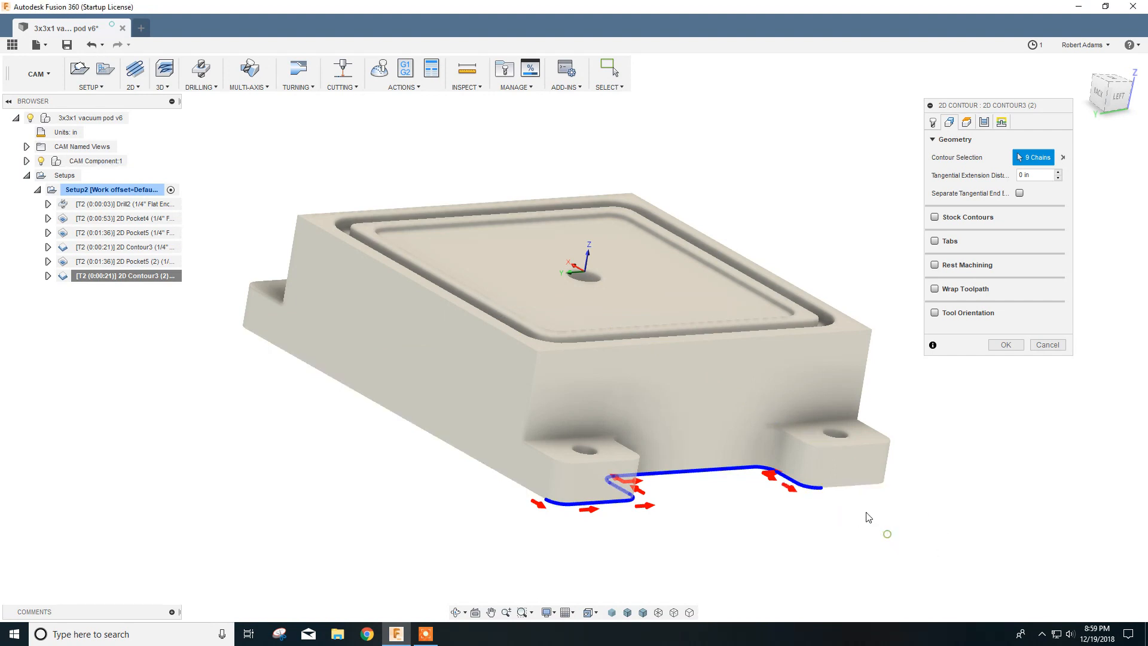
click(845, 486)
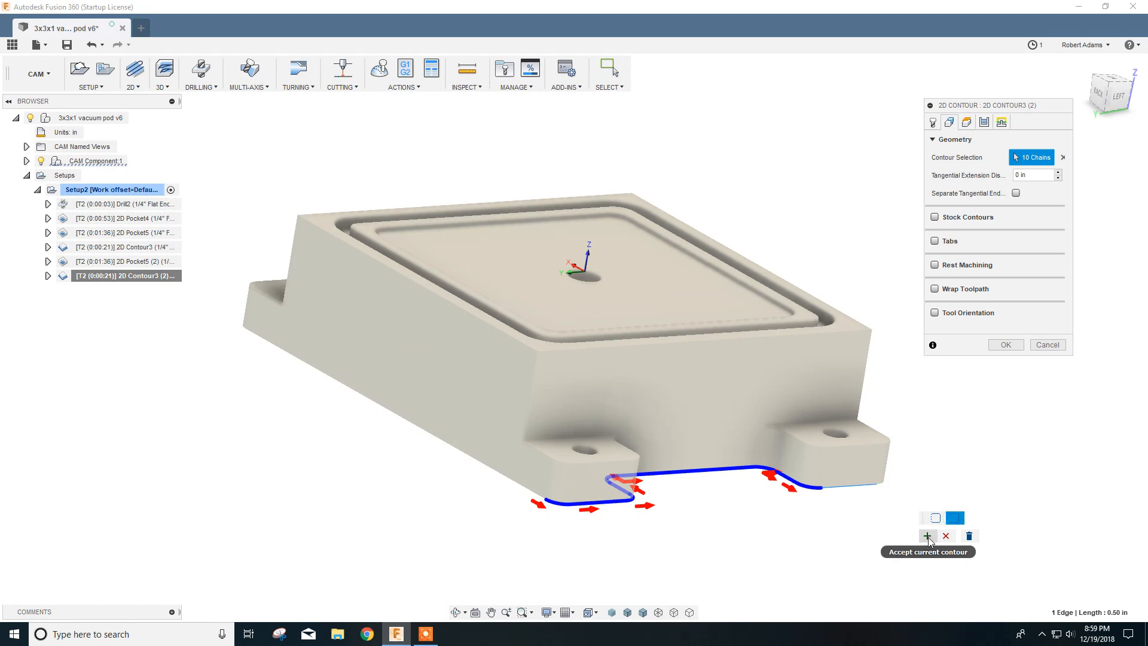
click(952, 519)
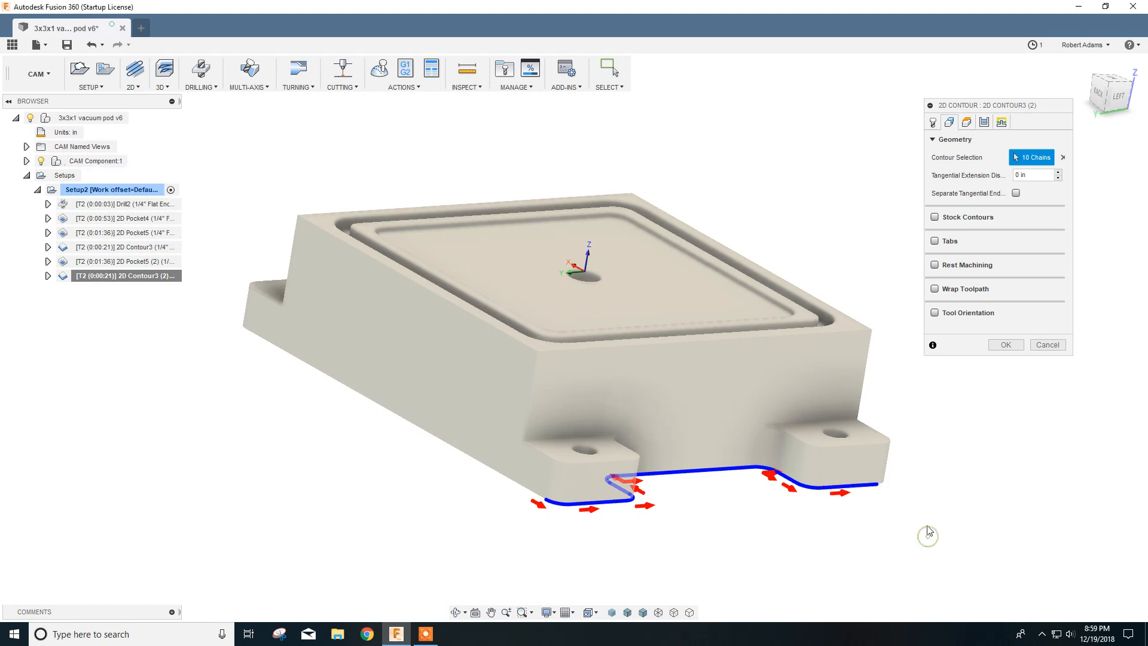
- Add the second tab's last outer corner arc as an open contour and apply the 2D Contour3 (2) geometry changes
click(888, 483)
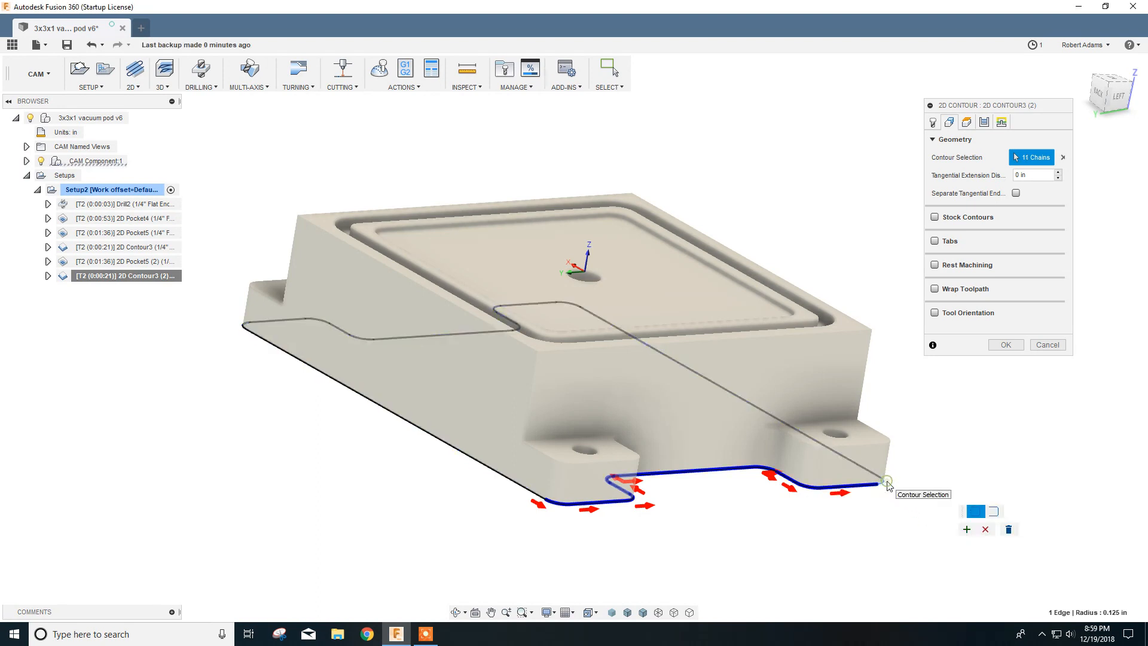
click(994, 512)
click(967, 531)
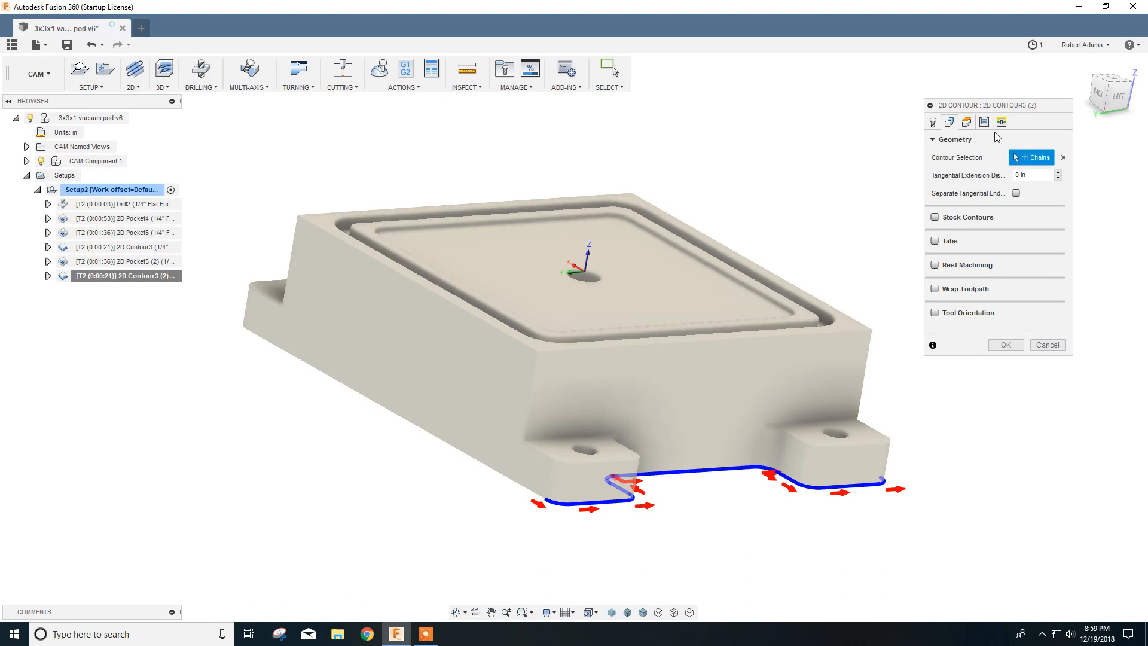
click(1009, 343)
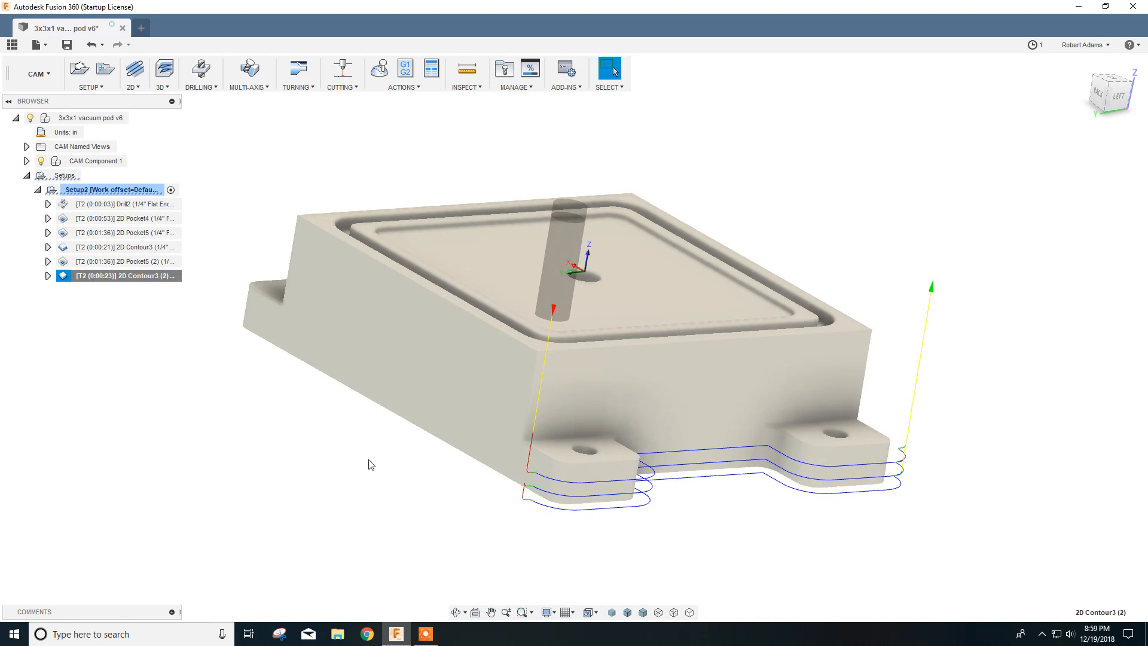
- Simulate 2D Pocket5 (2) and 2D Contour3 (2) together at an increased playback speed, and close the simulation
click(84, 265)
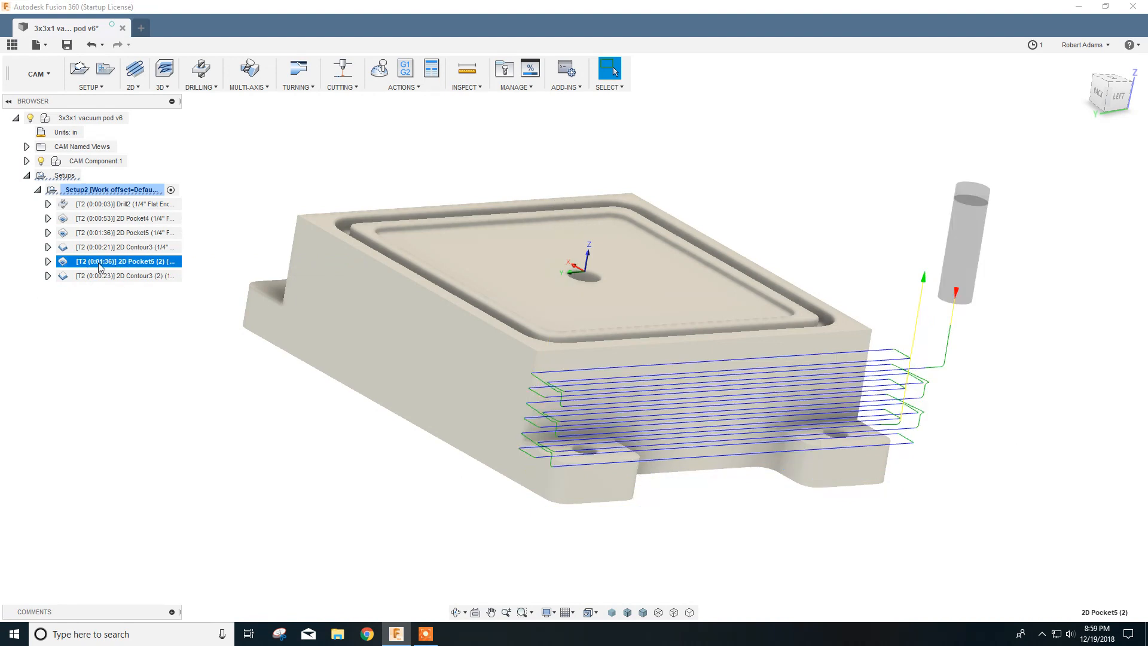
ctrl+click(106, 277)
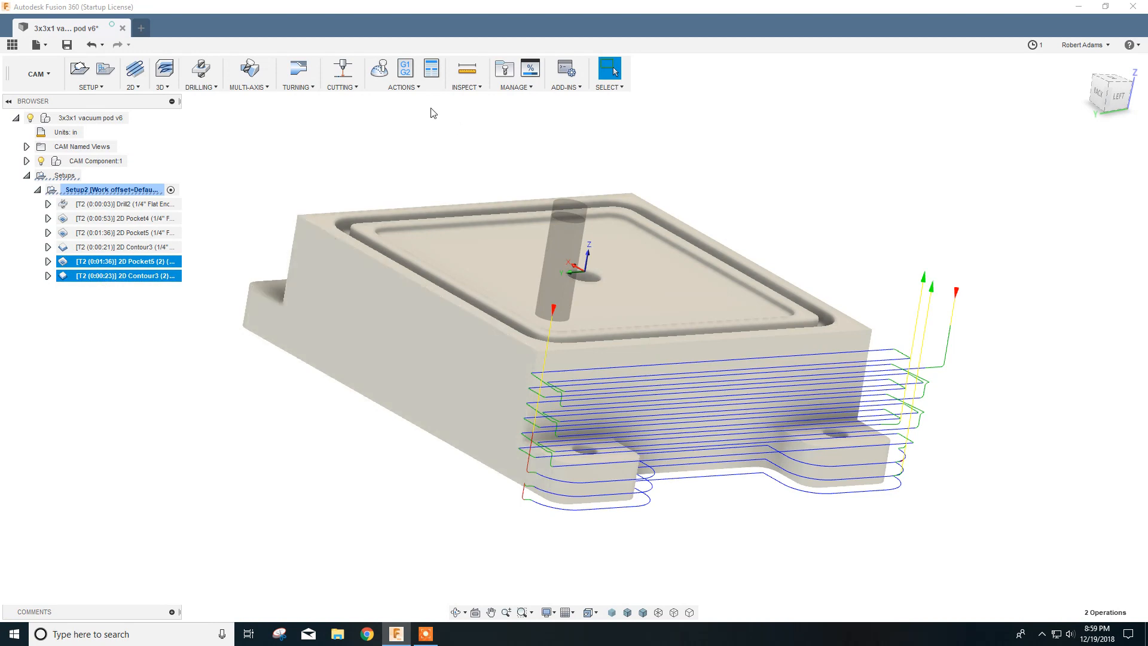
click(382, 69)
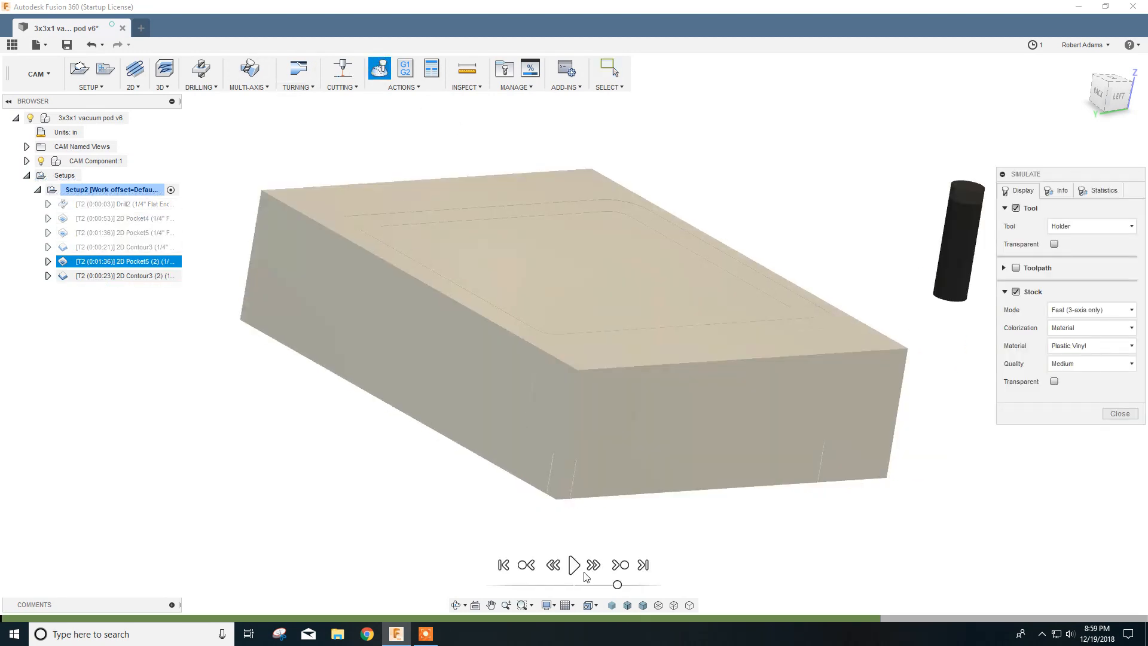
drag(619, 590, 633, 589)
click(574, 565)
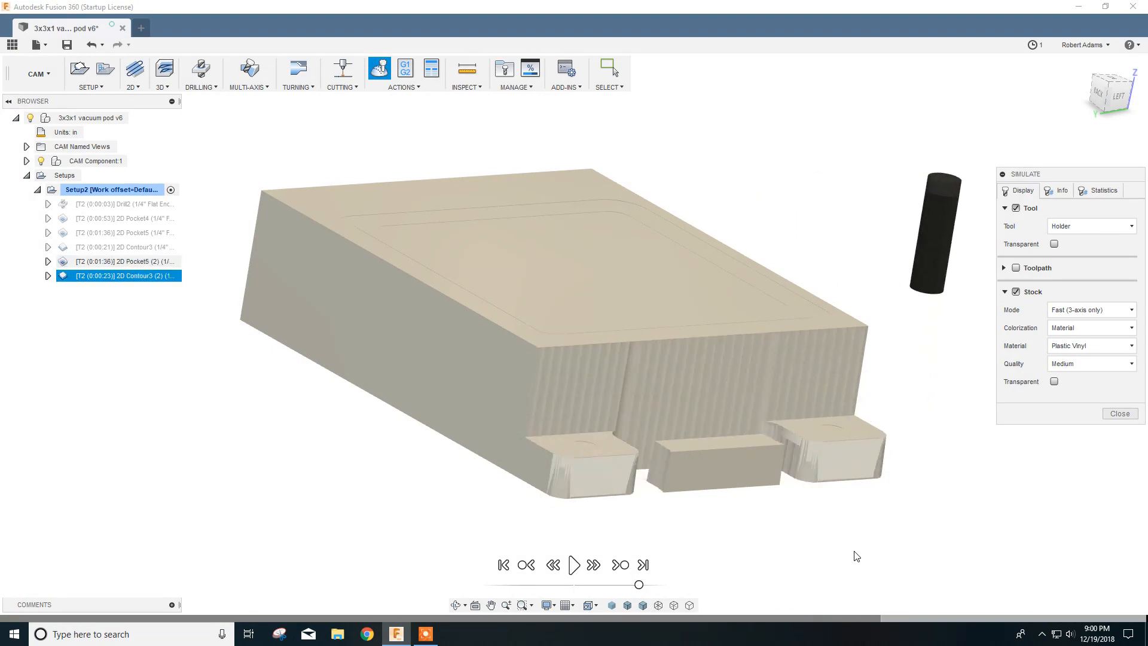
click(1121, 415)
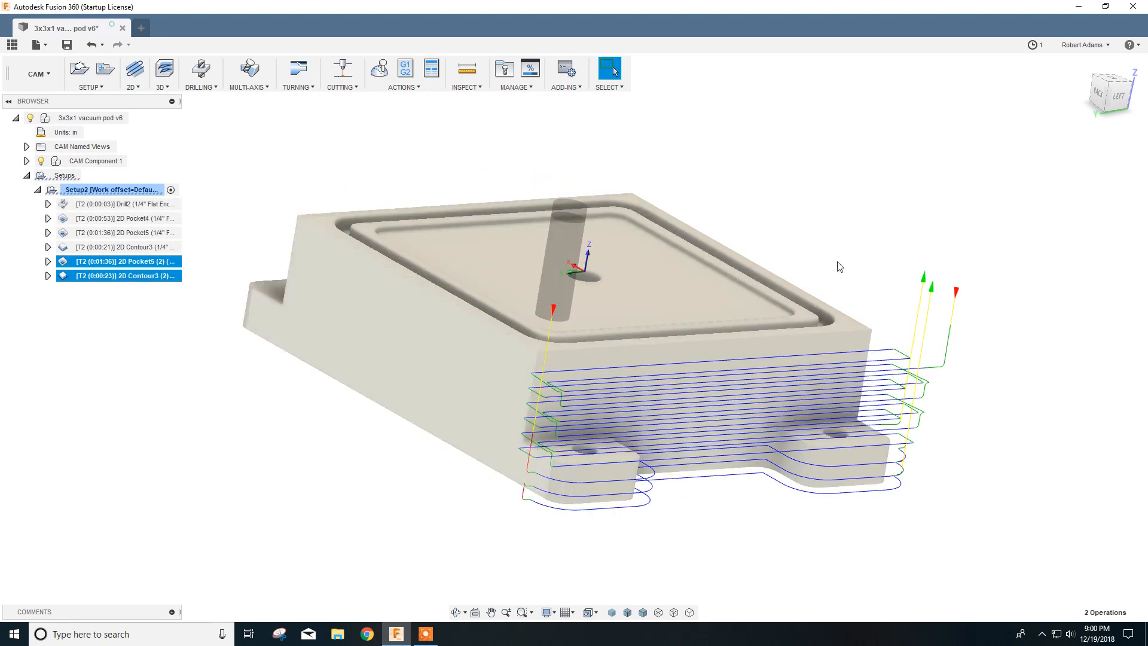
click(1083, 64)
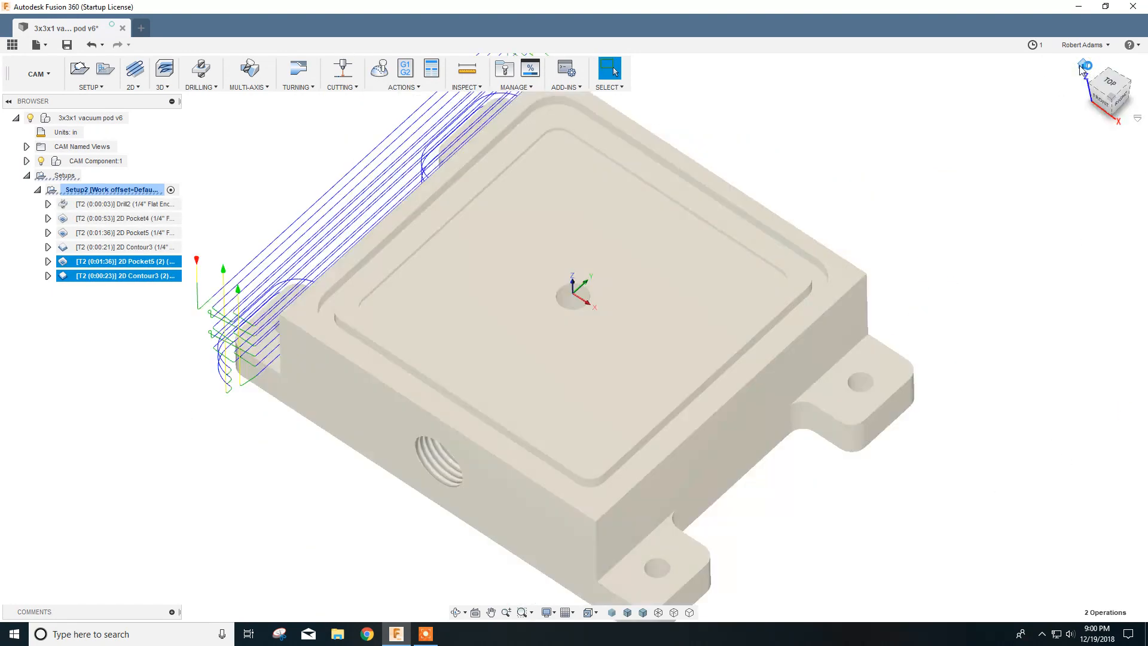
scroll(664, 373, down, 2)
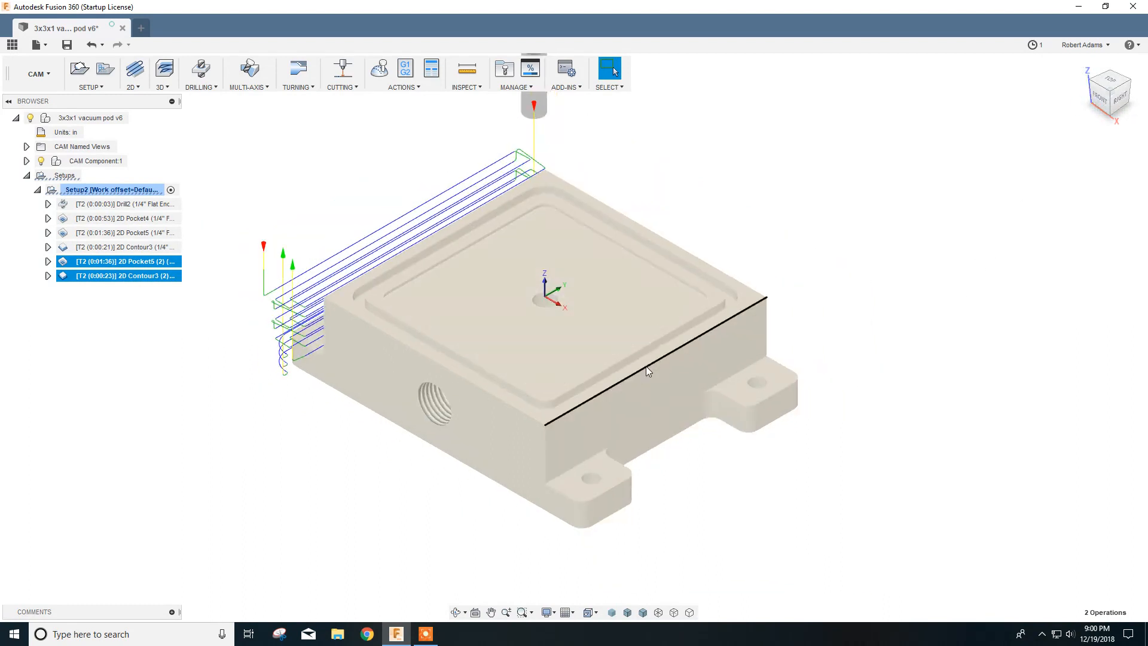
middle_drag(524, 327, 608, 315)
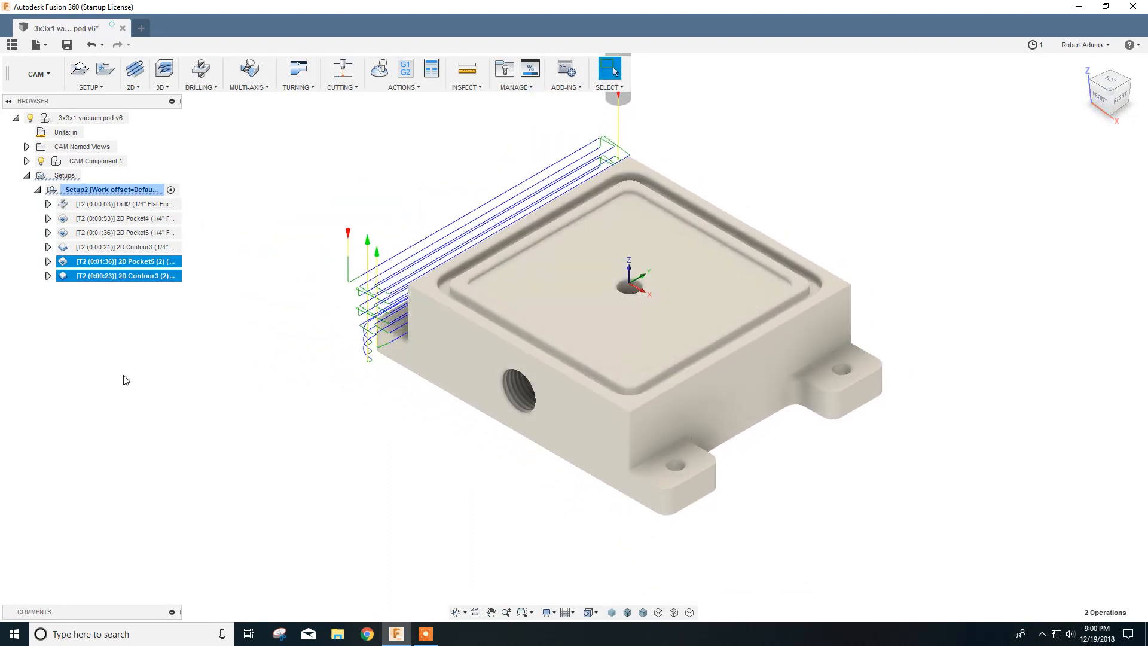
click(102, 329)
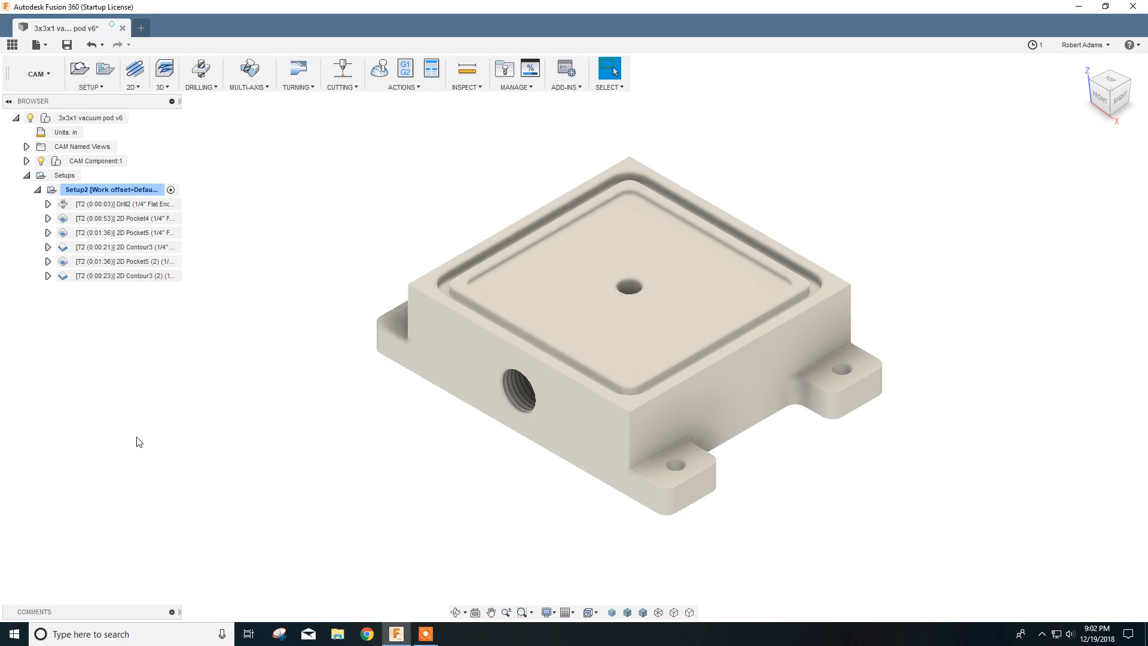
click(100, 88)
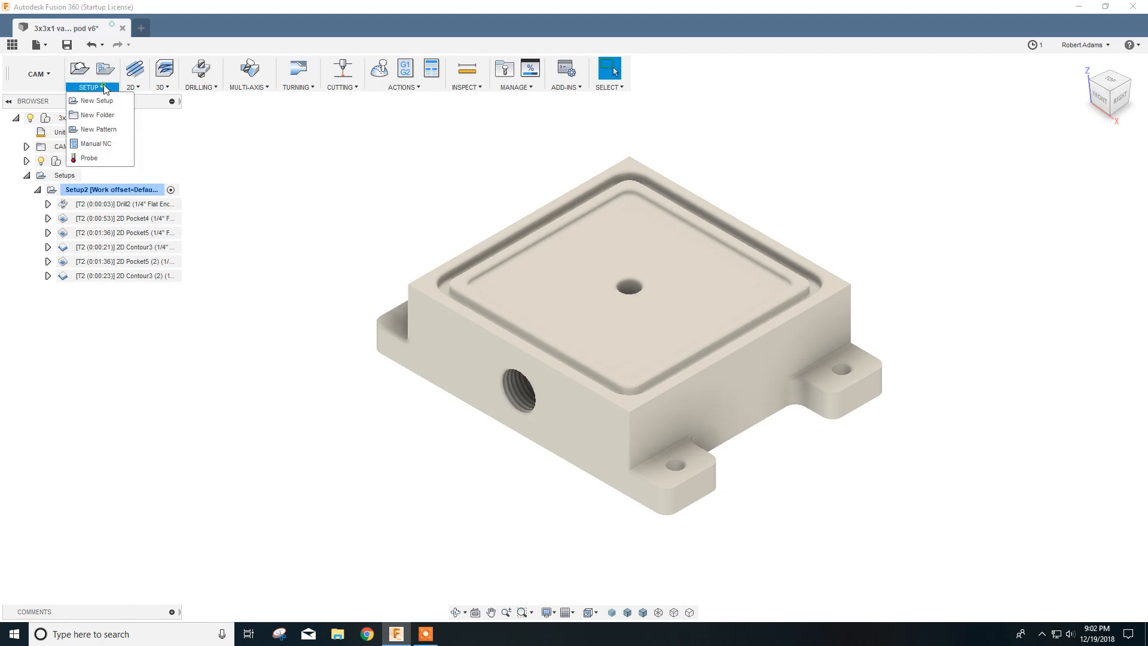
click(92, 101)
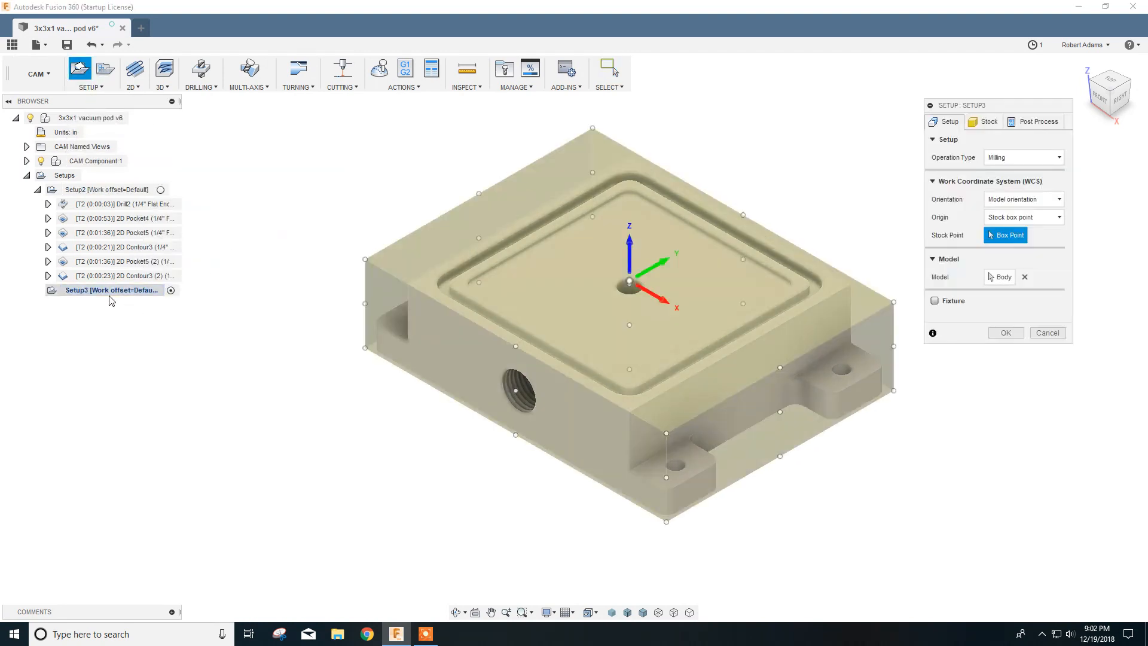
click(1048, 332)
- Duplicate Setup2 with its operations and check the copy's setup settings without changing them
right_click(116, 191)
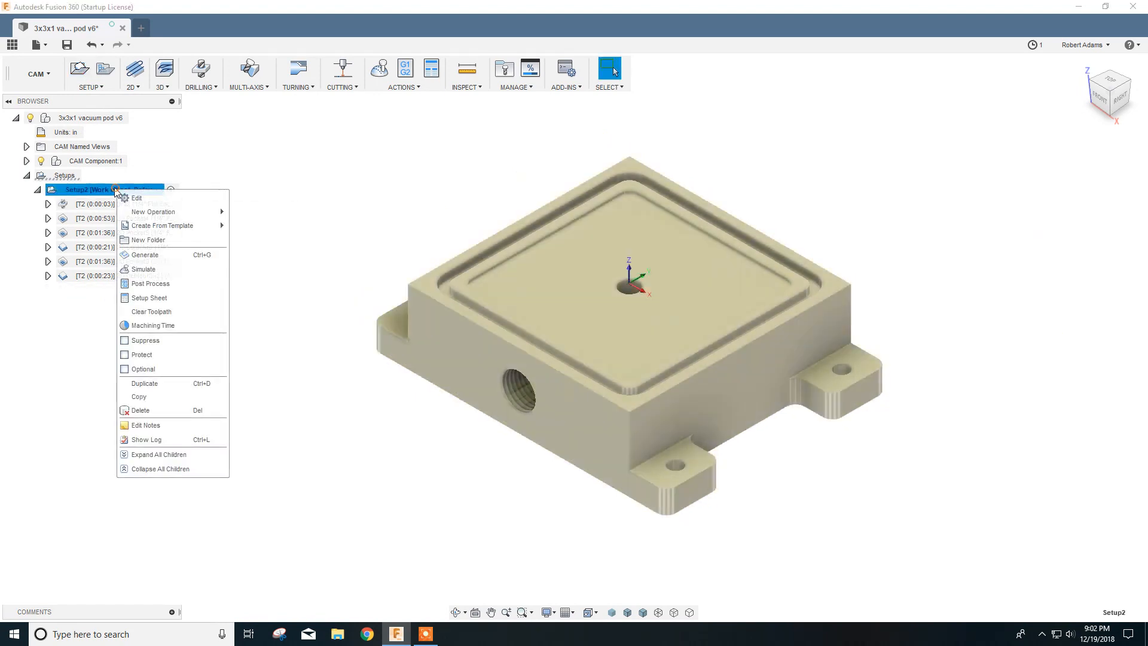
click(153, 389)
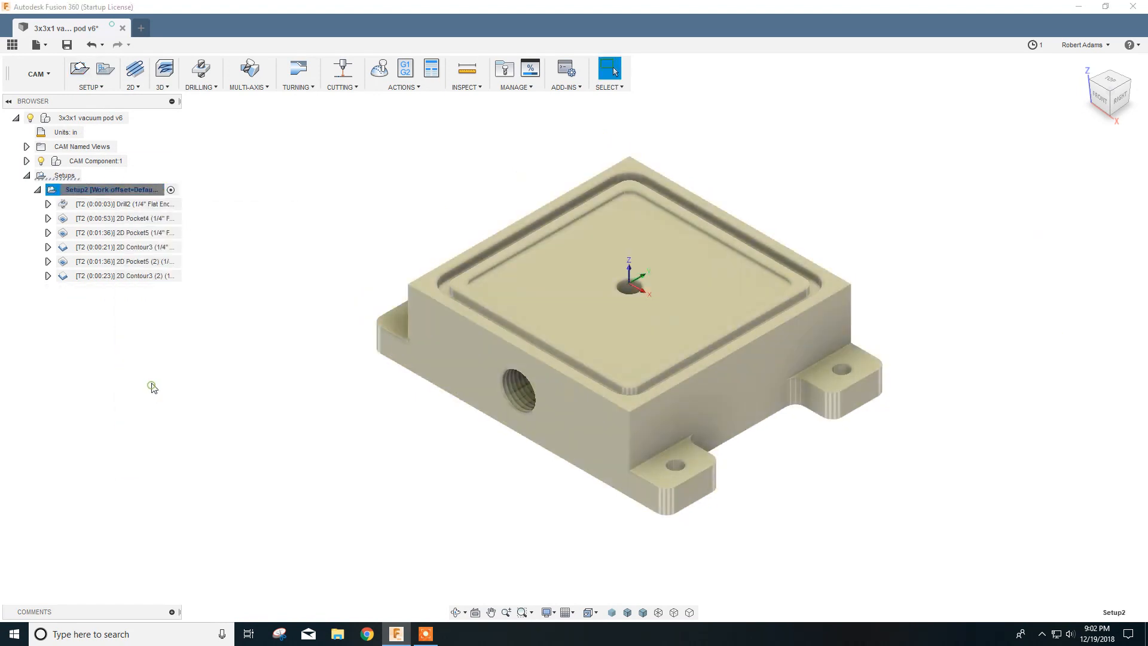
click(94, 292)
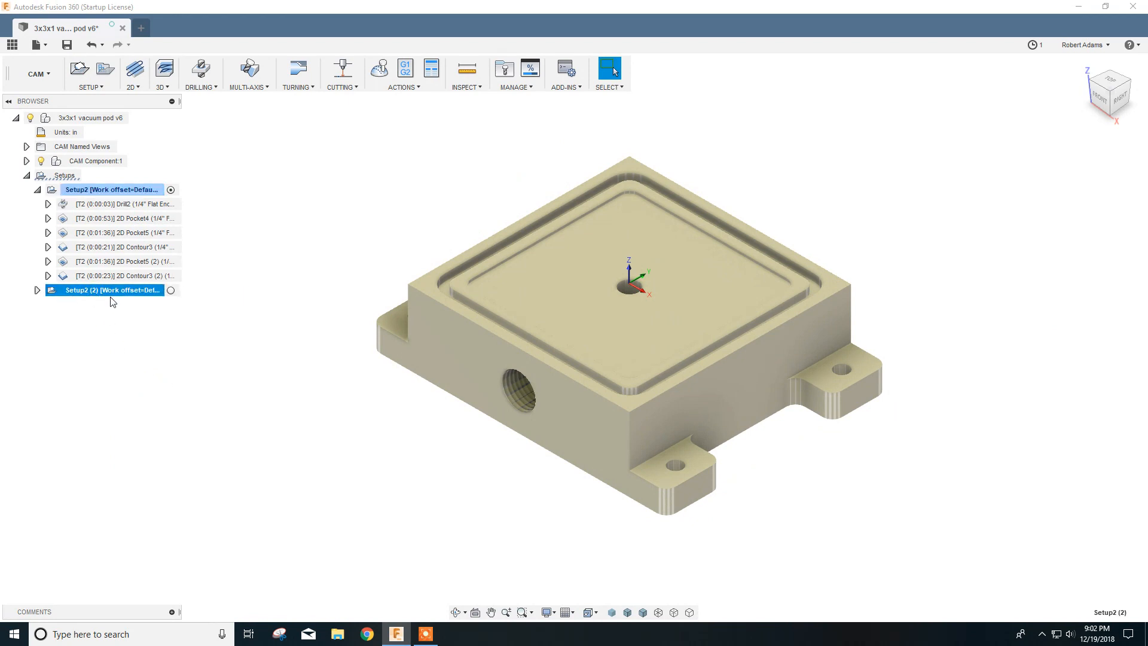
right_click(95, 291)
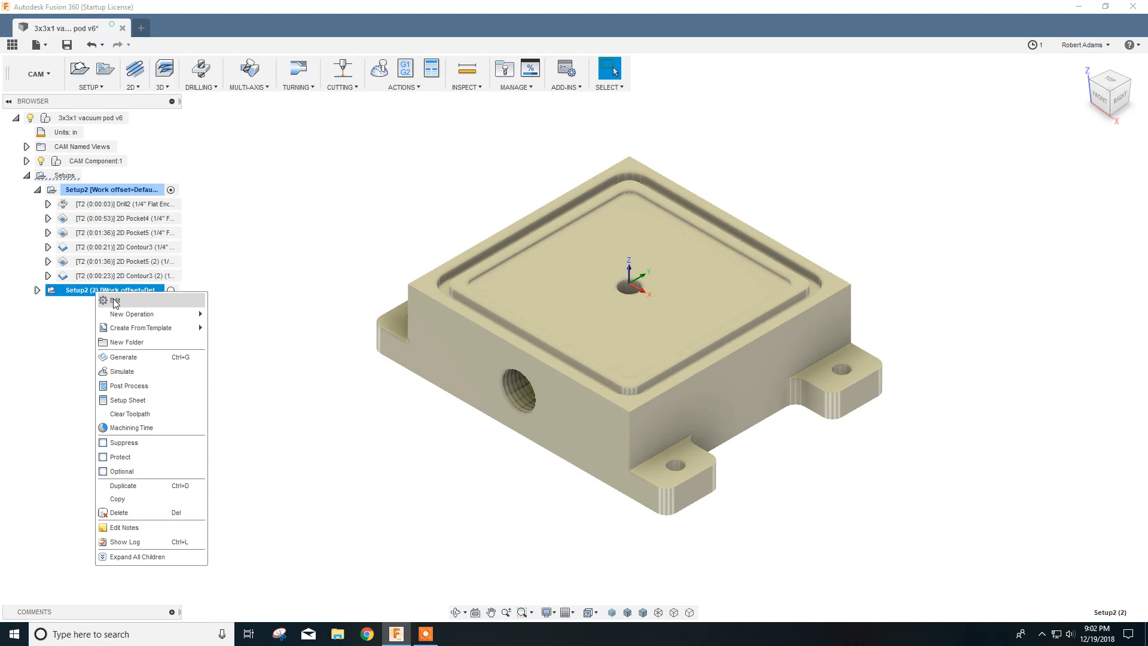
click(115, 301)
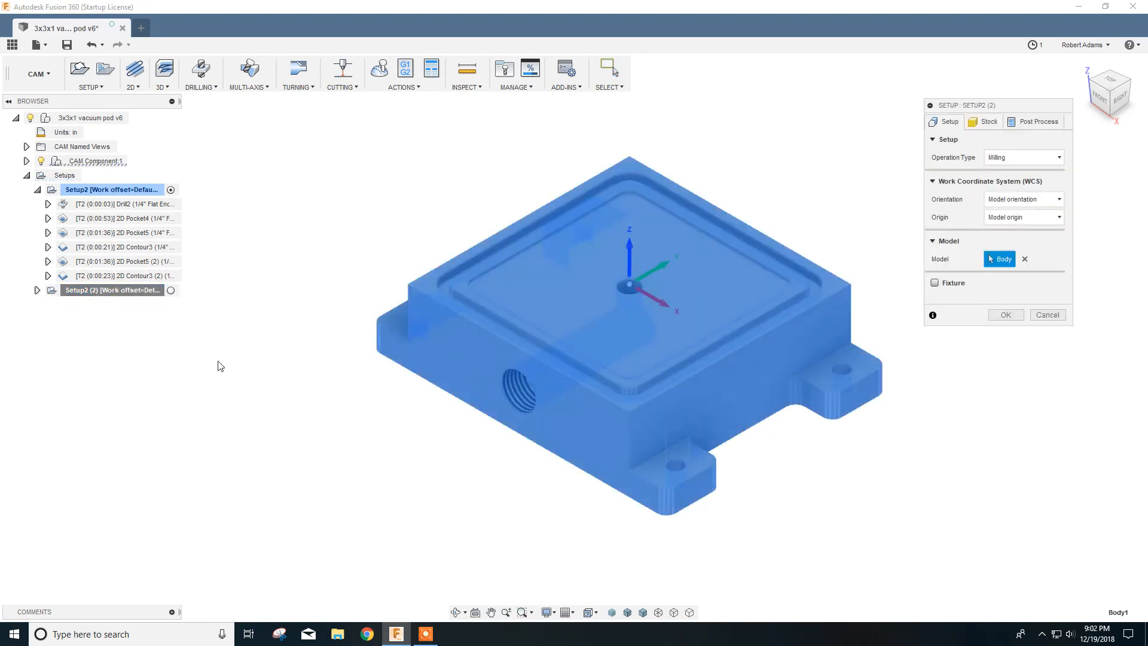
click(1048, 315)
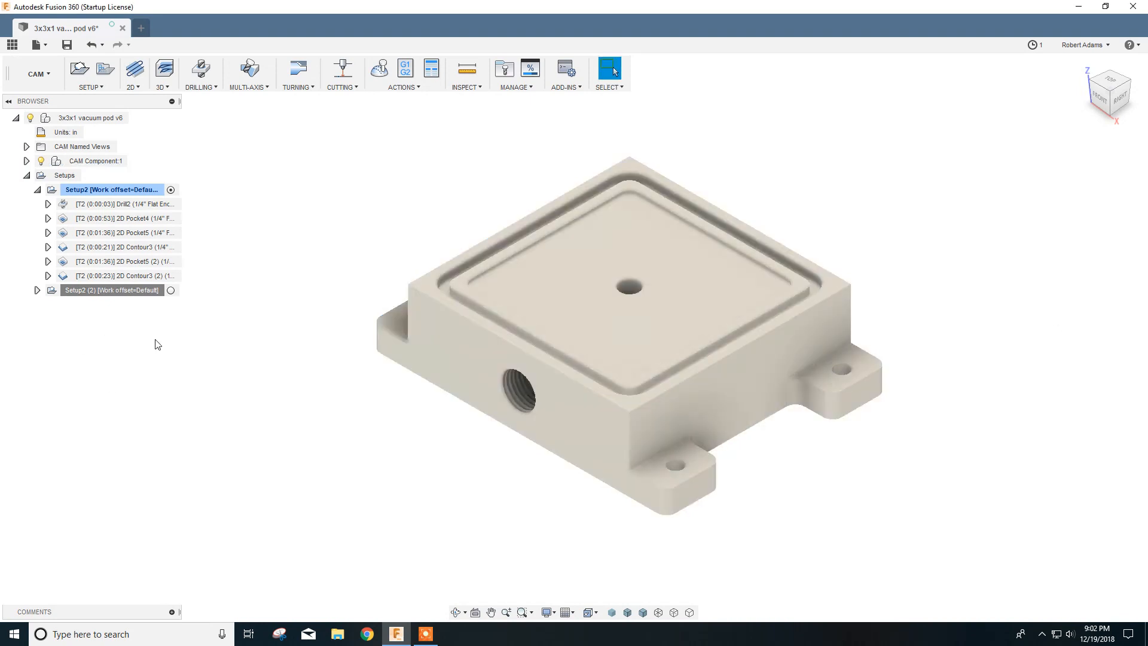
- Create a 2D Contour operation in Setup2 with the Ø0.11811" flat tool 1 and coolant disabled
click(138, 88)
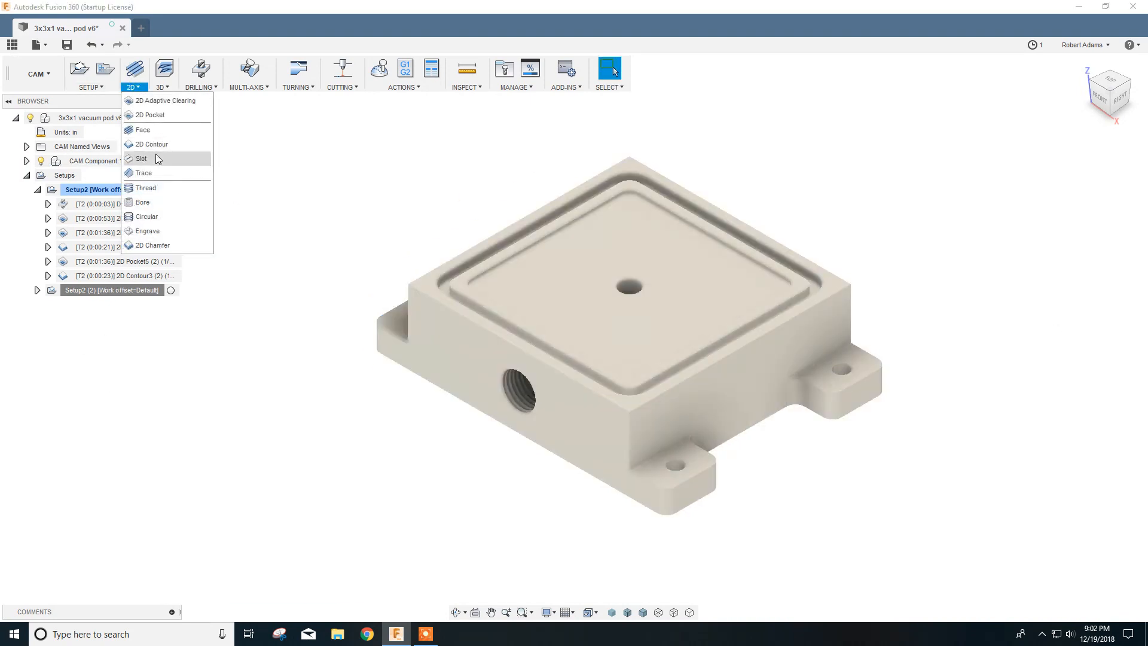
click(153, 145)
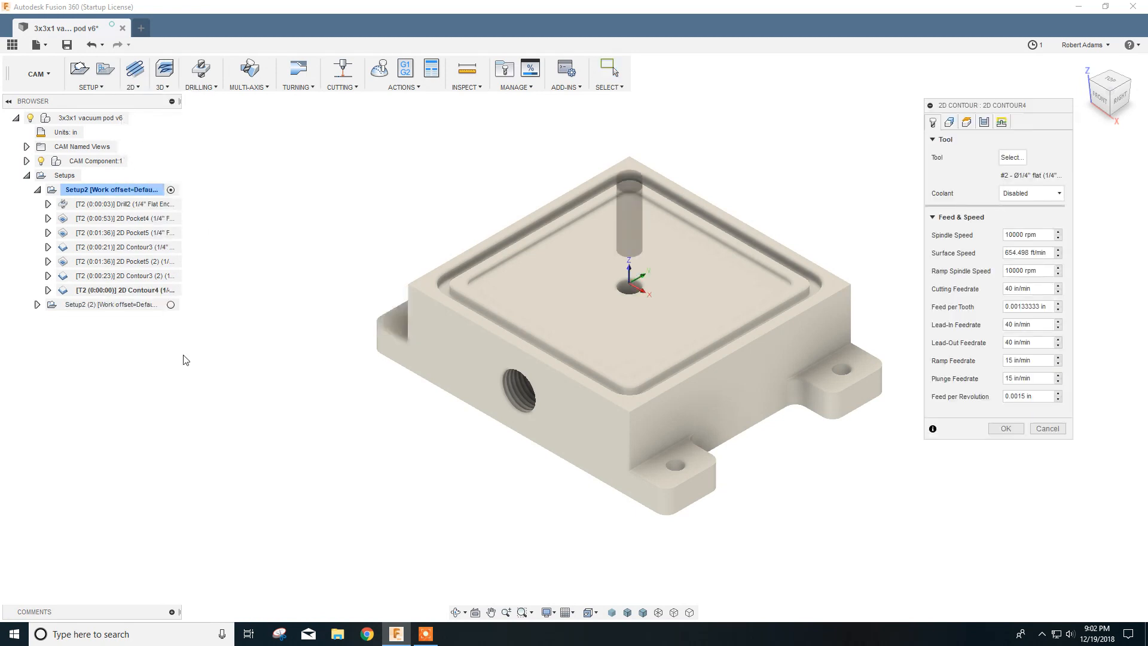
click(1014, 160)
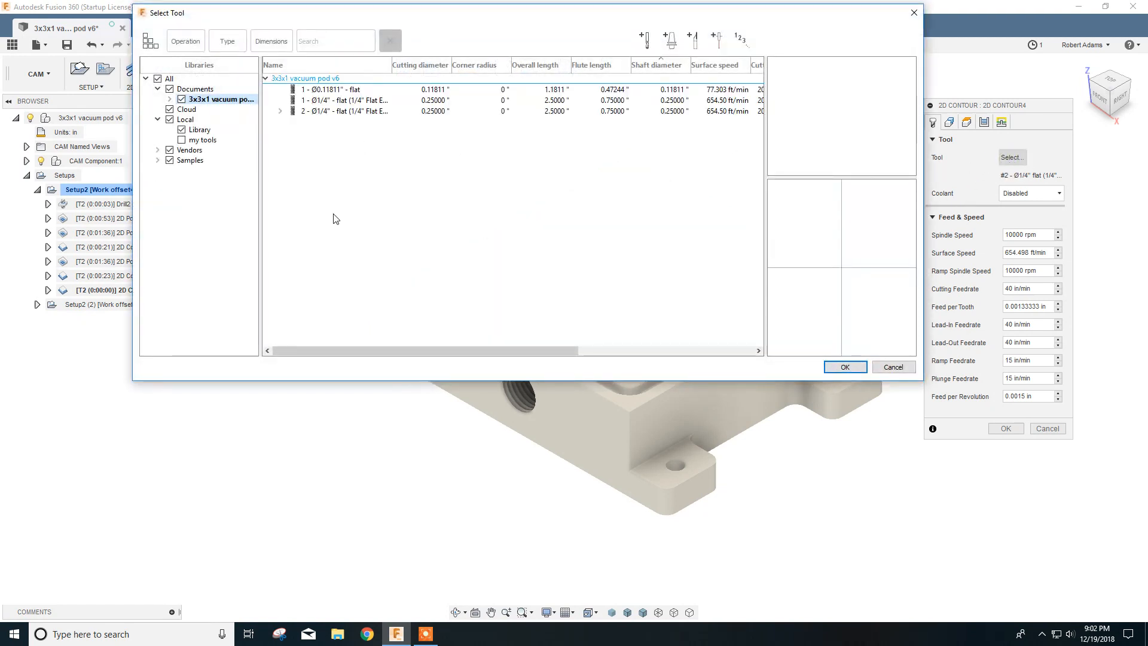
click(338, 91)
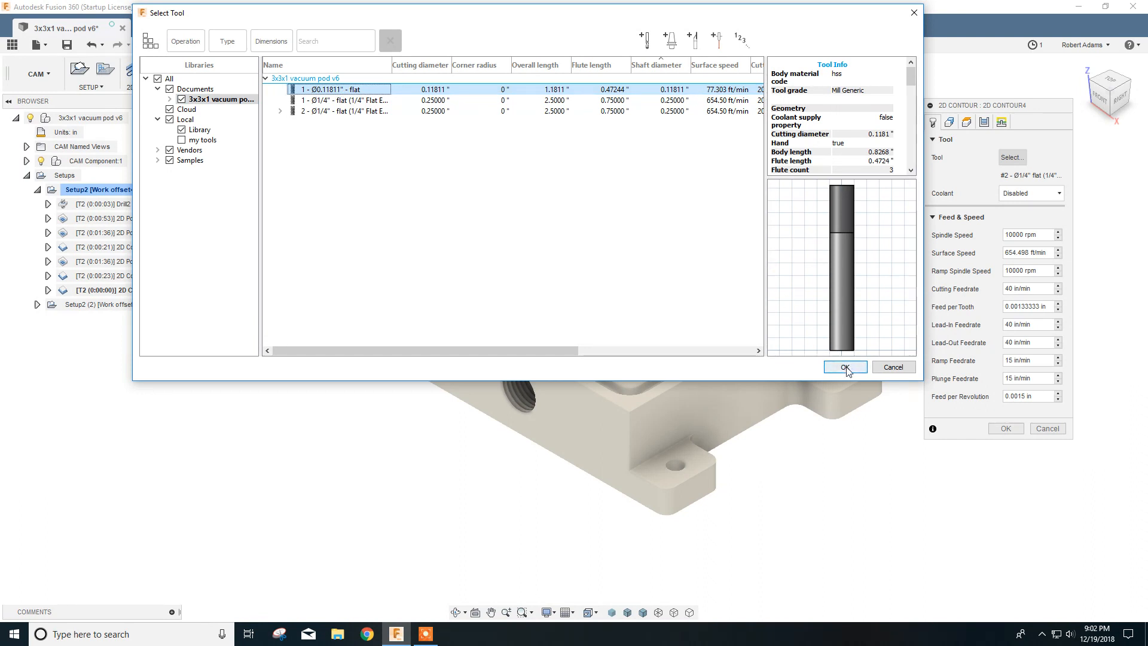
click(646, 41)
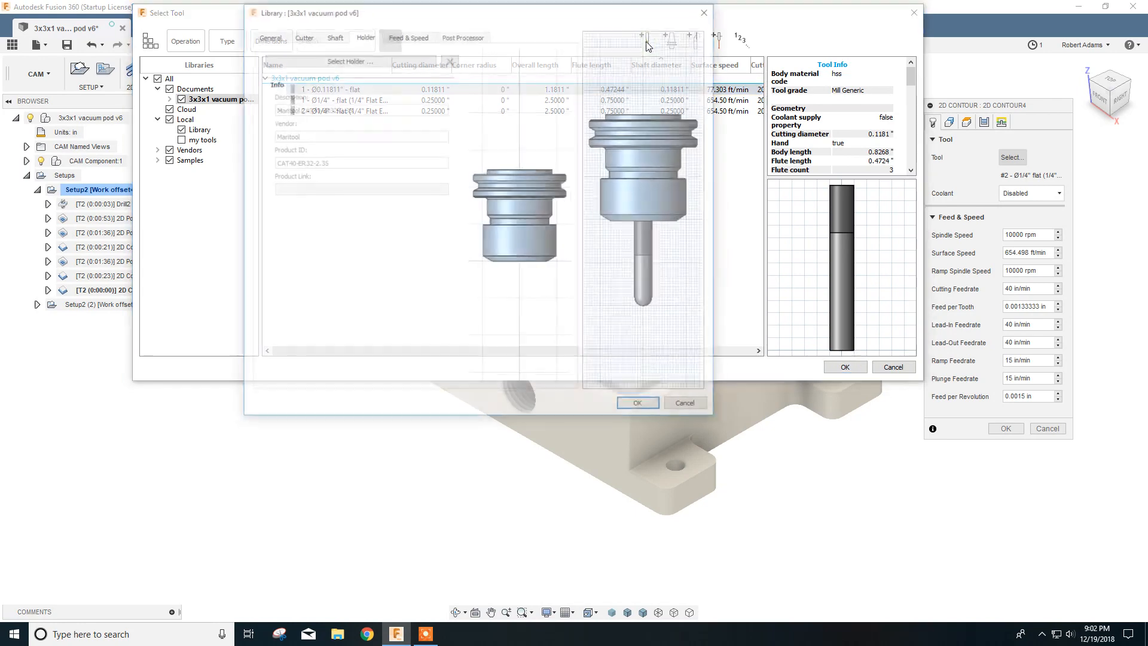
click(689, 408)
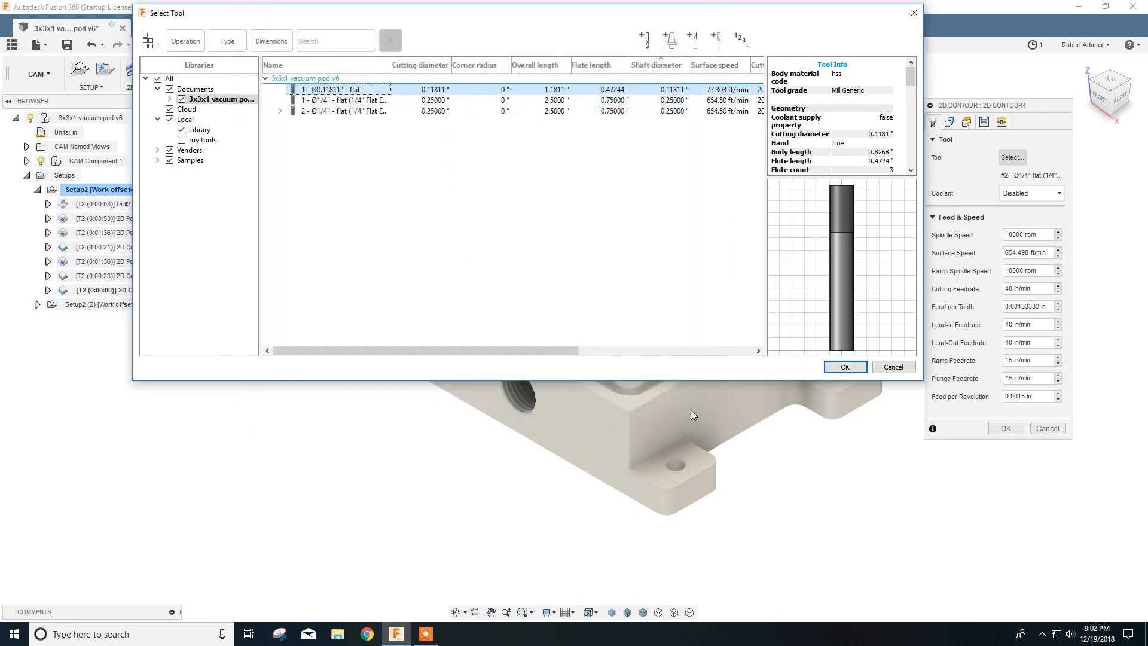
click(844, 367)
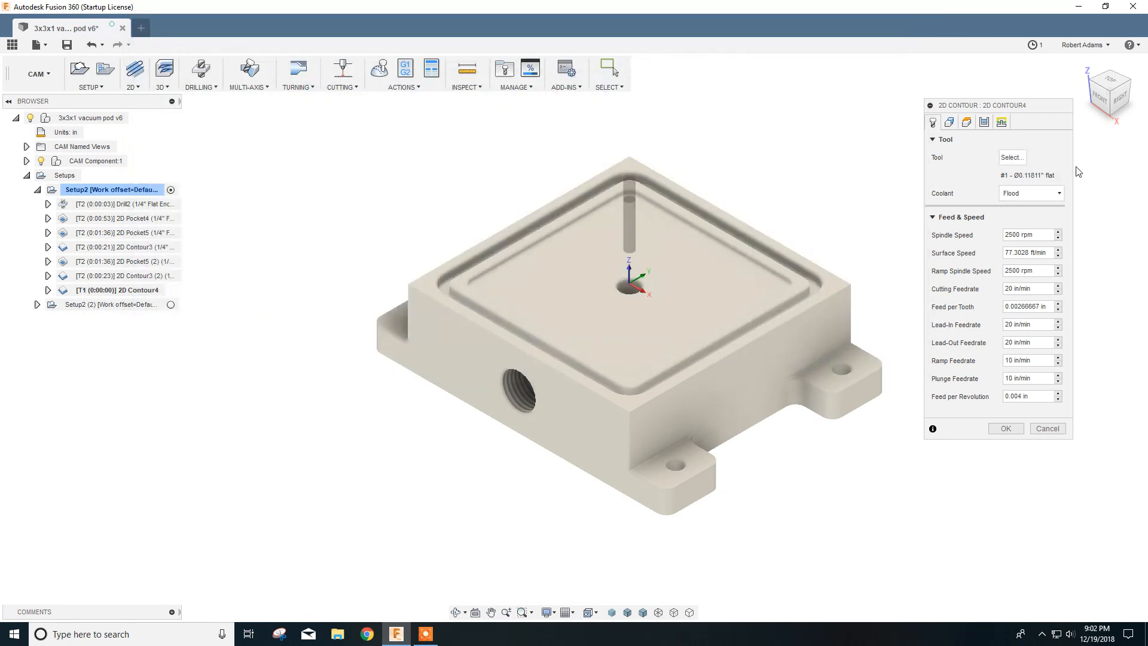
click(1060, 193)
click(1024, 203)
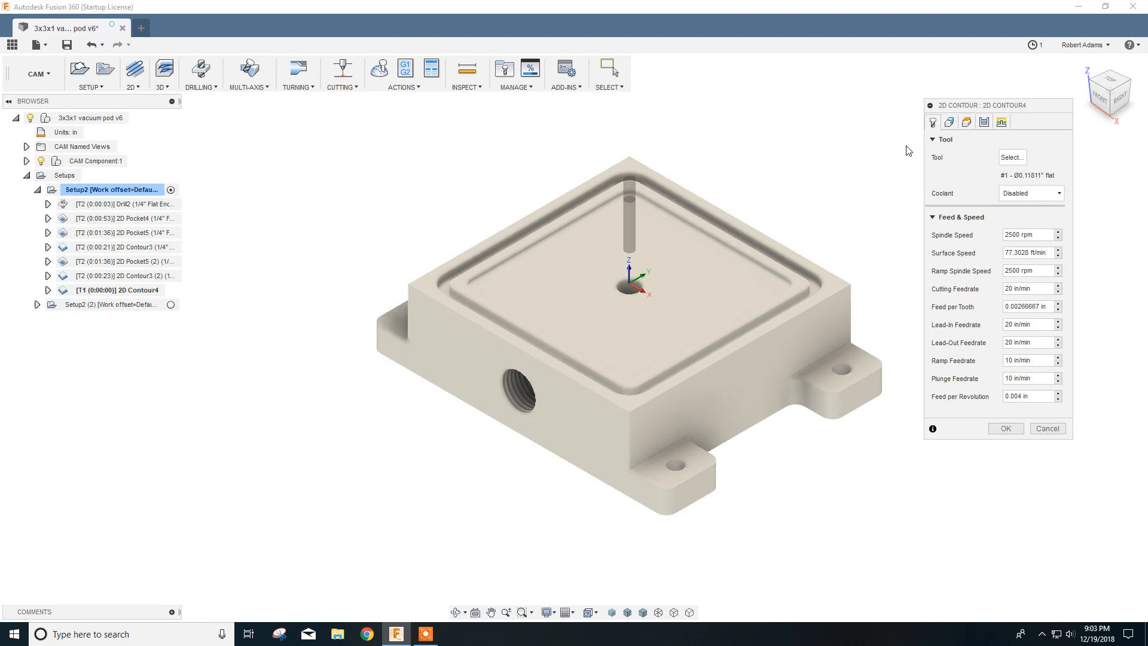
- Select the lower inner edge chain of the perimeter groove as the new 2D contour's geometry
click(950, 123)
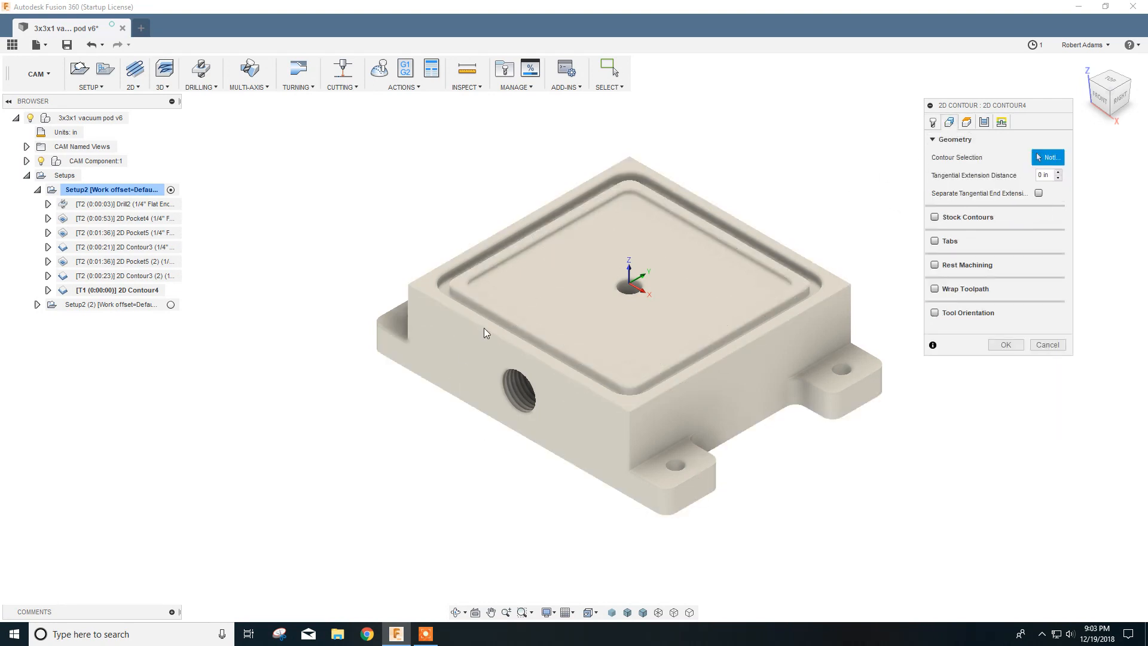
scroll(571, 325, up, 5)
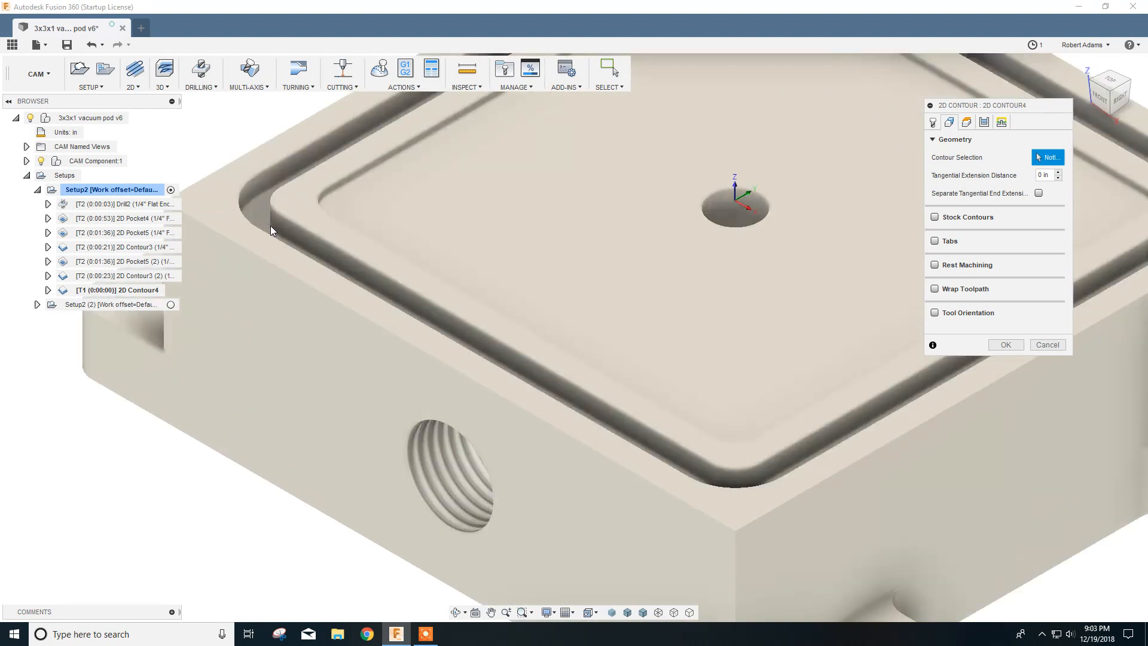
click(300, 245)
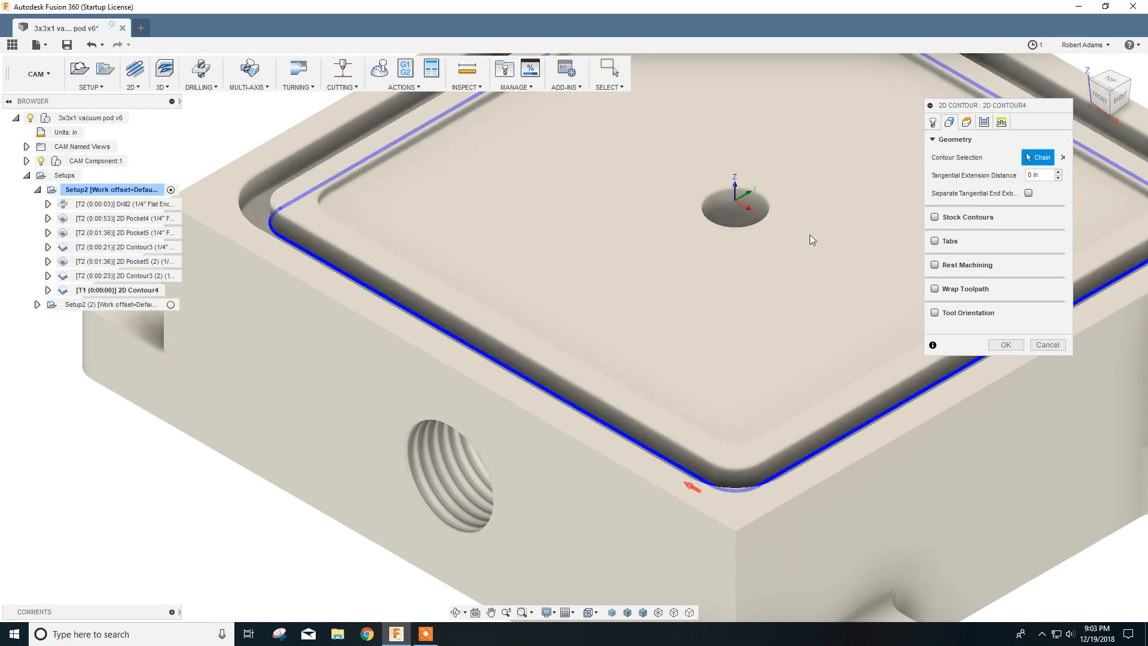
- Enable multiple depths for 2D Contour4 with a 0.05 in maximum roughing stepdown and even stepdowns, and disable rough final and order by islands
scroll(784, 261, down, 6)
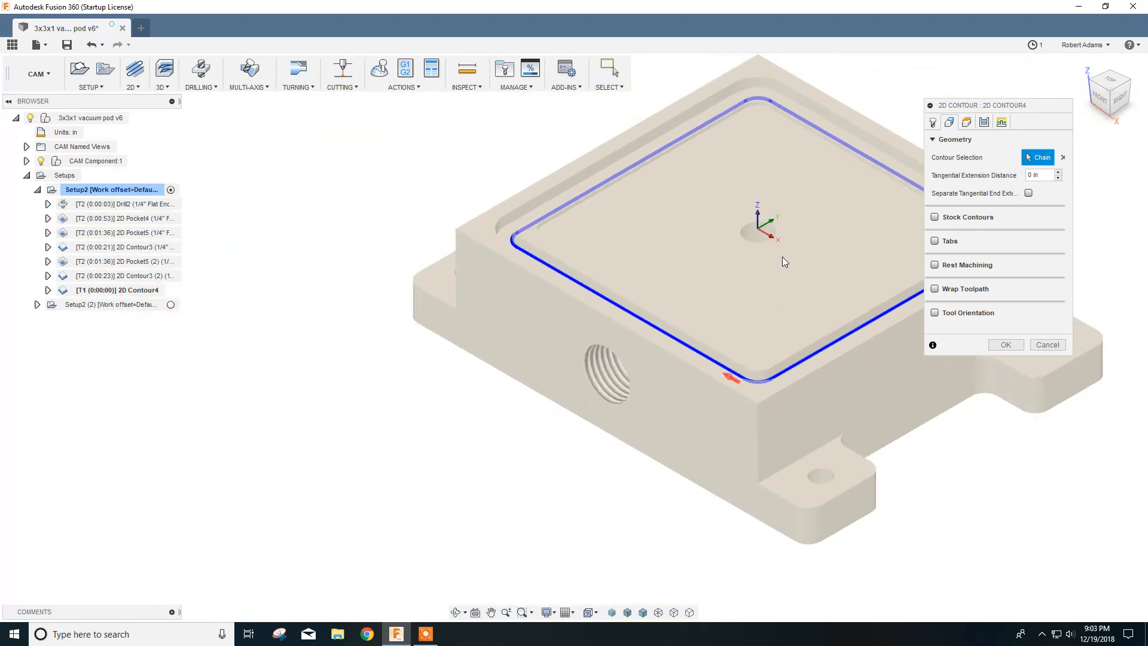
middle_drag(782, 254, 722, 264)
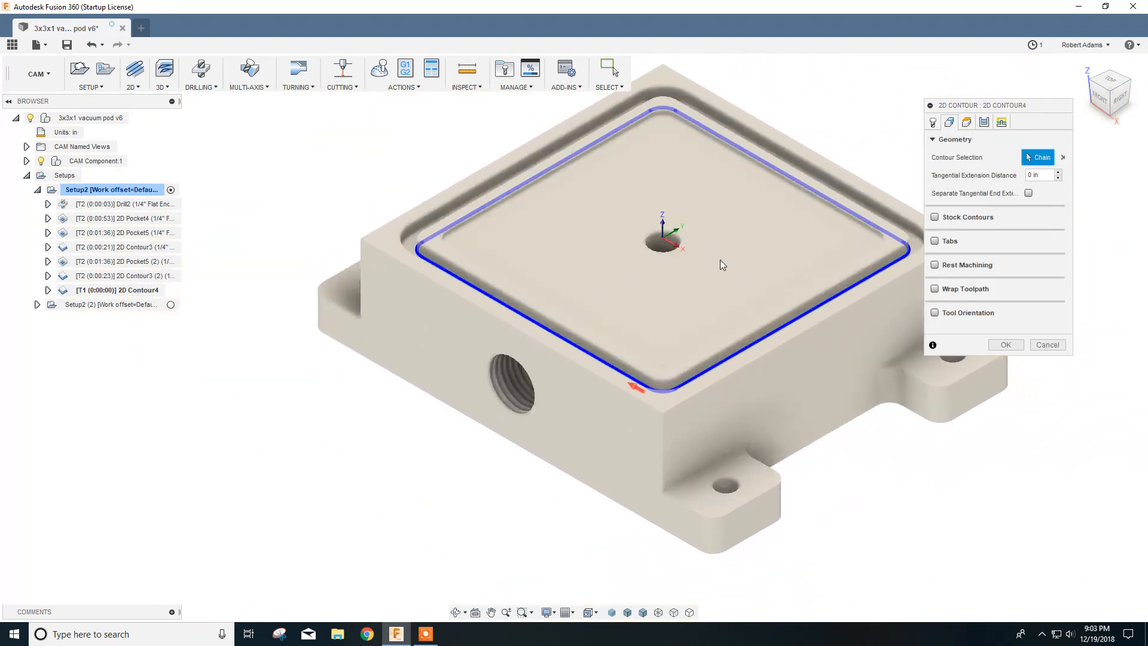
click(967, 123)
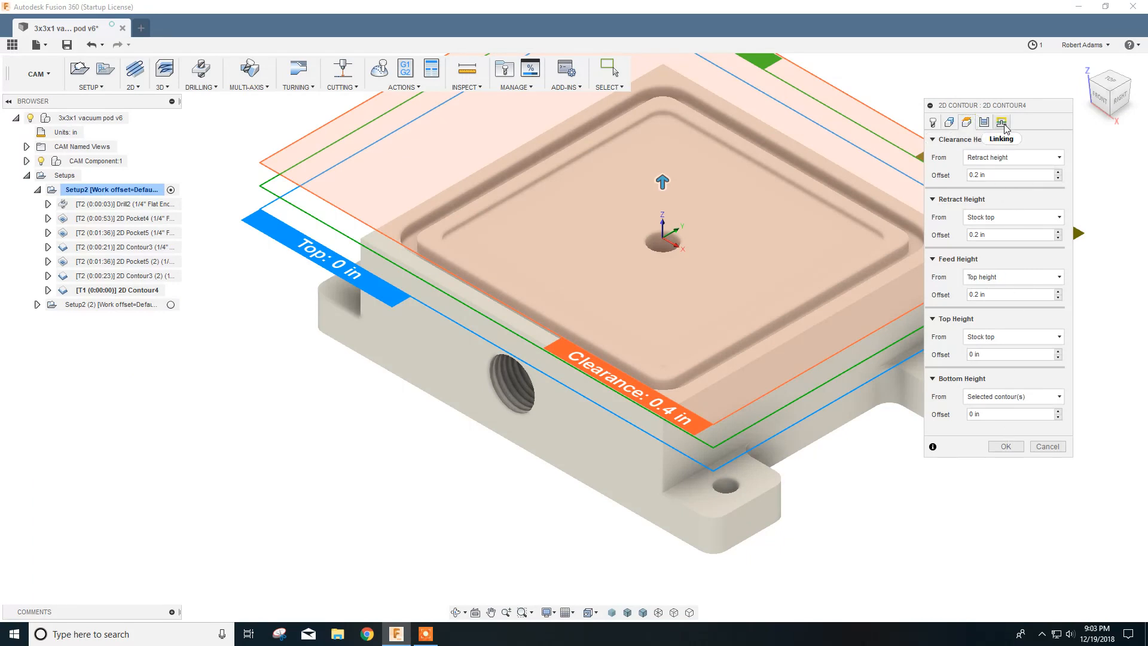
click(983, 122)
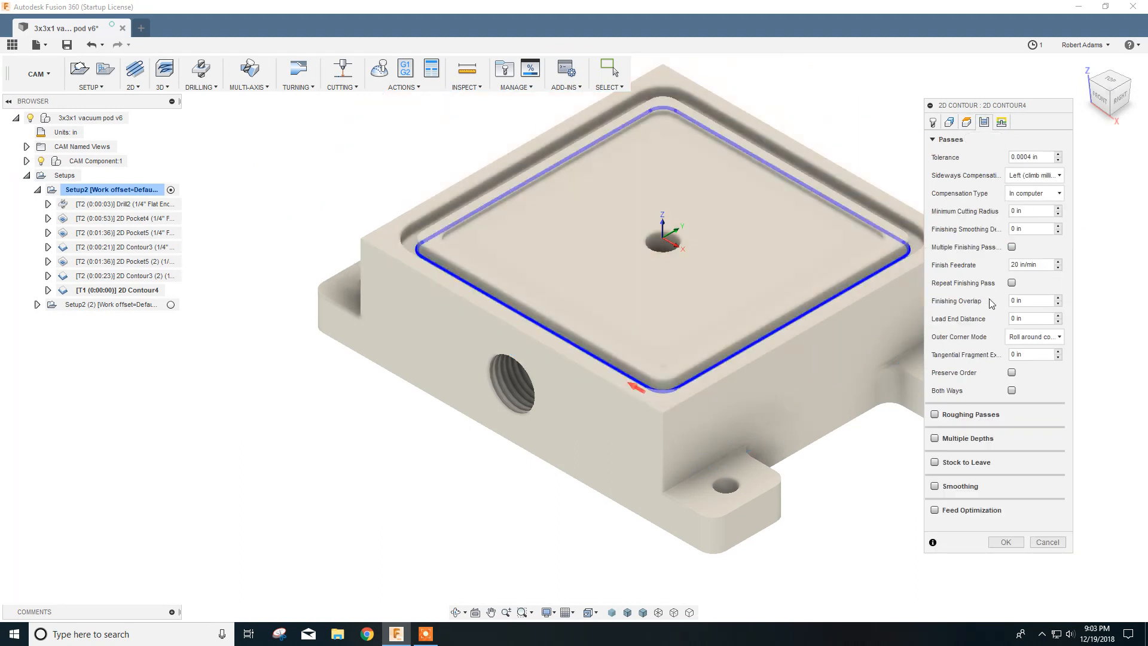
click(934, 140)
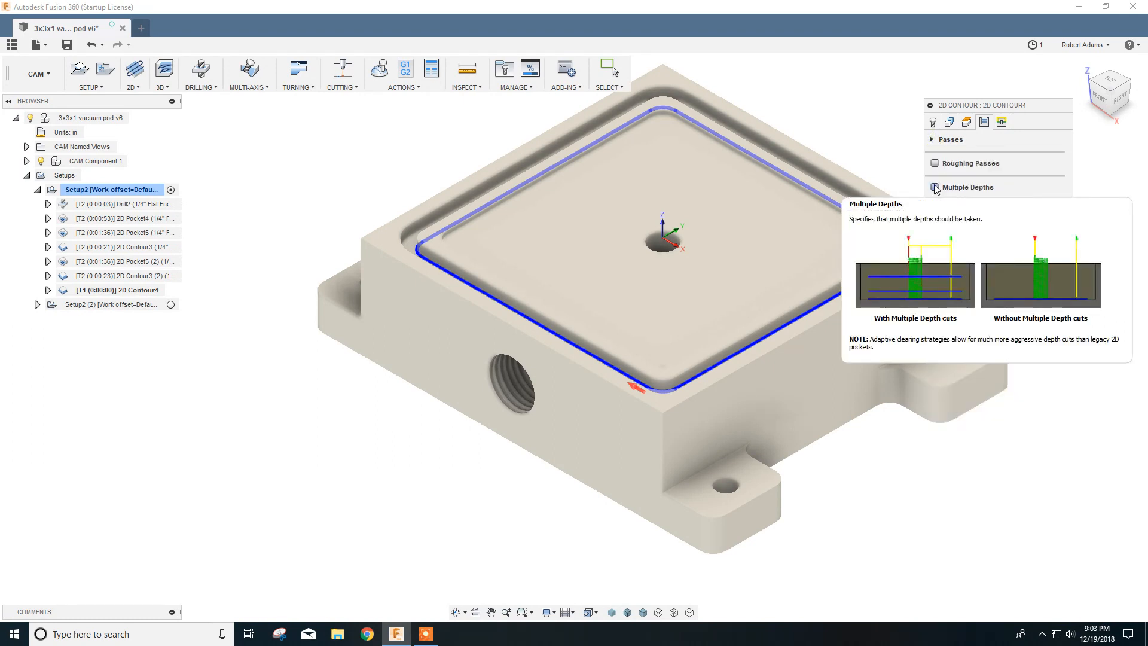
click(935, 188)
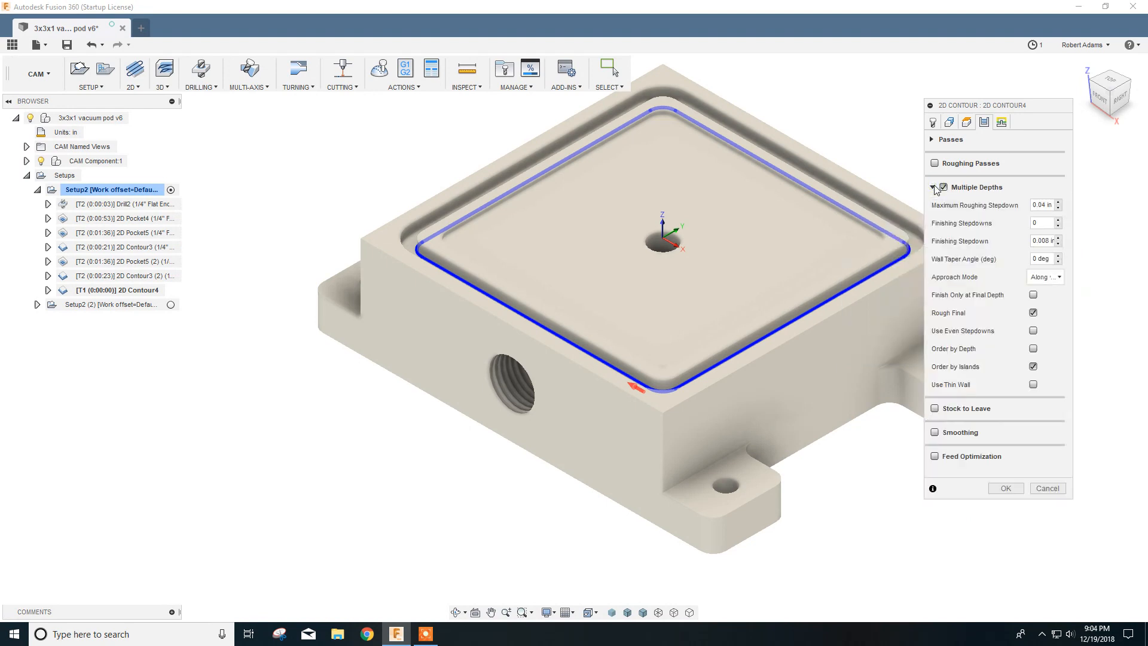
click(1054, 205)
key(BackSpace)
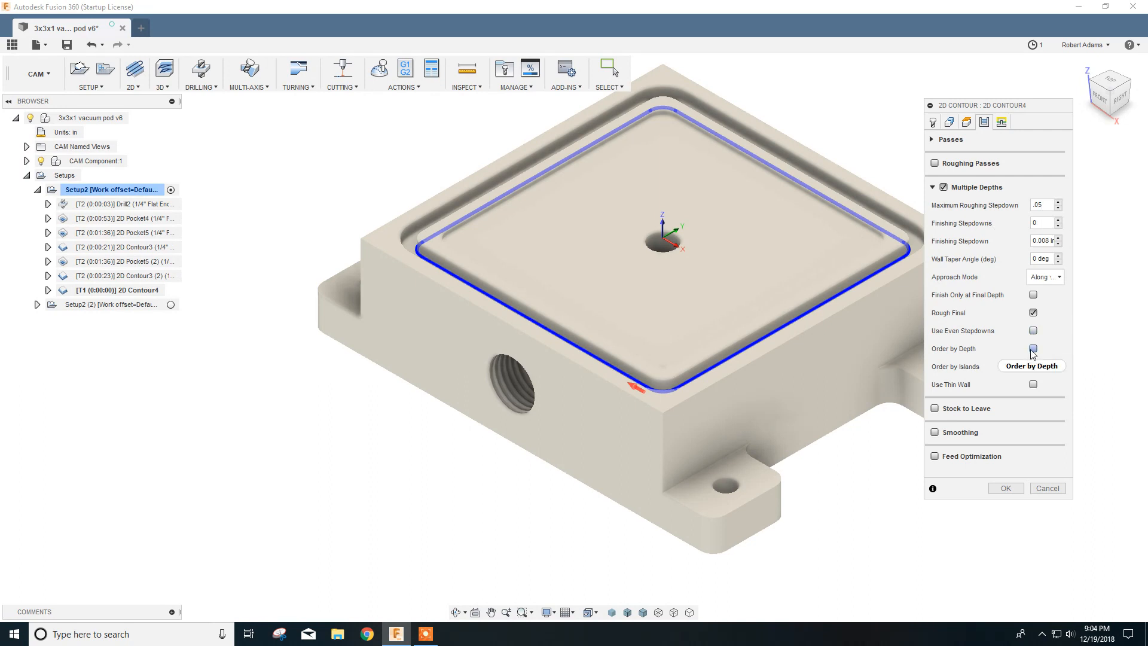
click(1033, 331)
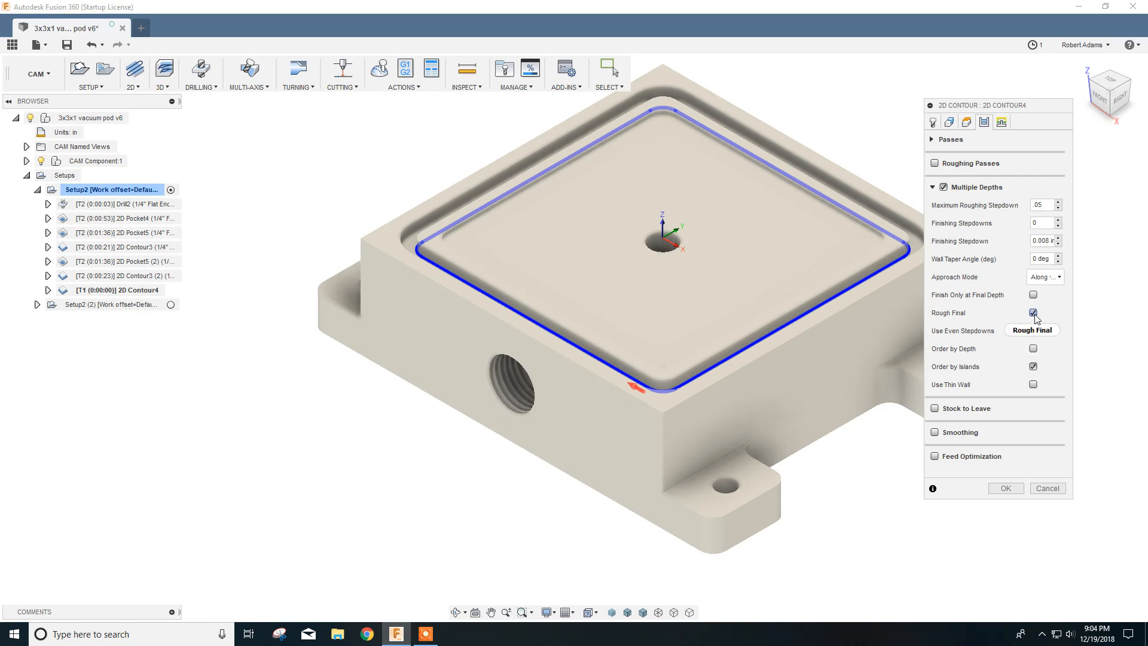
click(1034, 313)
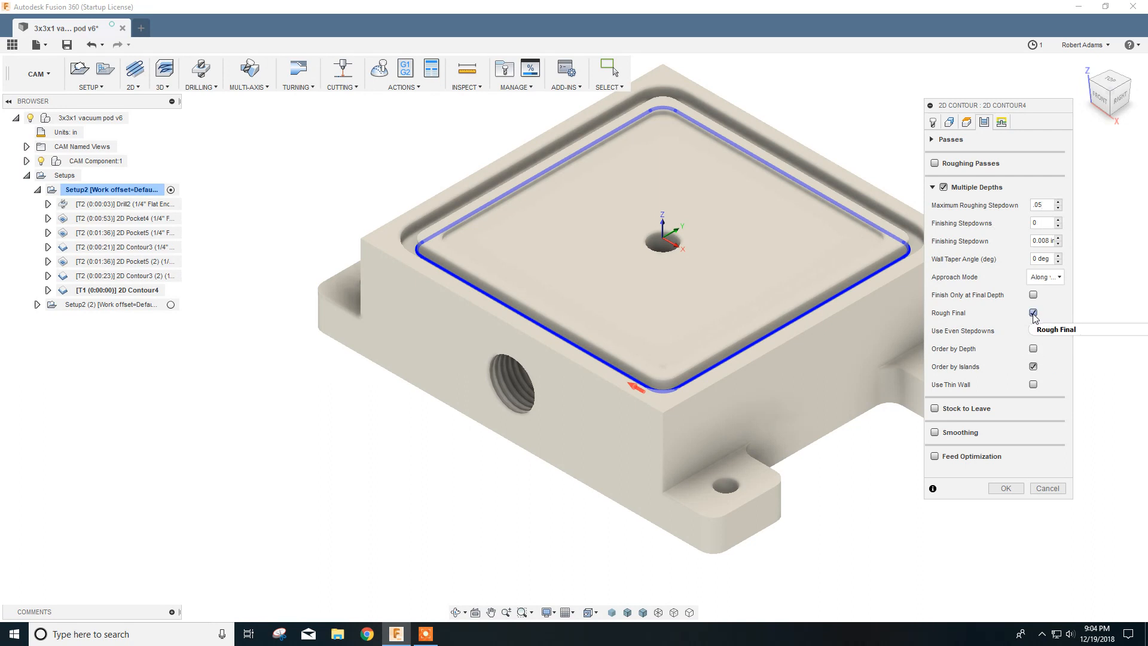
click(1033, 366)
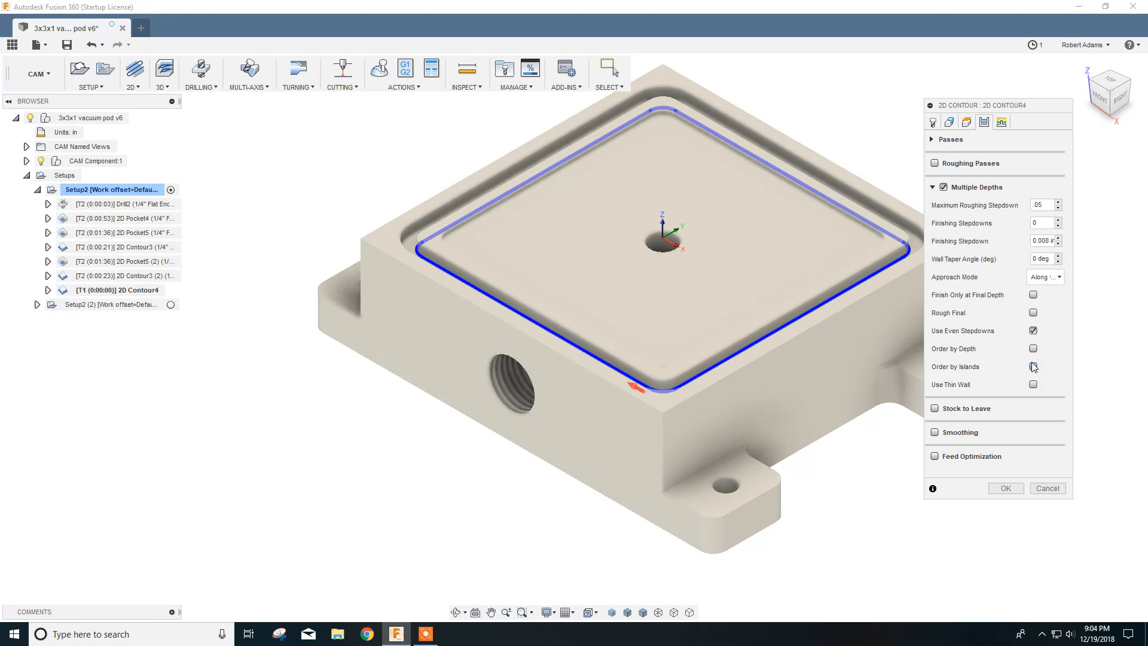
- Keep the tool down, turn off lead-in and lead-out for 2D Contour4, and generate its toolpath
click(1001, 122)
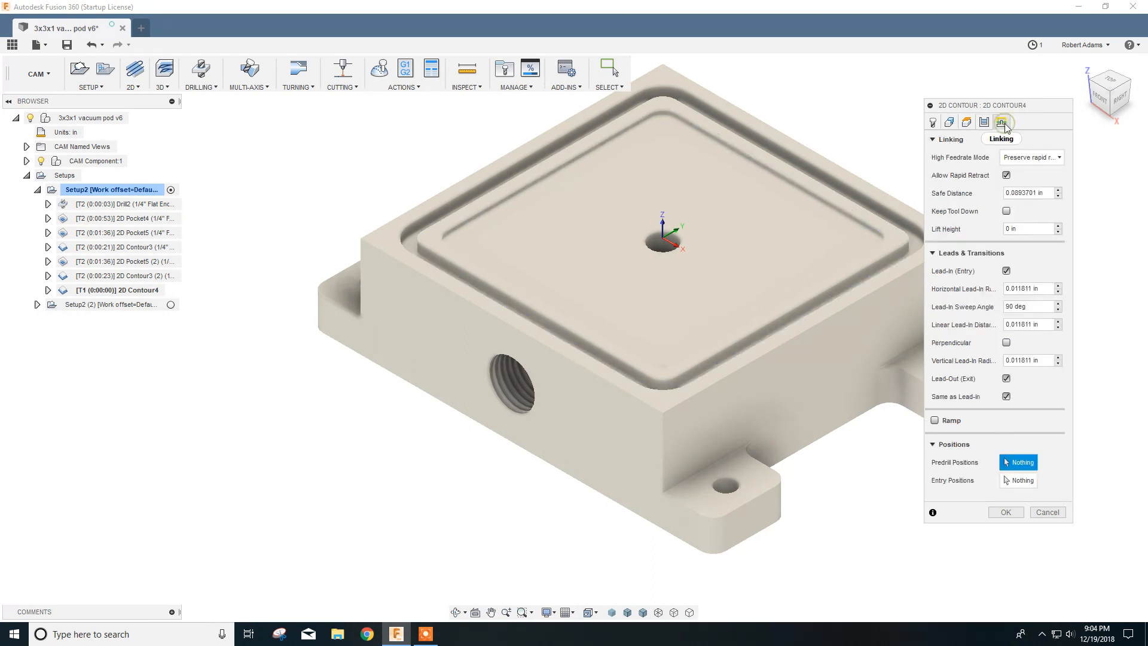
click(1007, 211)
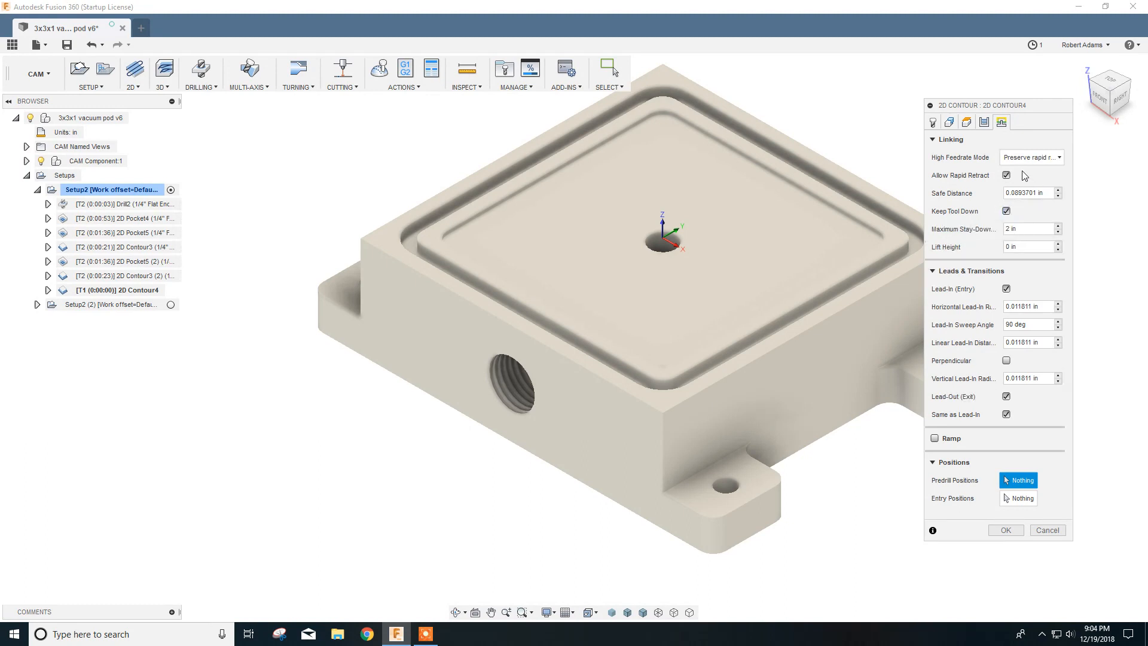
click(1006, 290)
click(1007, 307)
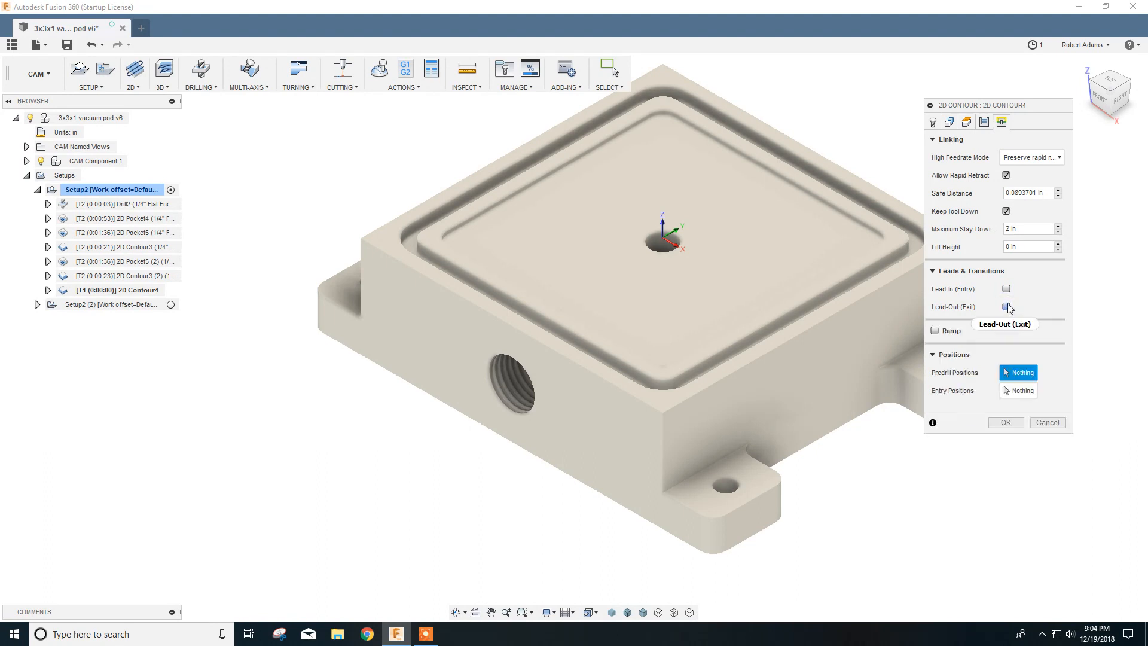
click(1006, 423)
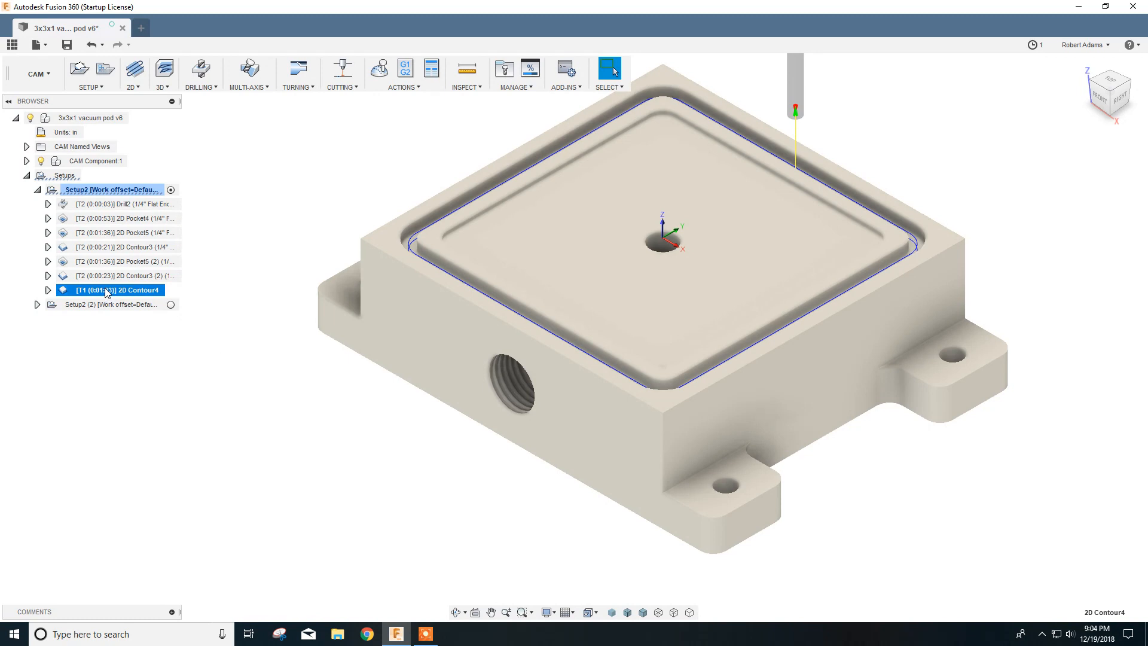
- Remove 2D Contour4 from Setup2 and check the toolpaths of 2D Contour3 (2) and 2D Contour3
click(217, 300)
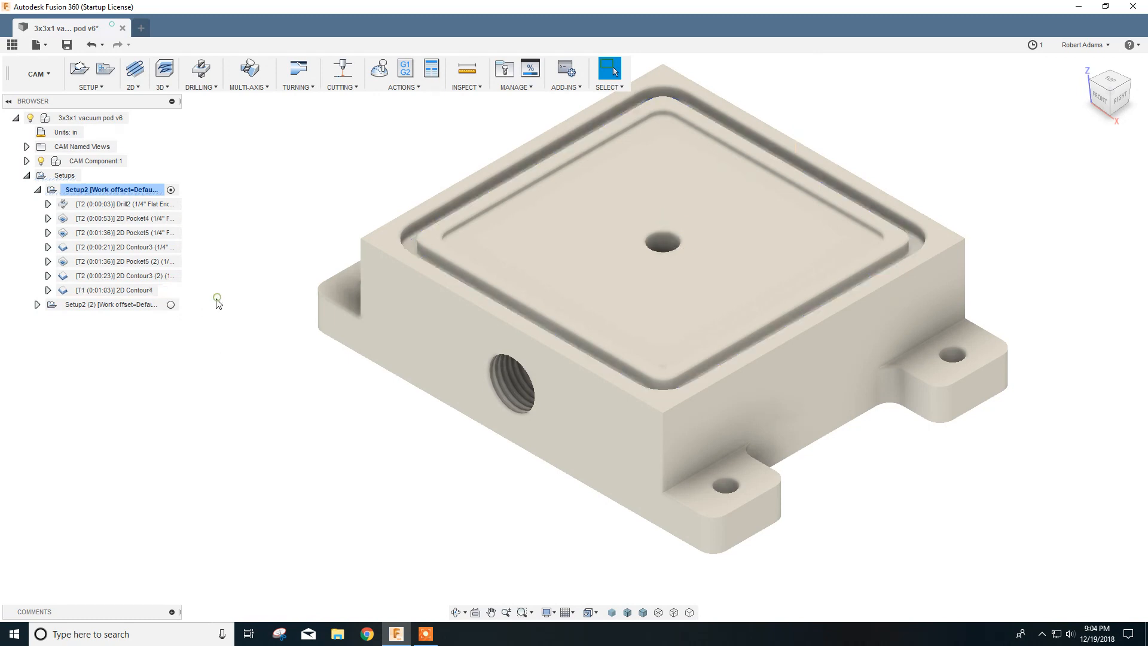
click(113, 291)
click(109, 290)
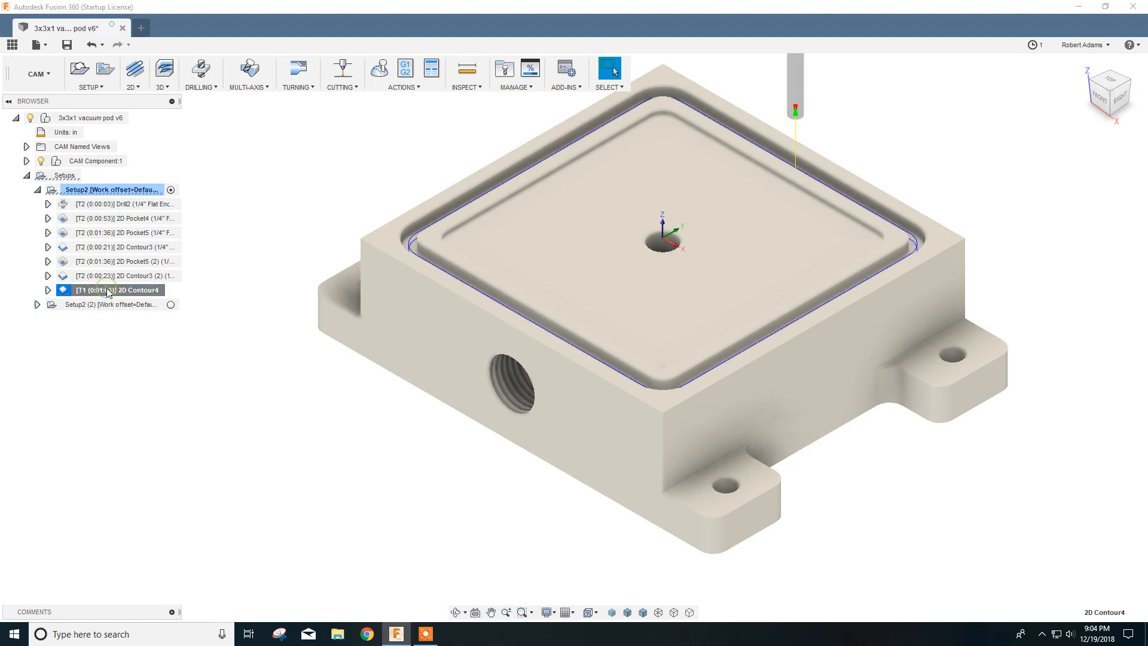
mouse_move(108, 302)
mouse_down()
mouse_move(103, 320)
mouse_move(91, 313)
mouse_up()
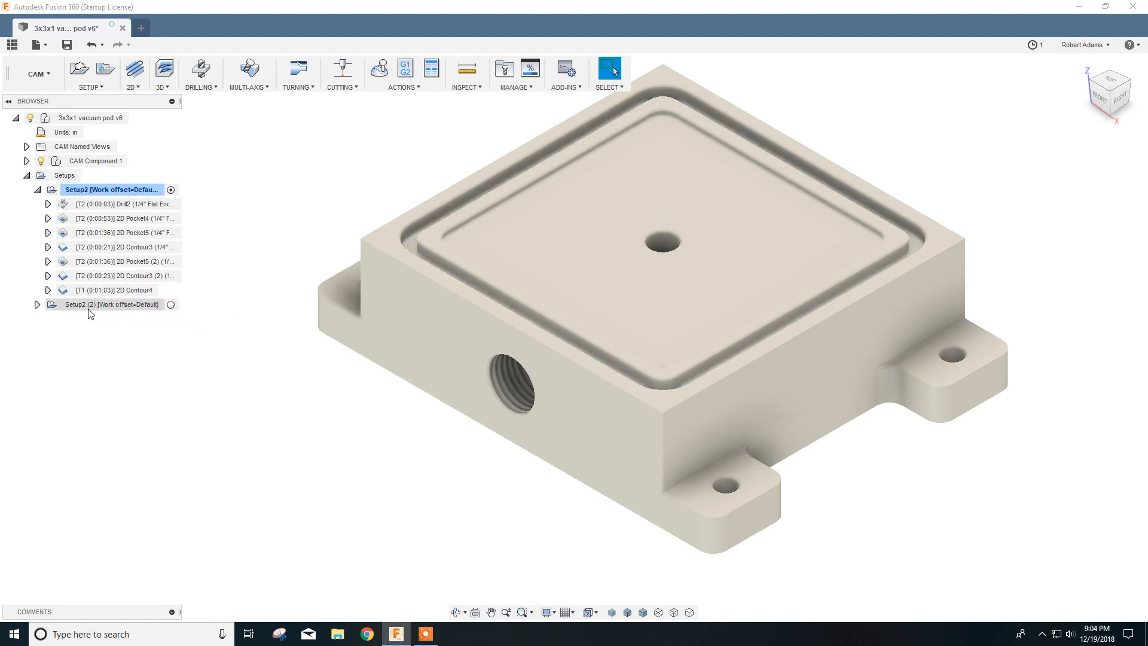
click(100, 275)
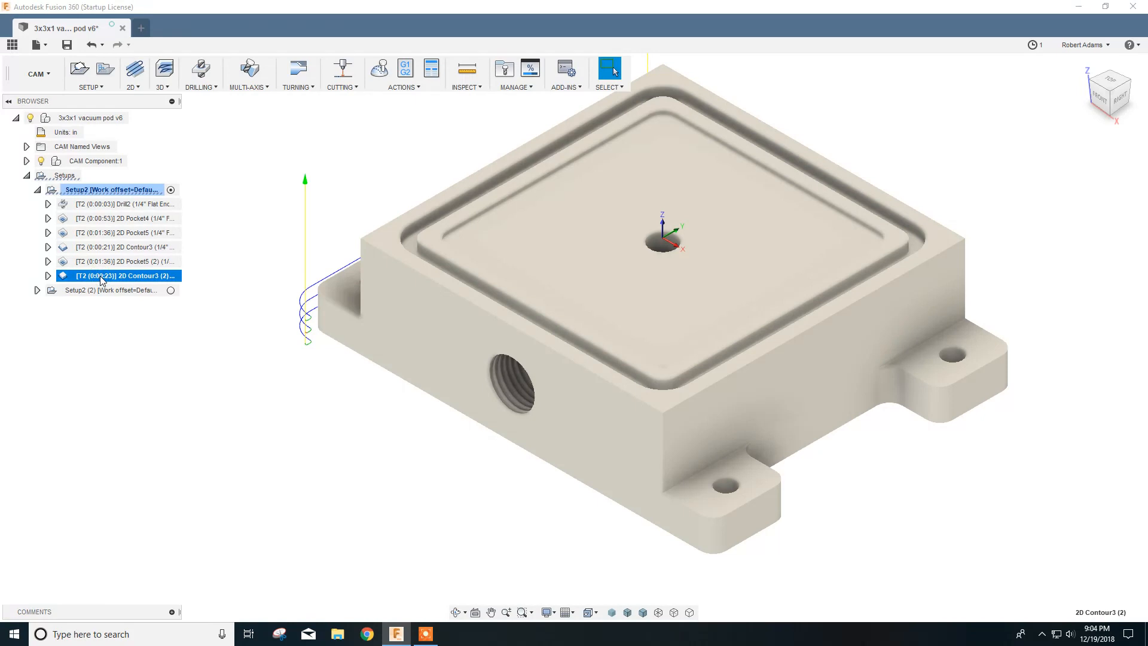
click(134, 249)
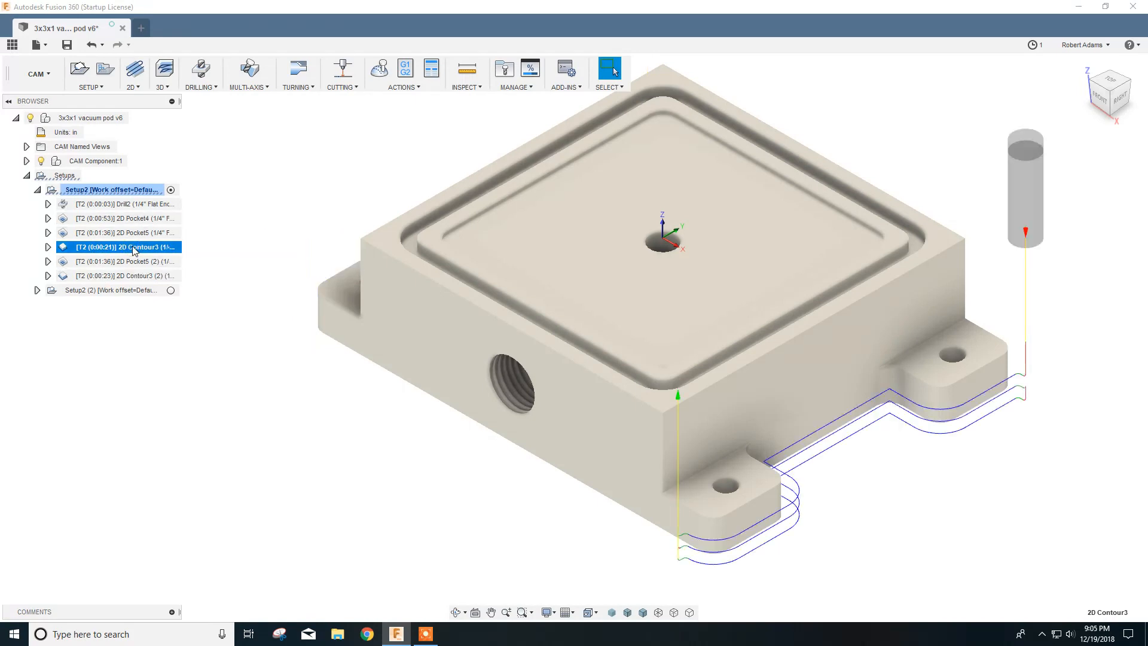
- Activate Setup2 (2) and start a 2D Contour operation in it with the Ø0.11811" flat tool 1 and coolant disabled
click(89, 291)
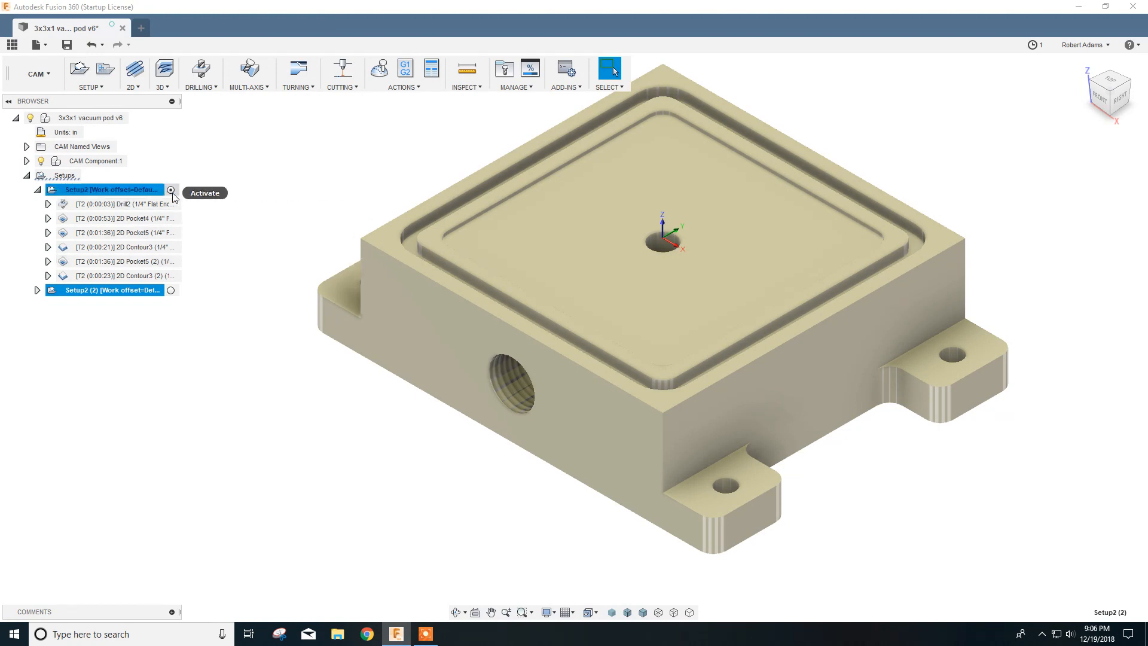
click(171, 291)
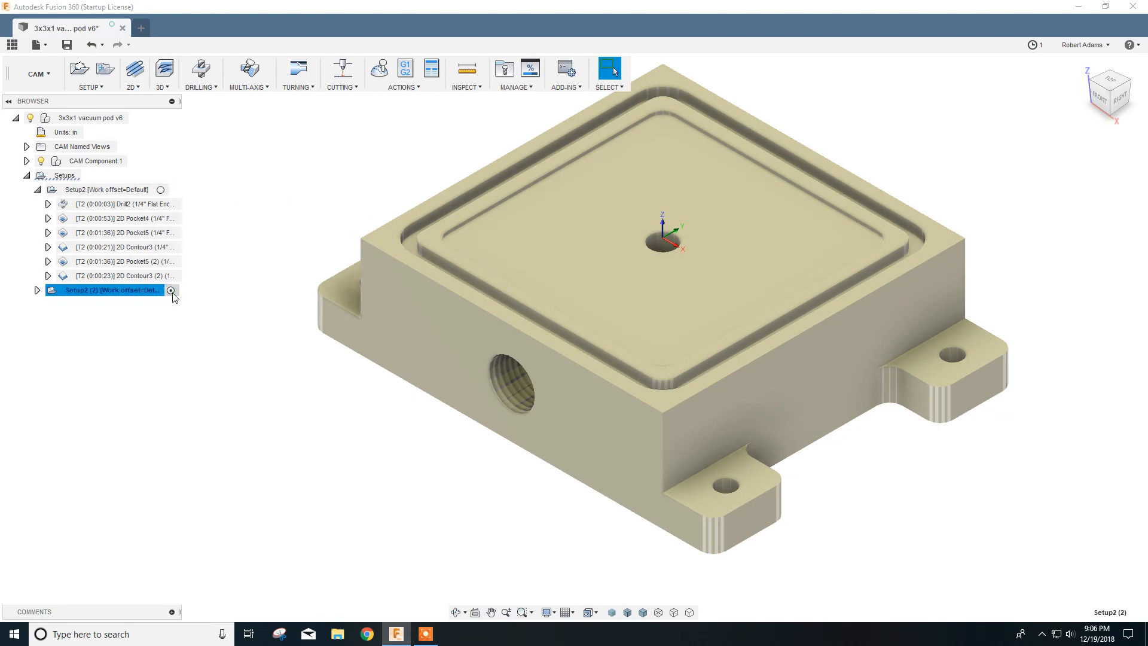
click(139, 88)
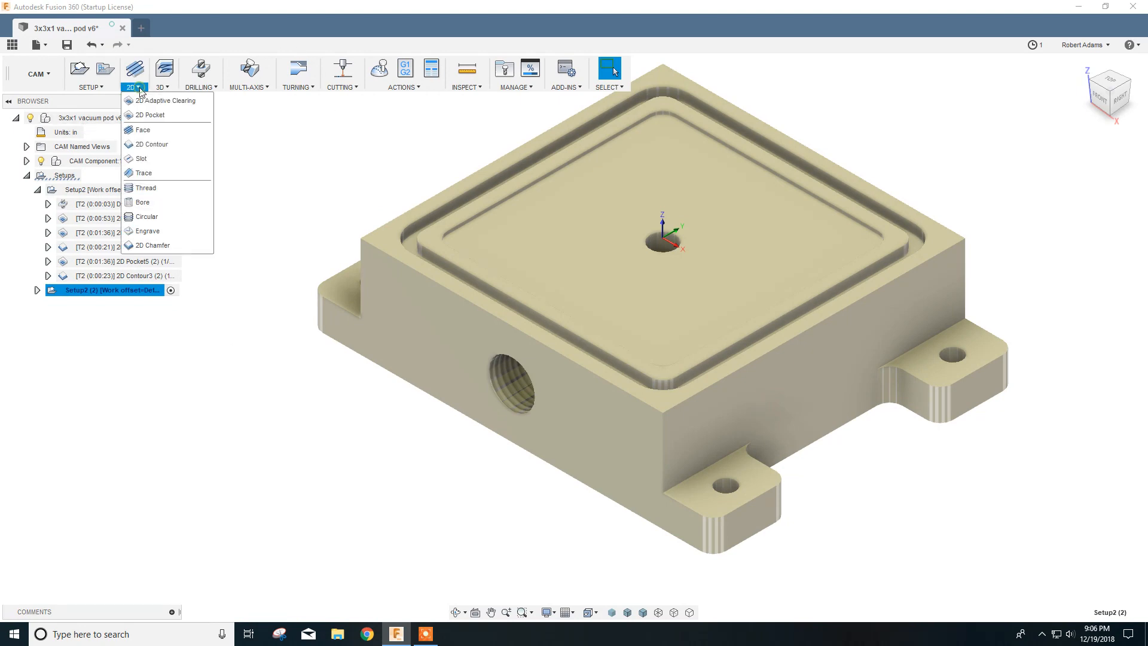
click(153, 144)
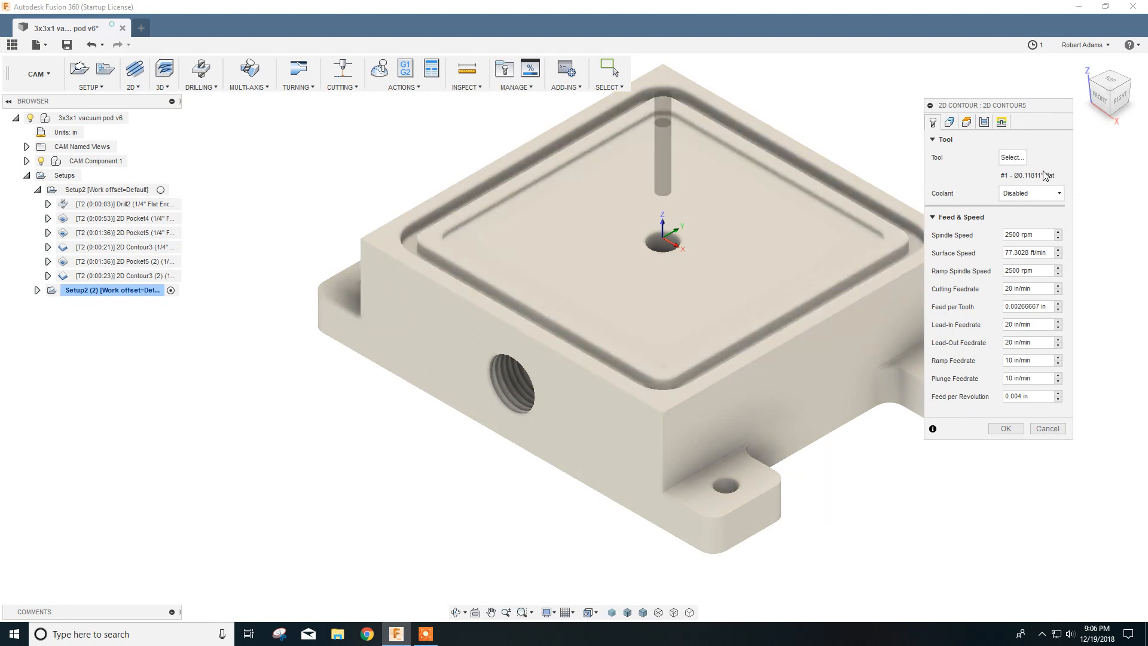
- Select the lower inner edge chain of the perimeter groove as the contour geometry for the Setup2 (2) operation
click(949, 122)
scroll(534, 331, up, 3)
scroll(532, 329, up, 3)
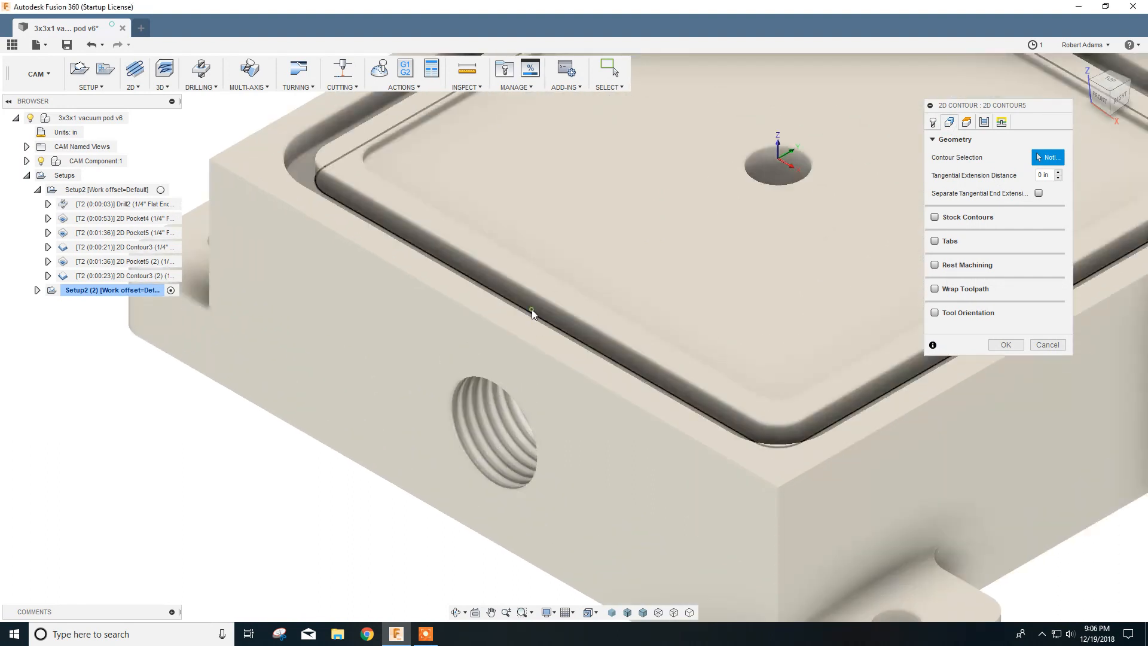
click(532, 310)
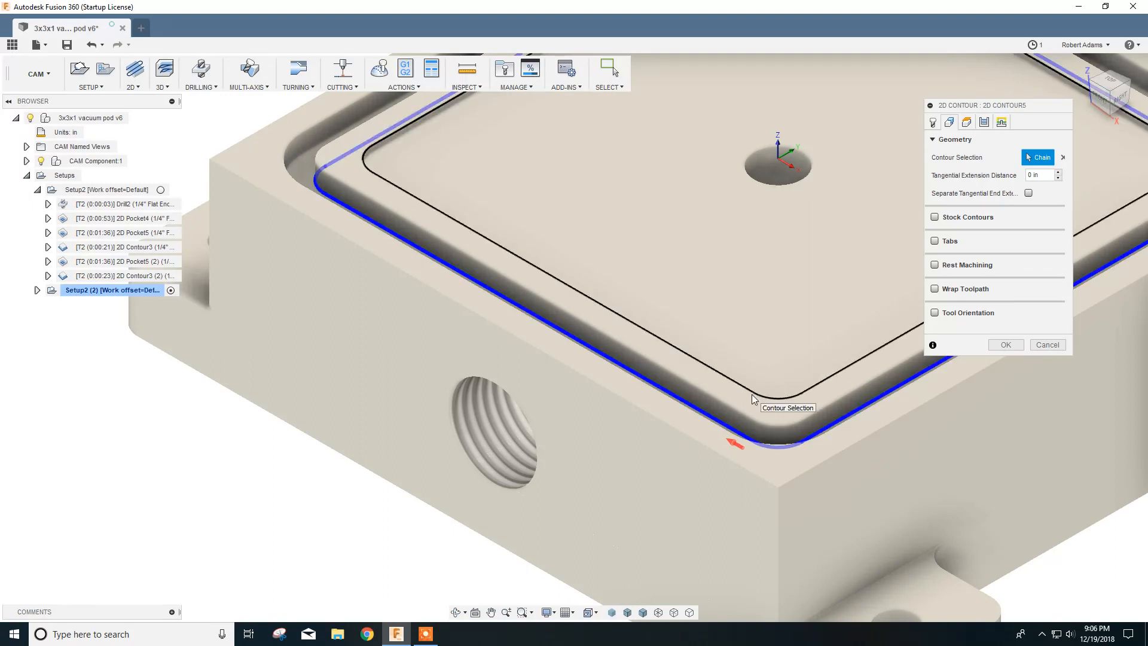
scroll(658, 254, down, 2)
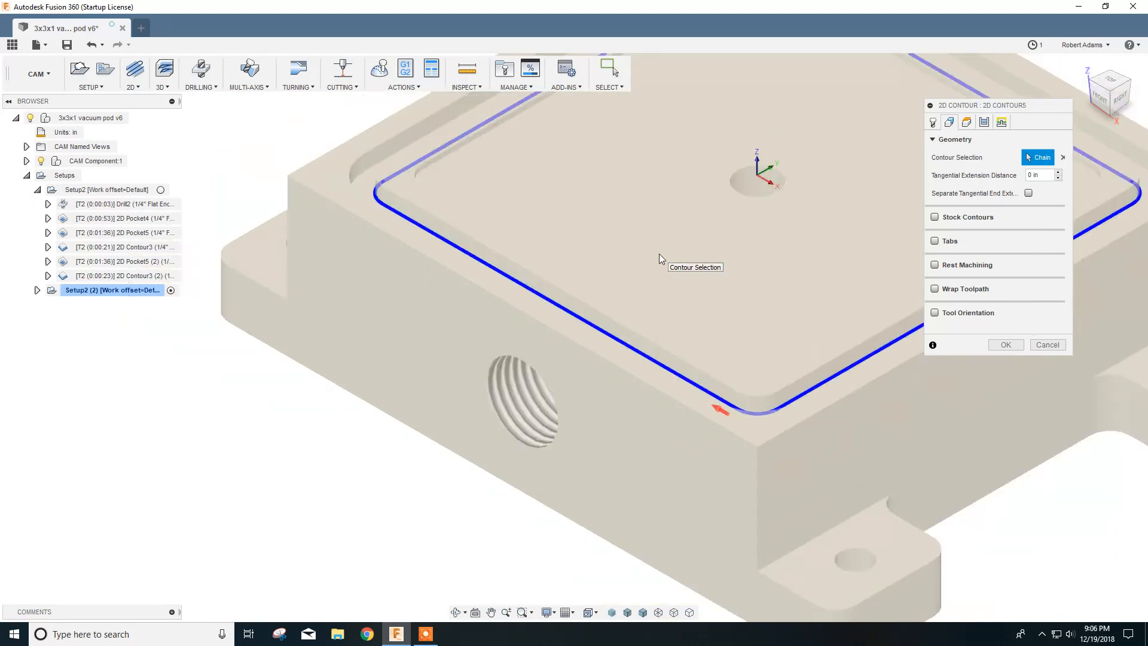
scroll(659, 254, down, 2)
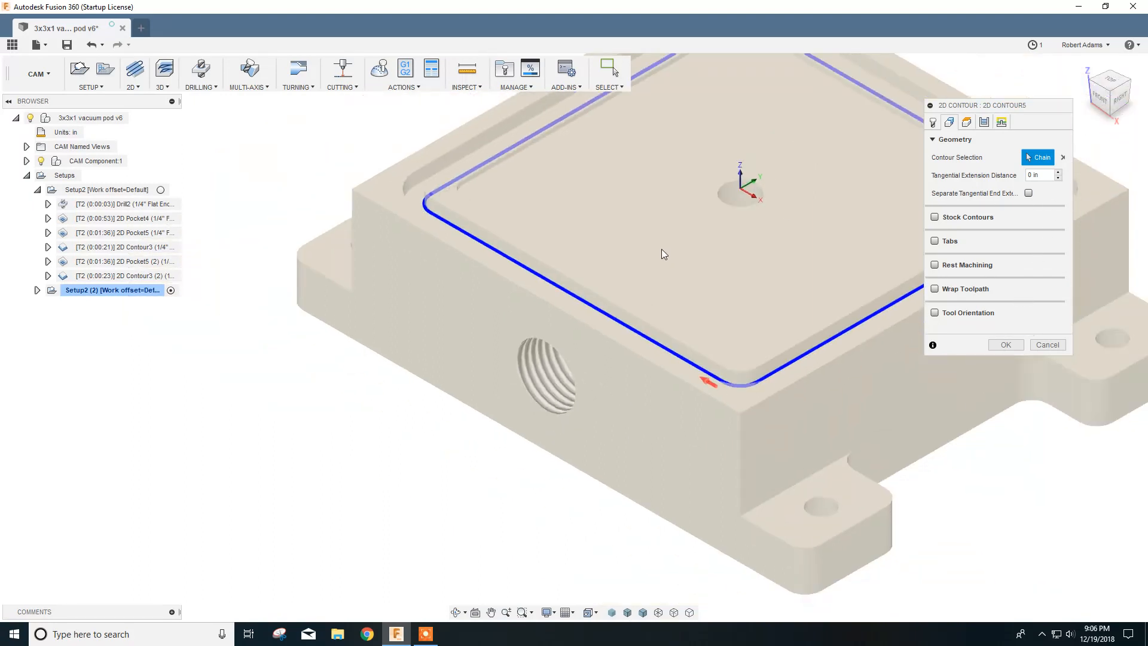
- Enable multiple depths for 2D Contour5 with a 0.05 in maximum roughing stepdown, and disable rough final and order by islands
click(966, 123)
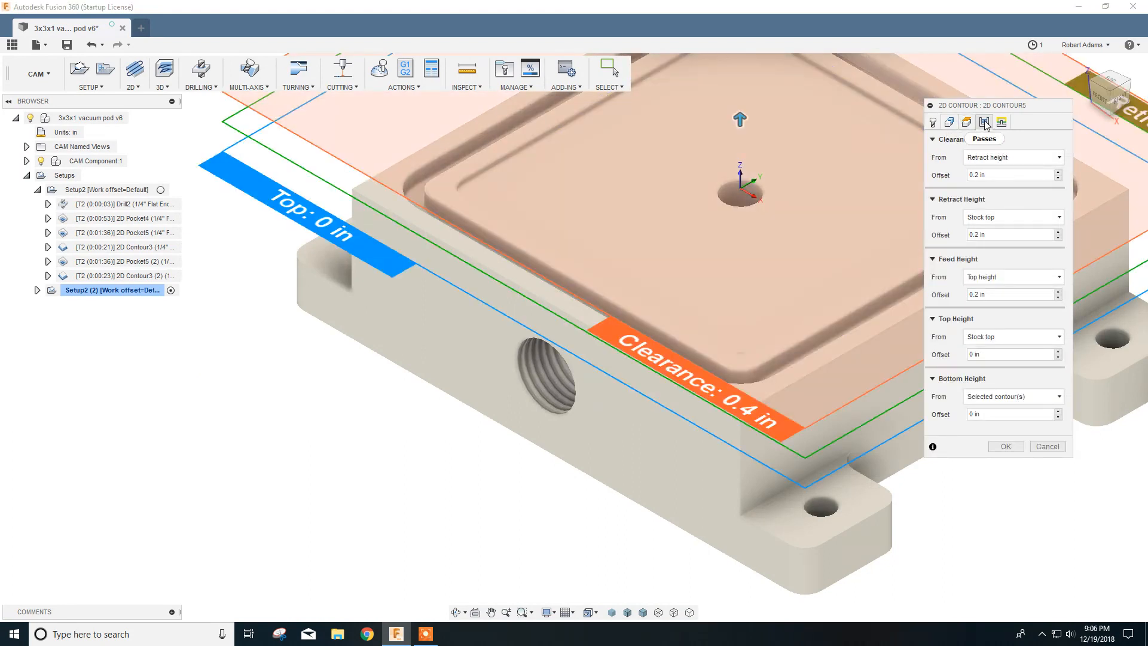
click(984, 122)
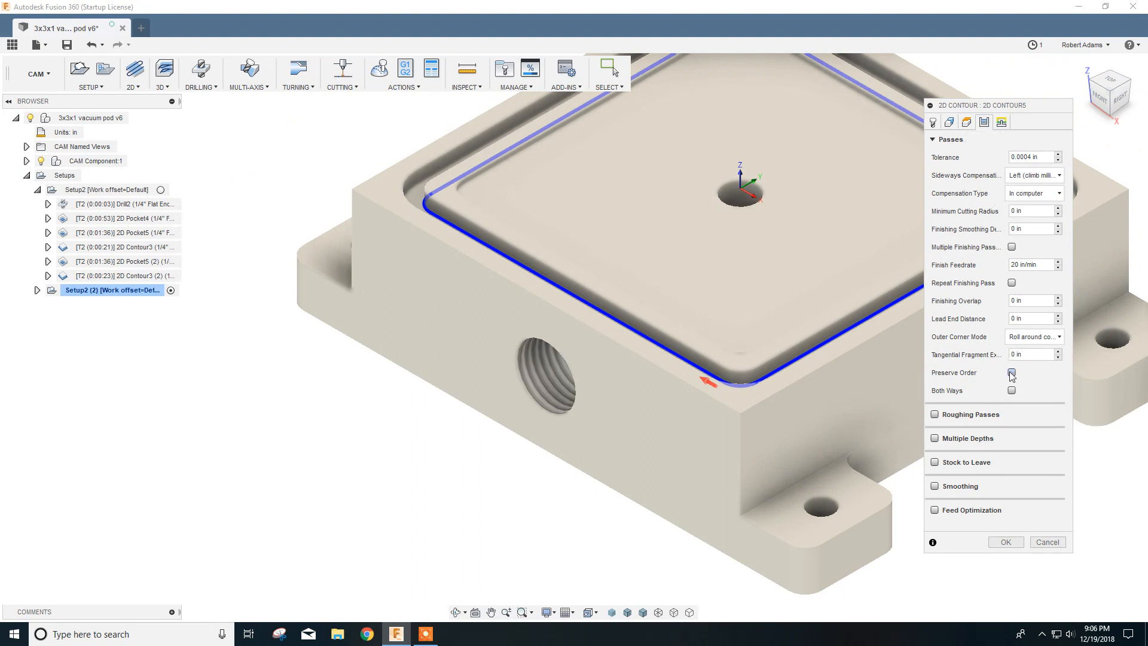
click(935, 439)
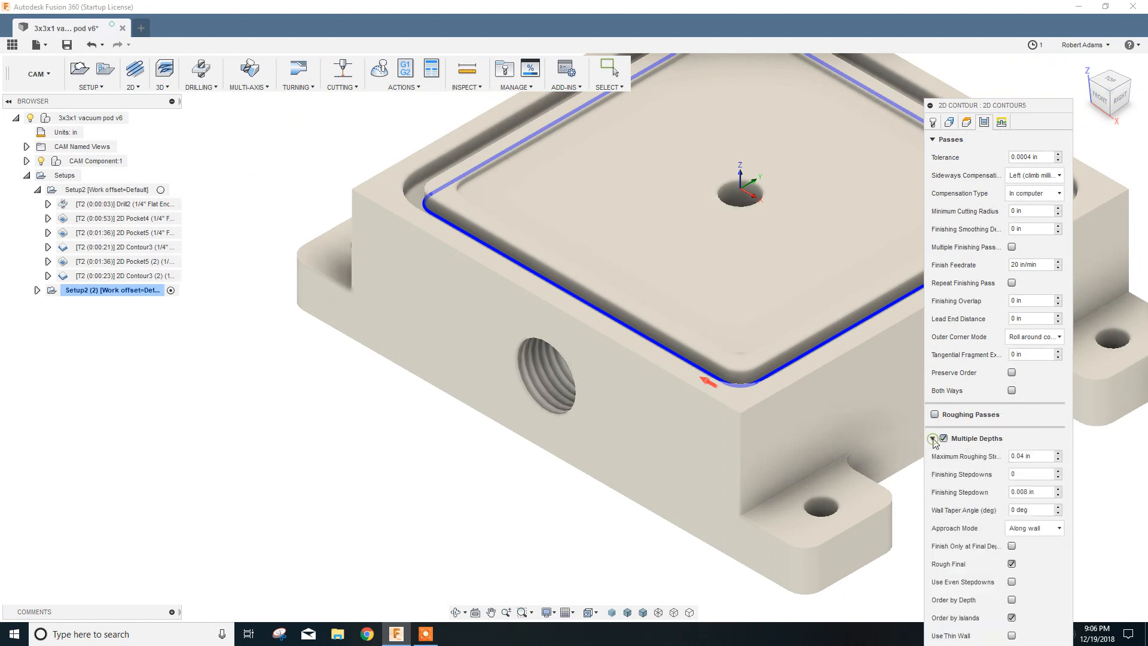
click(1027, 456)
text(.05)
click(1011, 564)
click(1011, 617)
click(937, 139)
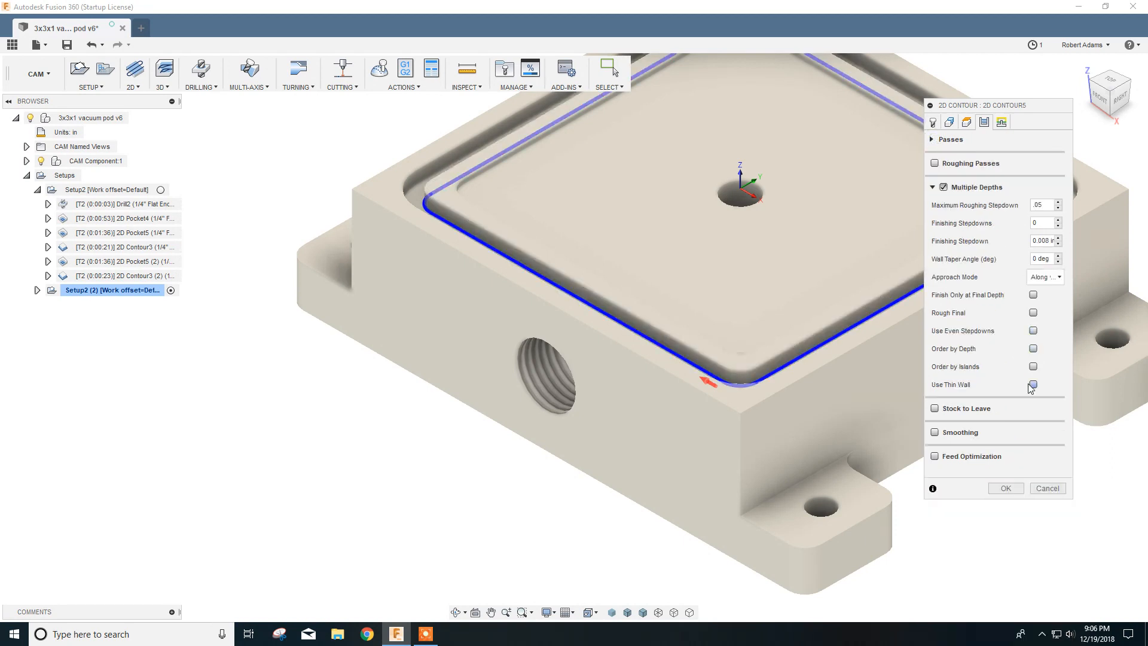
- Enable keep tool down, disable lead-in and lead-out for 2D Contour5, and generate its toolpath
click(1001, 122)
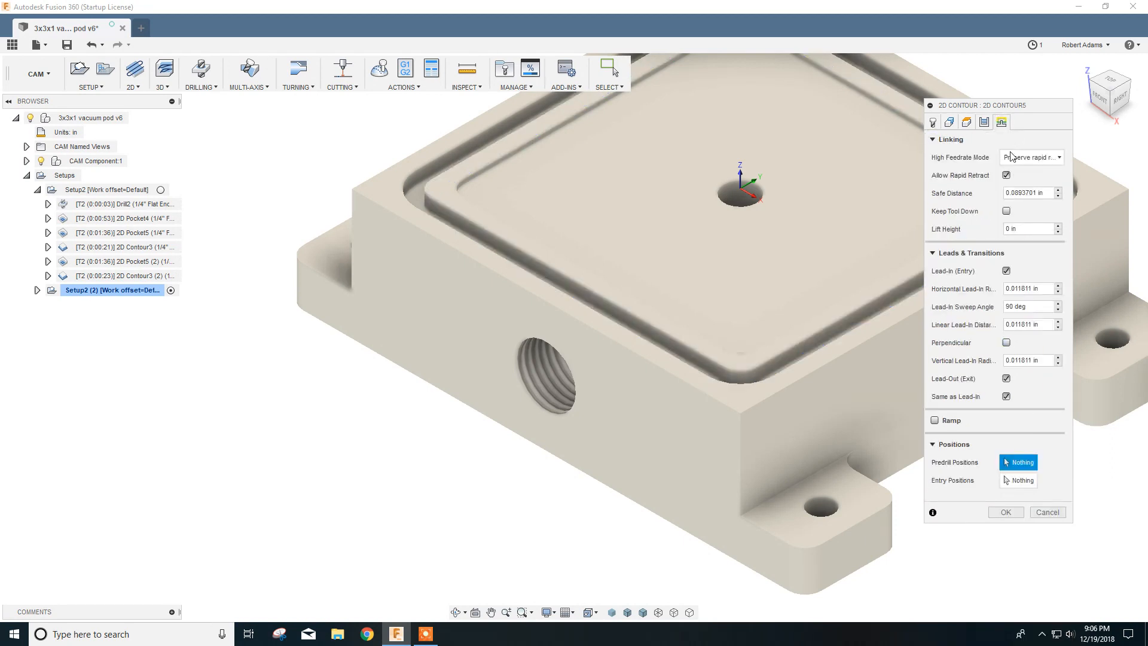
click(1007, 212)
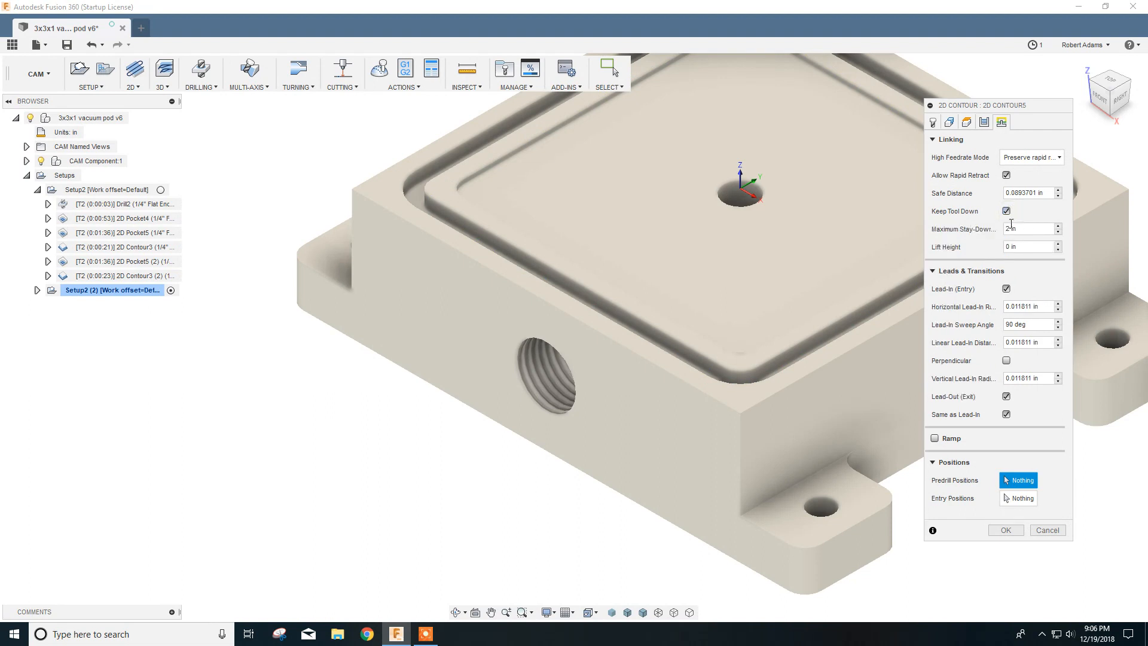
click(1008, 288)
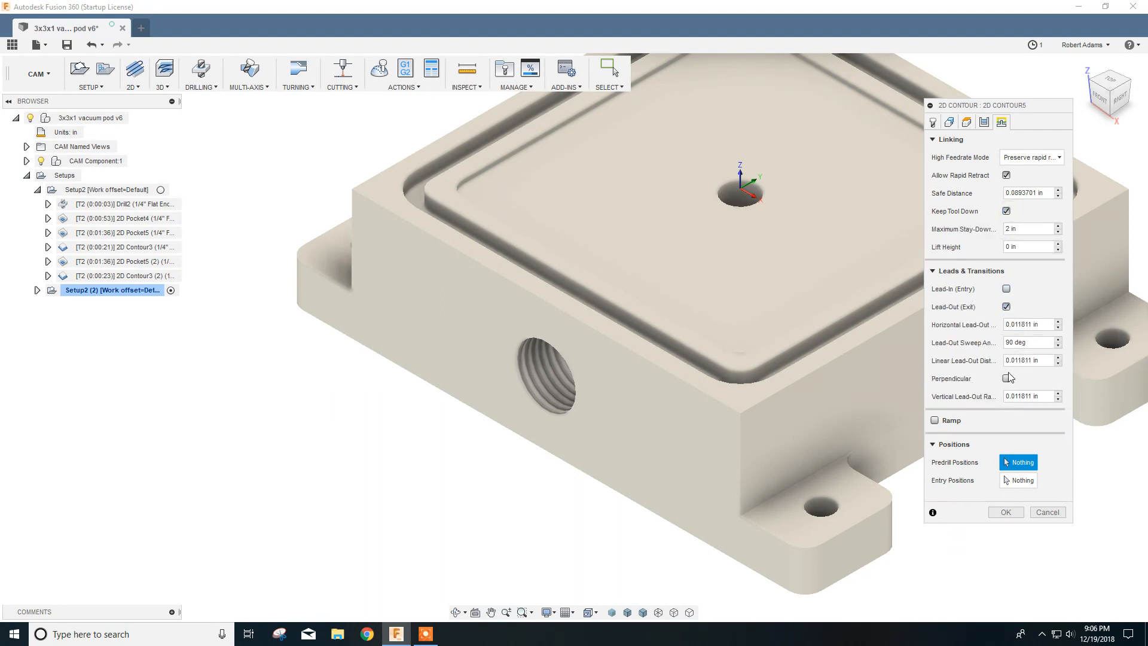
click(1006, 306)
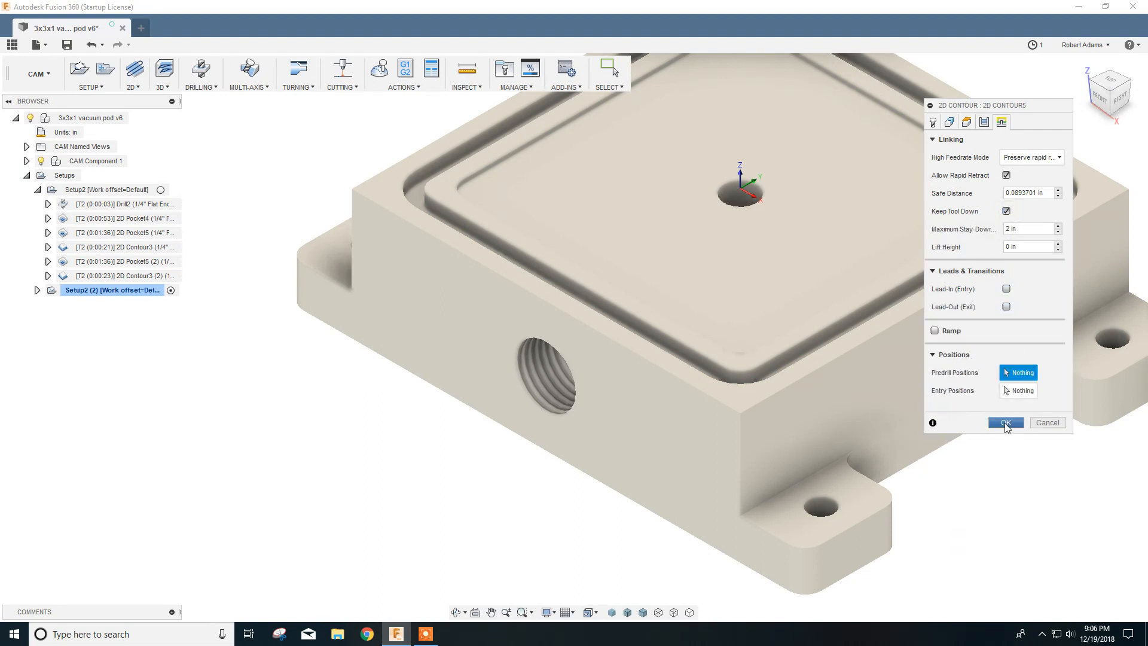
click(1006, 423)
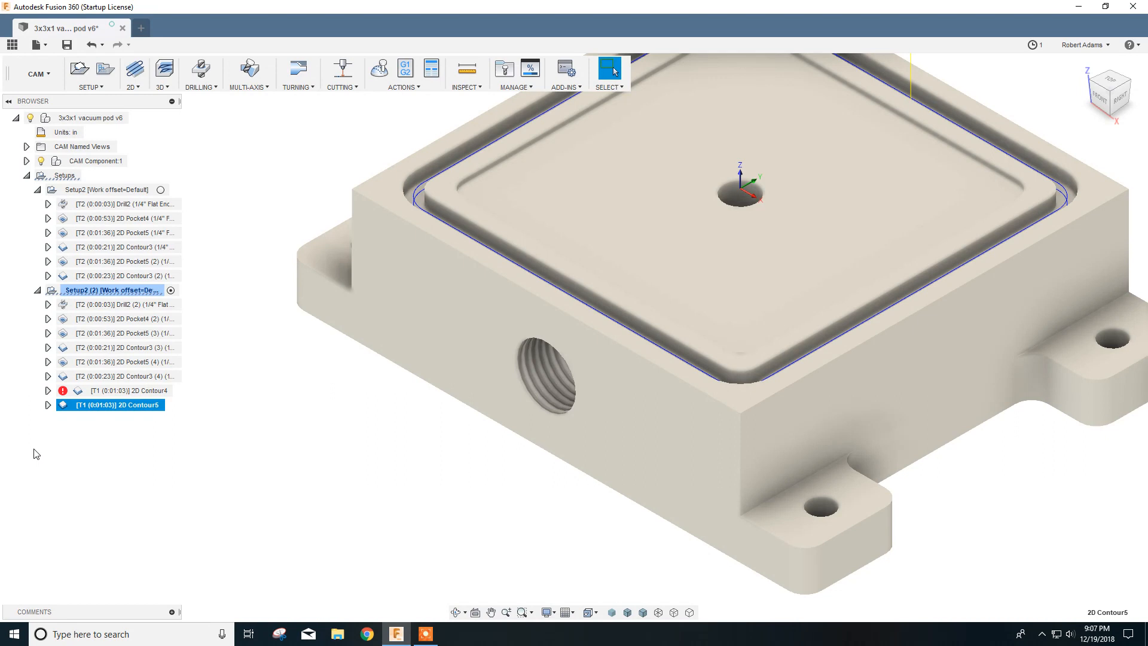
click(293, 433)
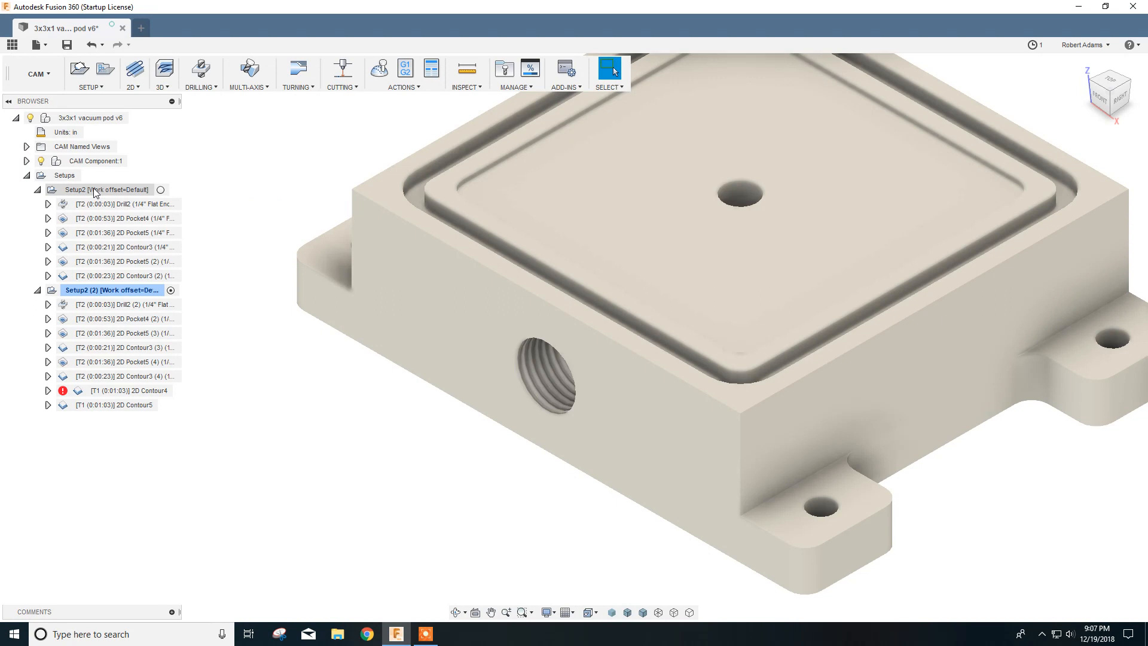
- Delete the duplicated operations from Drill2 (2) through 2D Contour4 in Setup2 (2), keeping only 2D Contour5
click(91, 305)
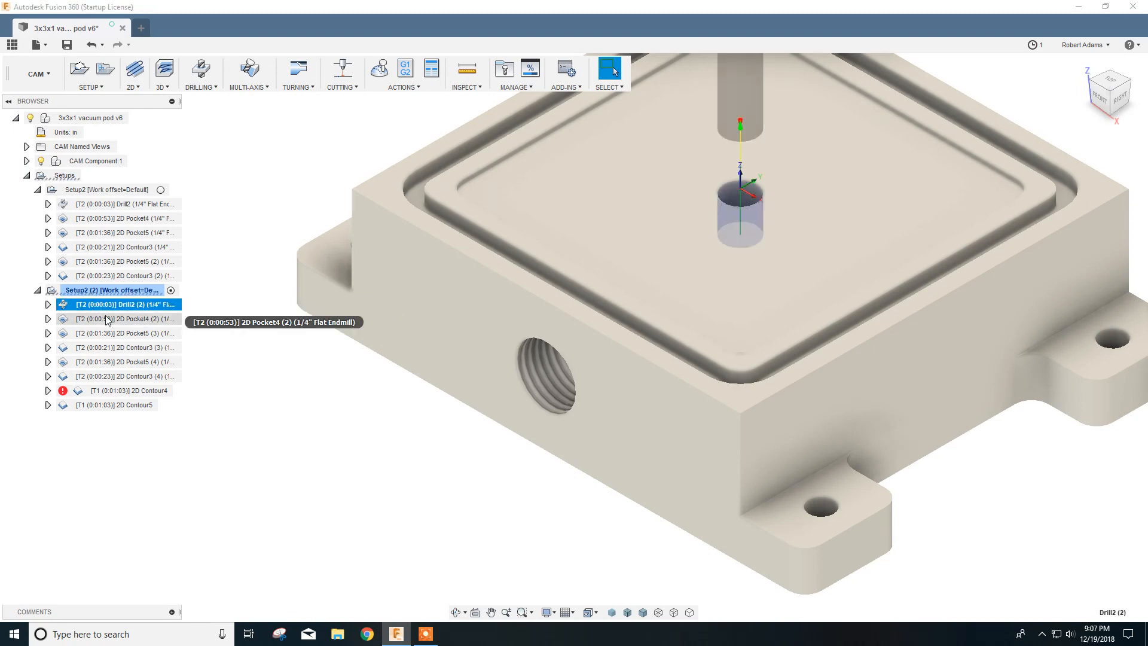
ctrl+click(102, 319)
ctrl+click(105, 333)
ctrl+click(111, 348)
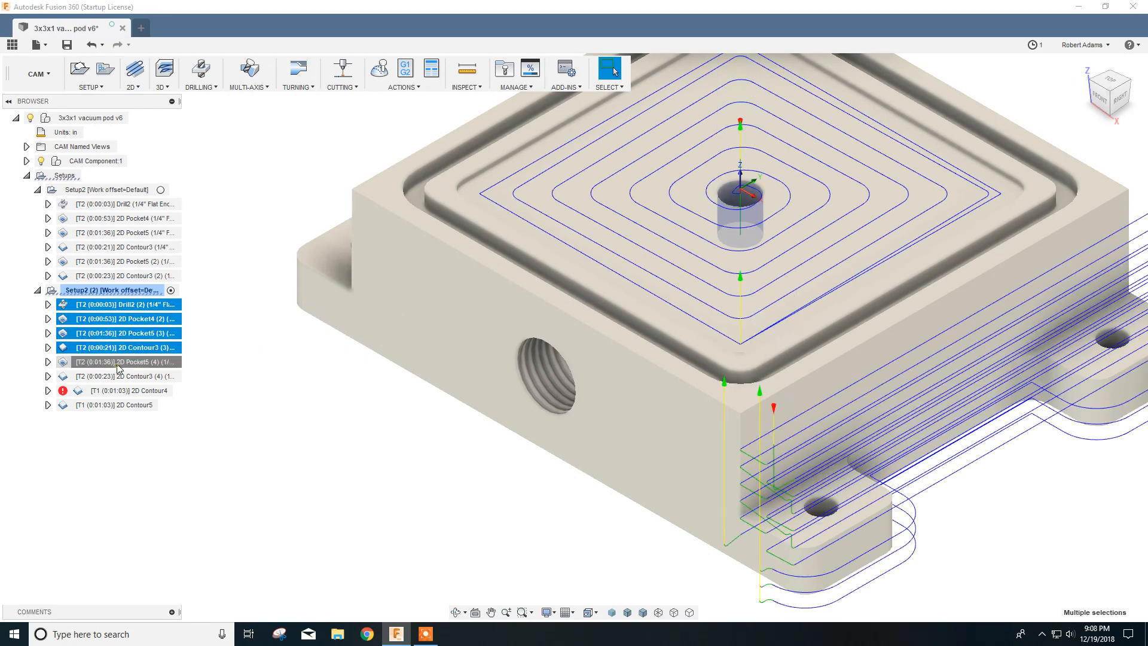
ctrl+click(117, 362)
ctrl+click(123, 376)
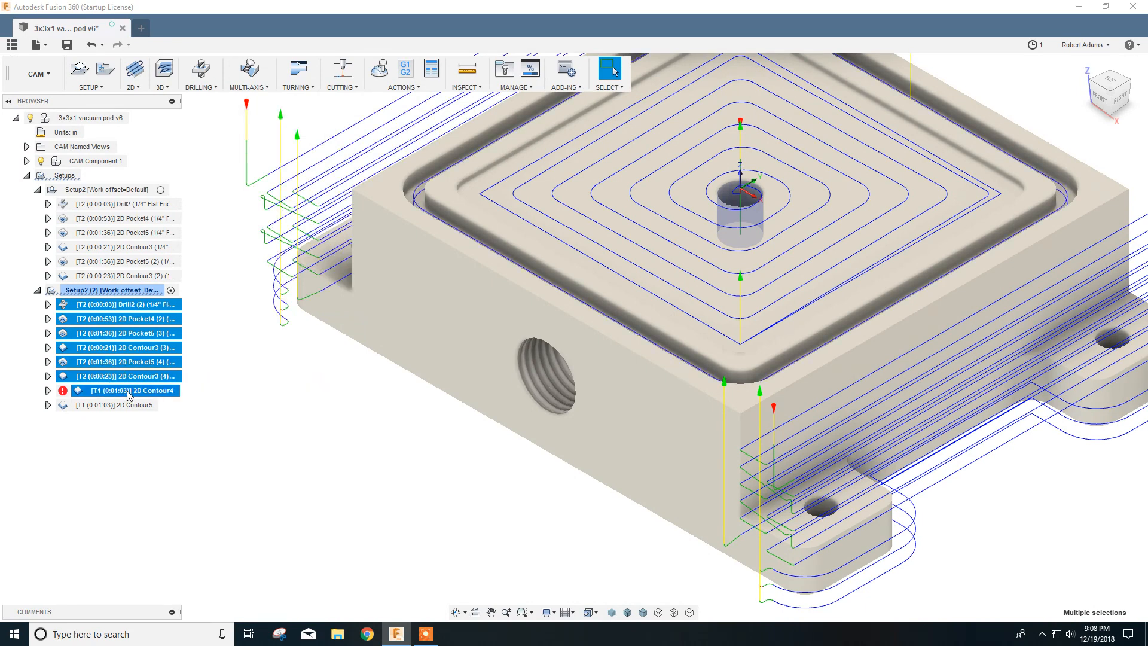
key(Escape)
key(Delete)
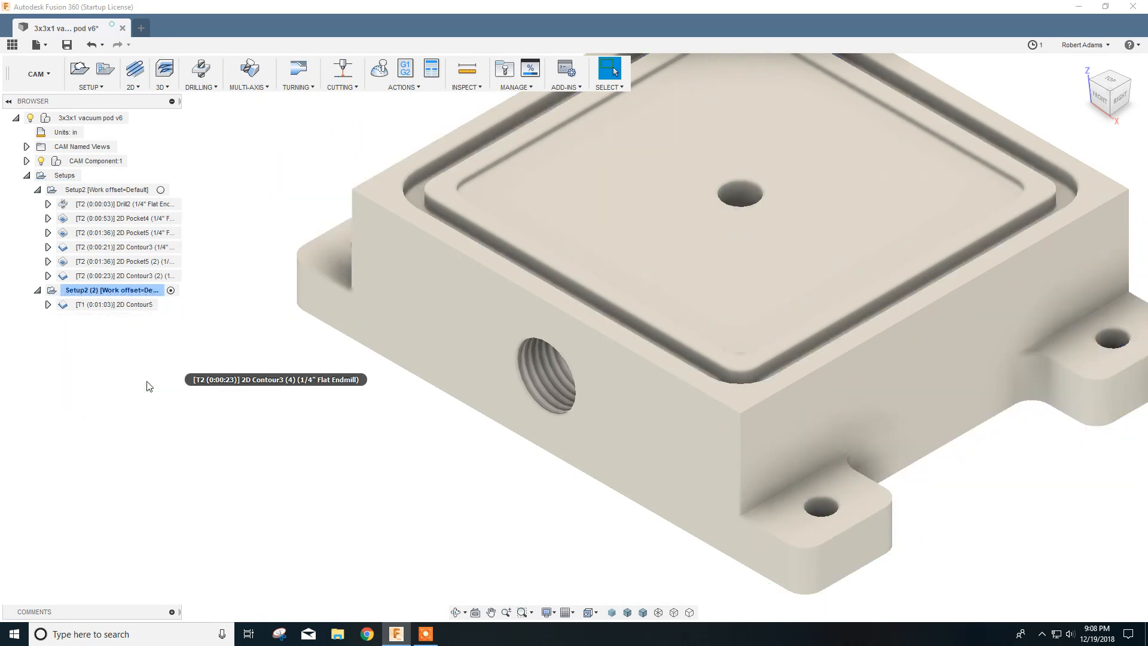
- Review the toolpaths of the drill, pocket and contour operations in the original Setup2
click(103, 205)
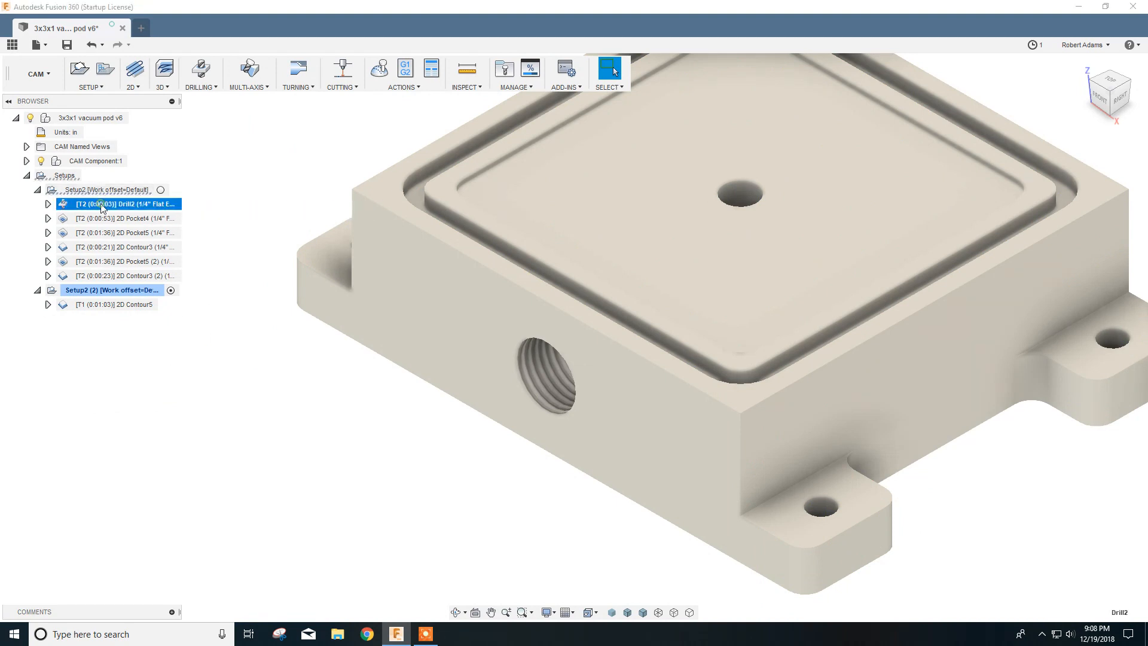
click(113, 219)
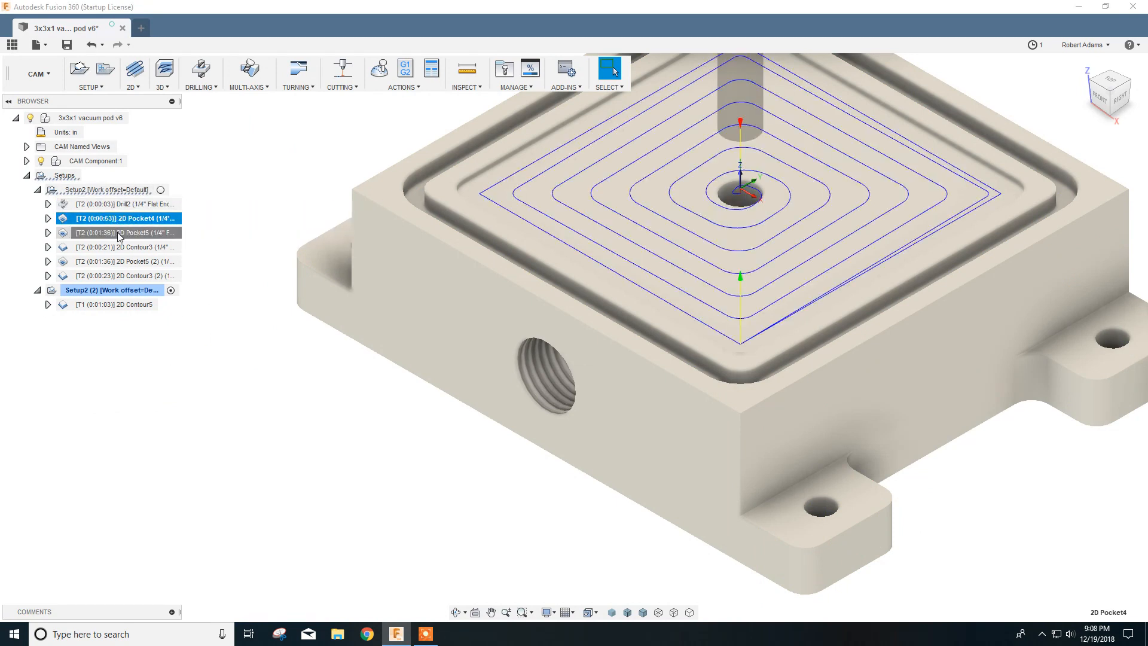
click(117, 232)
click(126, 262)
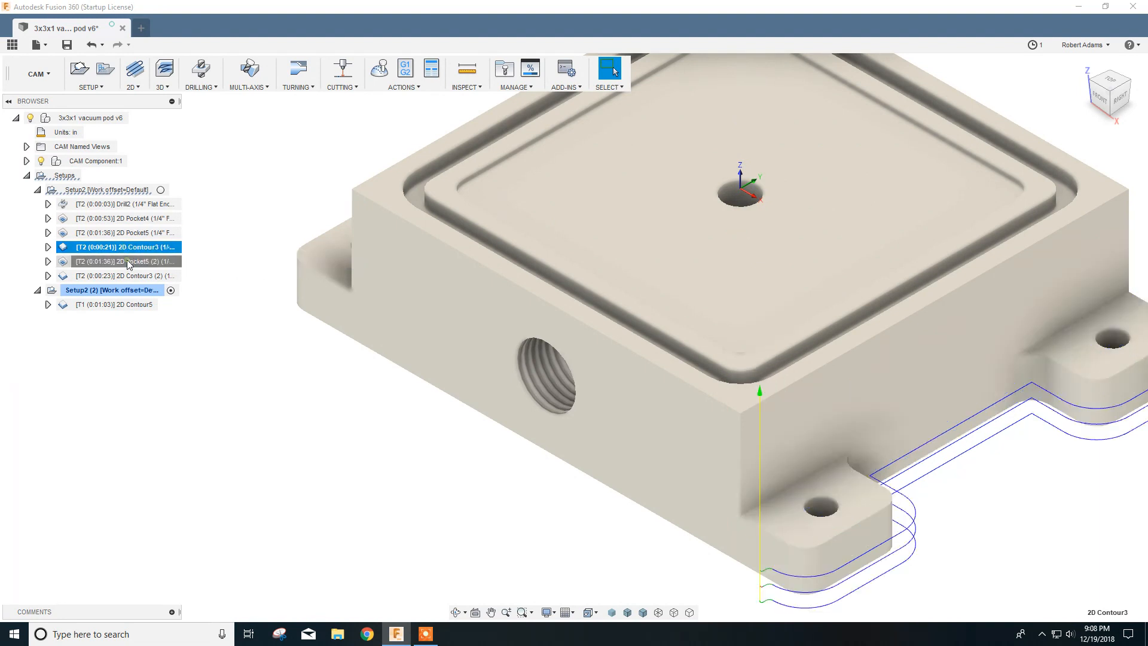
click(127, 279)
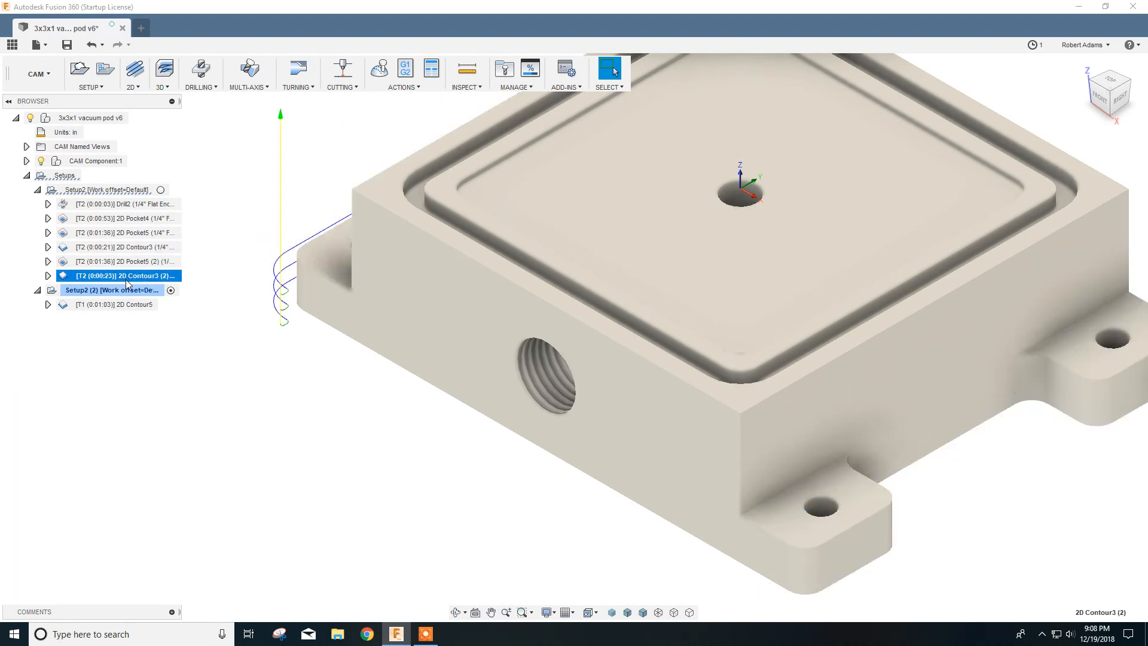
- Simulate 2D Contour5 with stock display to check how the perimeter groove is cut
click(112, 306)
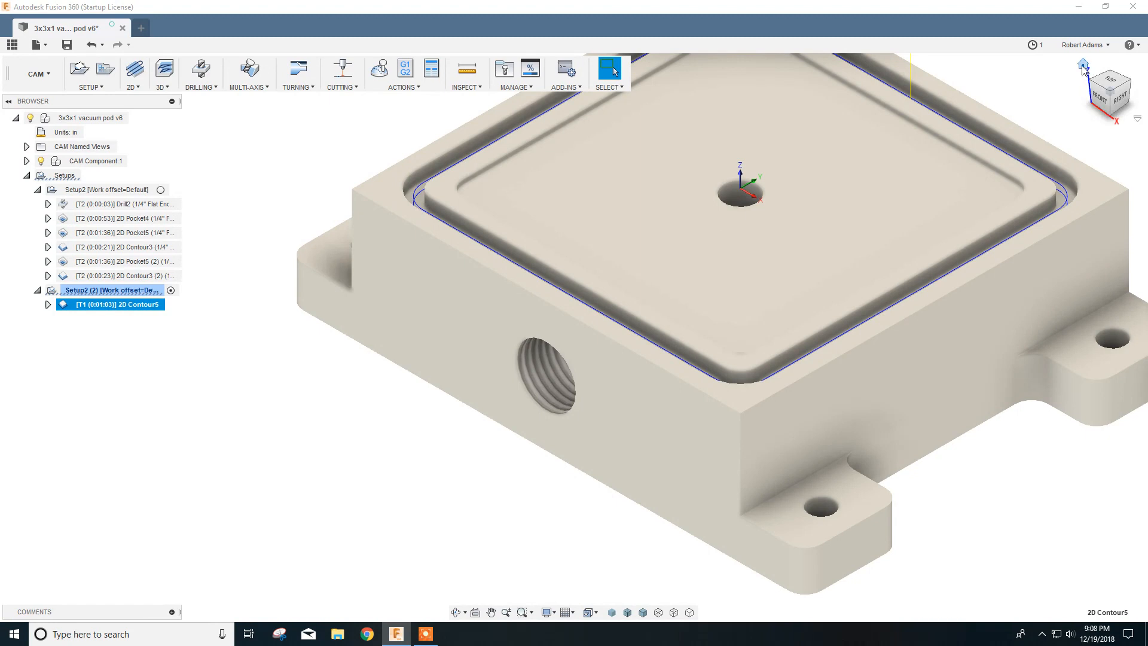
click(1083, 66)
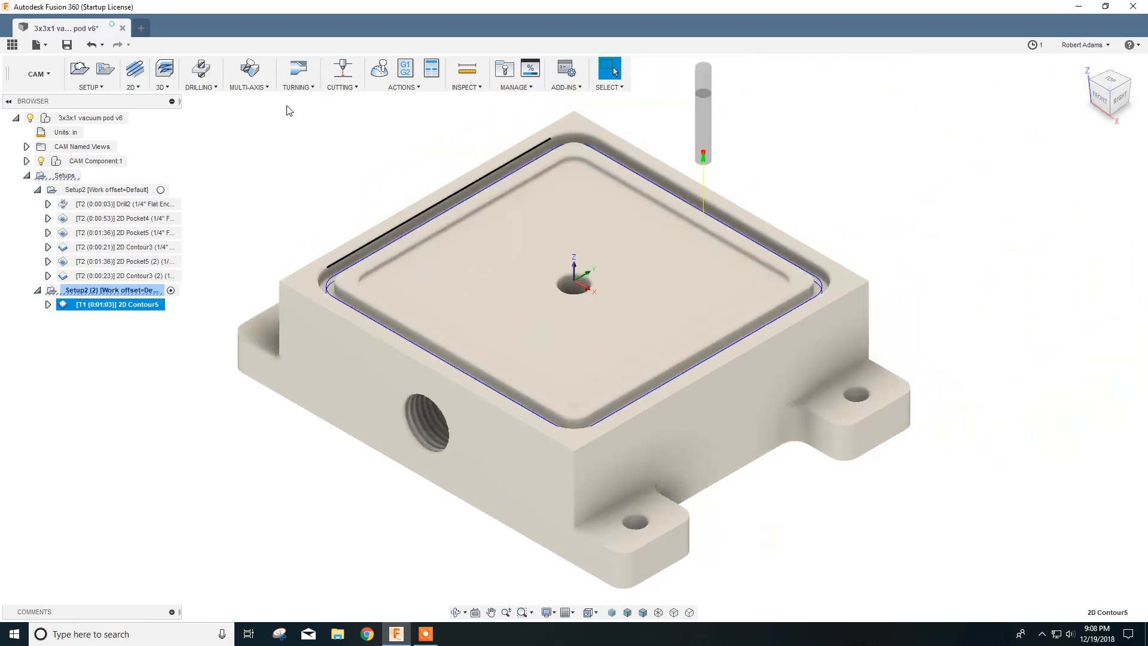
click(381, 69)
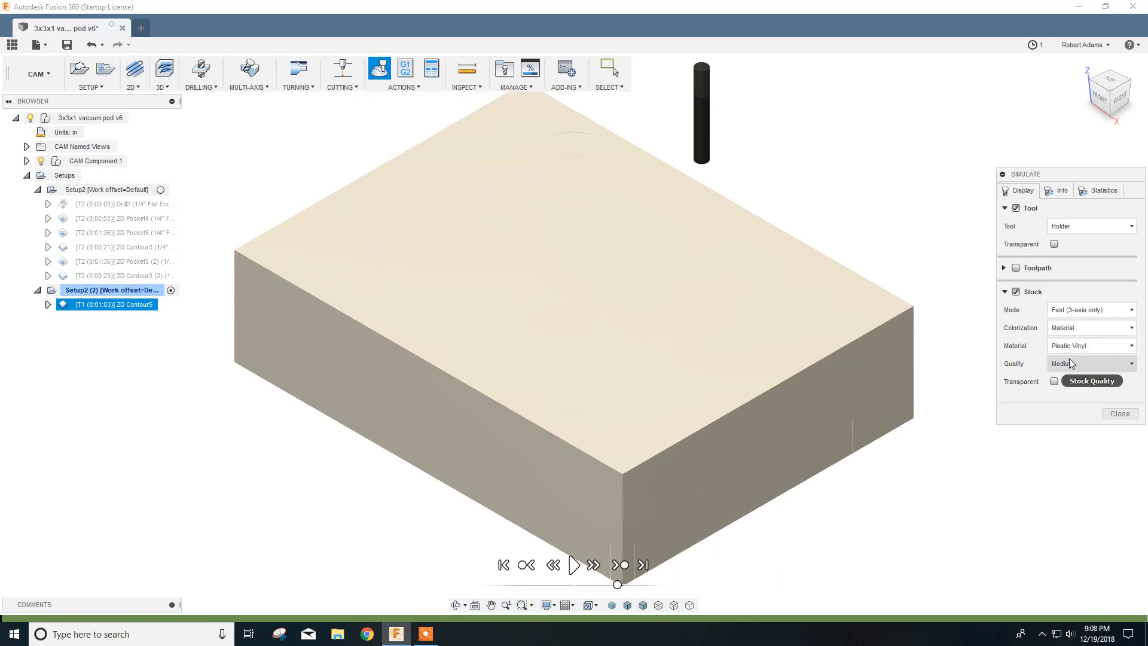
click(573, 564)
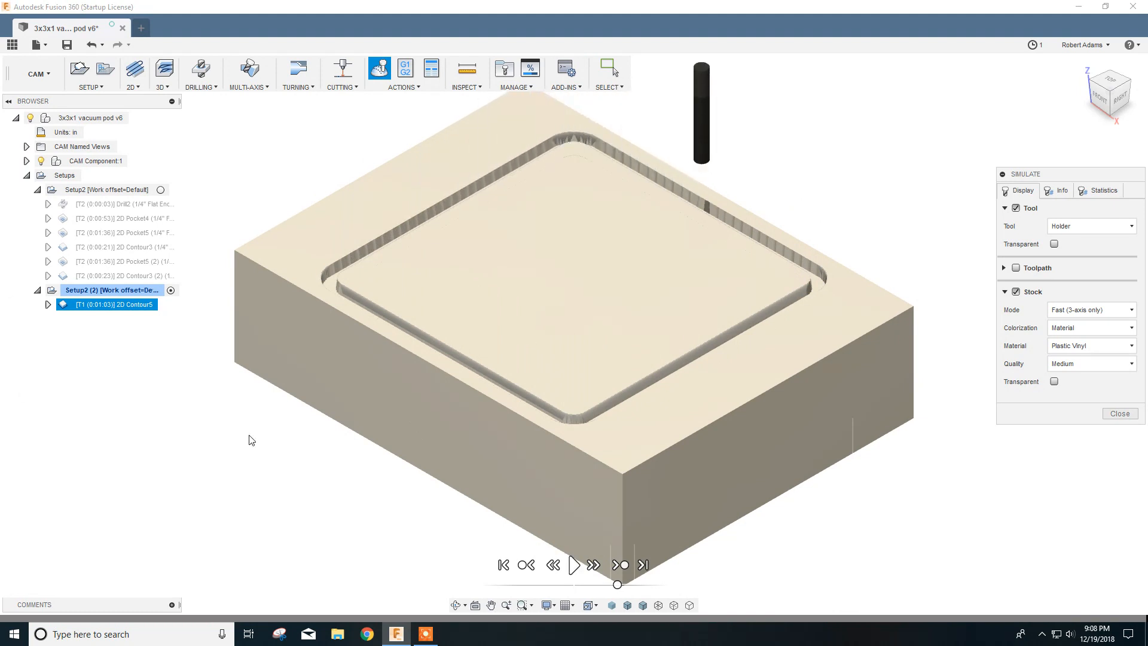
click(1118, 414)
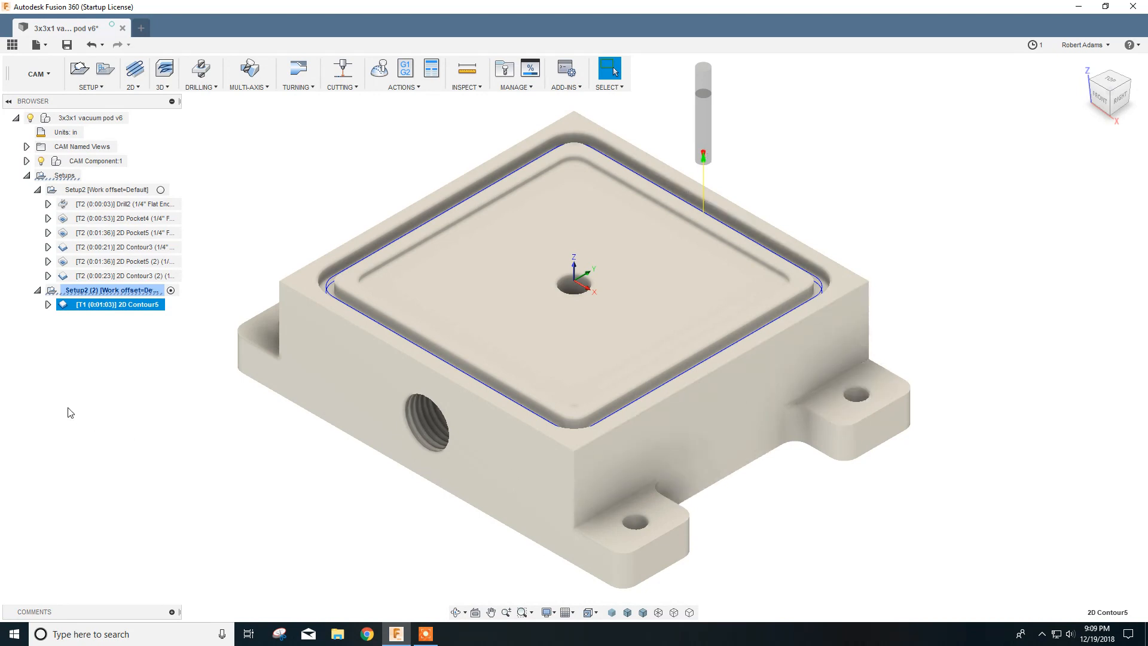
- Start another 2D Contour in Setup2 (2) with the Ø0.11811" flat tool and select the bottom edges of the four mounting-tab holes
click(138, 88)
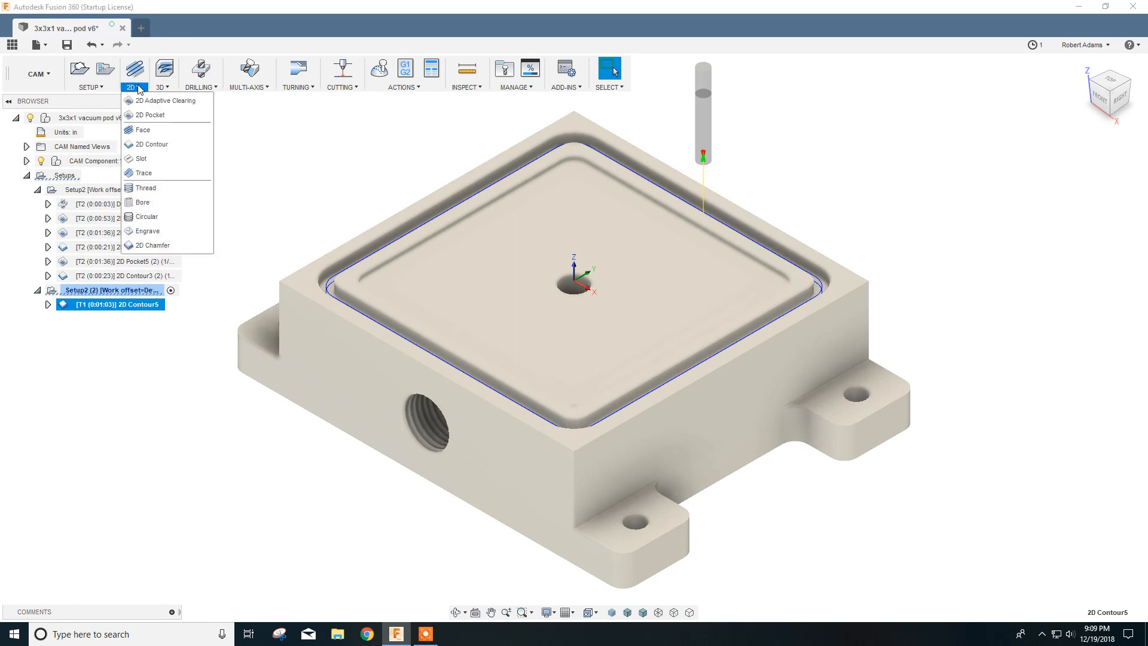
click(157, 144)
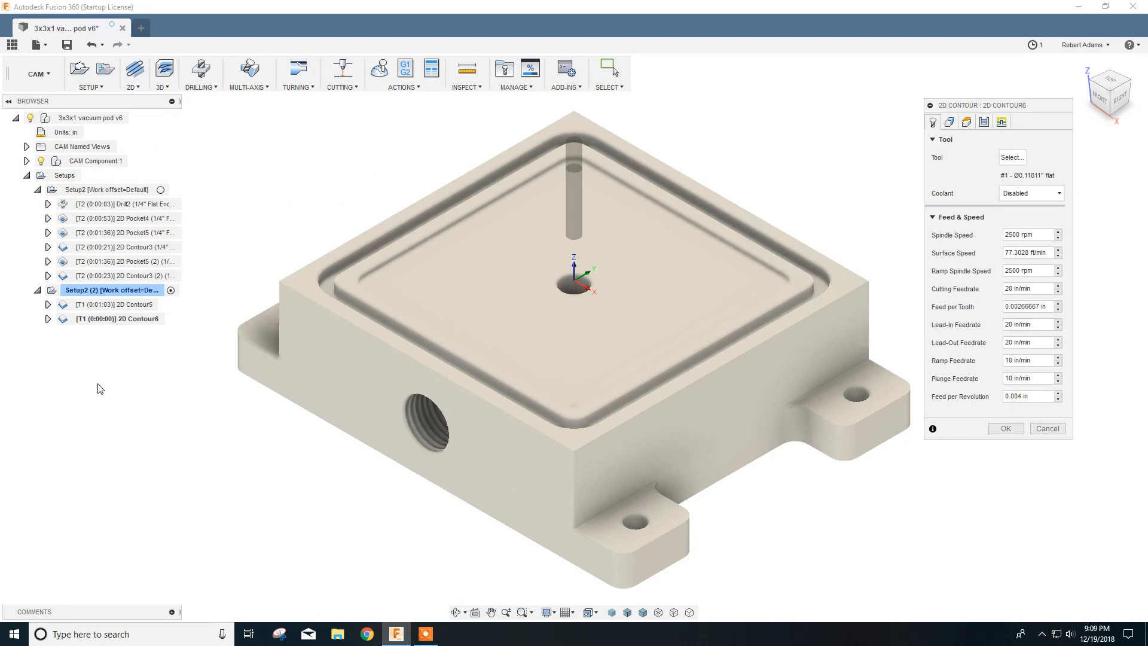
click(951, 123)
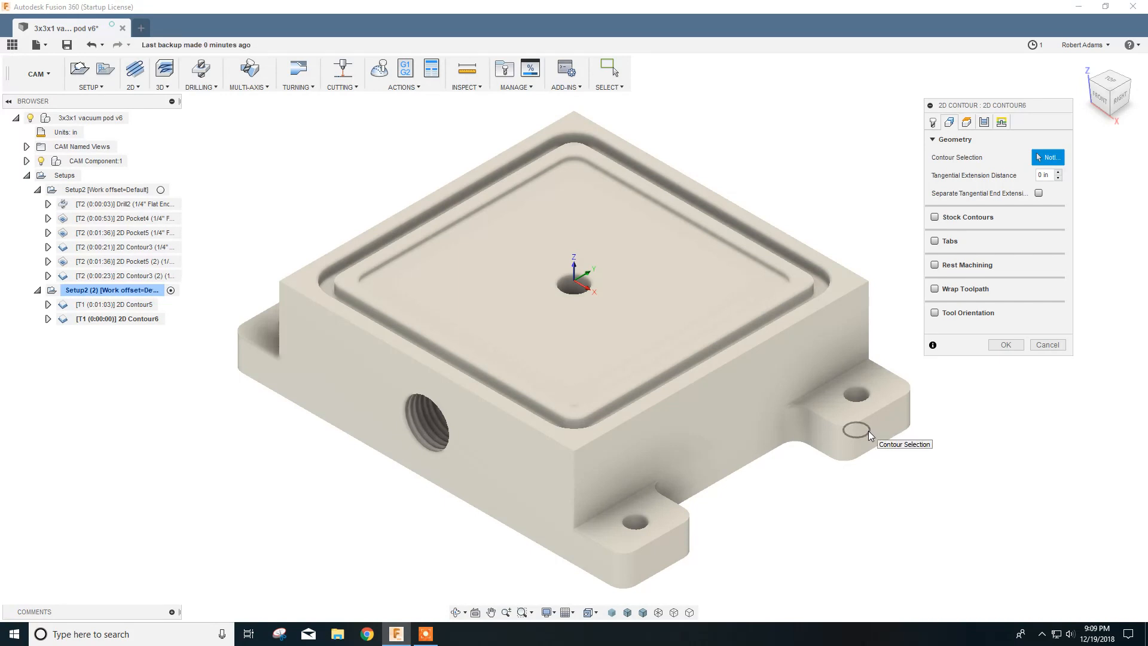
click(868, 431)
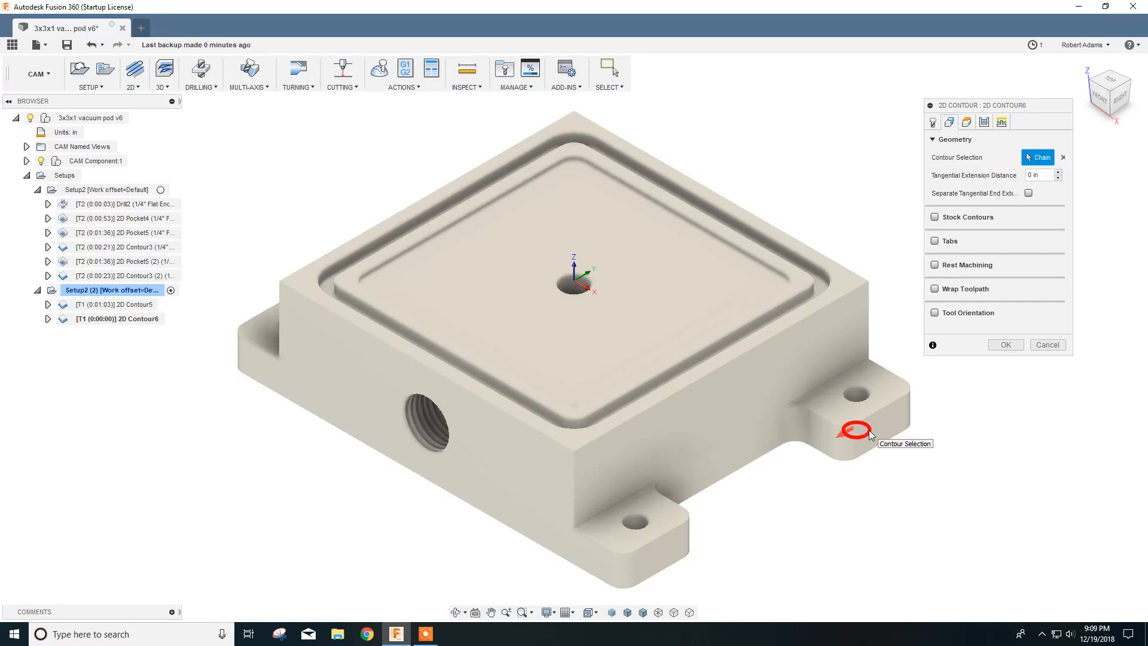
click(647, 556)
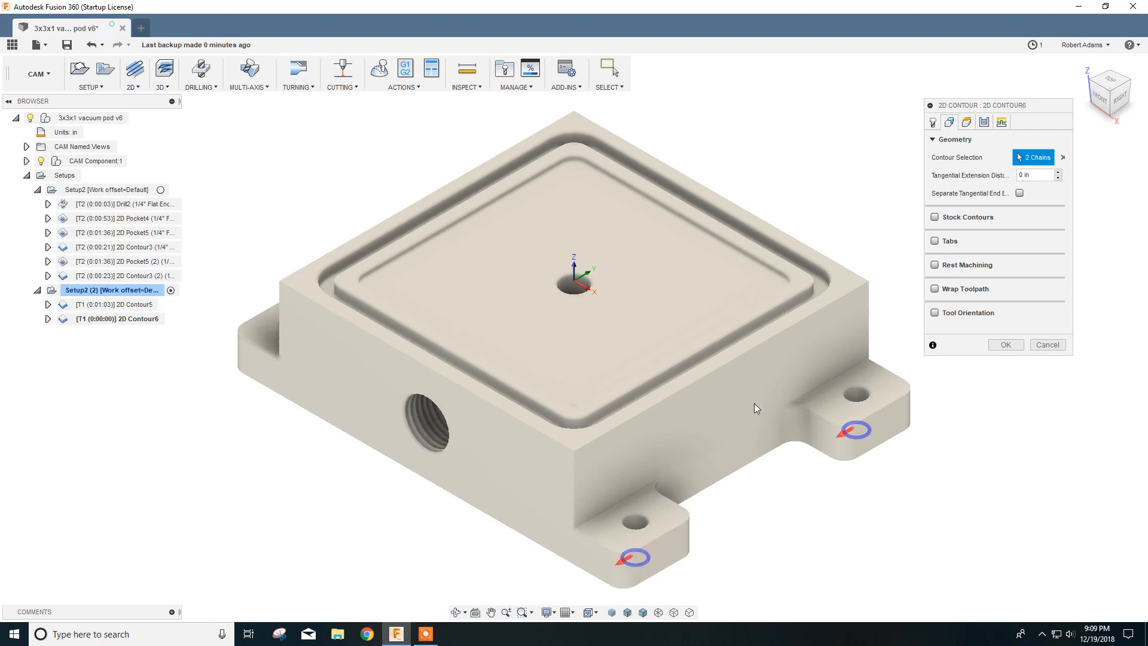
click(1099, 100)
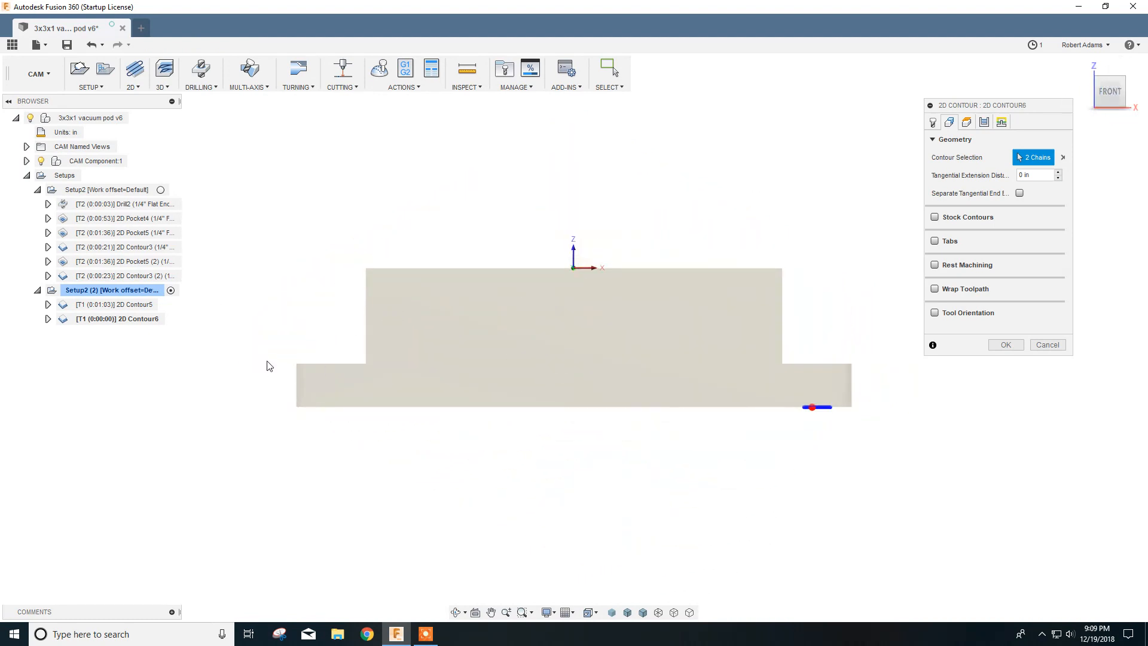
shift+middle_drag(267, 365, 365, 328)
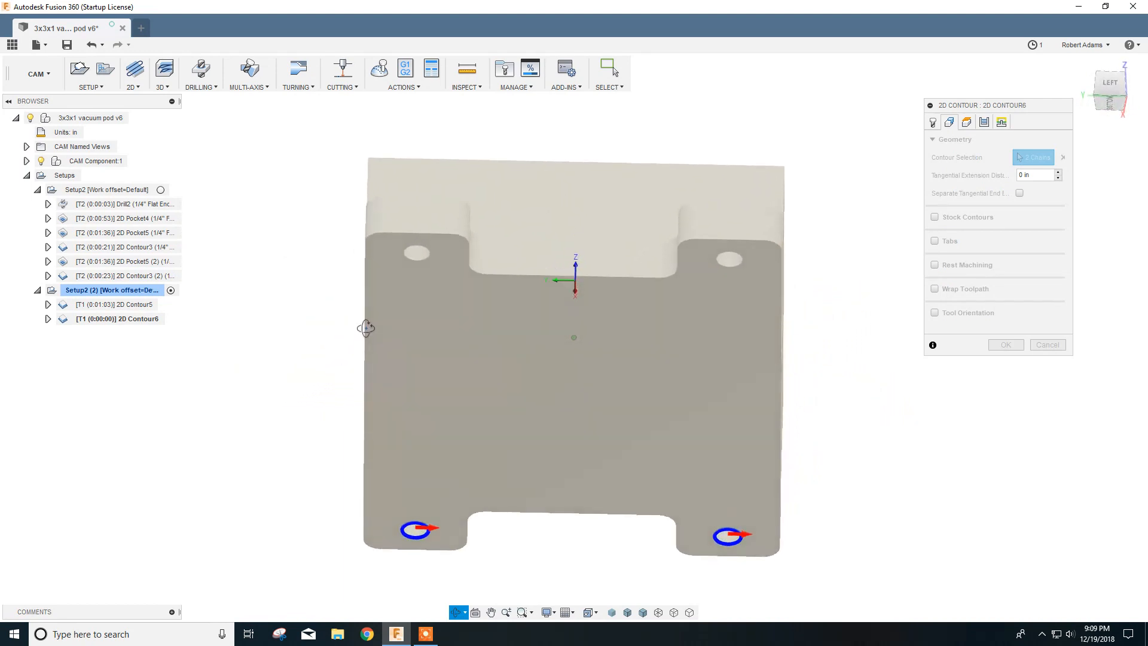
click(426, 255)
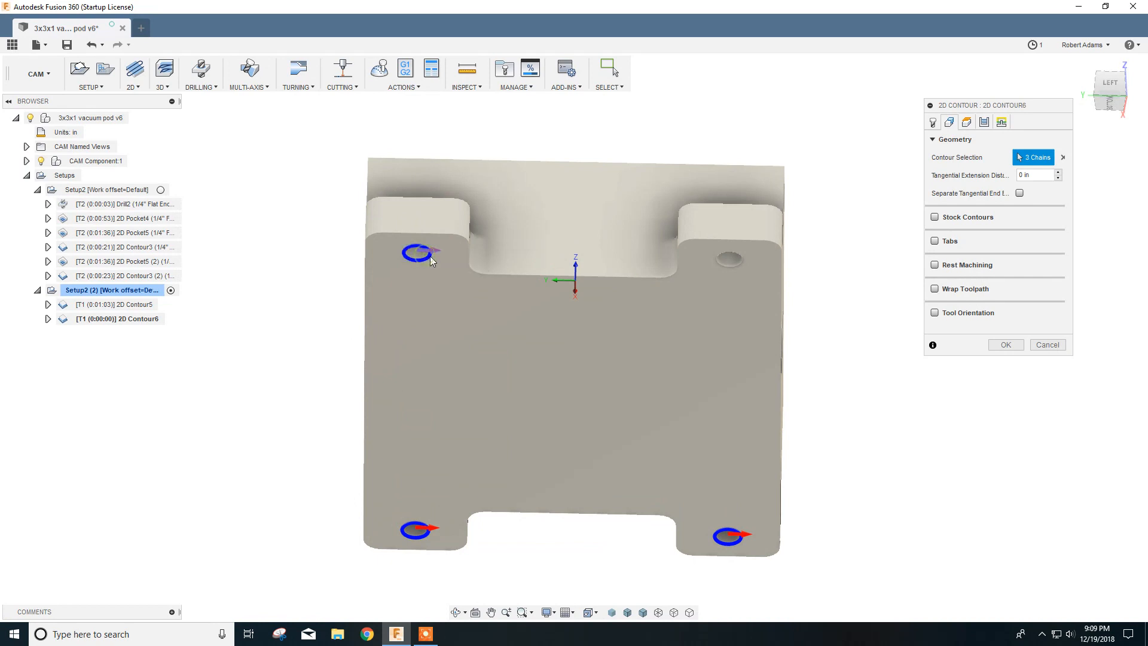
click(716, 260)
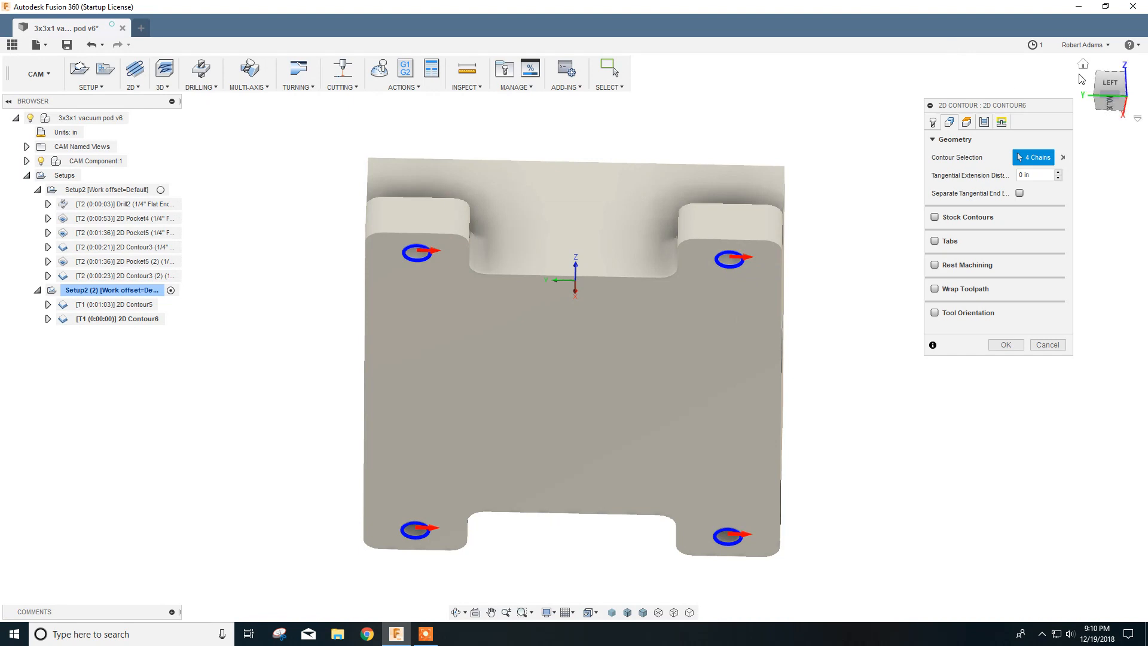
click(1083, 64)
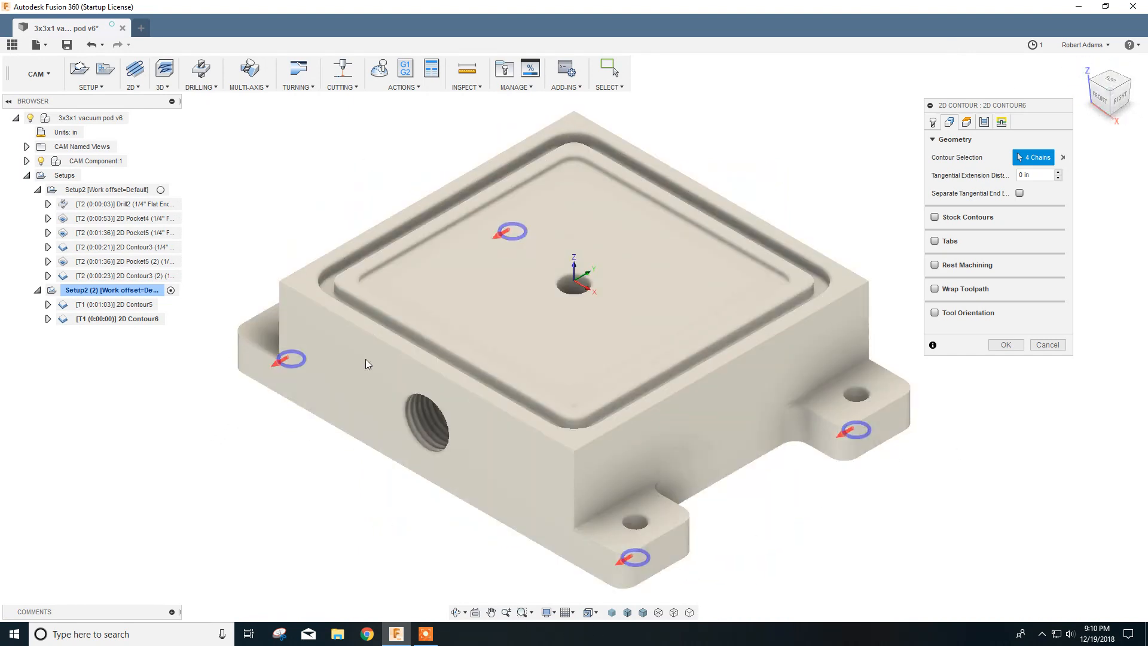
- Reference the top height of 2D Contour6 to the upper face of the front mounting tab
click(971, 125)
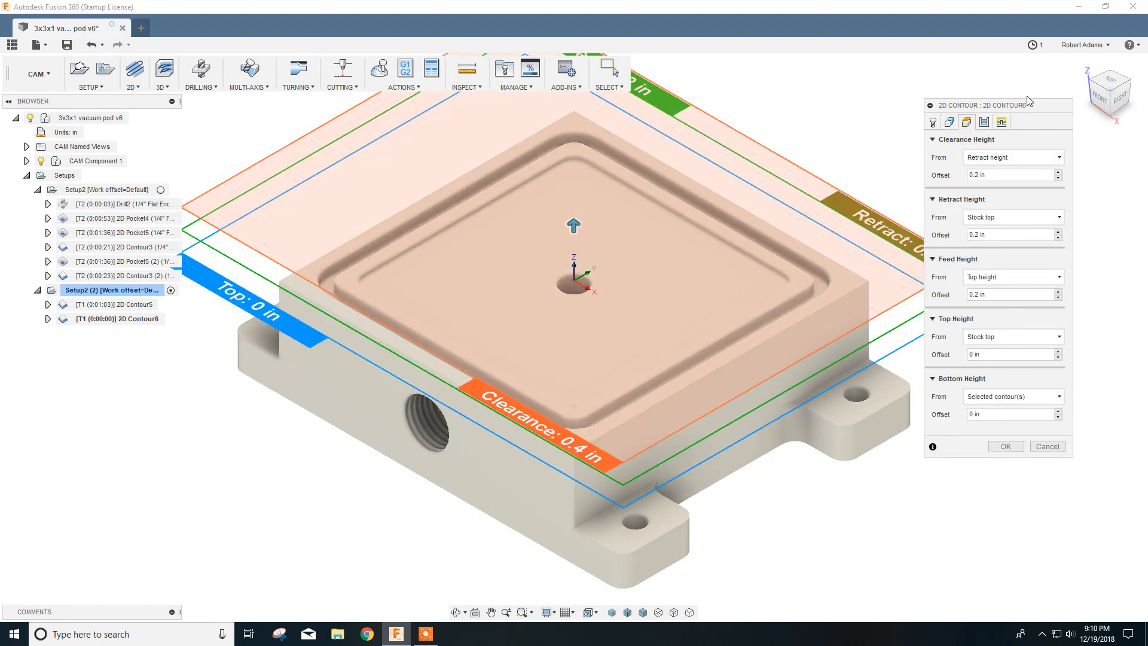
click(984, 123)
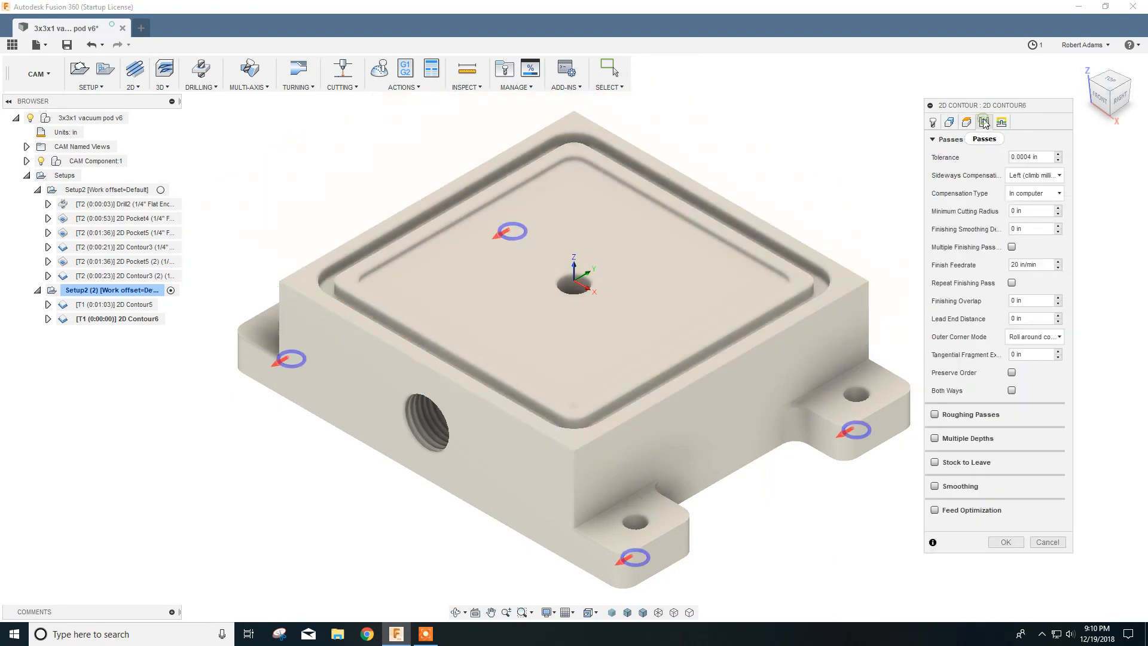
click(969, 123)
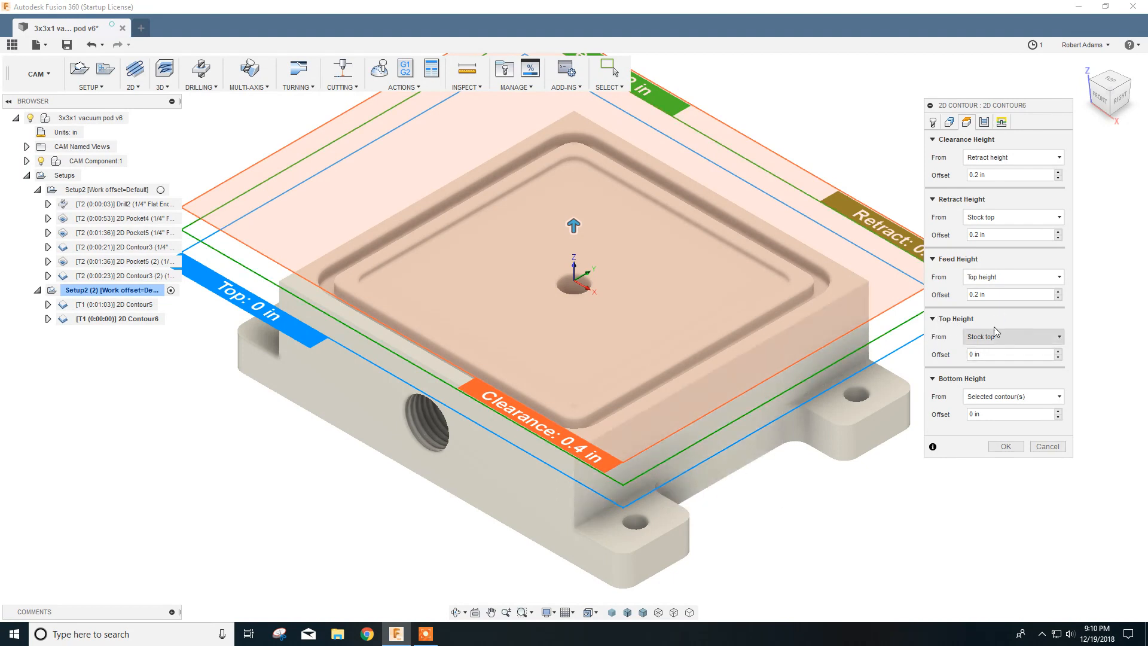
click(1059, 336)
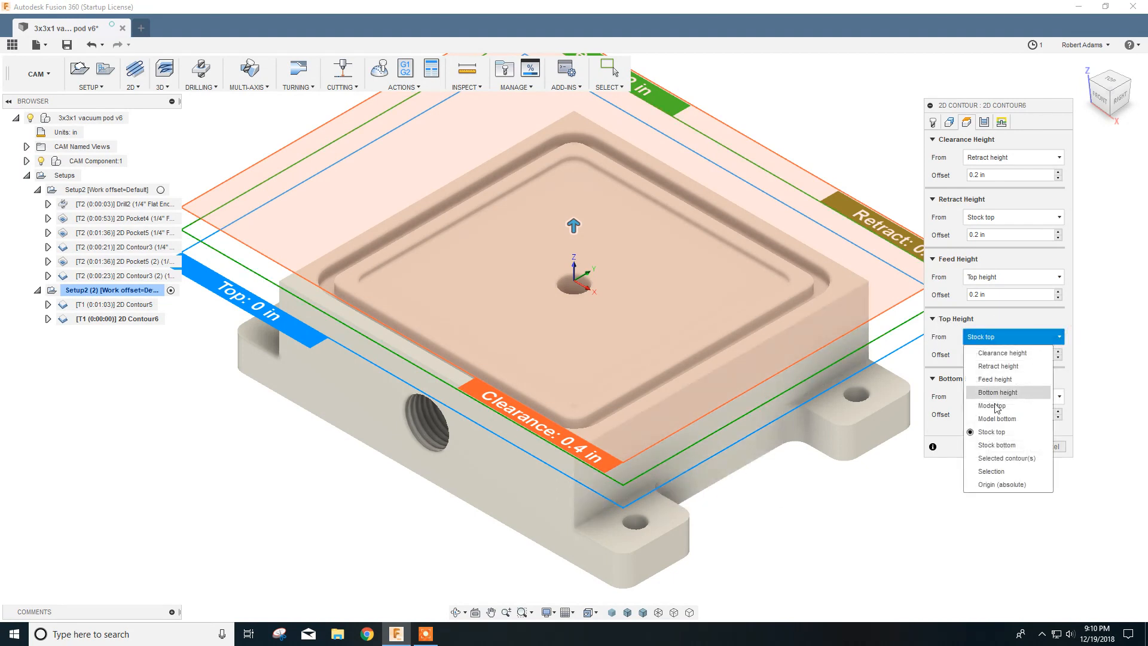
click(992, 471)
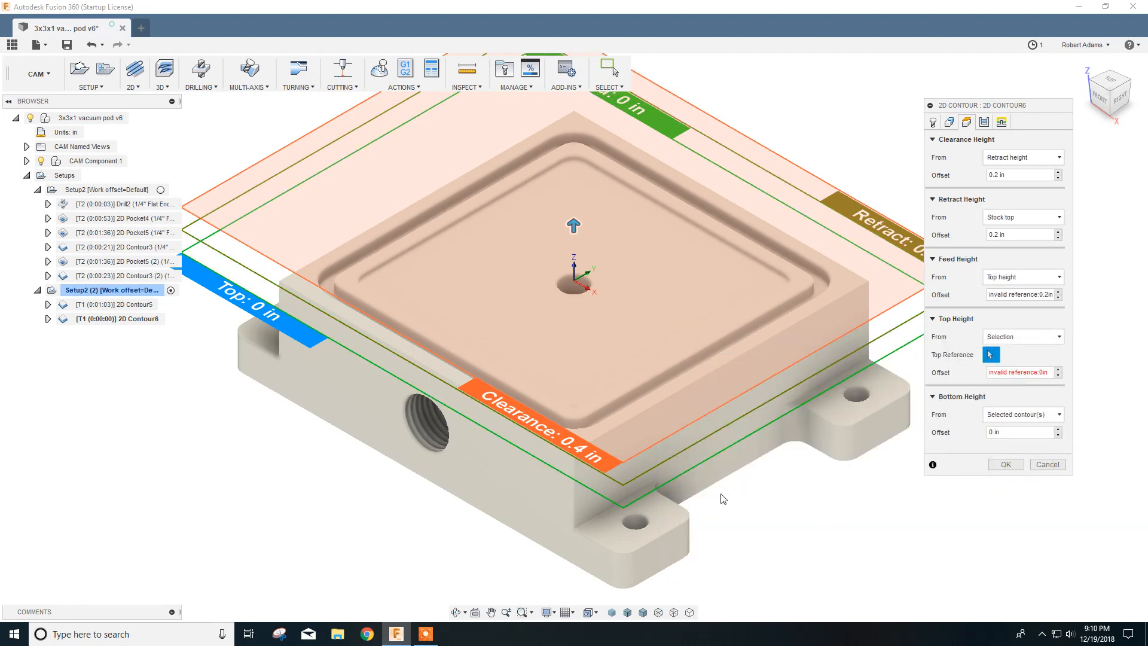
click(663, 510)
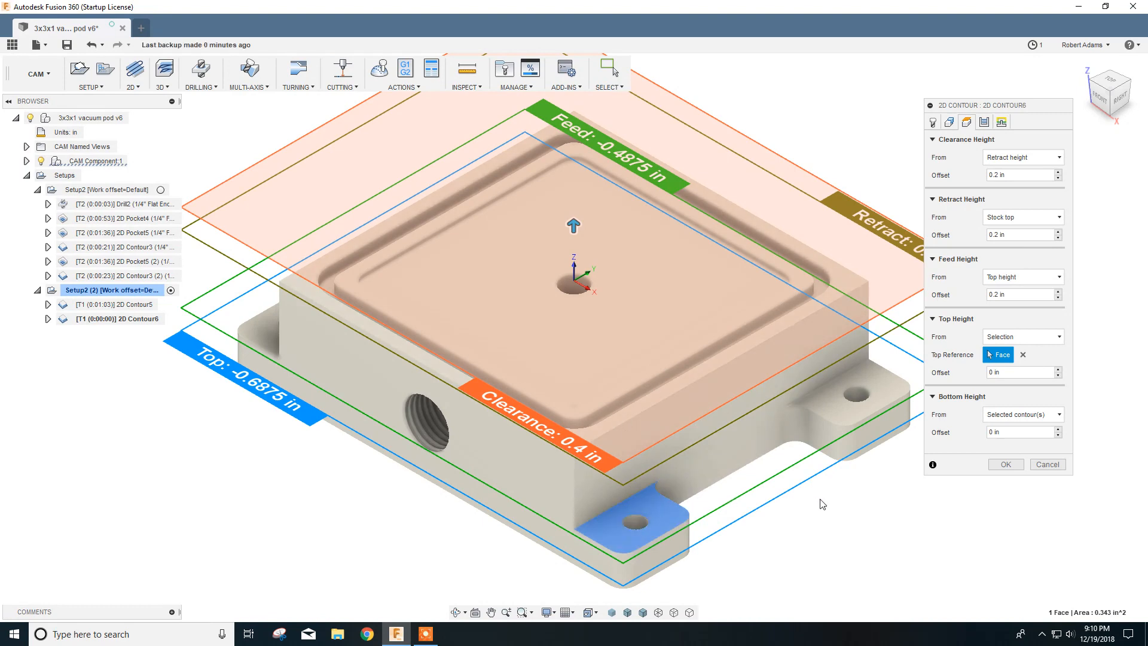
- Enable multiple depths for 2D Contour6 with a 0.125 in maximum roughing stepdown and even stepdowns, without rough final or ordering by islands
click(984, 122)
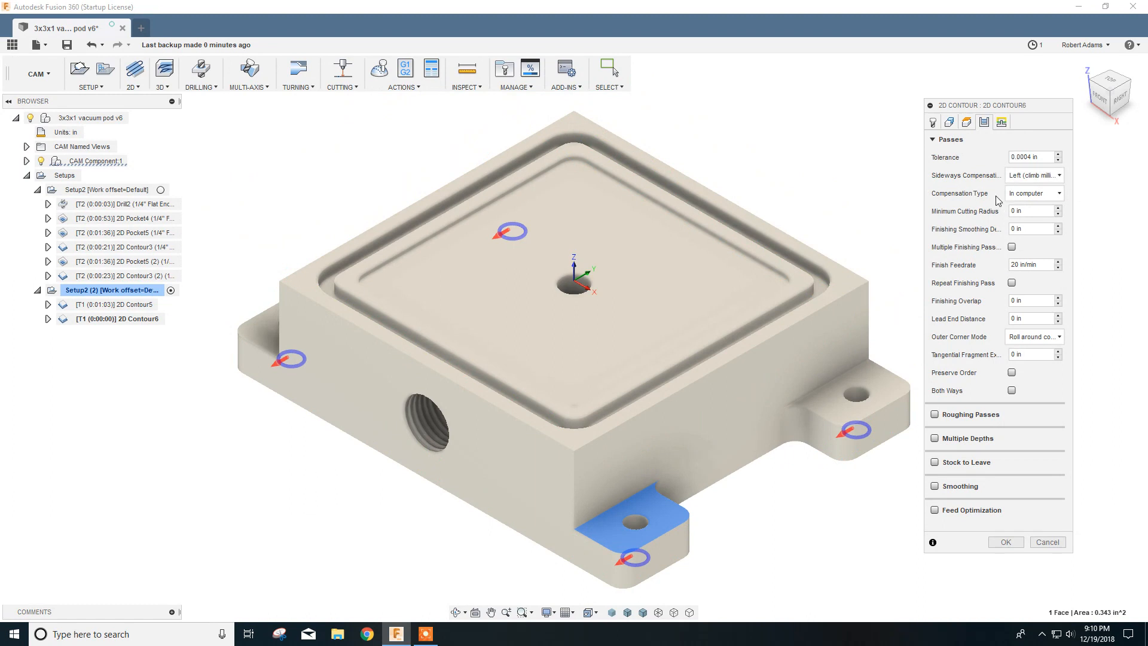
click(934, 140)
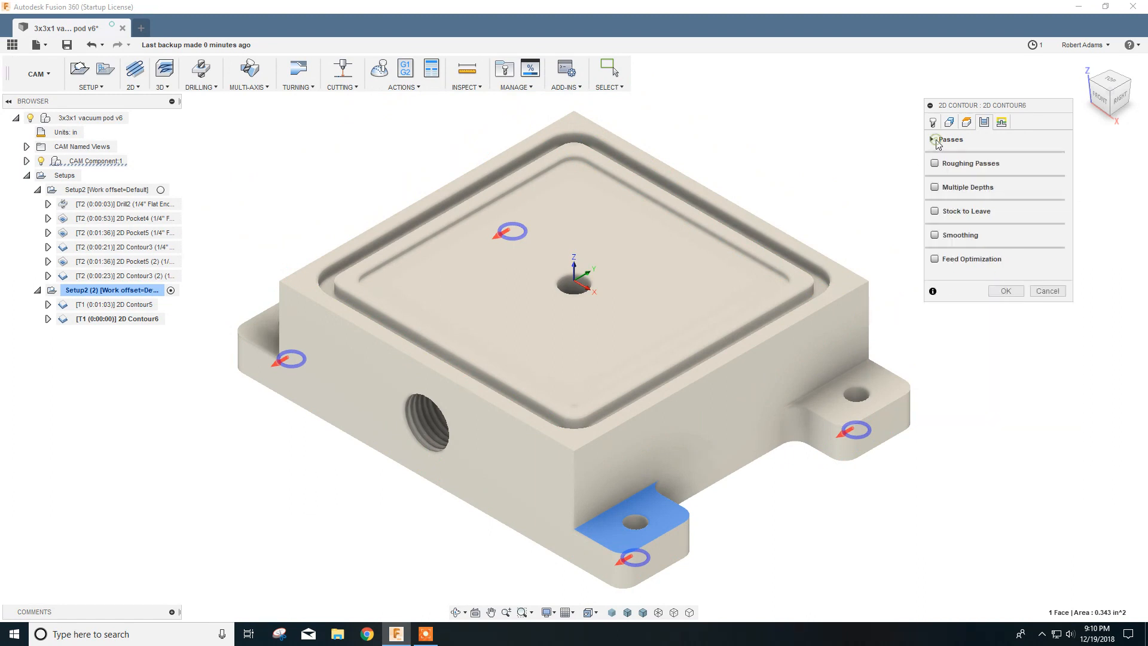
click(935, 187)
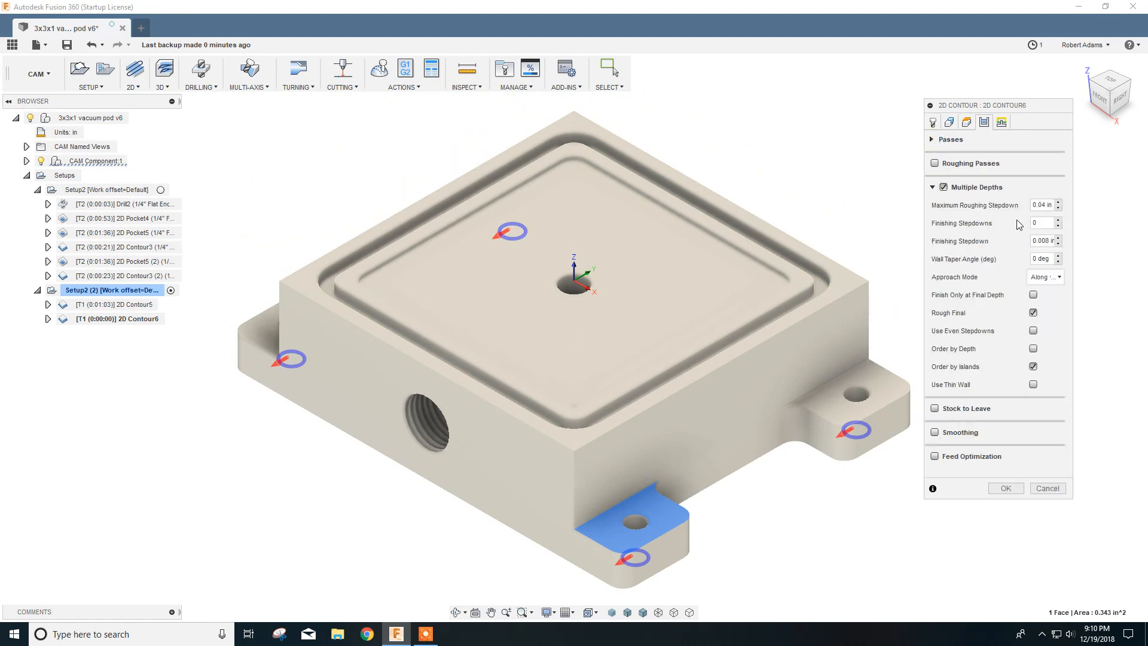
drag(1052, 206, 965, 185)
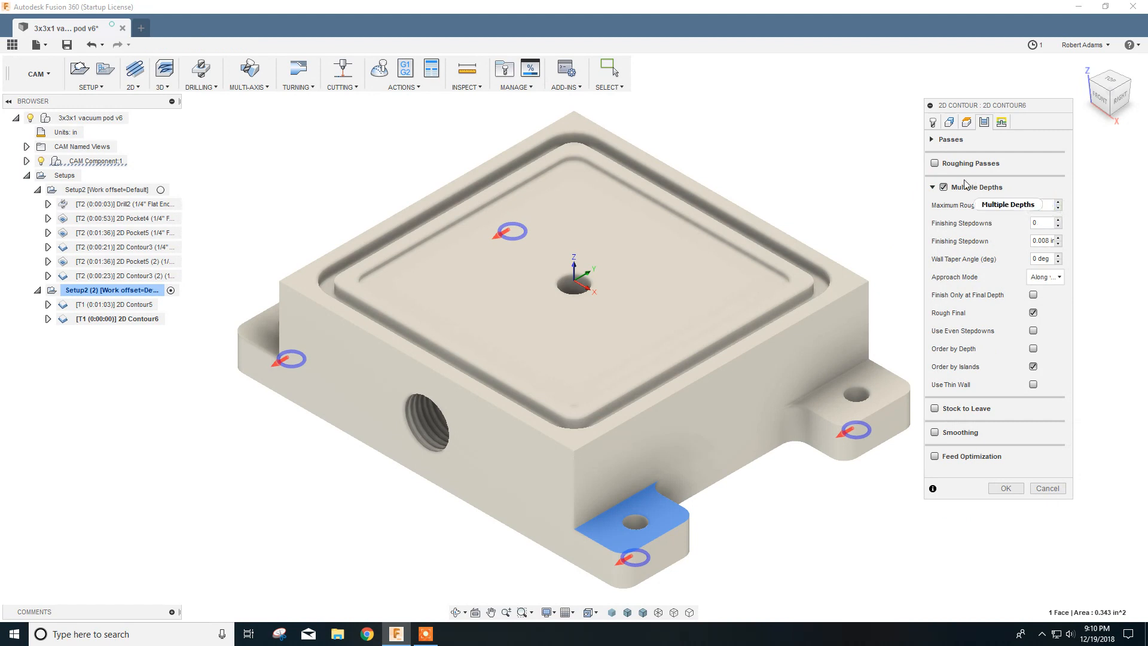
text(.125)
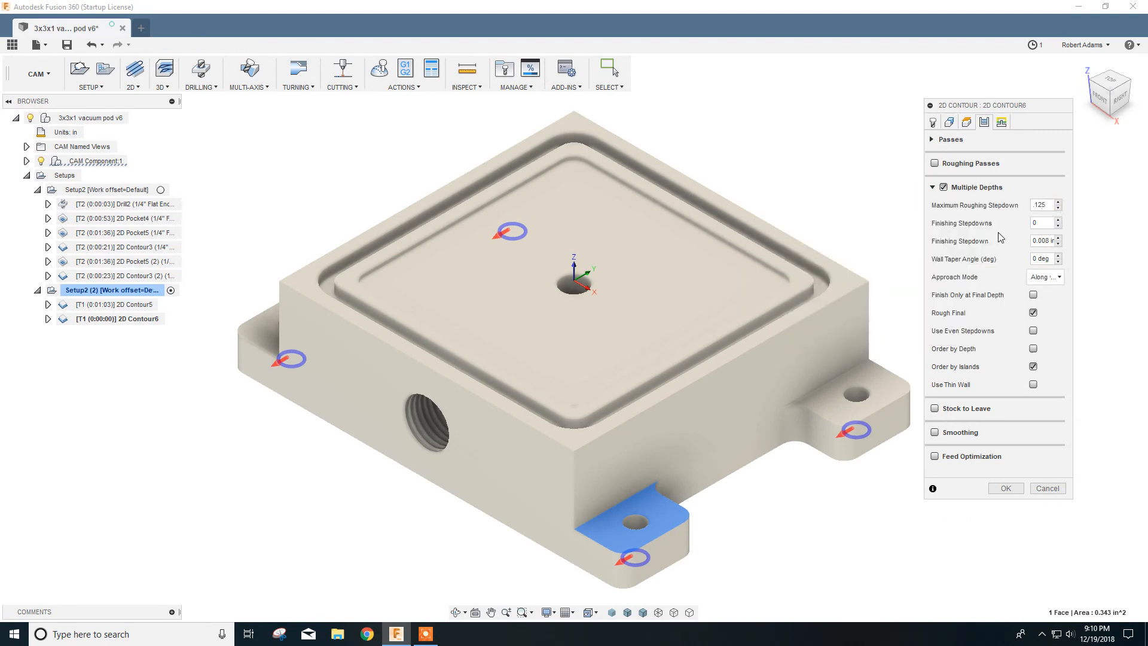
click(1033, 312)
click(1033, 366)
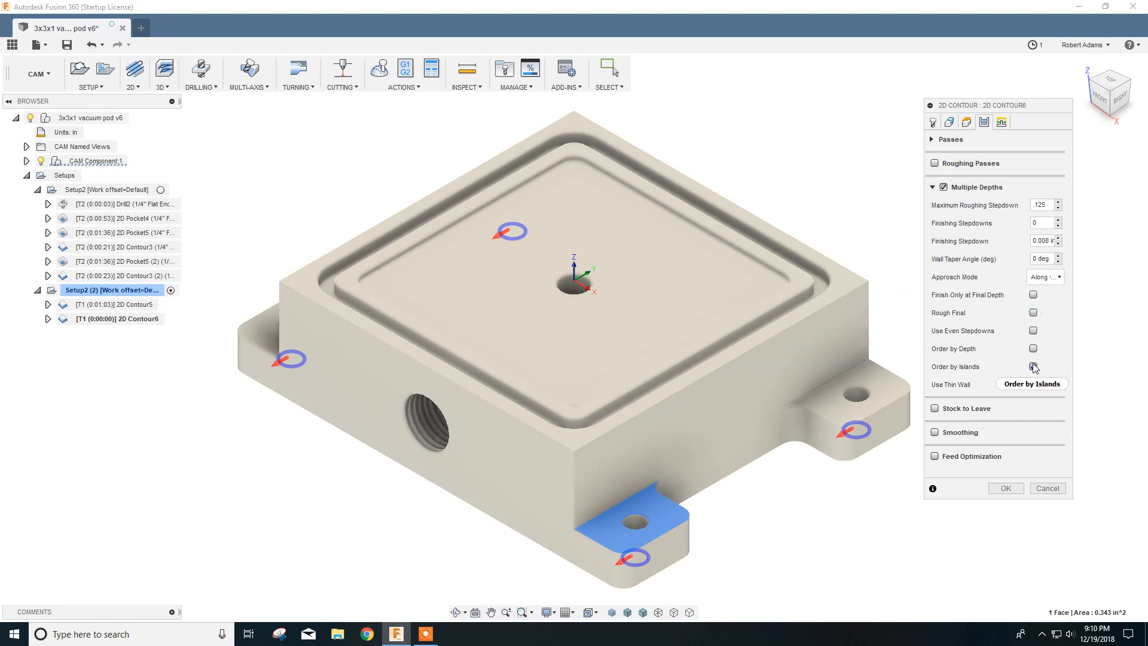
click(1033, 331)
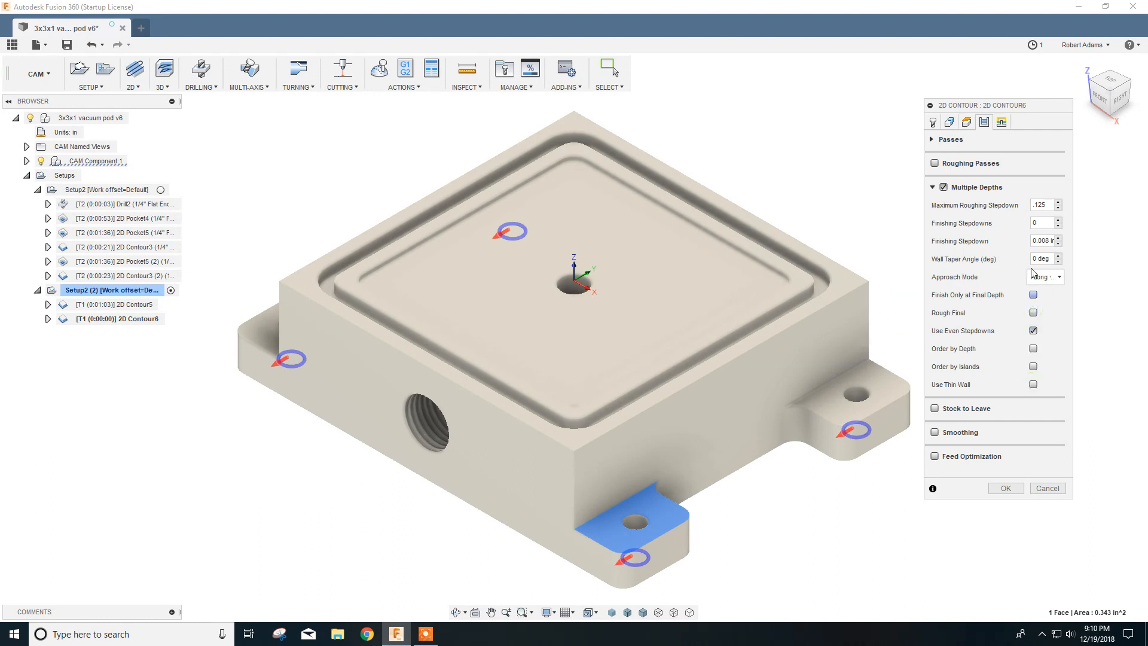
- Keep the tool down between cuts, disable the lead-in and lead-out, and generate the 2D Contour6 toolpath
click(1002, 123)
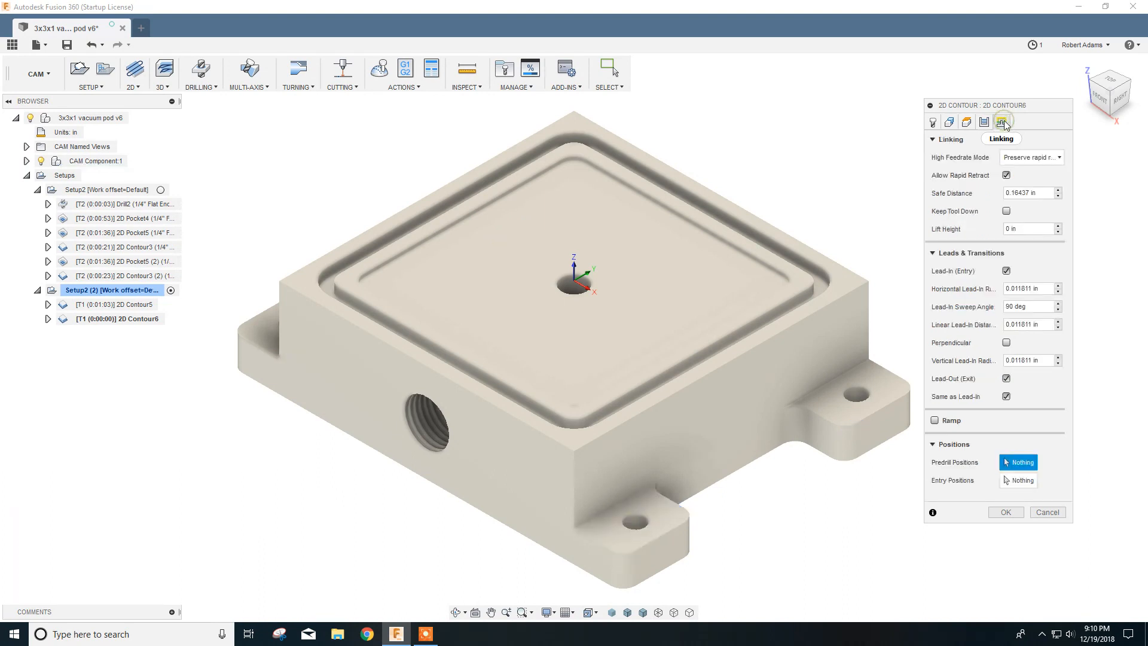
click(1006, 211)
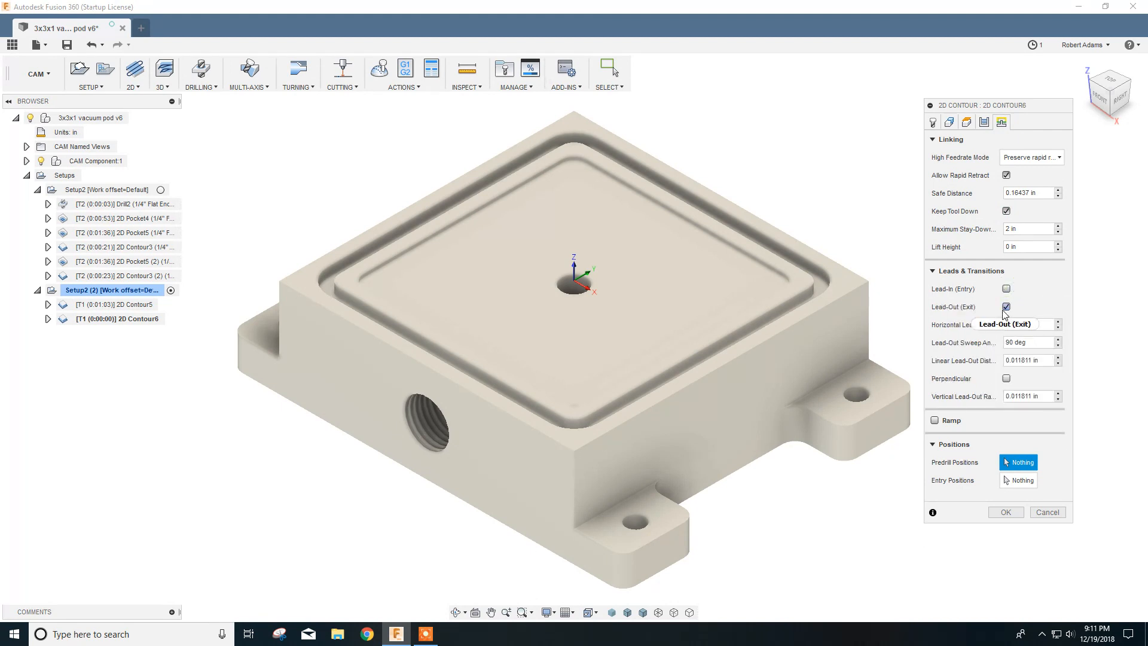
click(1006, 290)
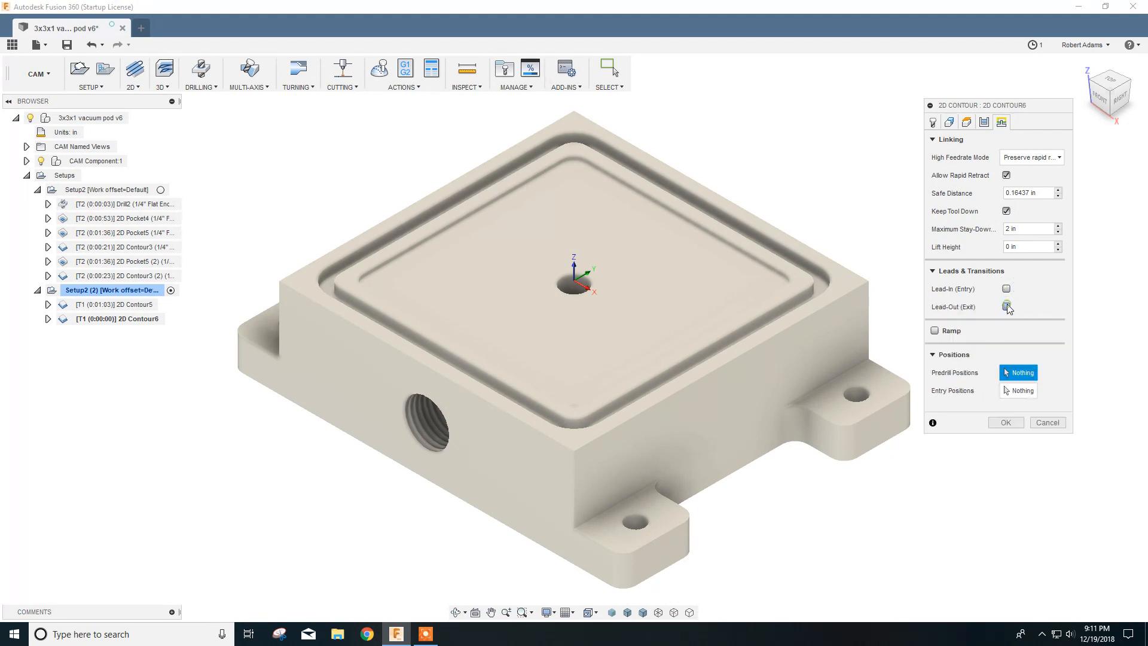
click(1005, 423)
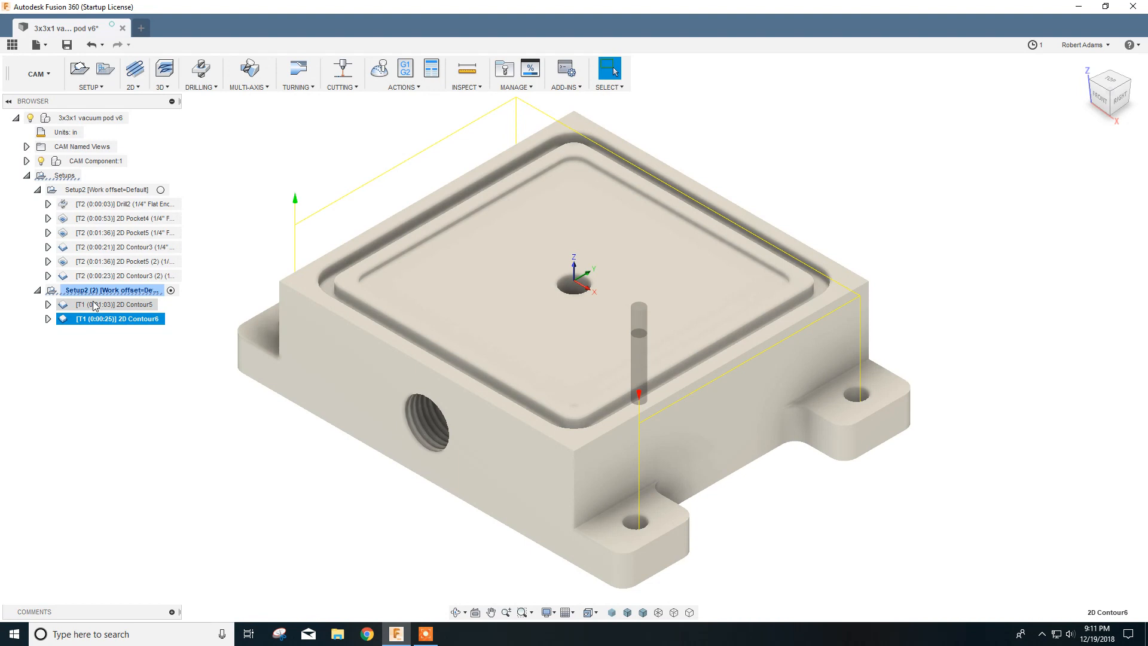
- Simulate 2D Contour6 with the stock hidden to check how the tool moves through the four mounting-tab holes
click(378, 70)
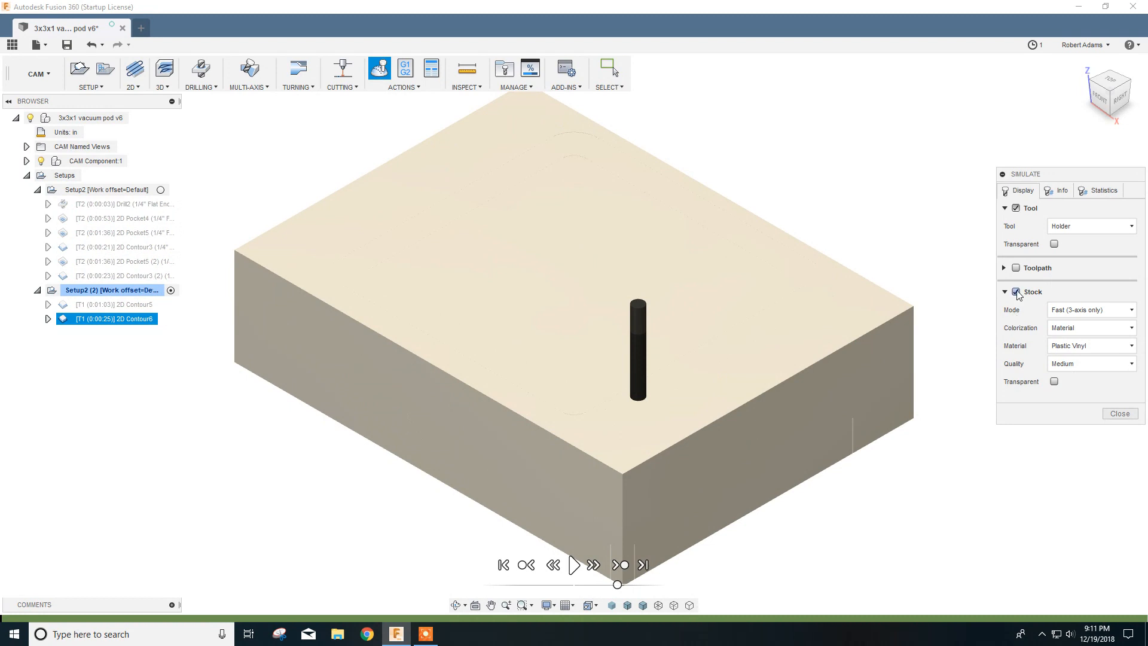
click(1016, 292)
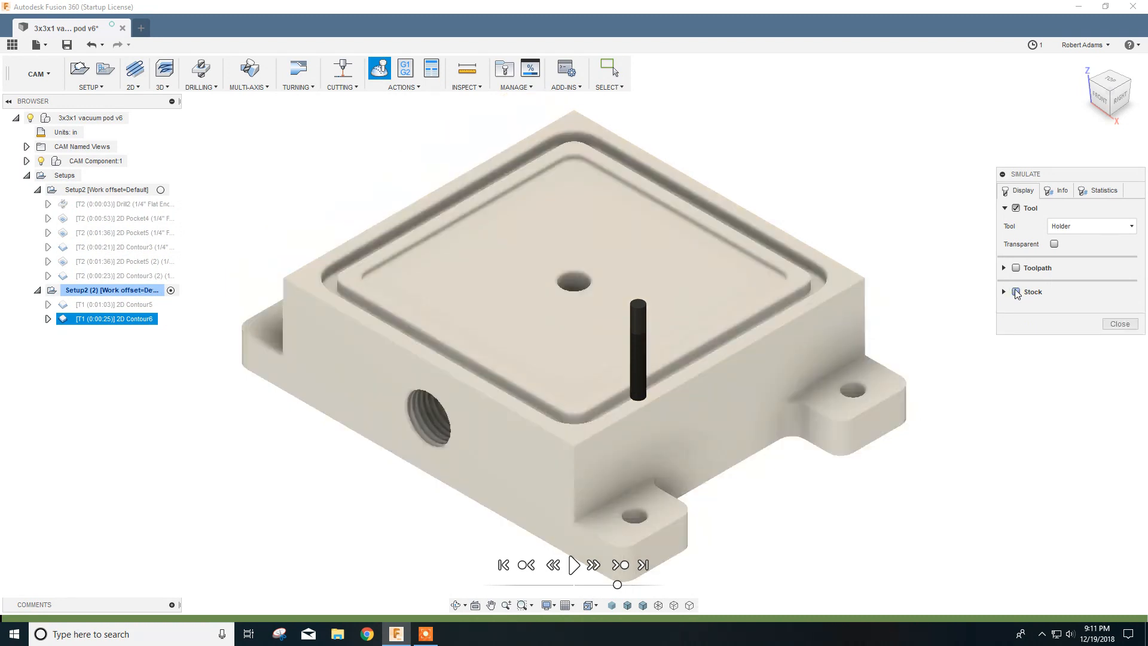
click(574, 565)
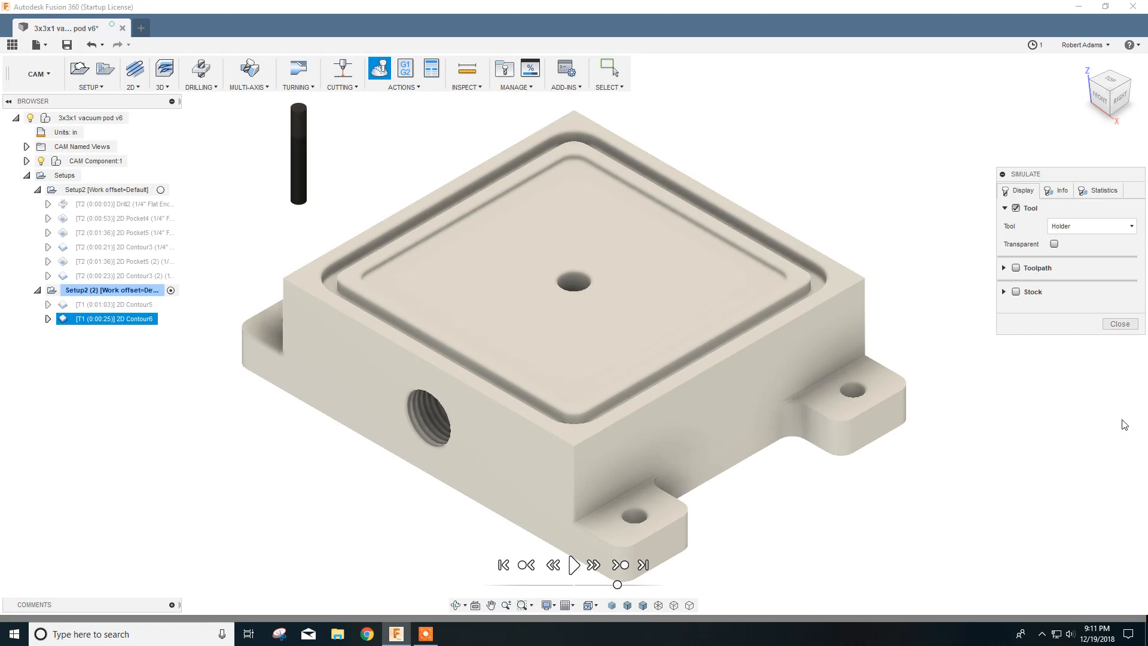
click(1120, 325)
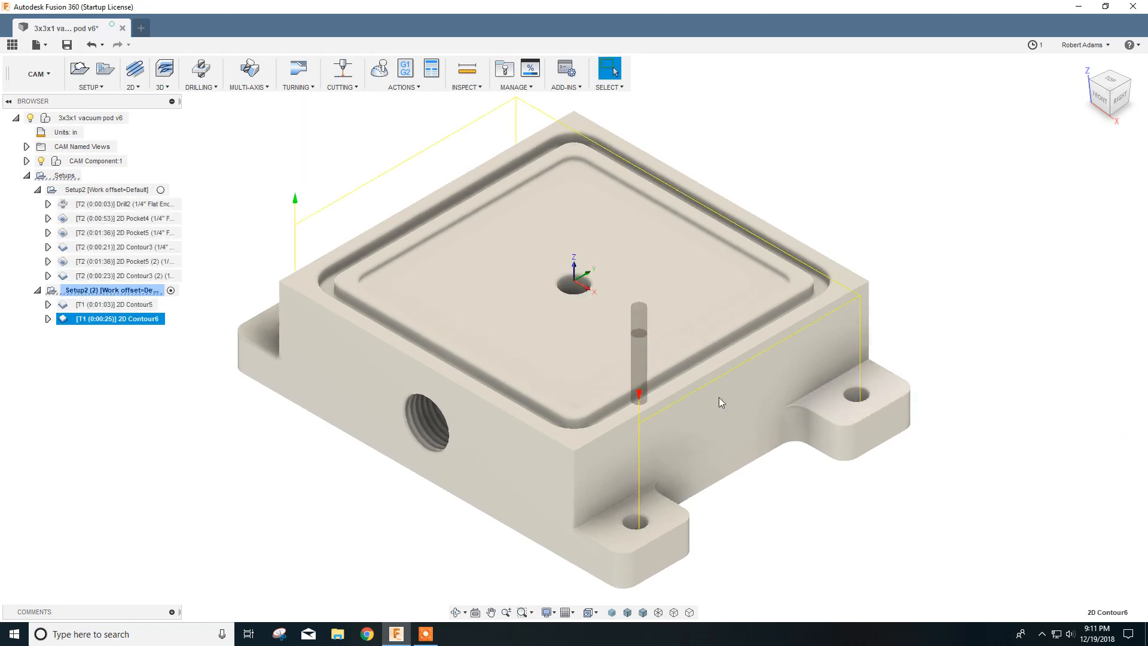
- Select all six drill, pocket and contour operations of the original Setup2 together to review their combined toolpaths
scroll(371, 367, down, 4)
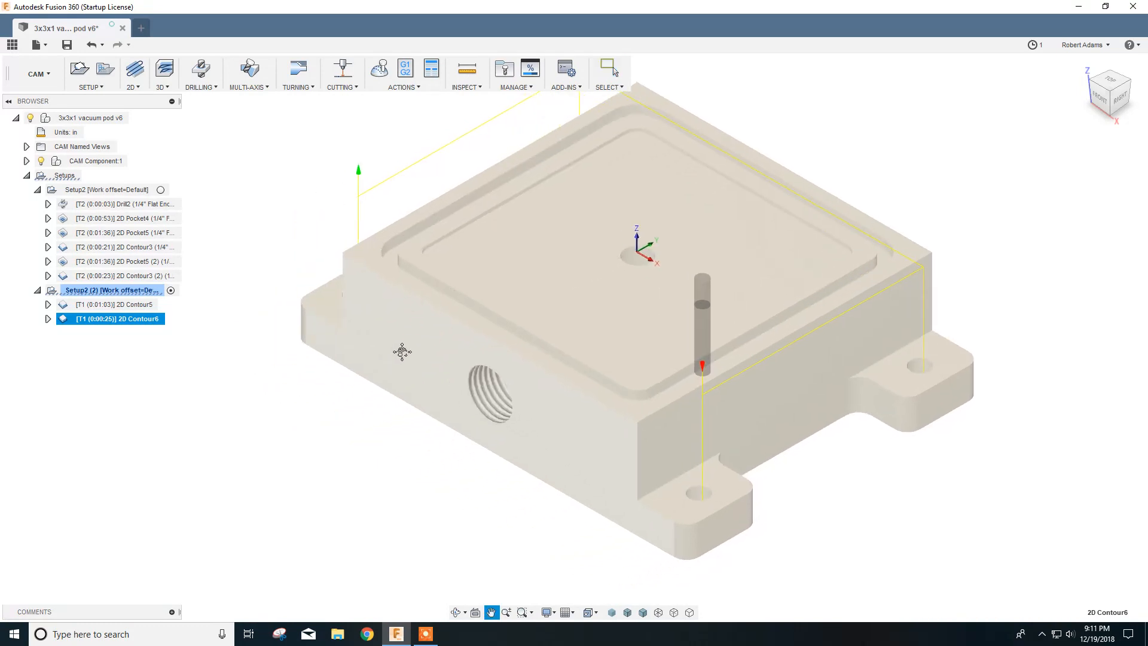
click(307, 431)
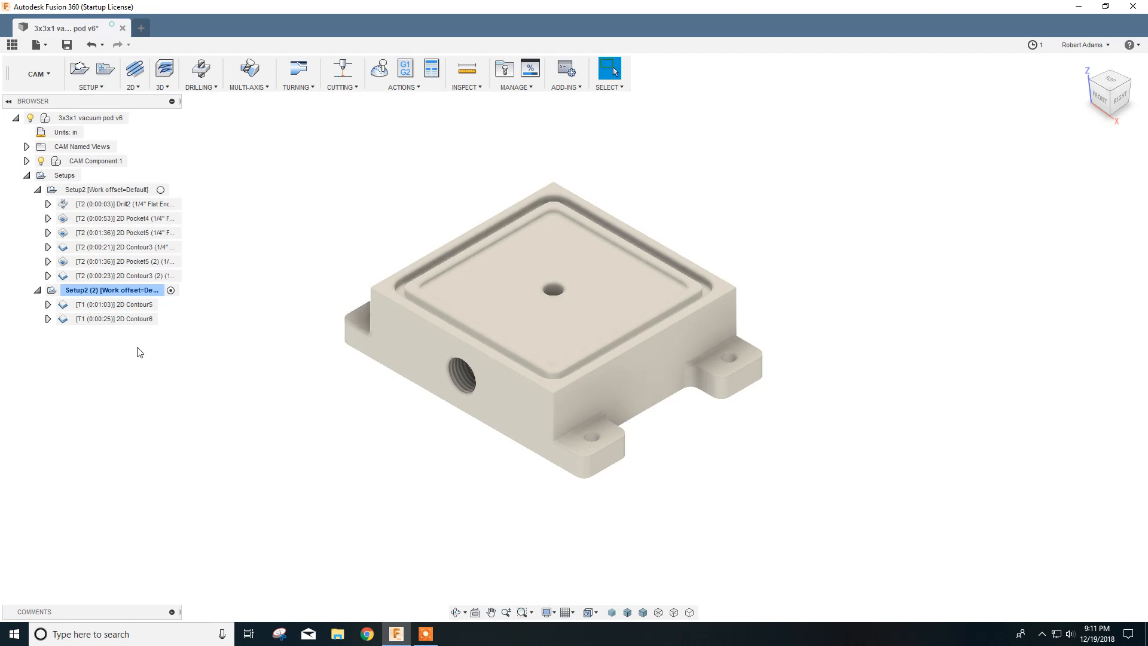
click(91, 203)
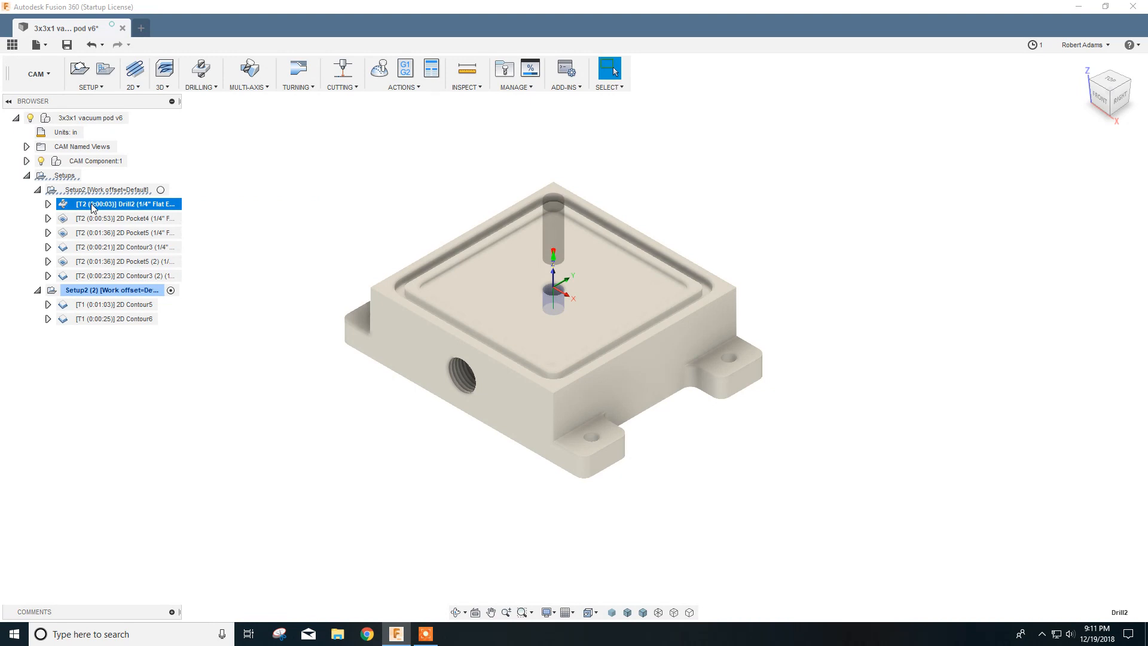
ctrl+click(94, 218)
ctrl+click(97, 233)
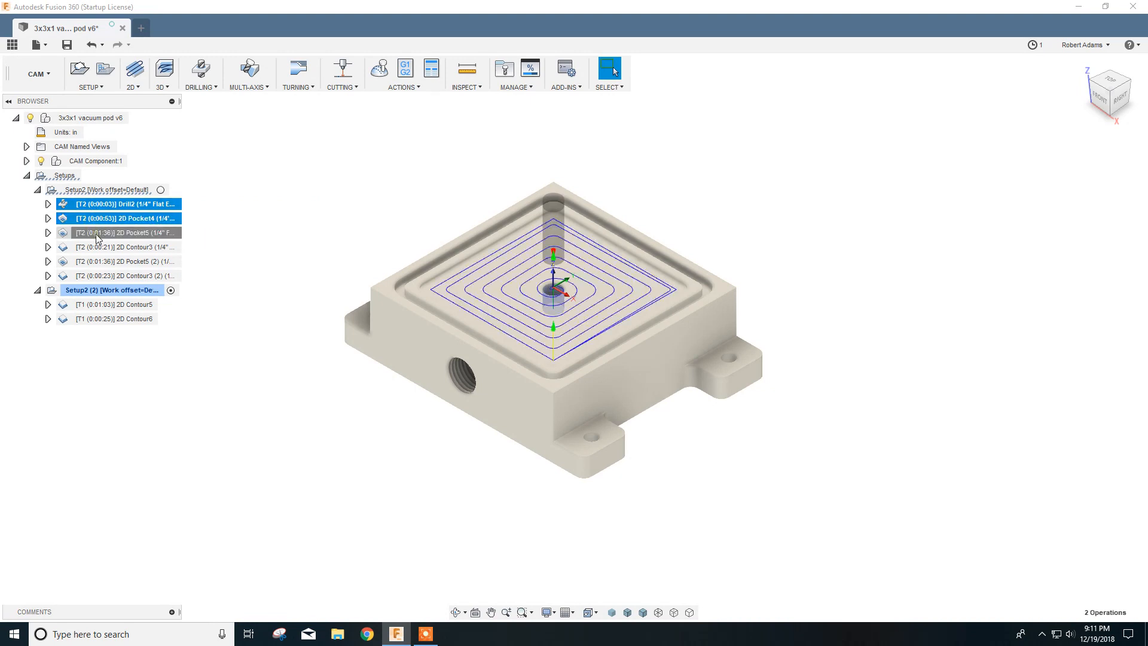
ctrl+click(99, 247)
ctrl+click(103, 263)
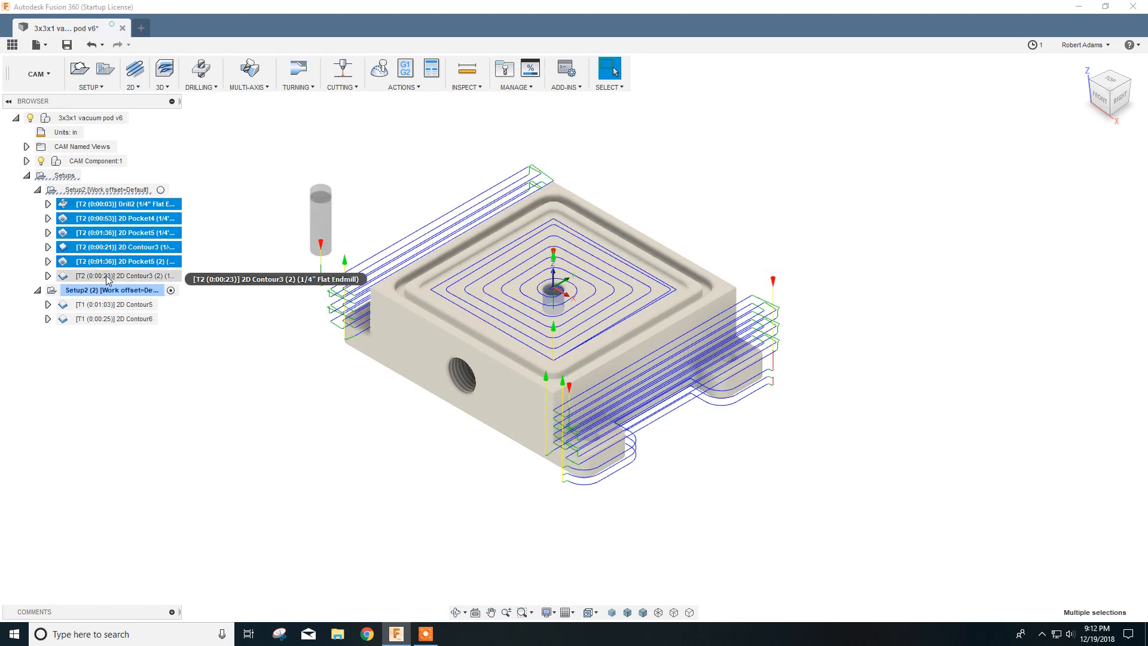
ctrl+click(108, 277)
- Activate the original Setup2 and simulate all its operations with stock display, checking the machined pod from both sides
click(161, 192)
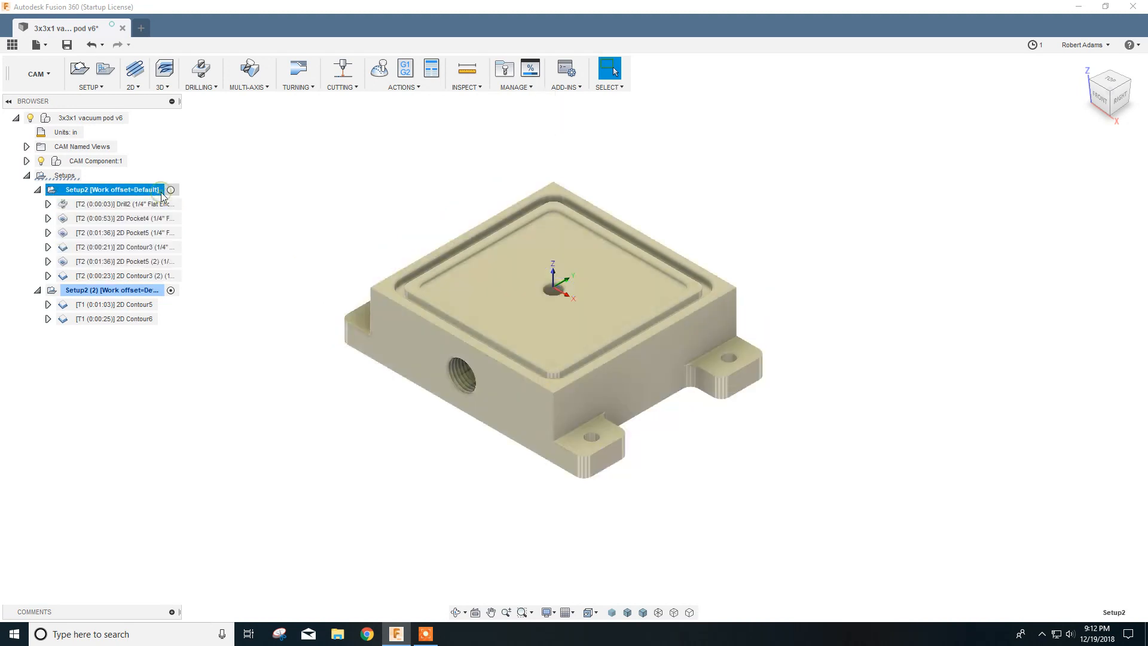
click(381, 70)
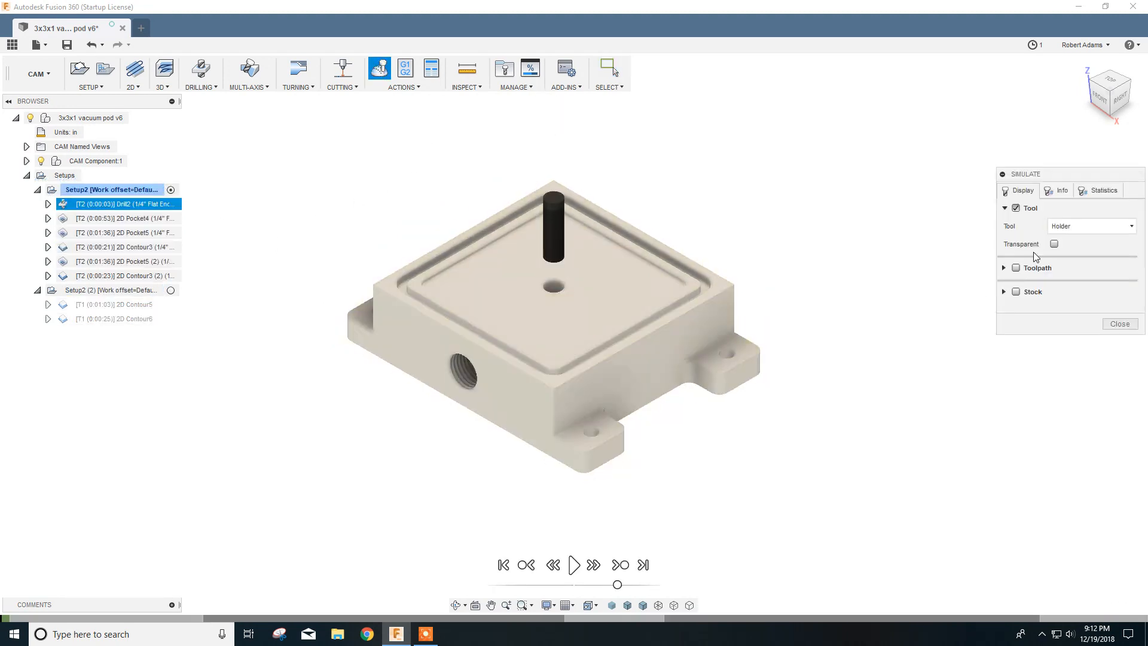
click(1016, 292)
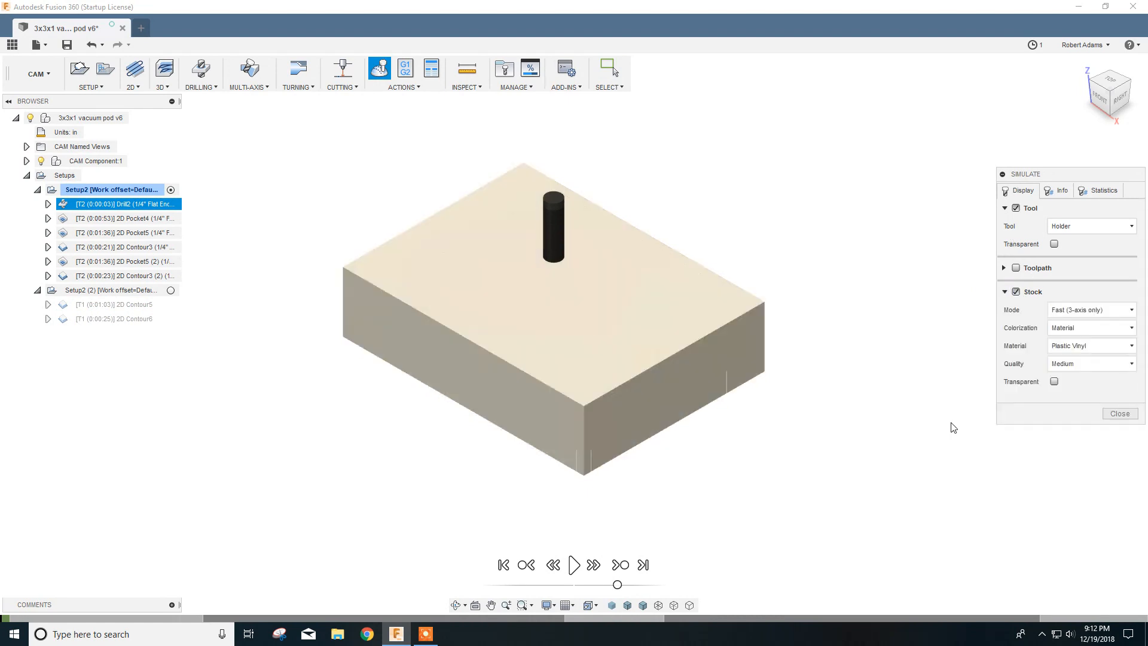
click(574, 566)
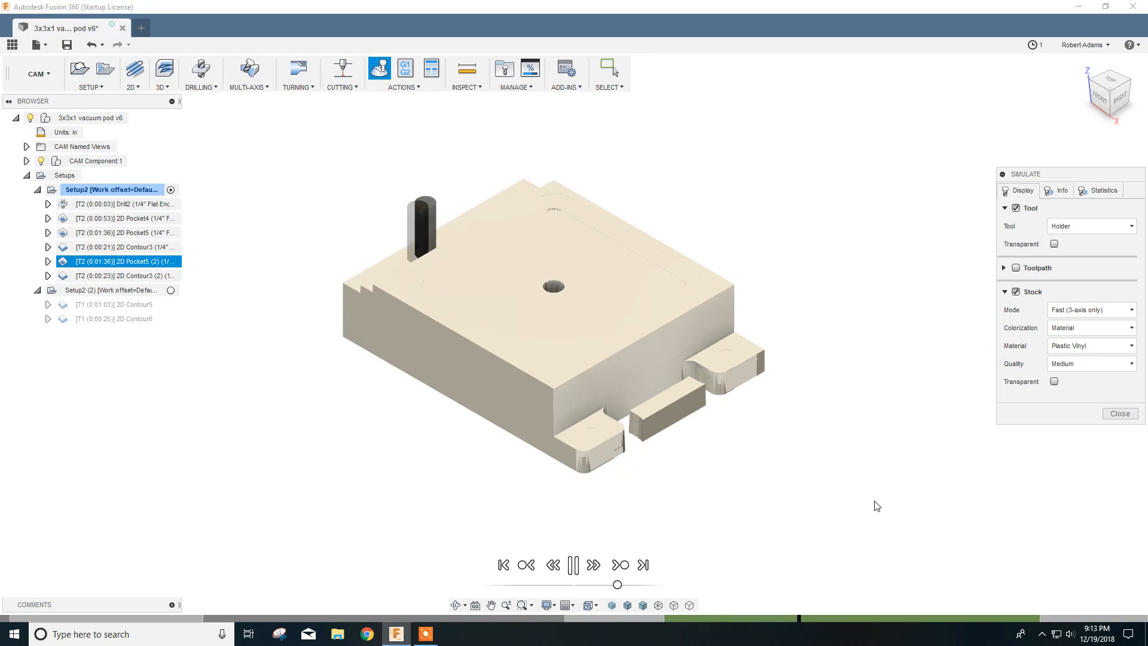
shift+middle_drag(528, 343, 836, 461)
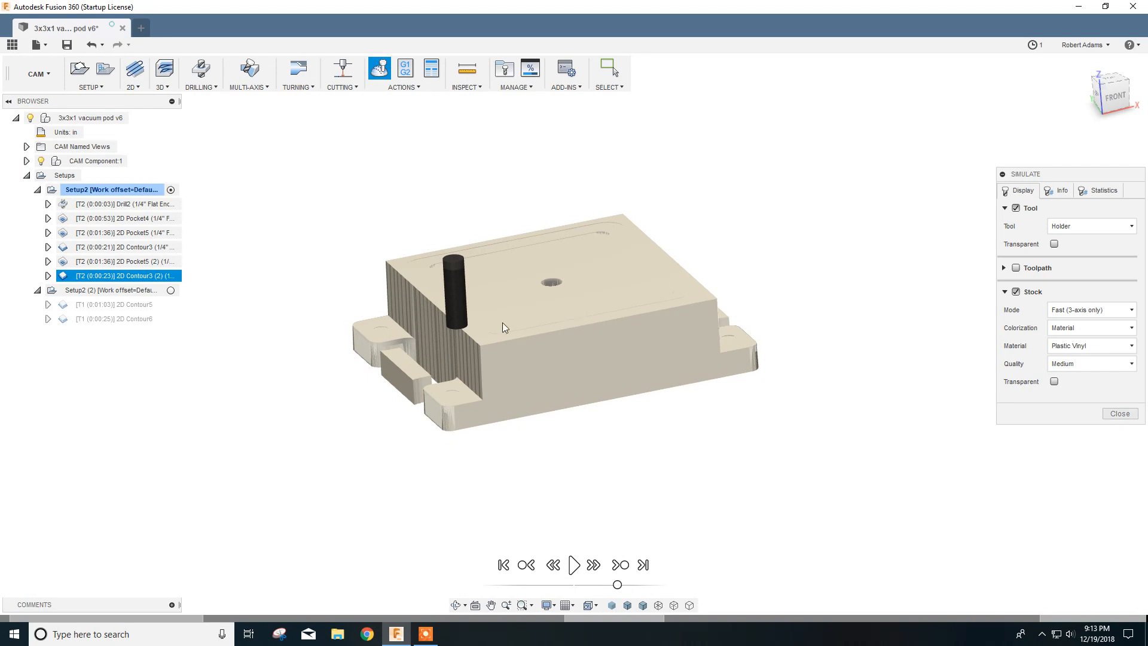
click(1119, 413)
- Simulate 2D Contour5 and 2D Contour6 together with stock display to check the perimeter groove and mounting-tab holes
click(100, 306)
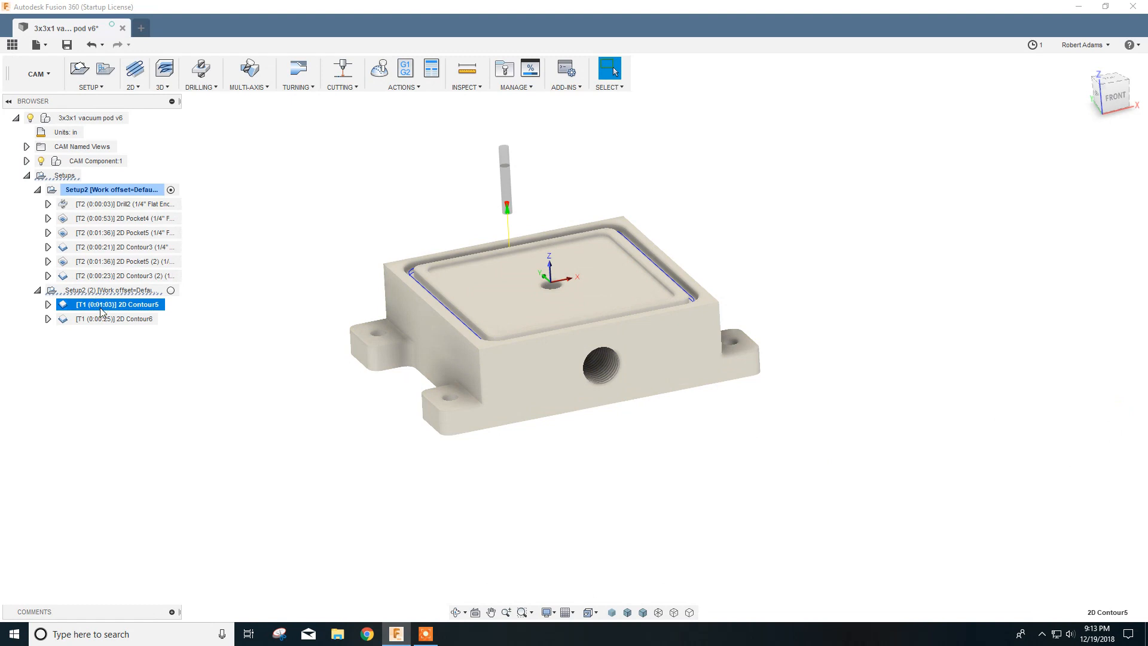
ctrl+click(125, 321)
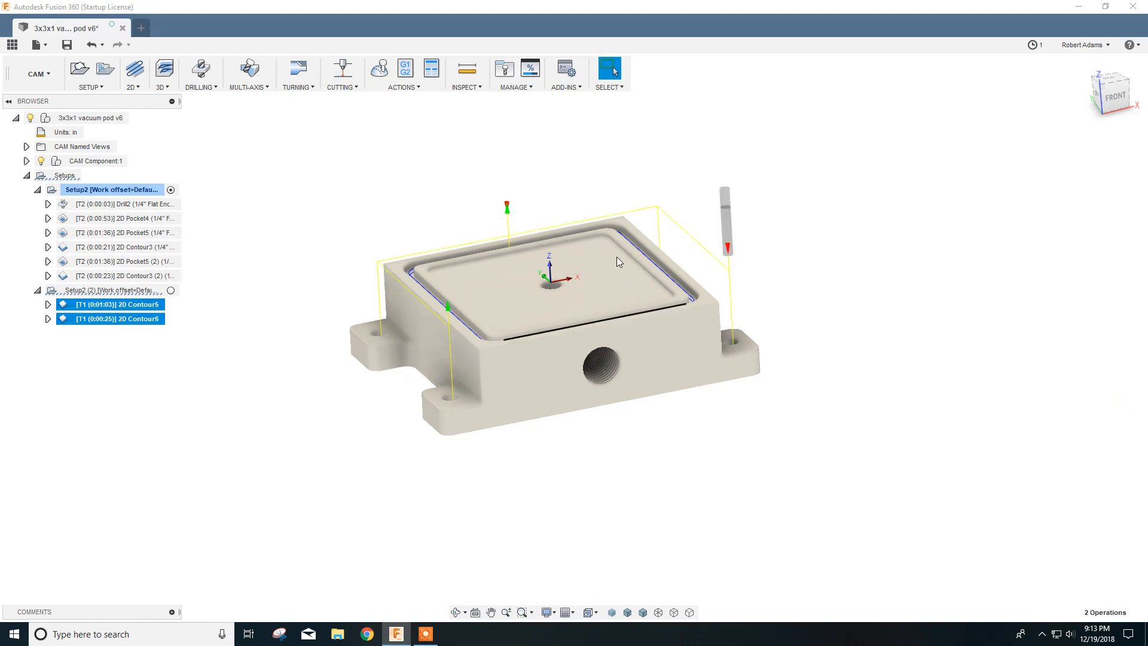
click(379, 68)
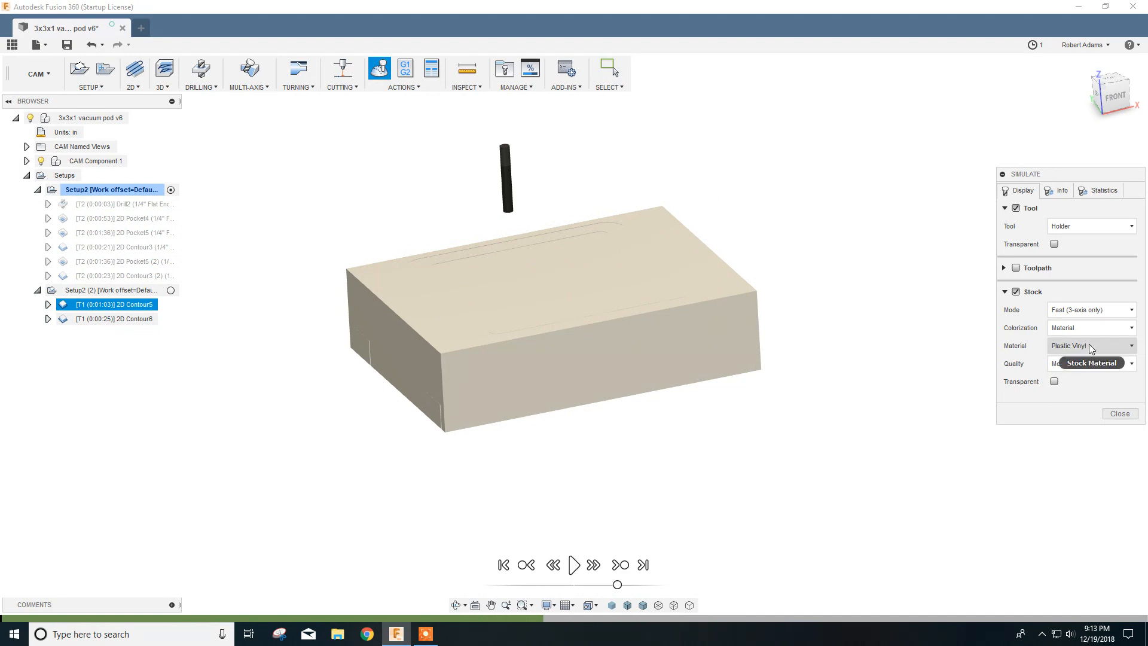
click(574, 564)
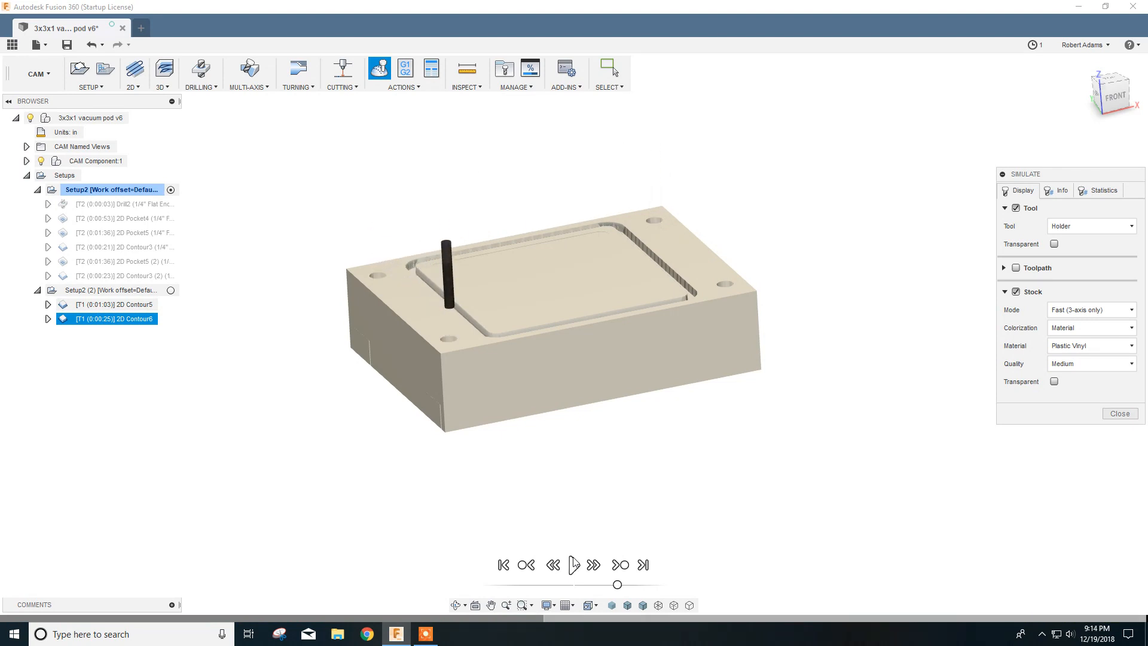
click(1120, 414)
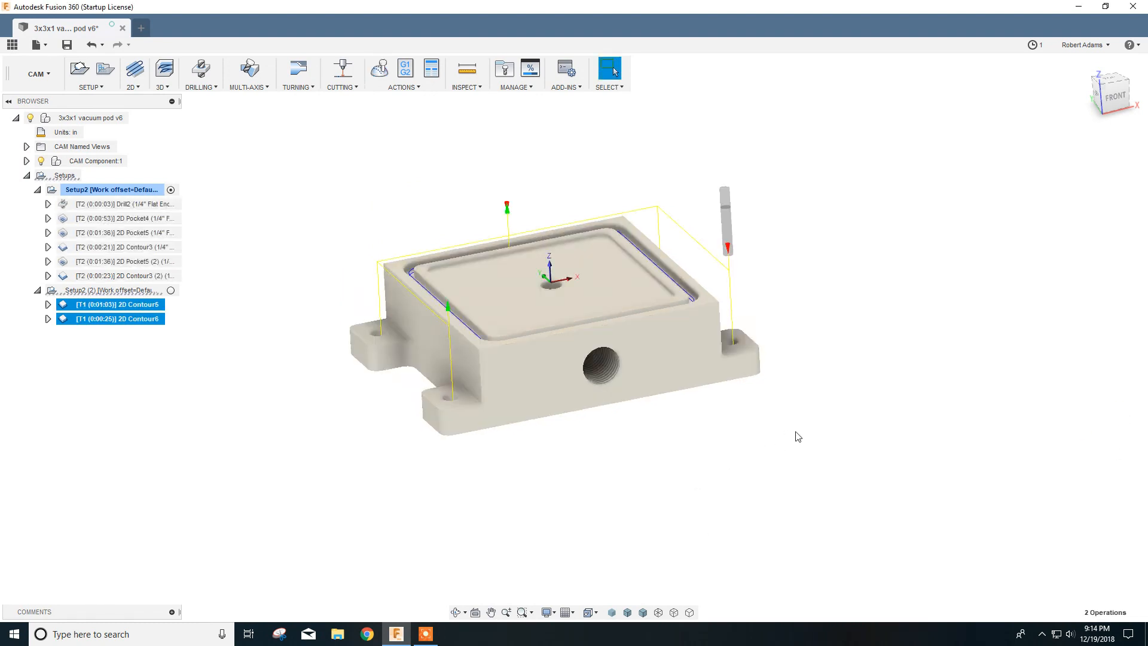
- Select all six T2 operations of Setup2 together, from Drill2 through 2D Contour3 (2), for post processing
click(1084, 63)
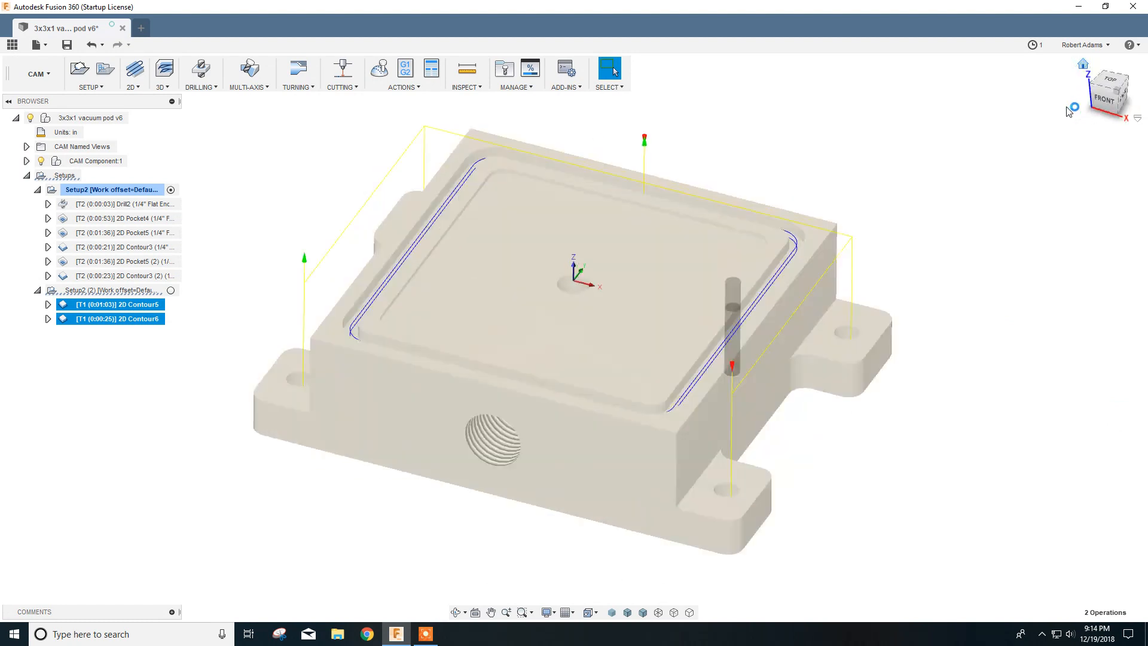
scroll(472, 383, down, 3)
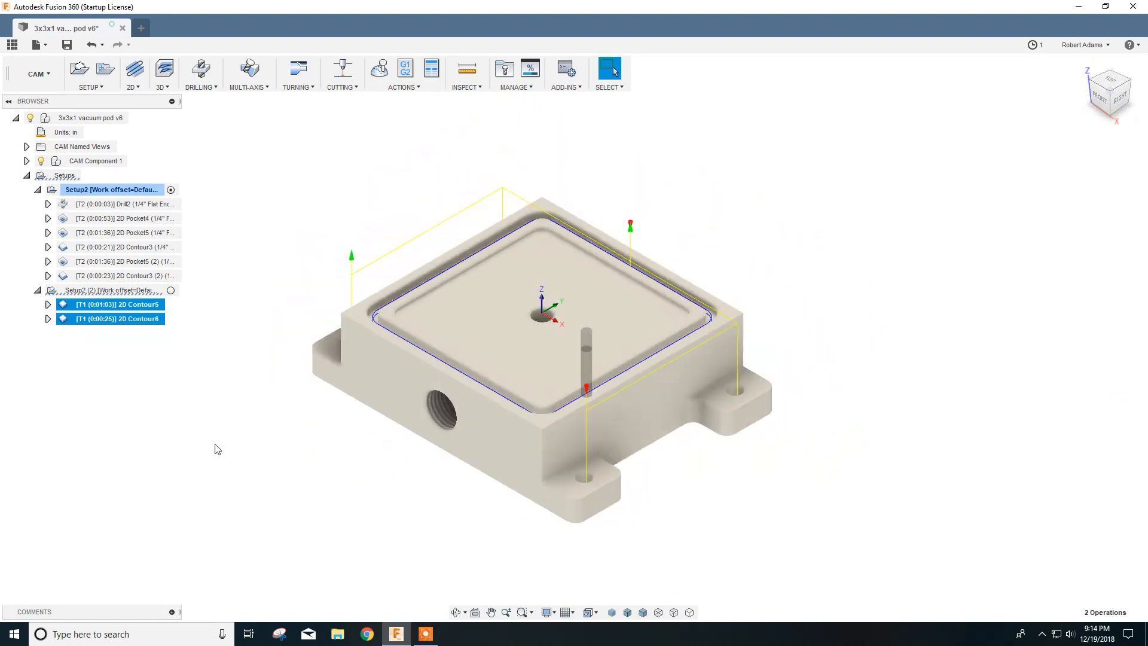
click(197, 439)
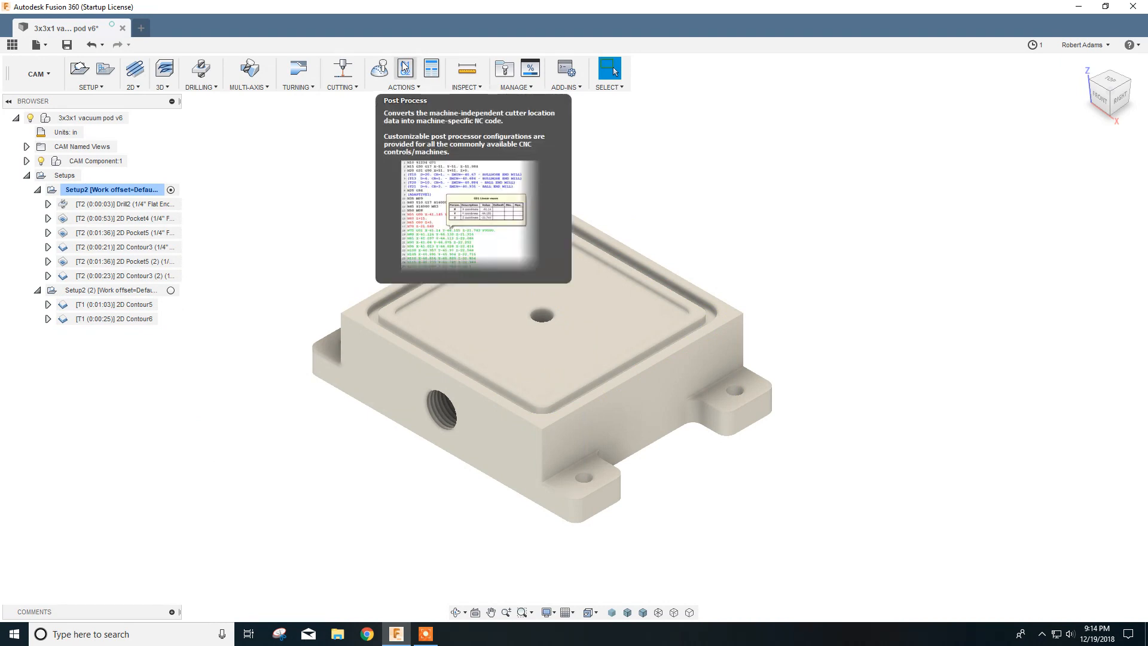
click(91, 206)
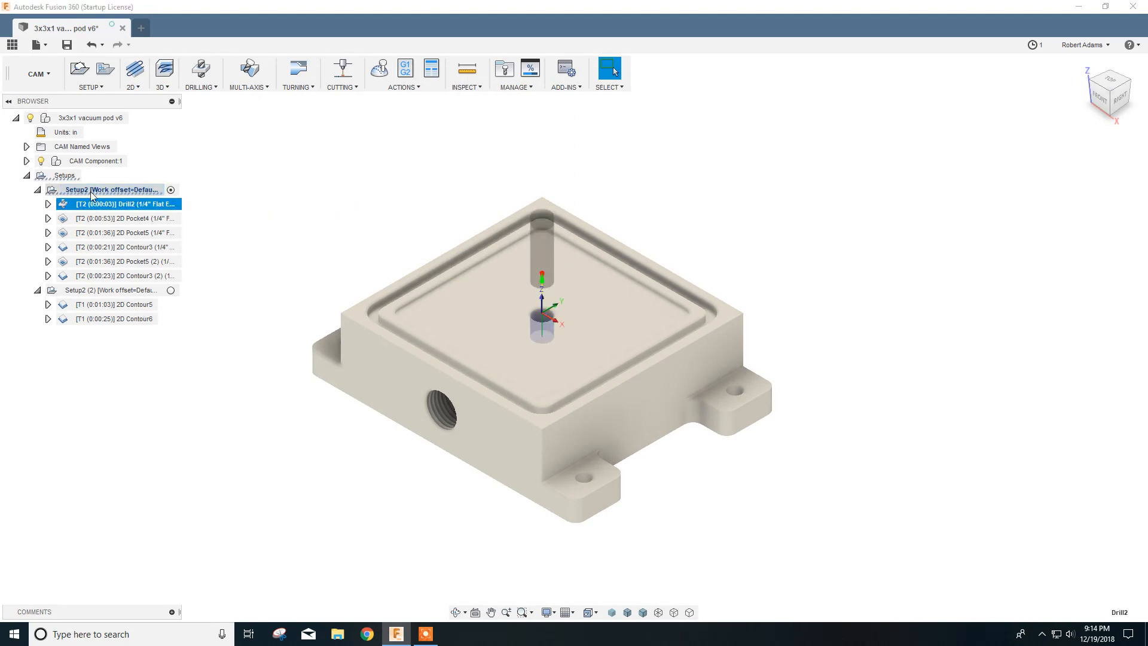
ctrl+click(117, 221)
ctrl+click(117, 233)
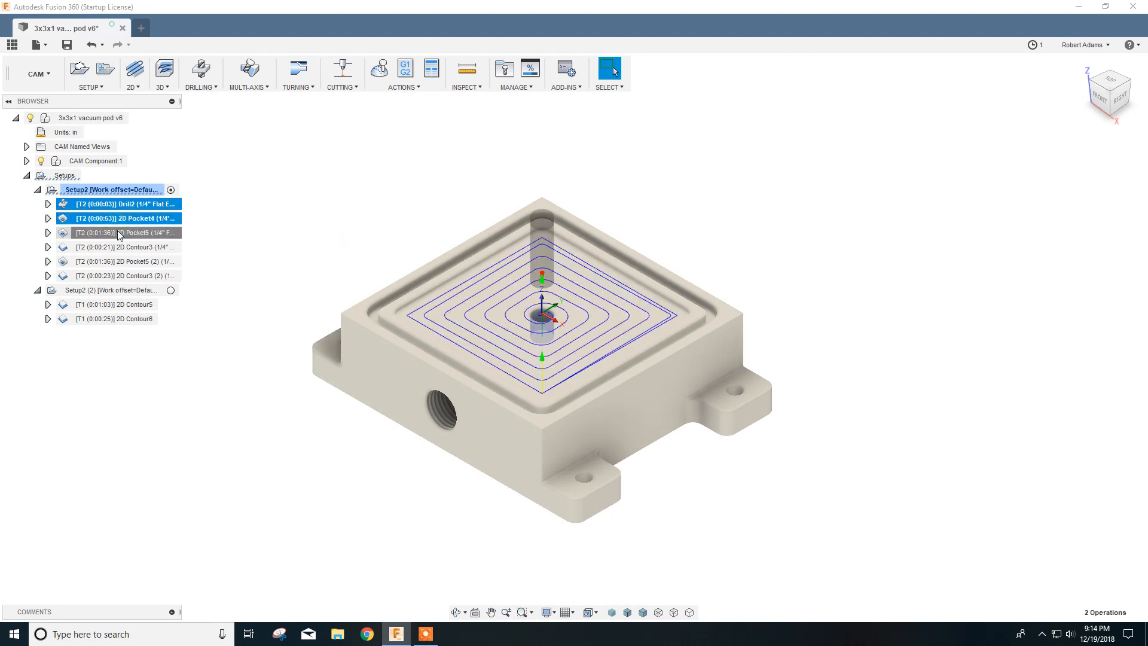
ctrl+click(117, 247)
ctrl+click(118, 261)
ctrl+click(119, 276)
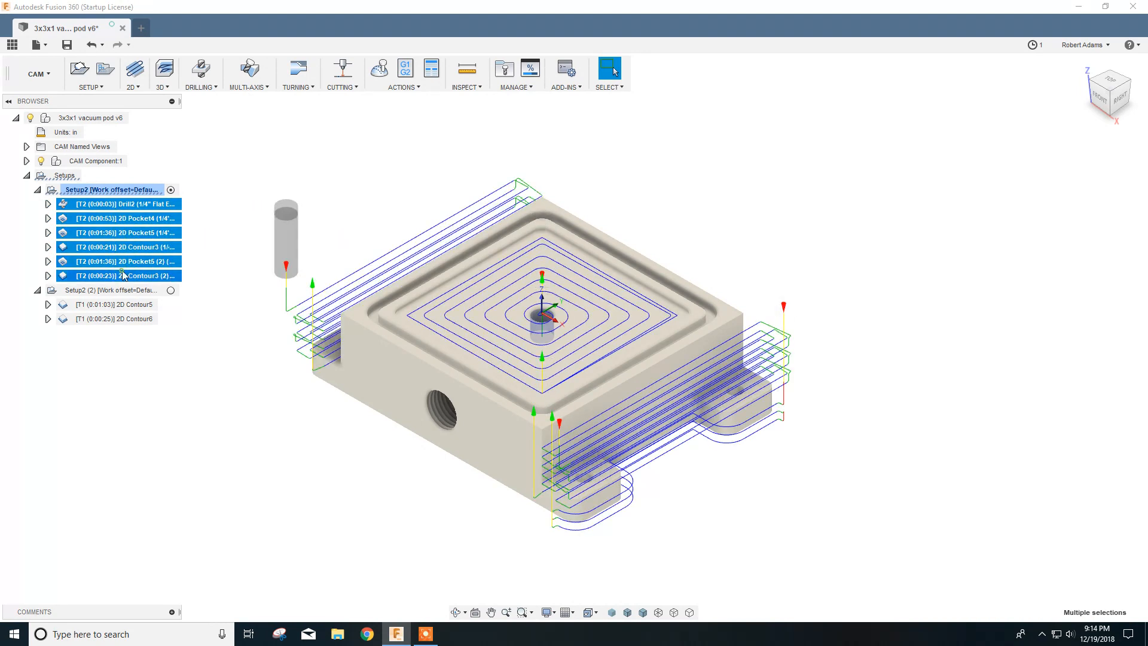
- Open Post Process with the post folder reset to the system default, output to the user's home folder, and program name 3x3x1pod
click(406, 70)
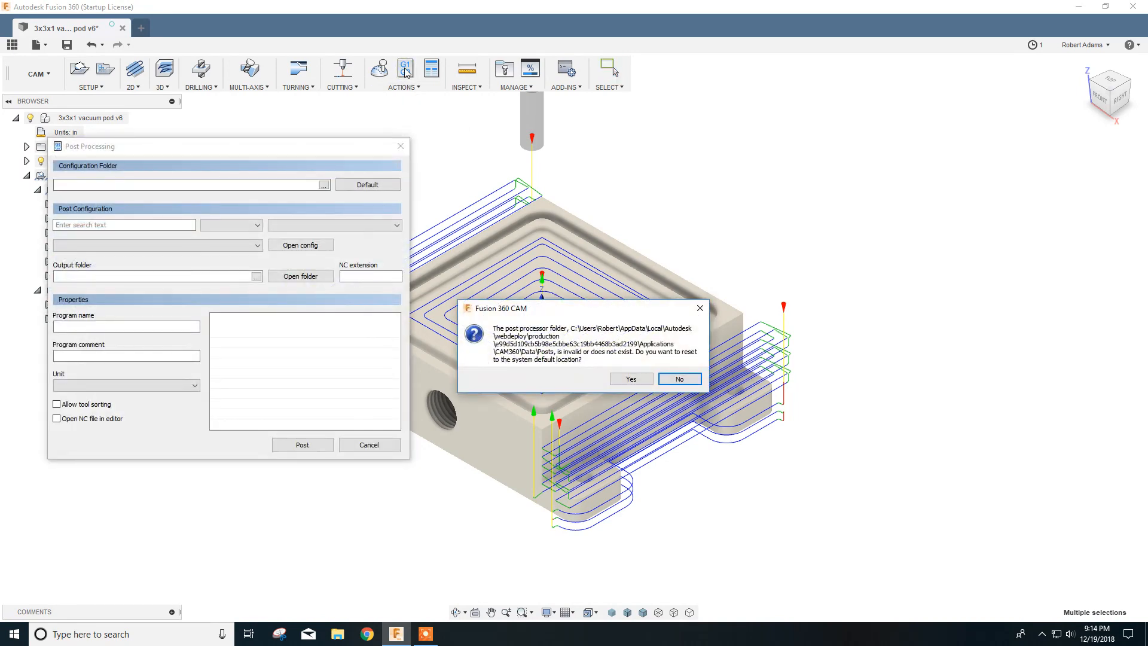
click(630, 379)
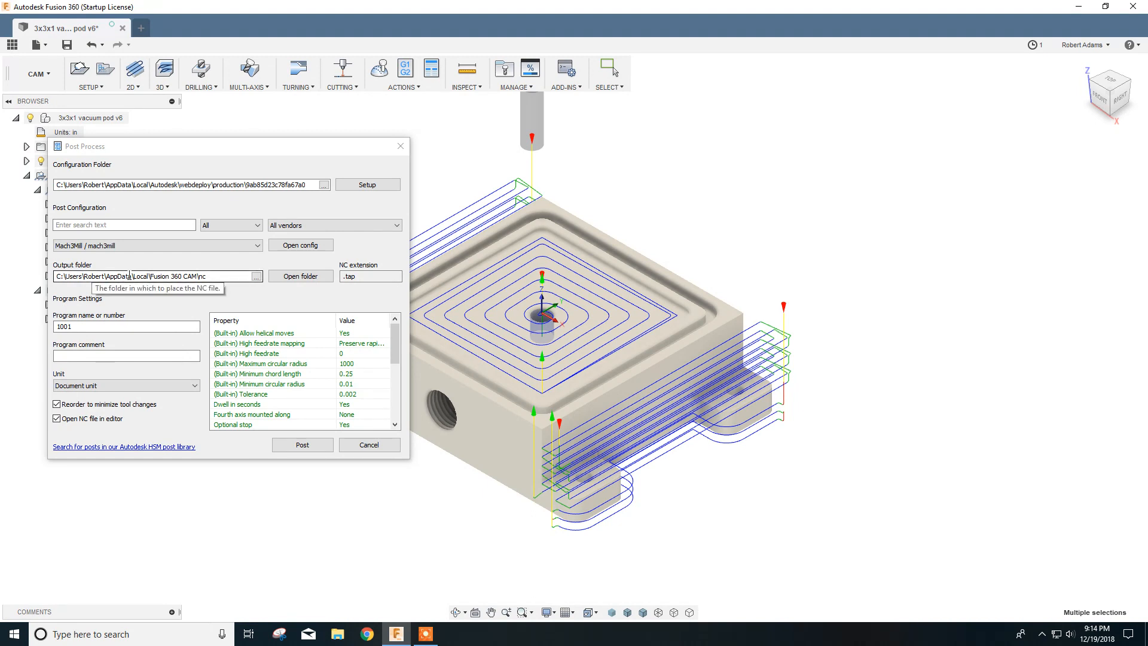
click(222, 279)
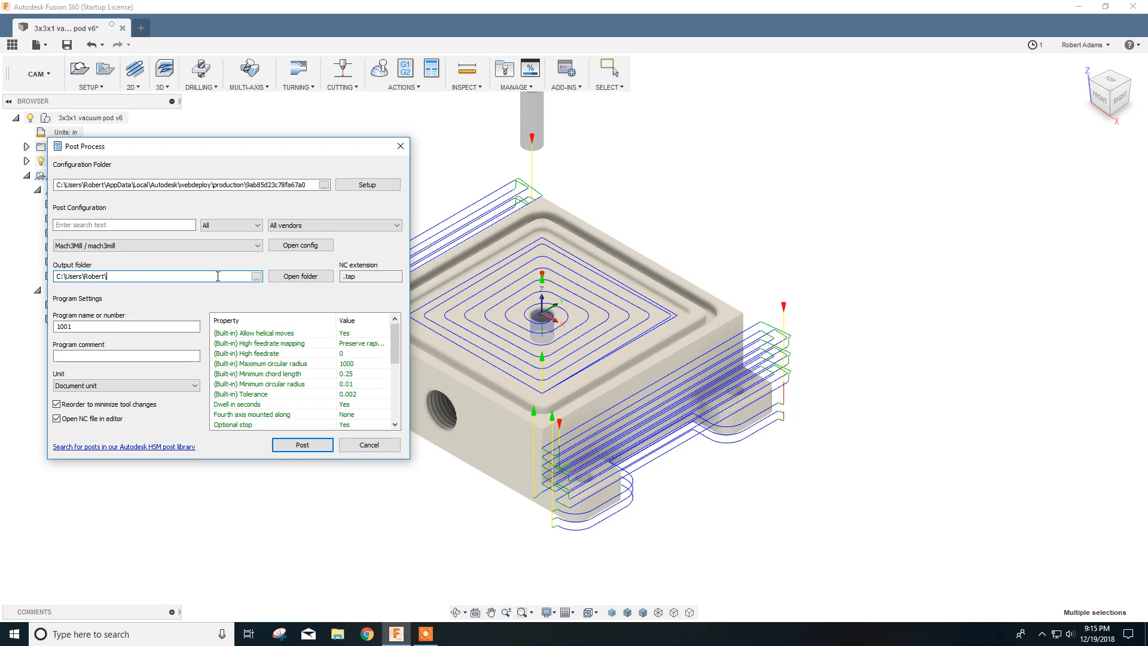
double_click(81, 327)
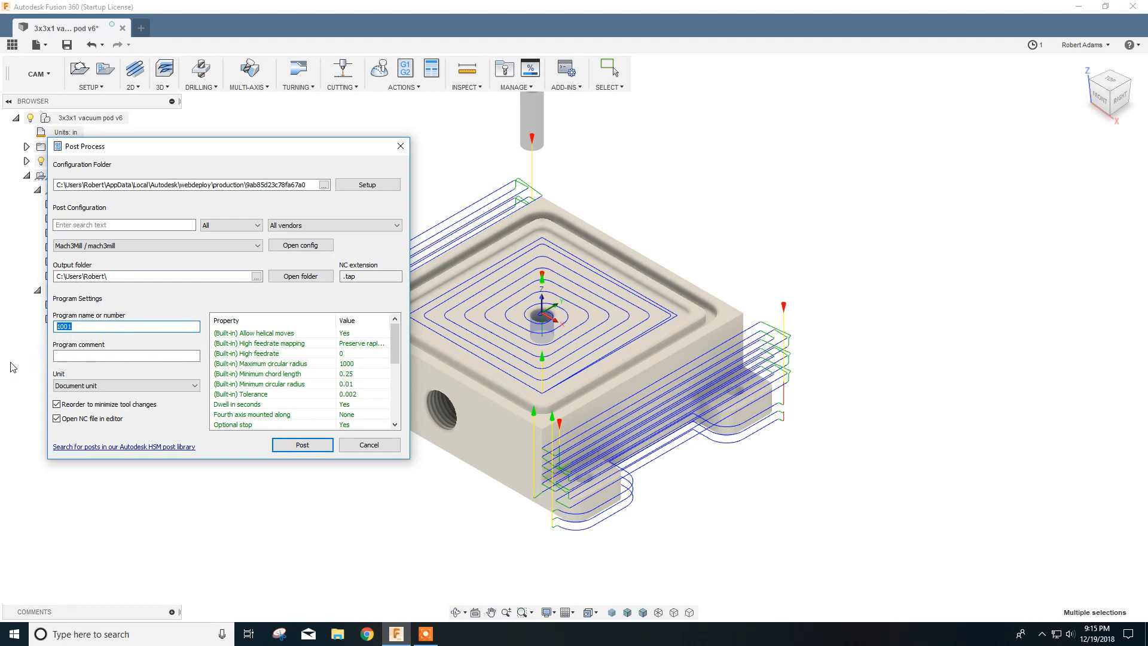
text(3x3x1pod)
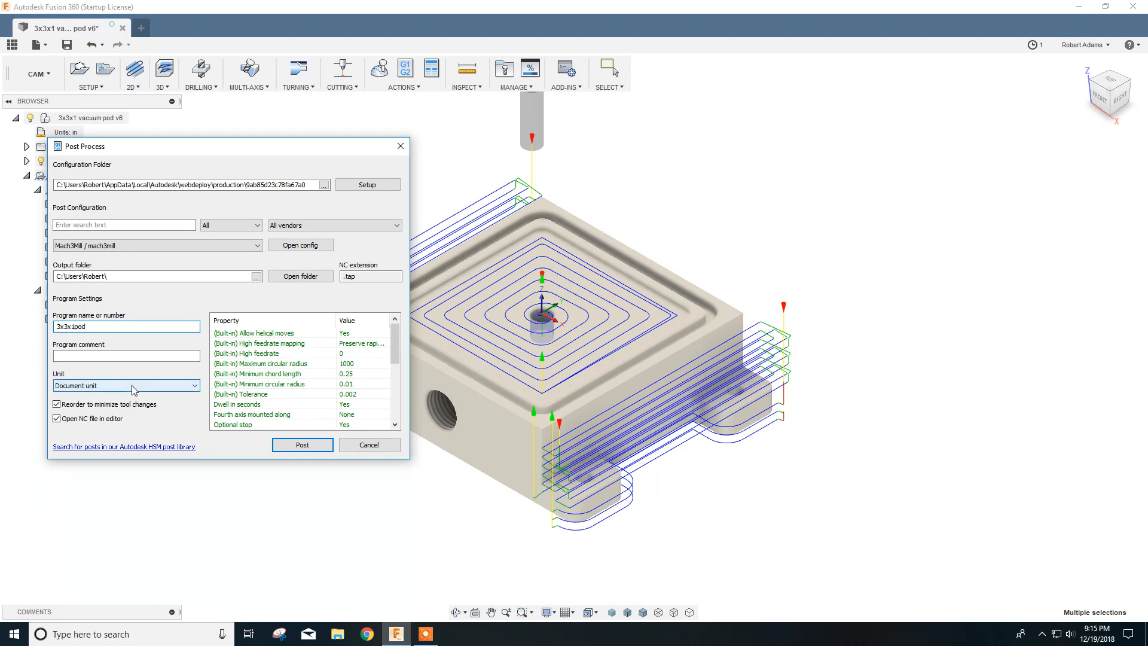
- Set the sequence number increment to 1 in the Mach3Mill post properties
mouse_move(396, 347)
mouse_down()
mouse_move(394, 385)
mouse_move(394, 336)
mouse_up()
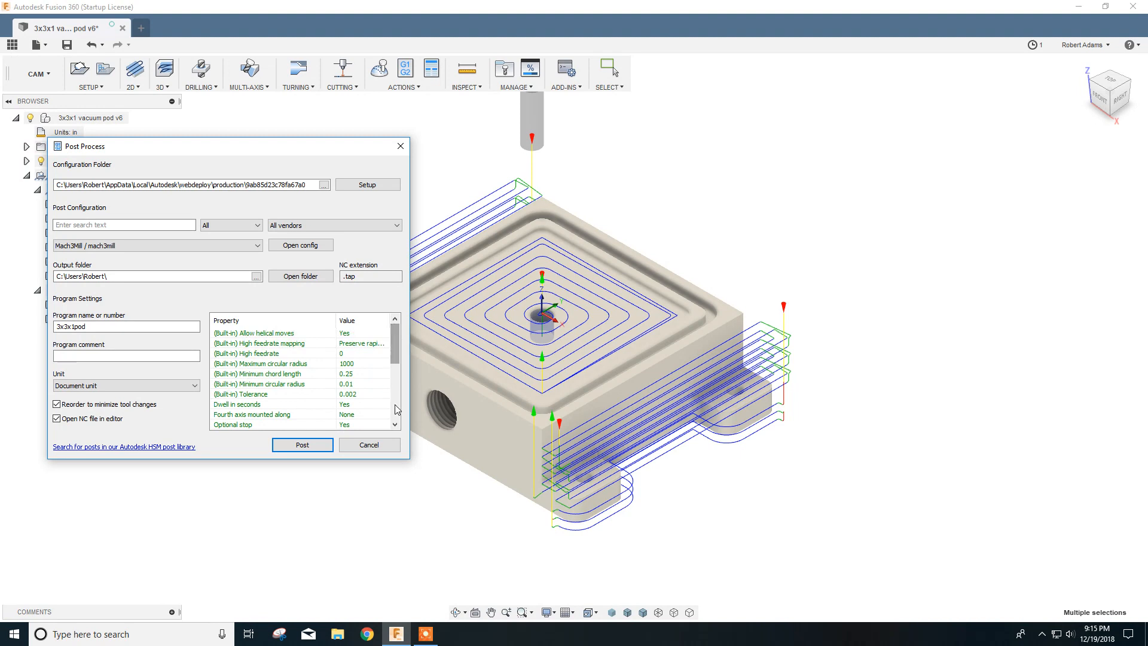
click(395, 424)
click(395, 425)
click(395, 424)
click(395, 425)
click(396, 425)
click(395, 425)
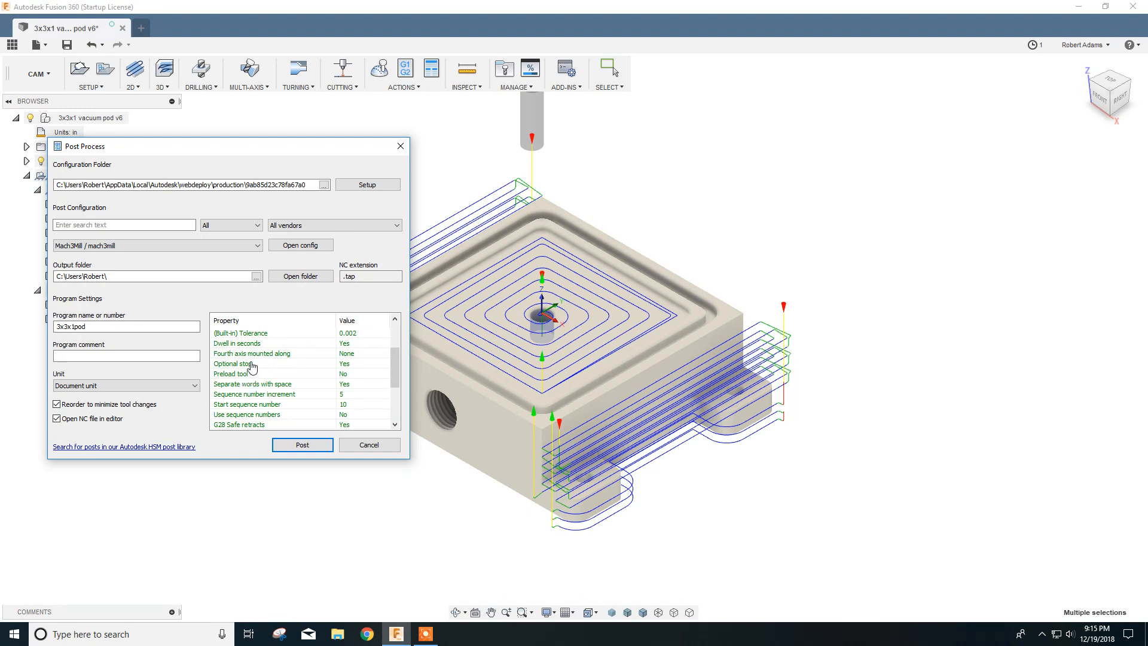
click(246, 394)
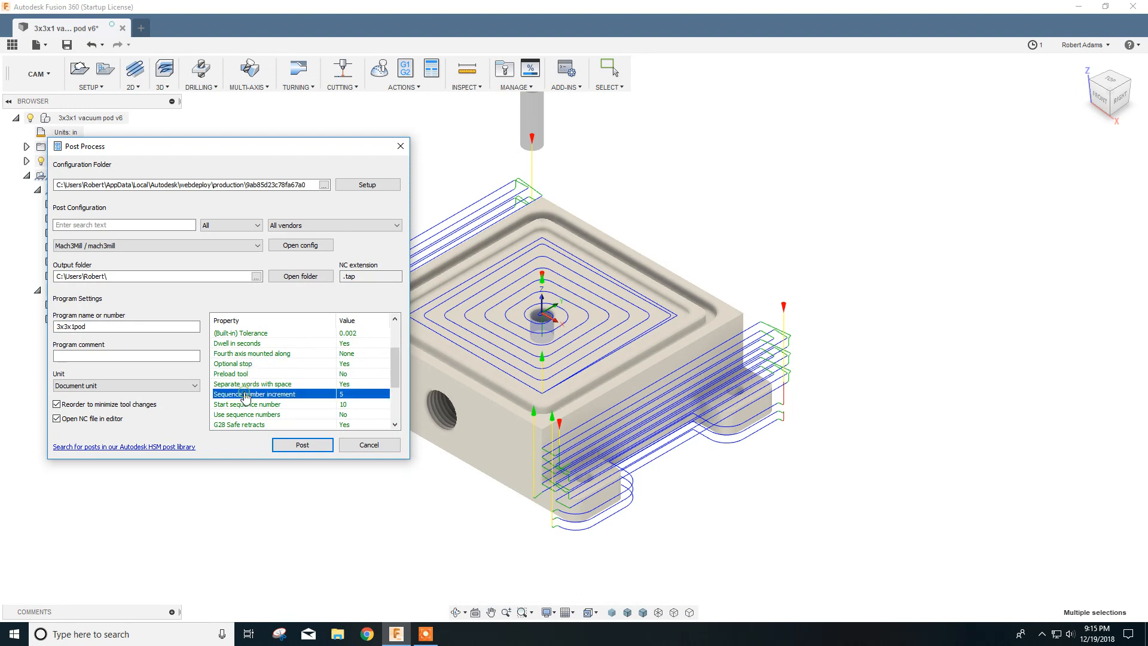
click(354, 395)
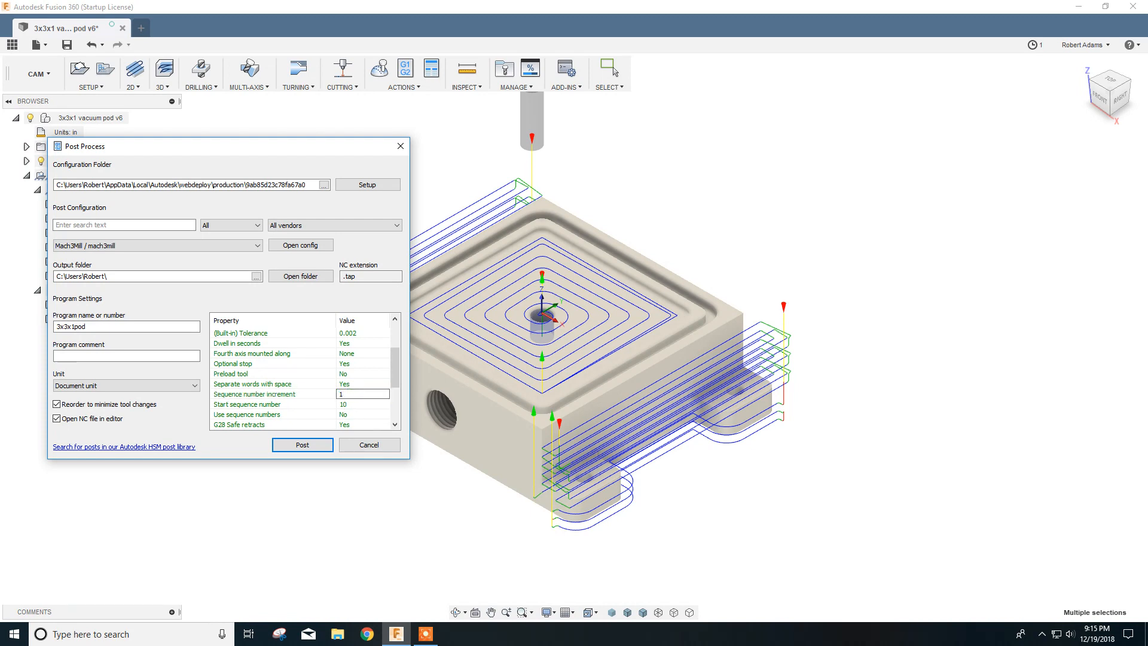
- Set the start sequence number to 1 and change Use sequence numbers to Yes
click(232, 404)
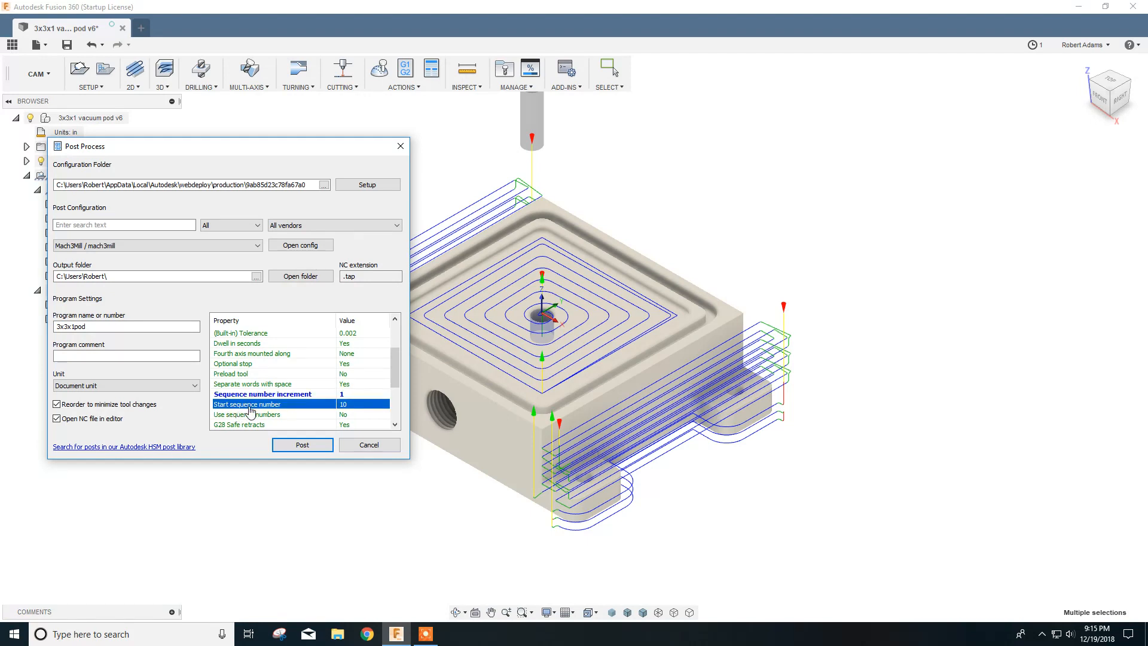
click(365, 404)
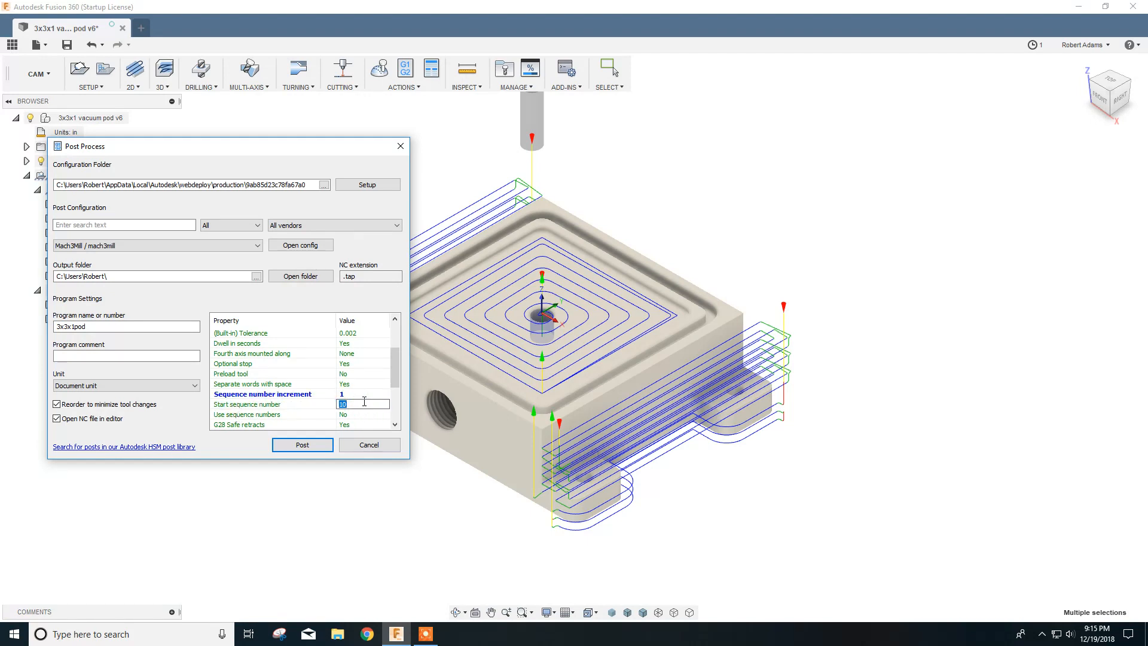
text(1)
click(244, 415)
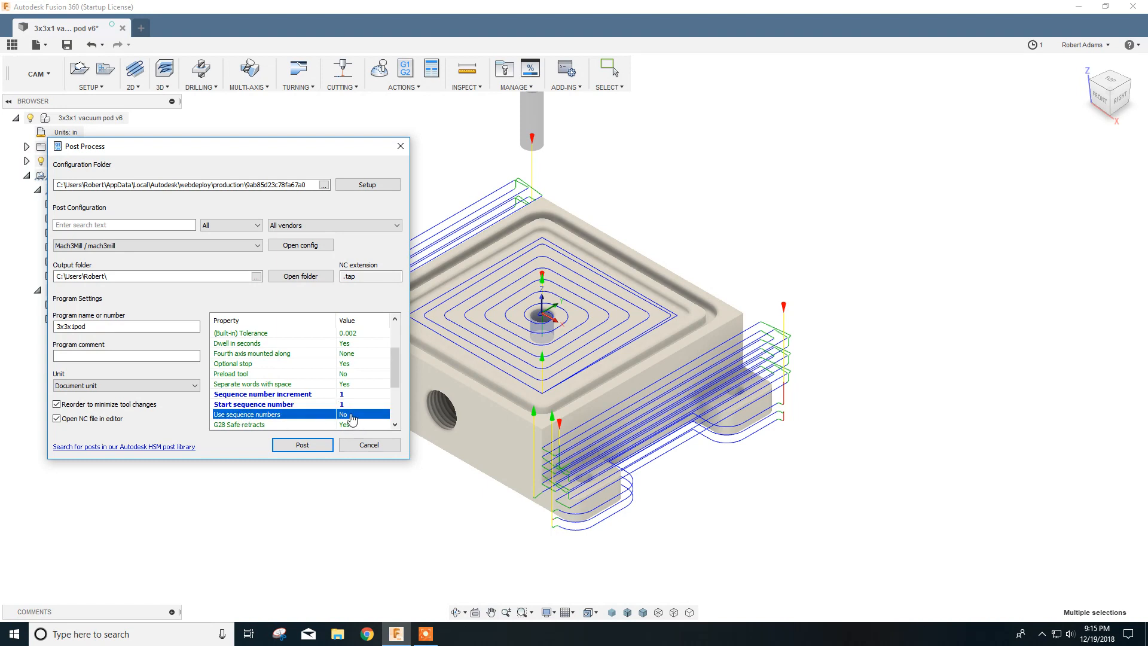
click(359, 415)
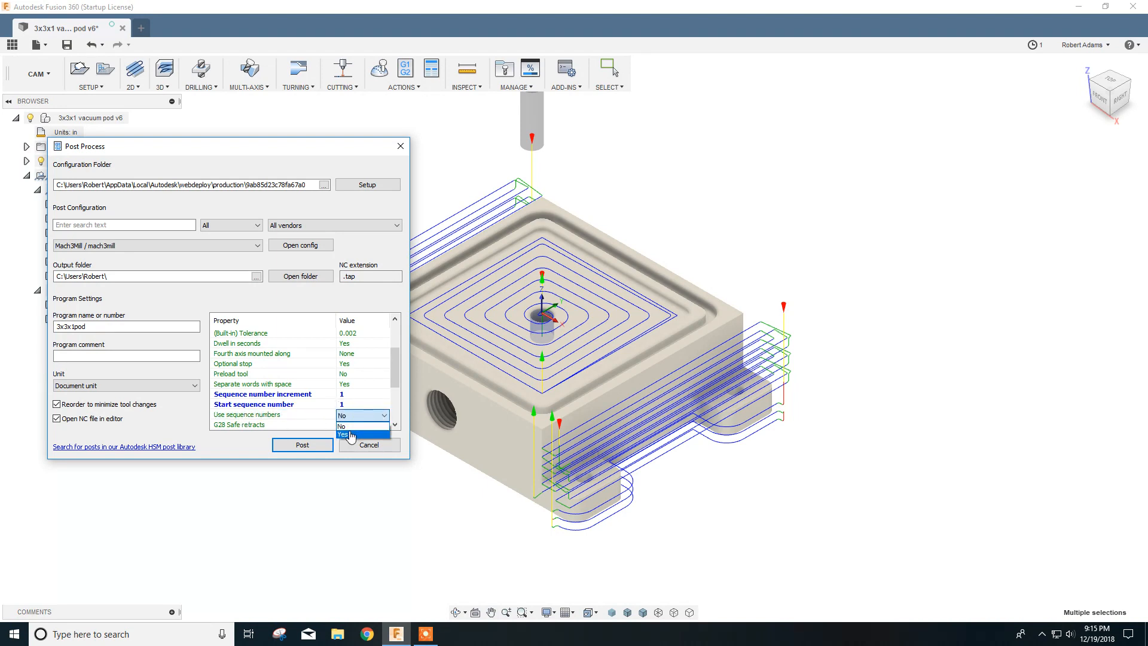
click(352, 434)
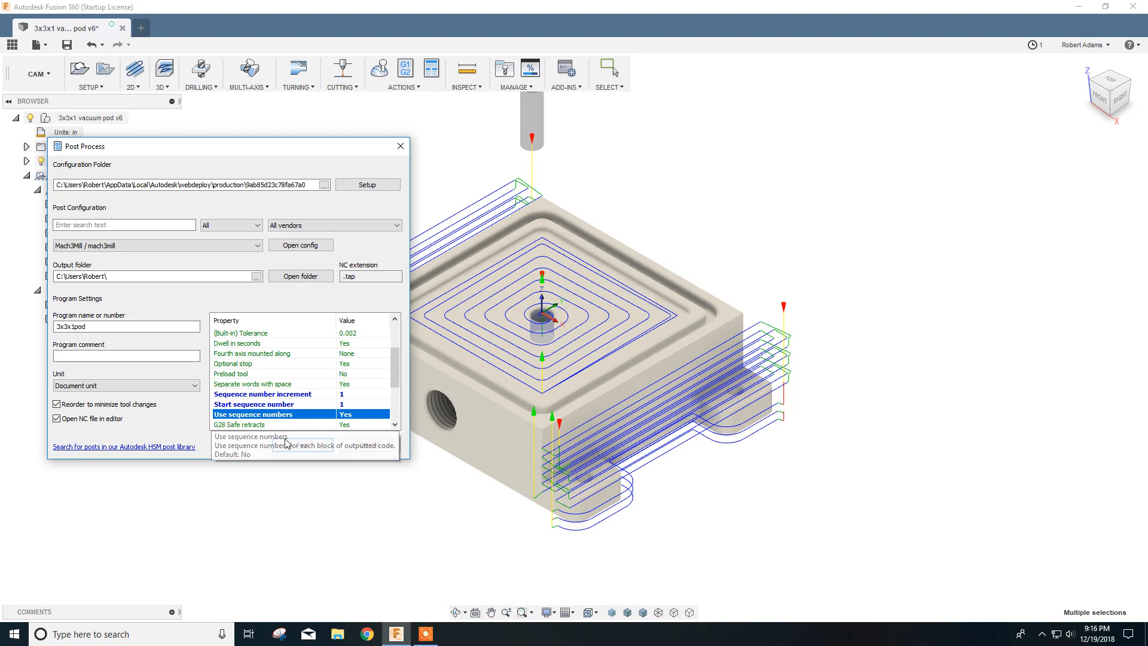
- Set both G28 Safe retracts and Use M6 to No in the post properties
click(394, 425)
click(394, 425)
click(395, 425)
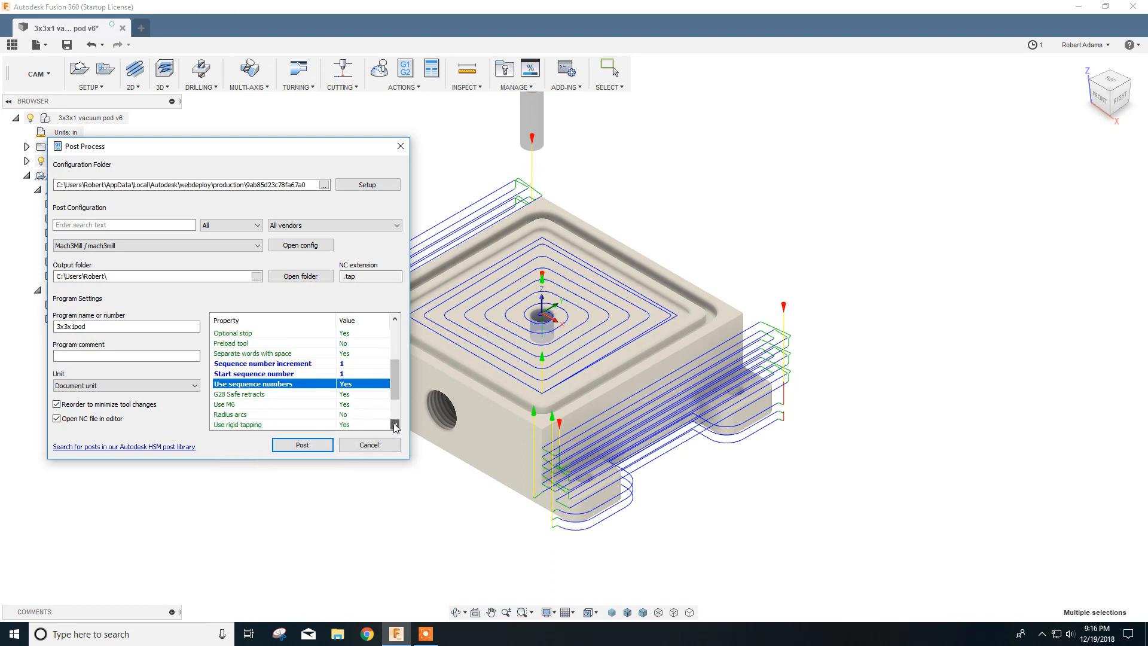
click(394, 425)
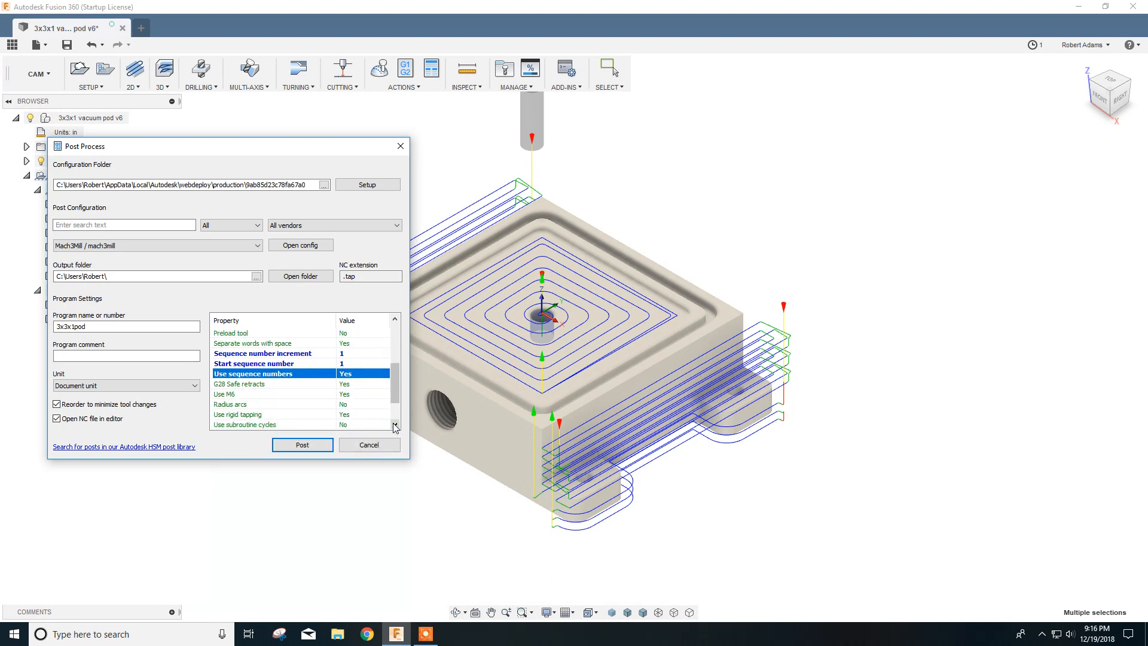
click(230, 386)
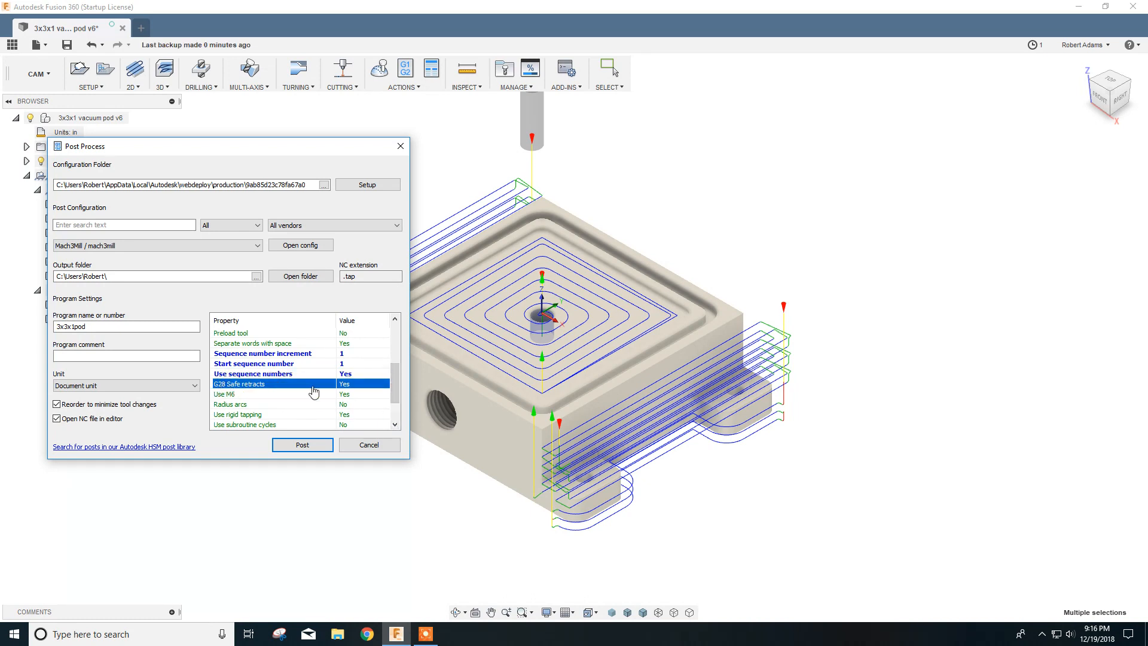
click(353, 388)
click(353, 390)
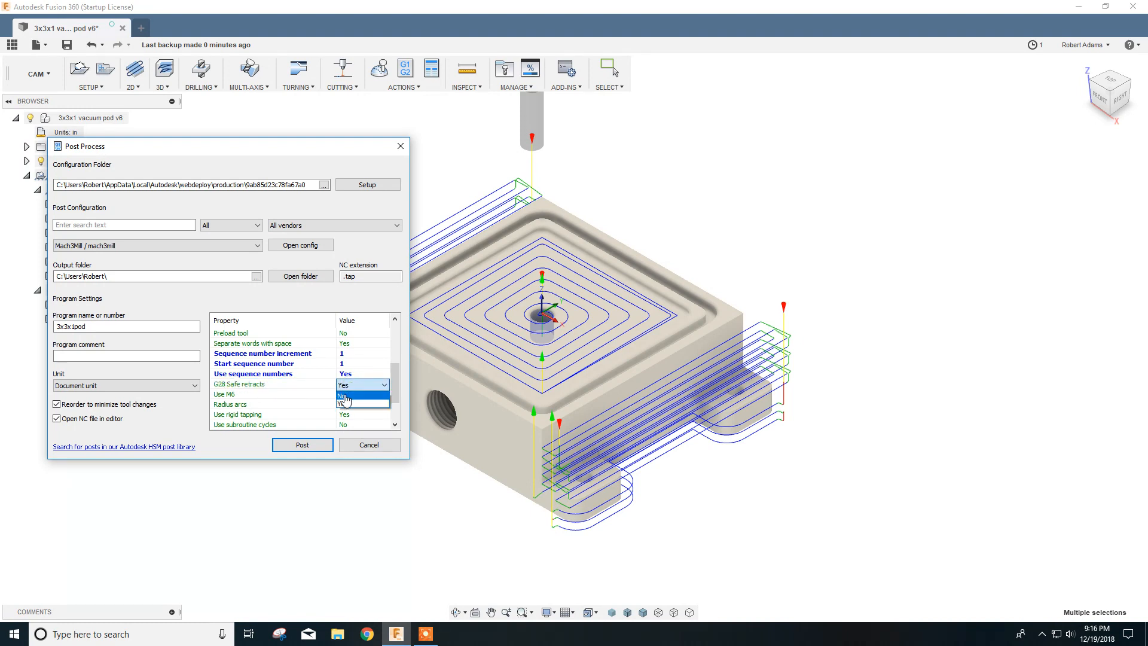
click(351, 395)
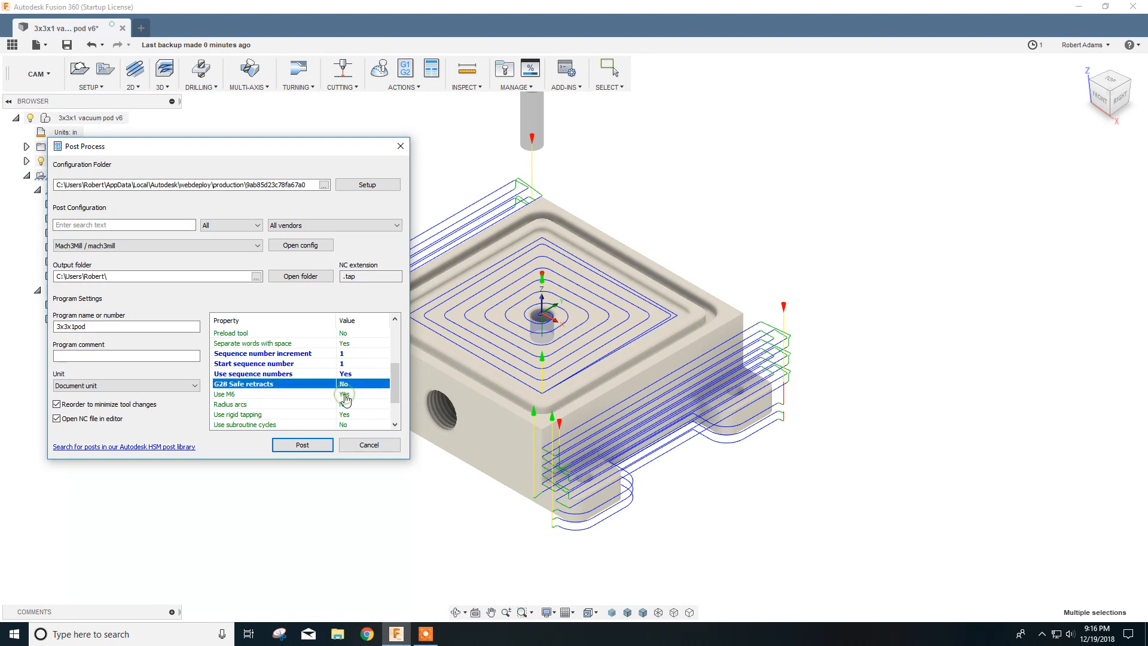
click(220, 399)
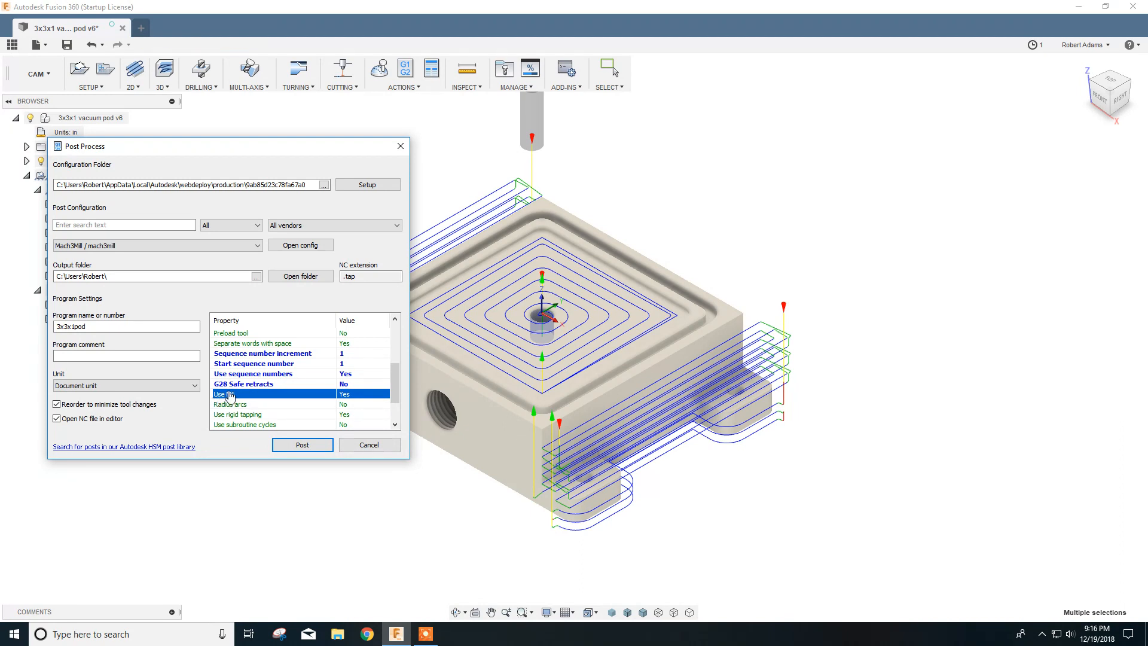
click(357, 395)
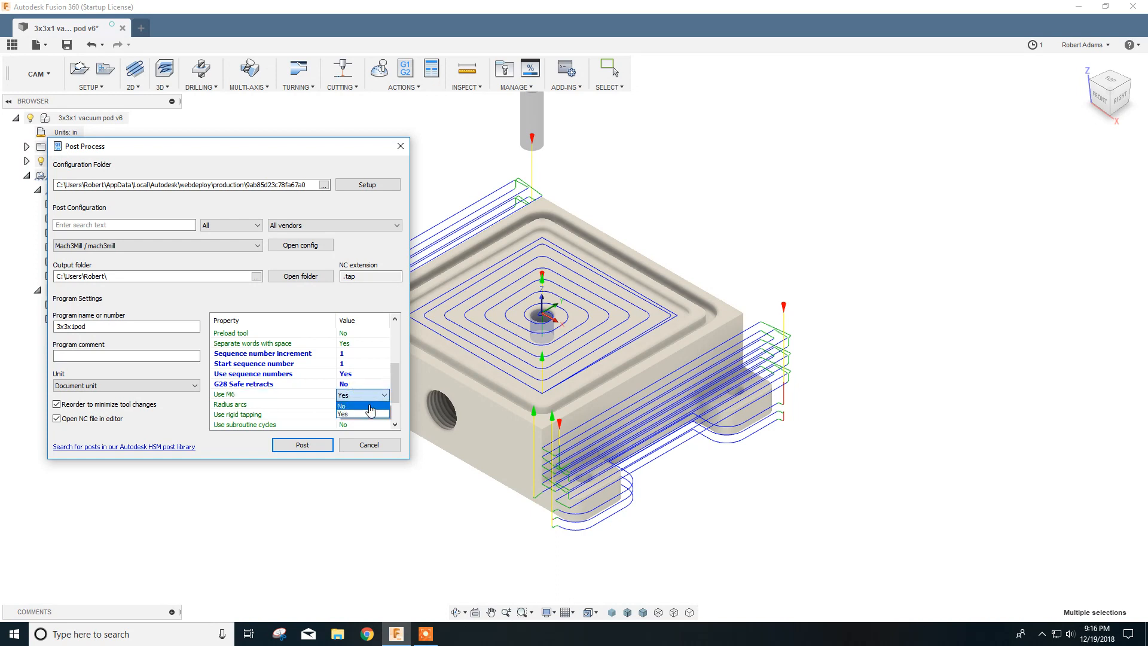
click(370, 407)
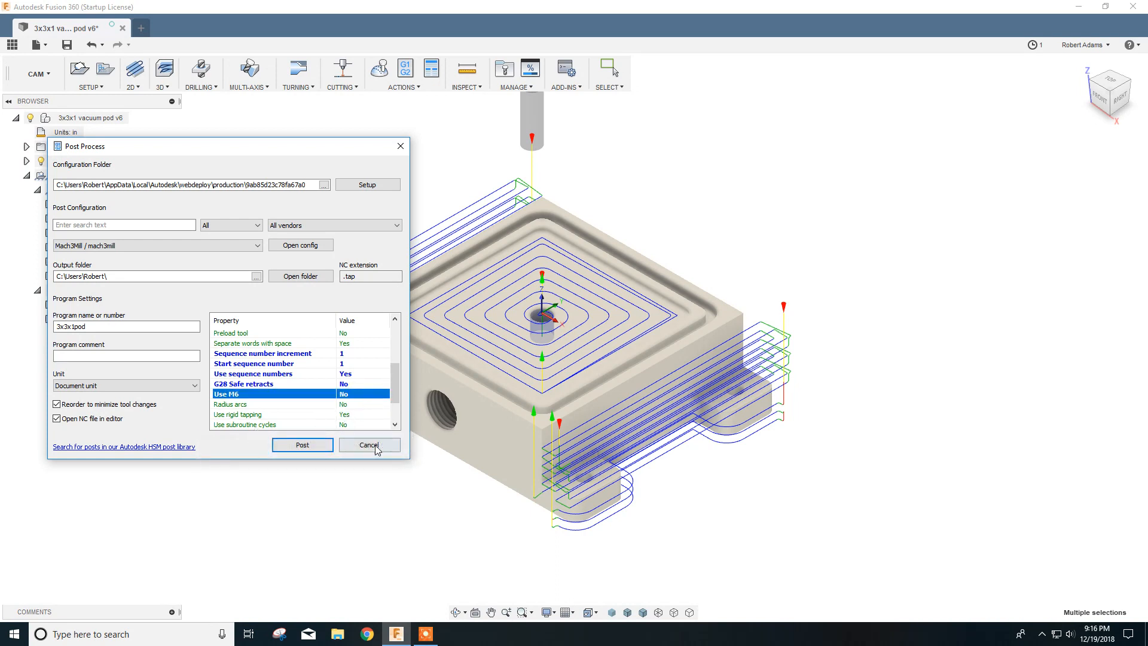
- Check the remaining post properties, then post the selected operations and save the NC file as 3x3x1pod.tap
click(395, 425)
click(396, 425)
click(396, 424)
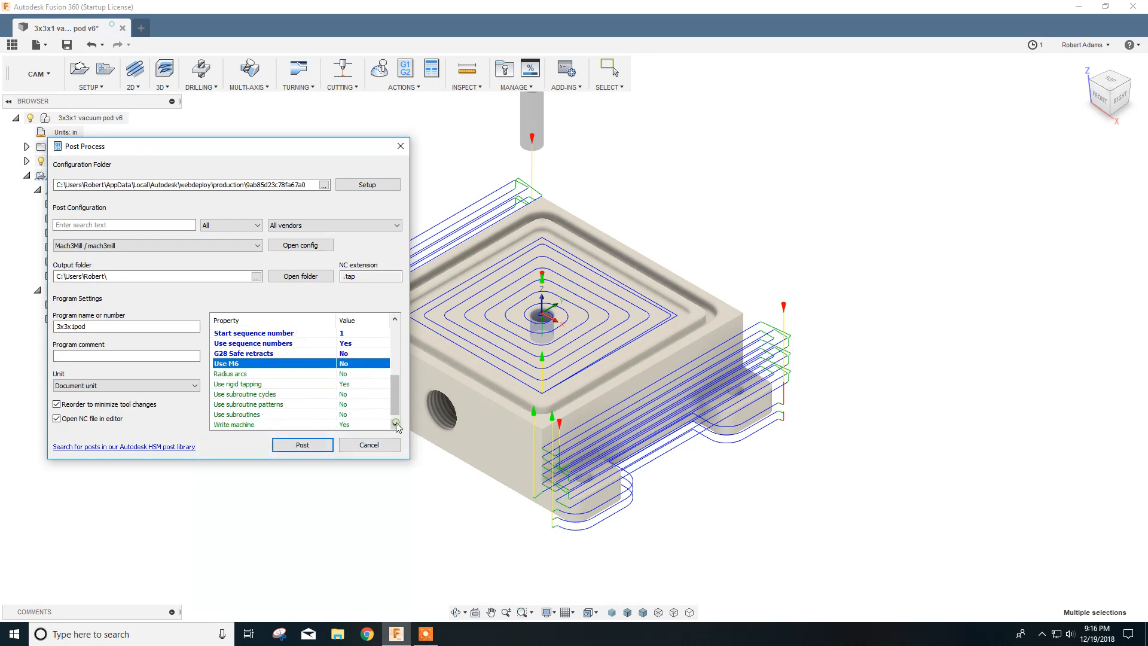
click(396, 425)
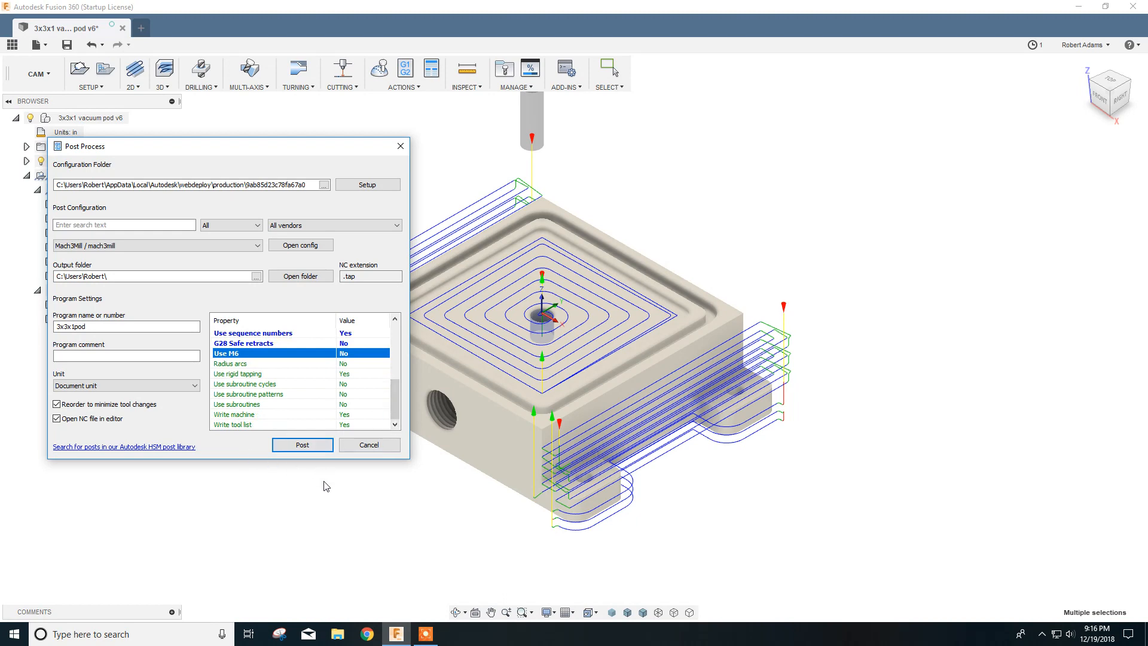
click(303, 445)
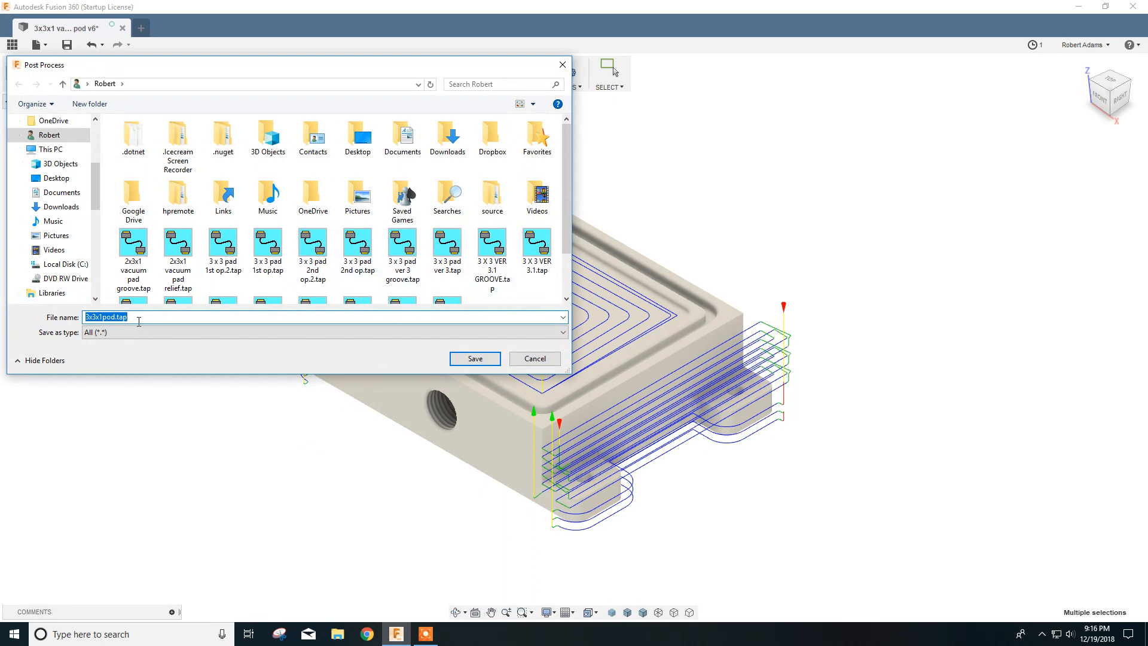
click(475, 360)
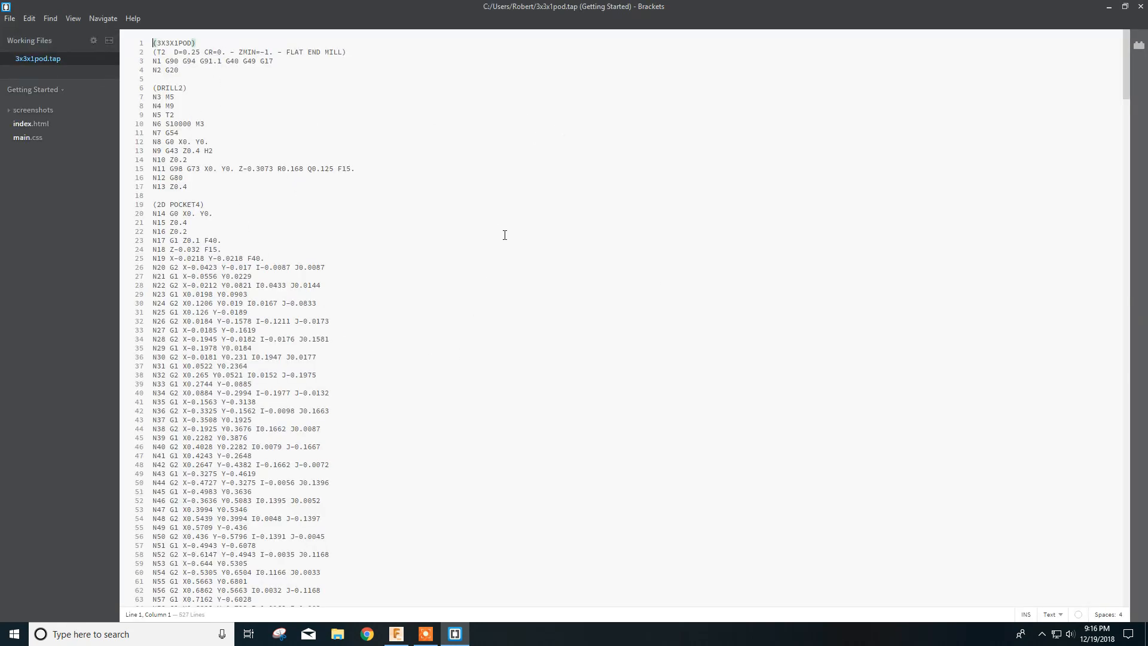
- Look through the generated 3x3x1pod.tap G-code in Brackets down to the program end and return to its start
scroll(505, 235, down, 20)
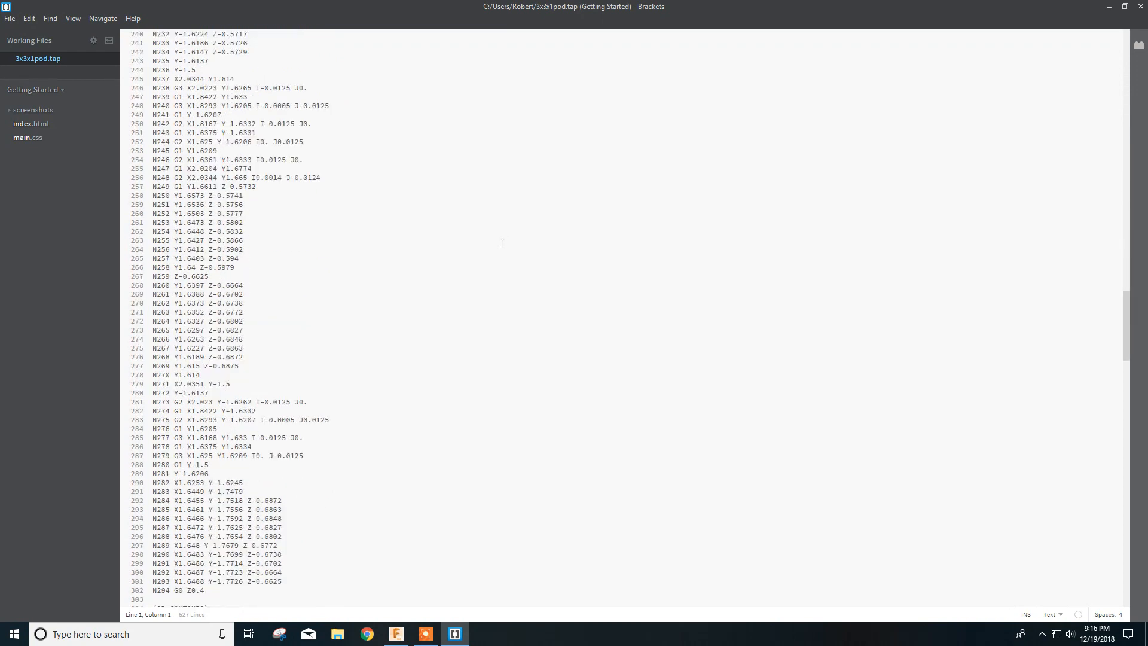
scroll(502, 244, down, 20)
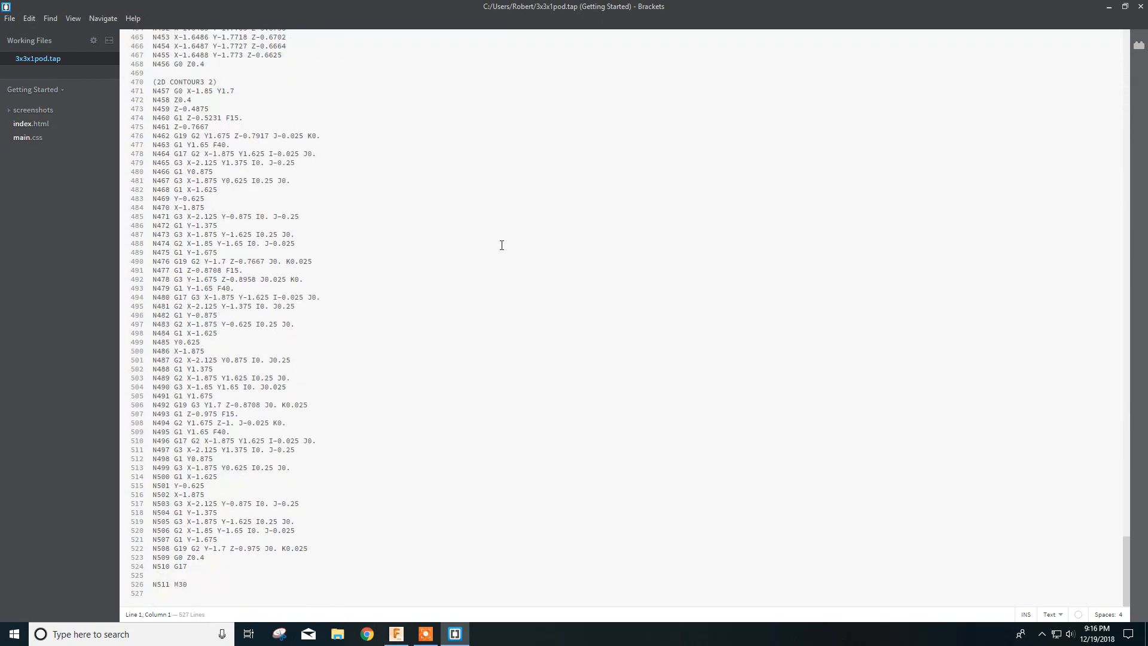
scroll(501, 245, up, 20)
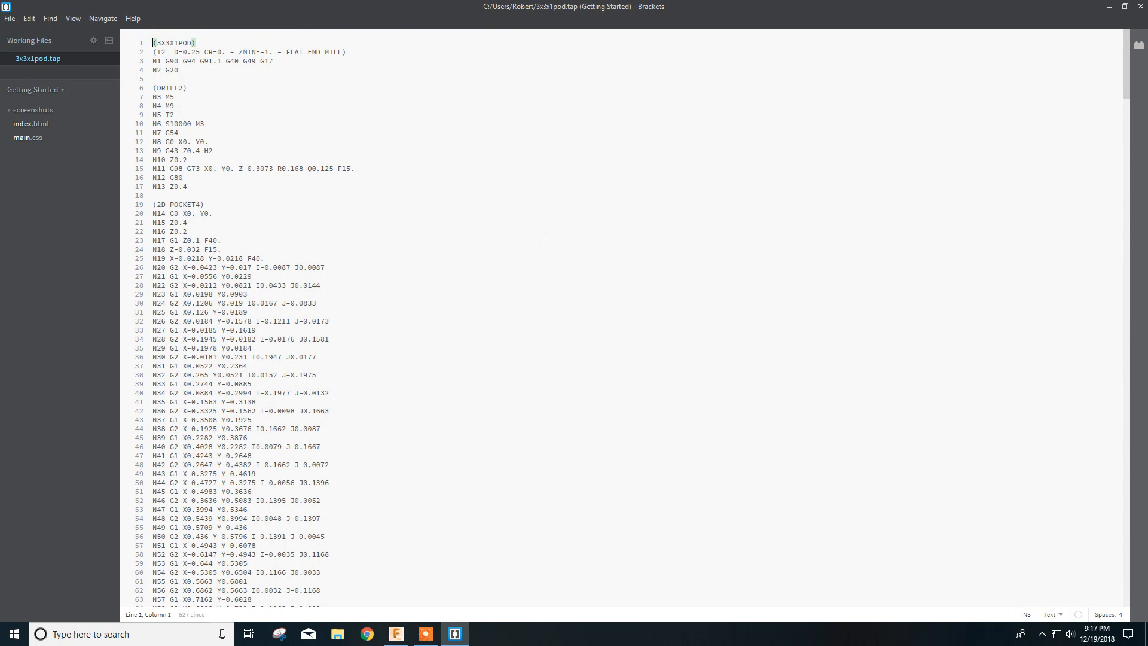
- Close the G-code file, return to Fusion 360 and open post processing for the 2D Contour5 and 2D Contour6 operations
click(1140, 7)
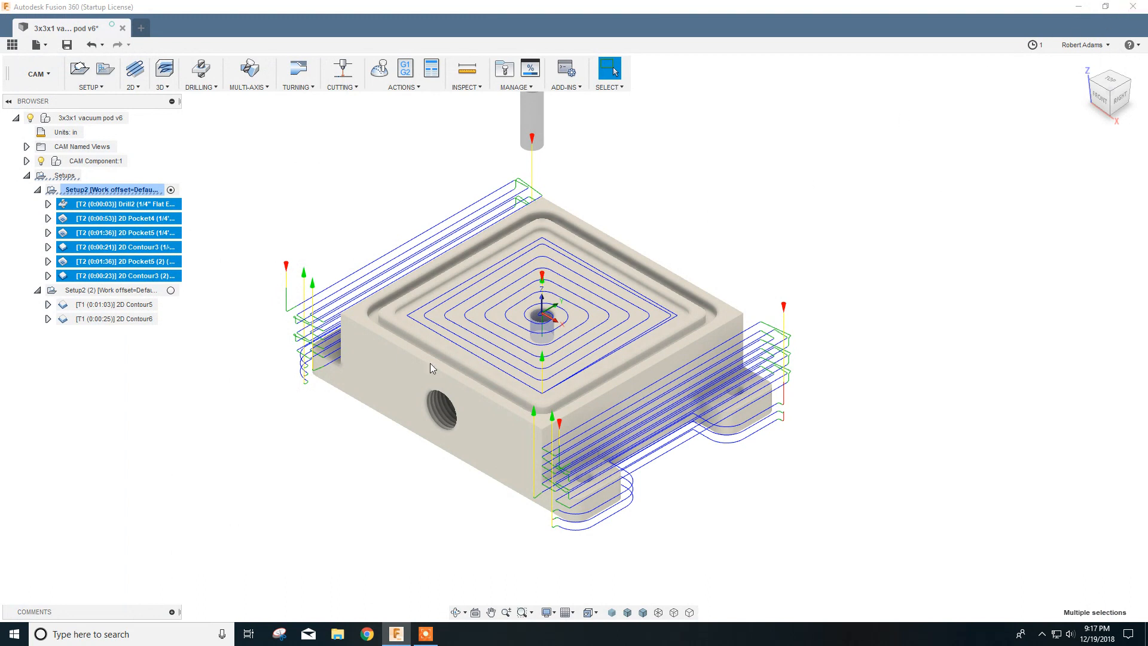
click(169, 402)
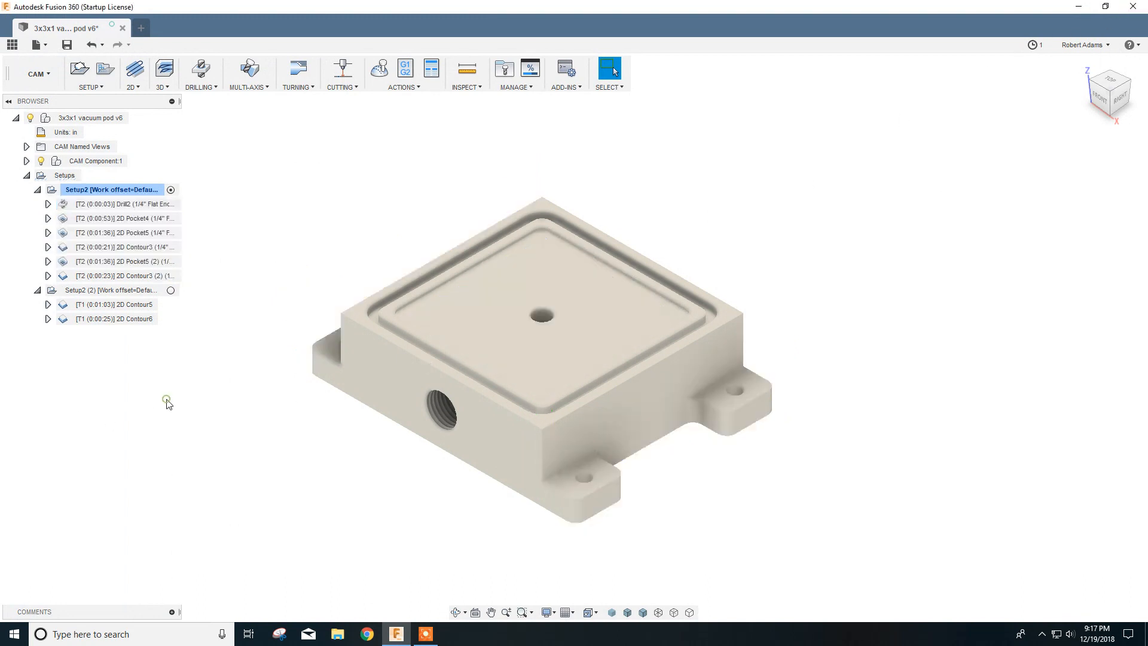
click(90, 307)
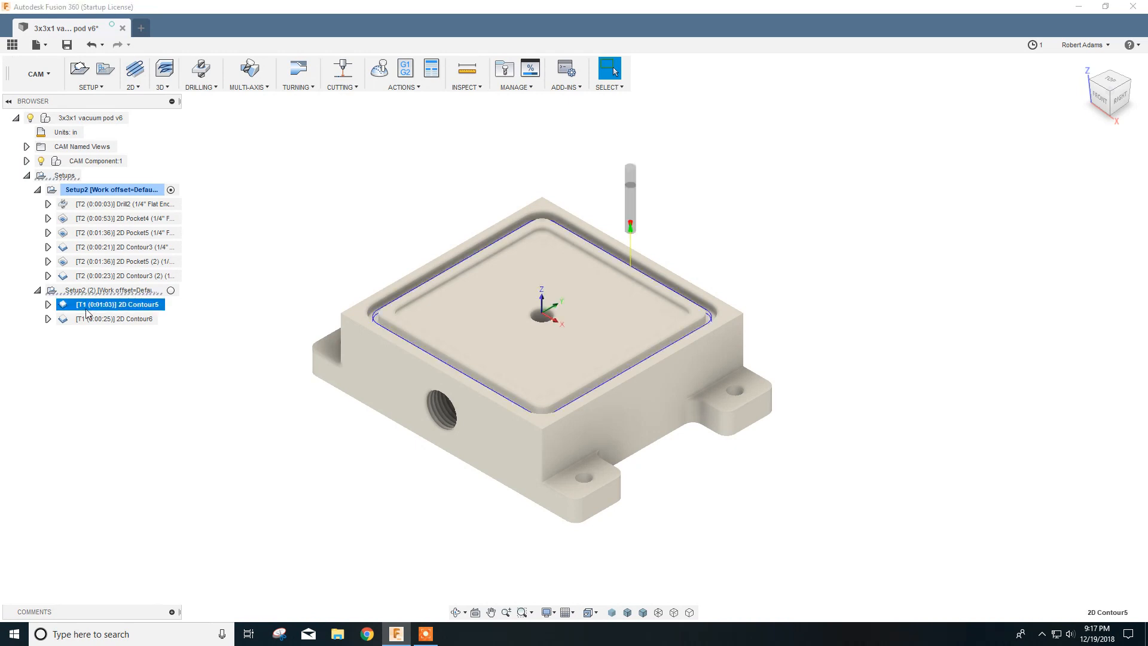
shift+click(90, 319)
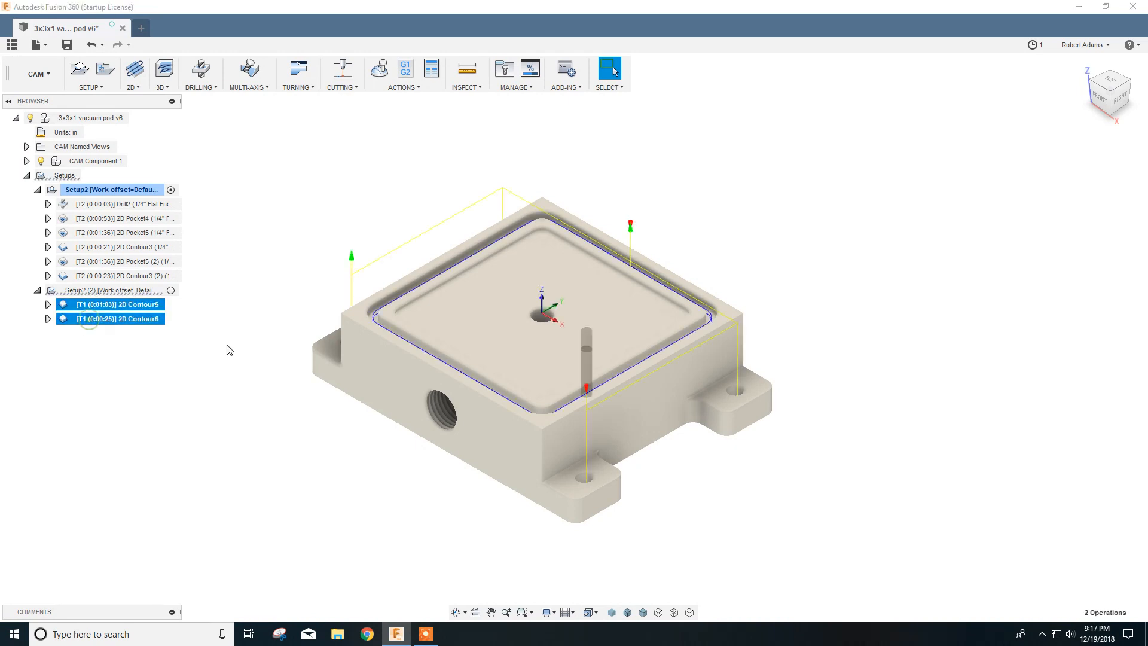
click(406, 69)
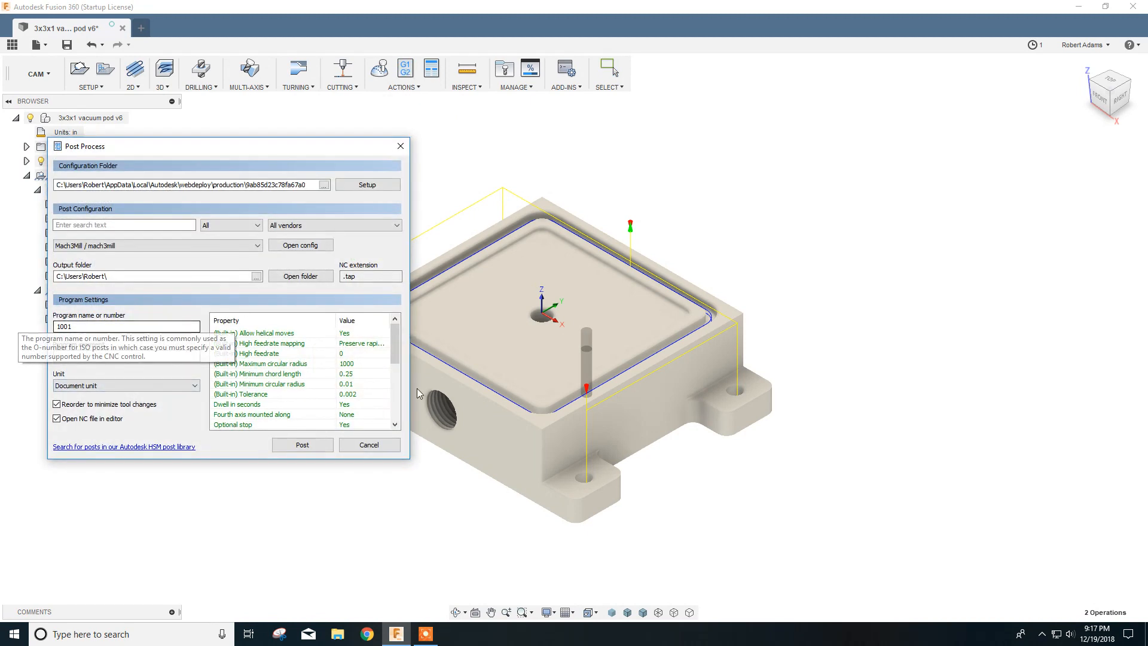
mouse_move(395, 356)
mouse_down()
mouse_move(395, 378)
mouse_move(394, 366)
mouse_up()
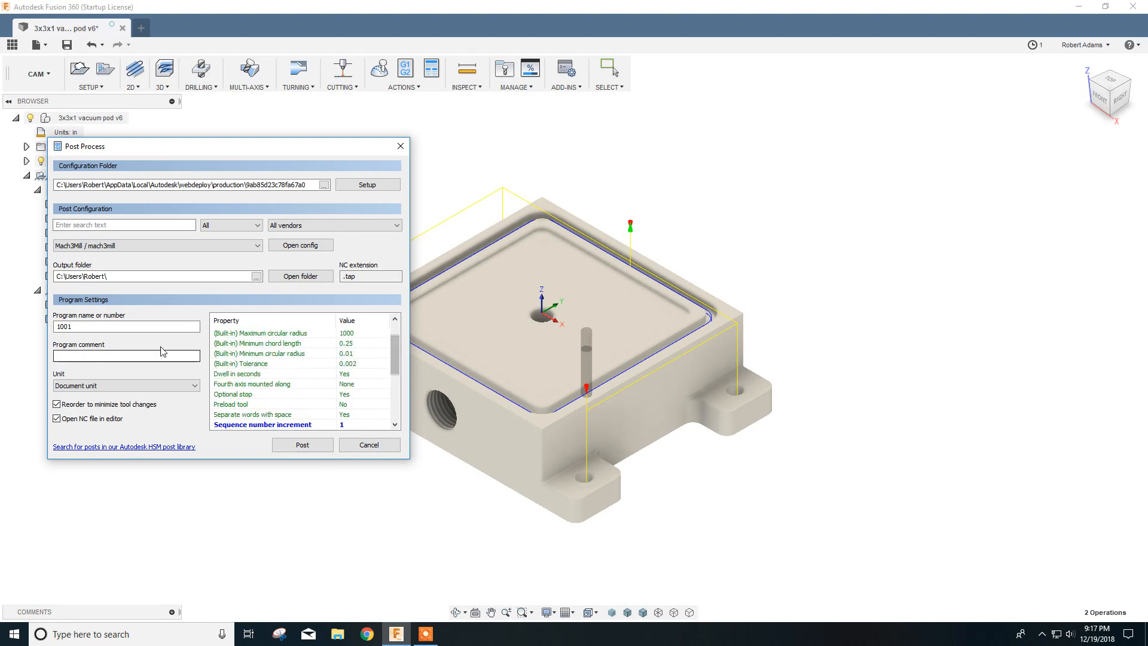
- Name the program 3x3x1podgroove, post the two contour operations and save the NC file as 3x3x1podgroove.tap
drag(79, 326, 23, 320)
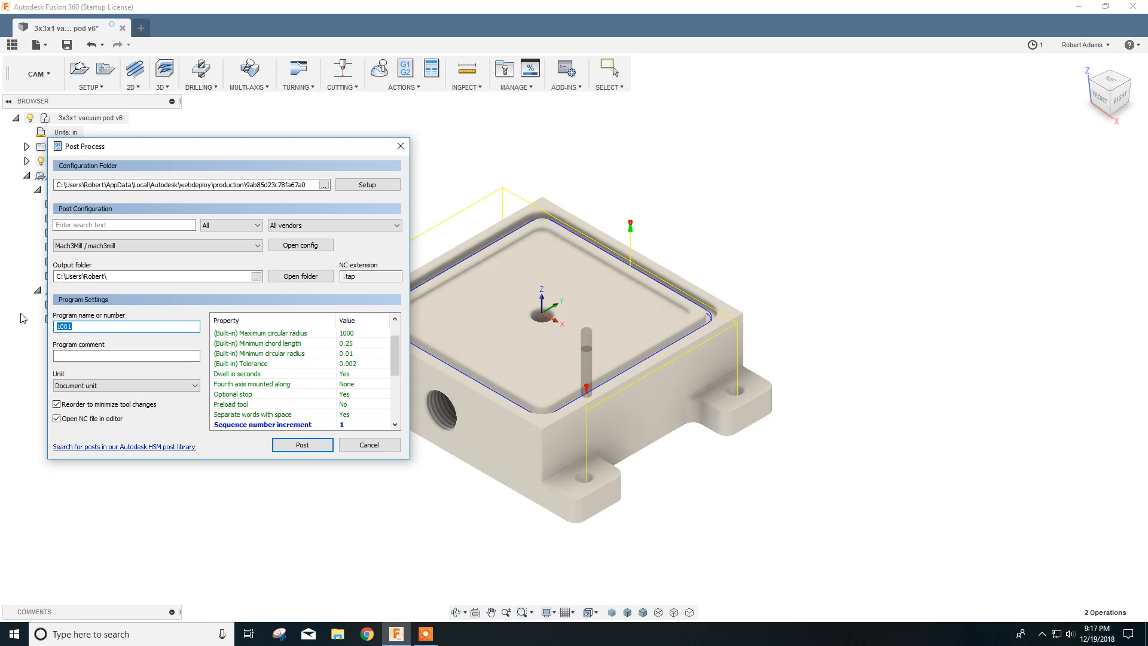
text(3x3x1podgroove)
click(308, 446)
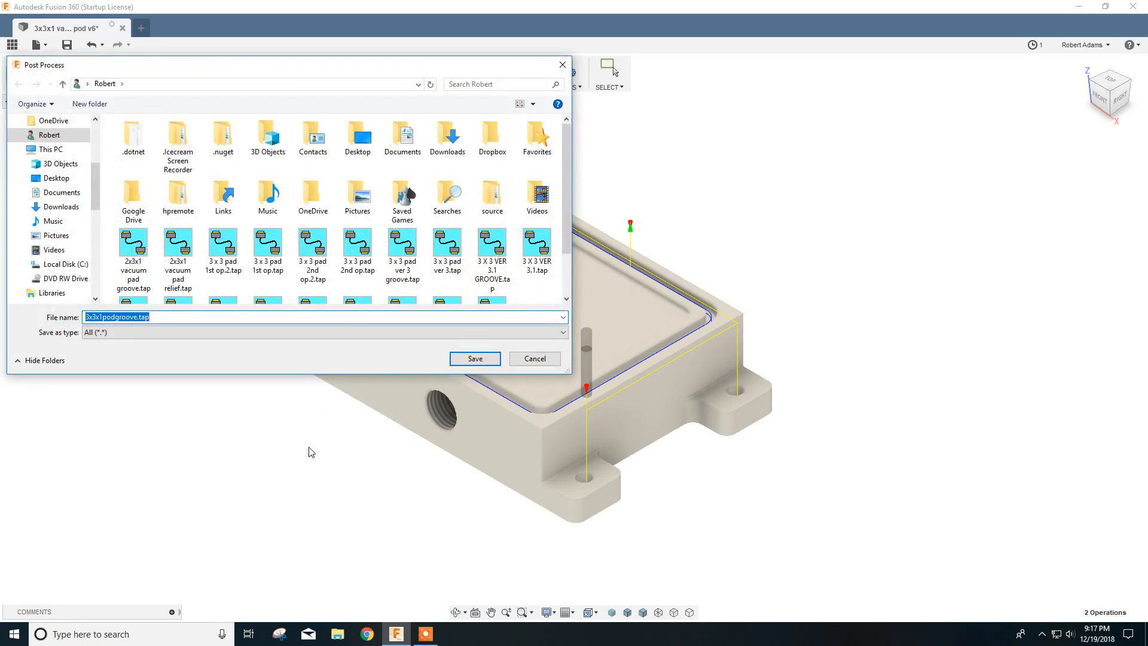
click(475, 359)
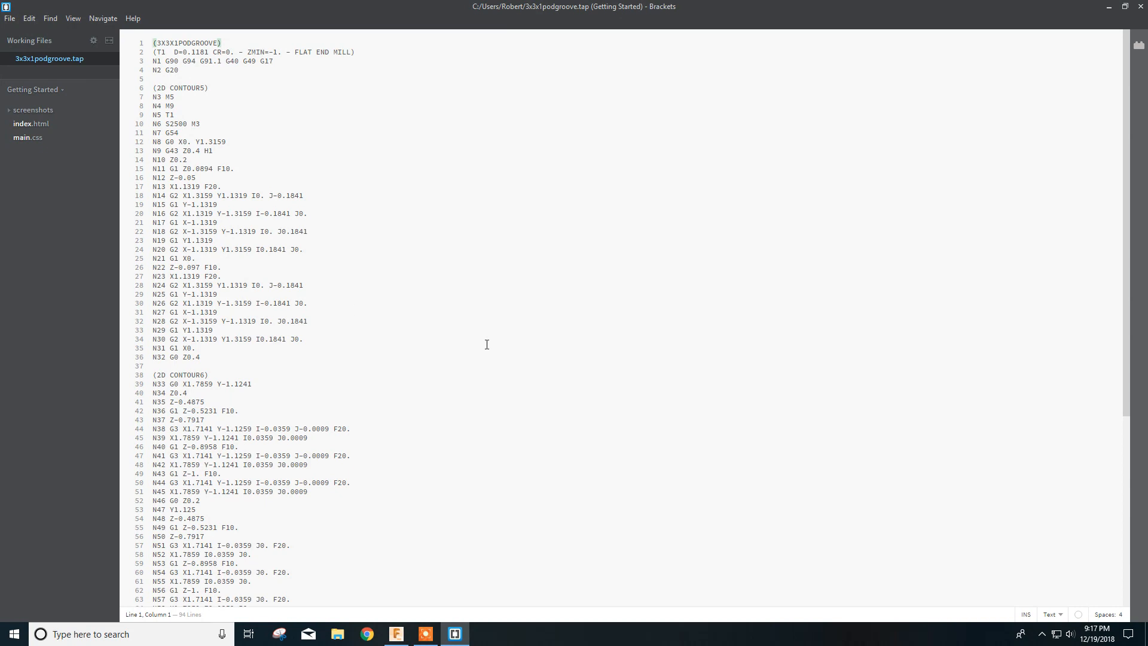
- Look through the generated 3x3x1podgroove.tap G-code, close it and clear the operation selection in Fusion 360
scroll(488, 346, down, 5)
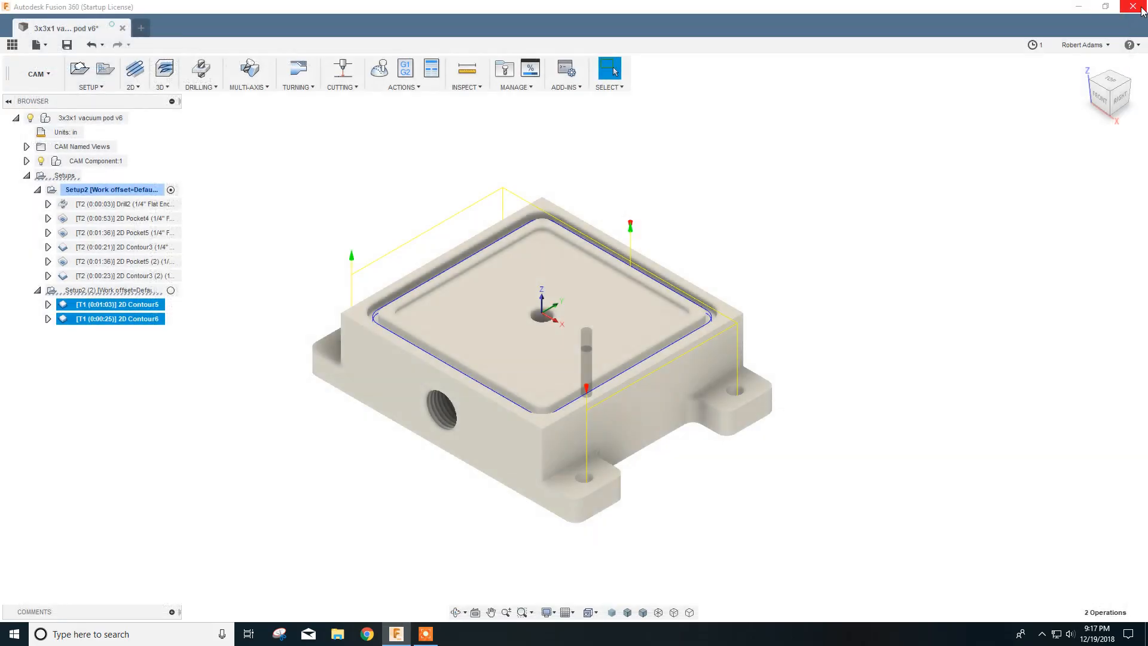
click(1142, 7)
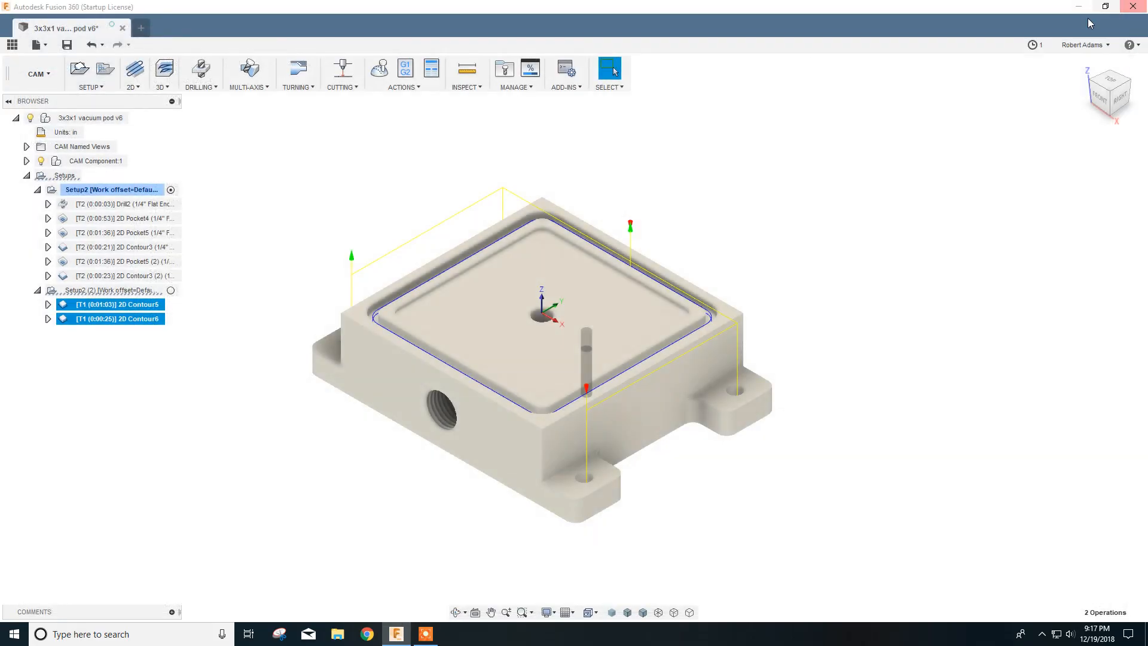
click(219, 432)
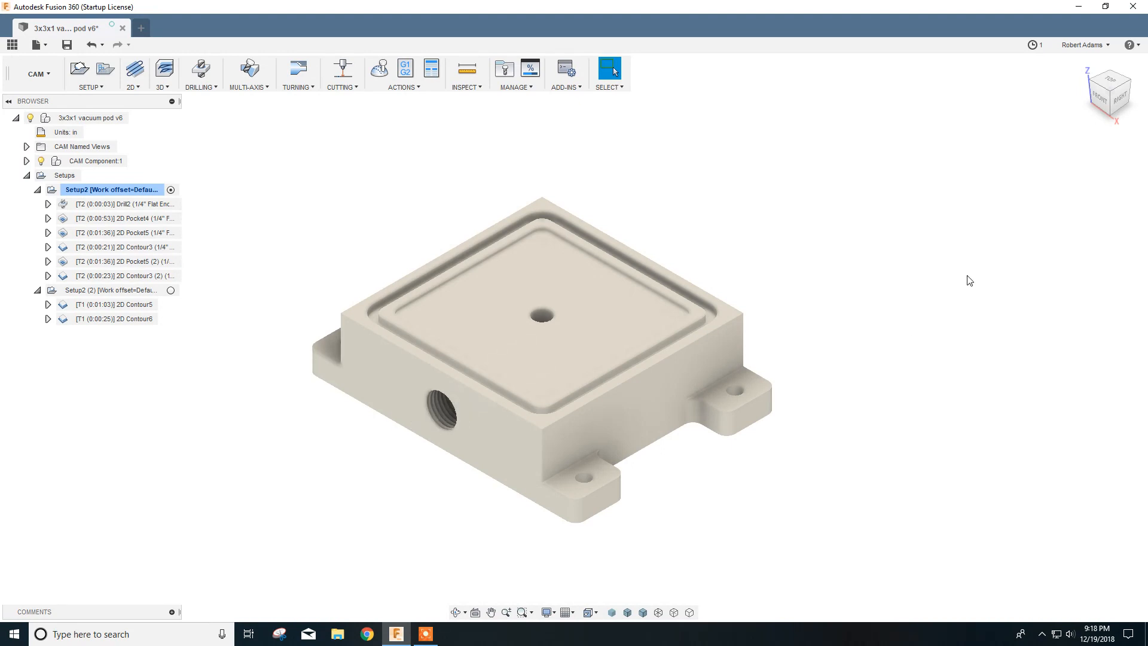
middle_drag(558, 297, 608, 270)
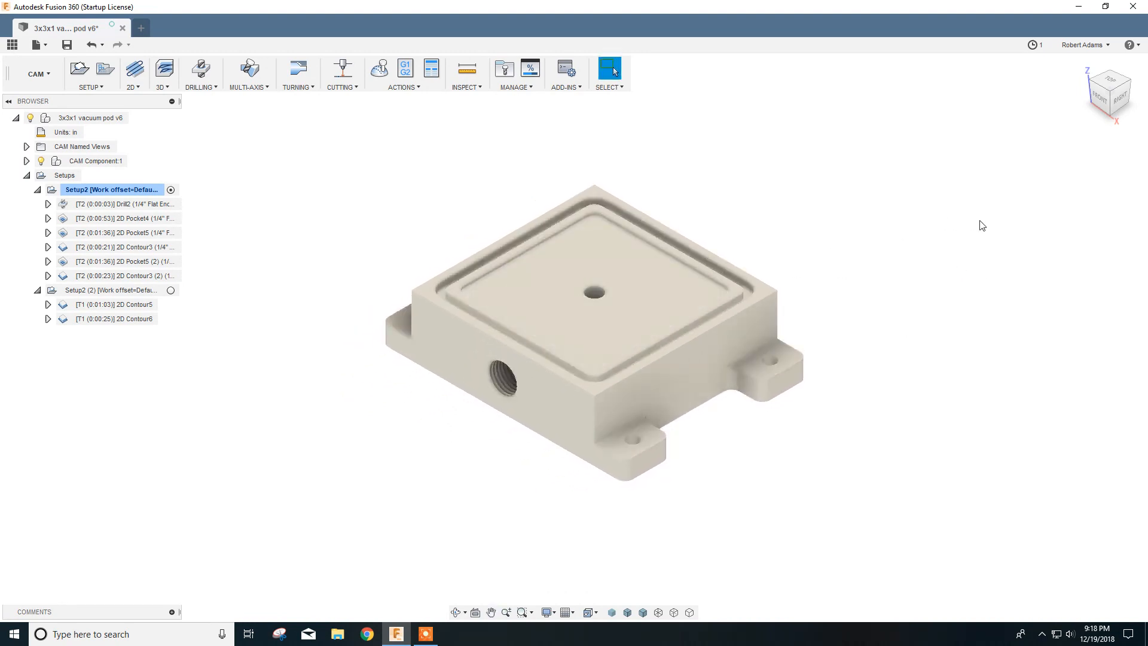